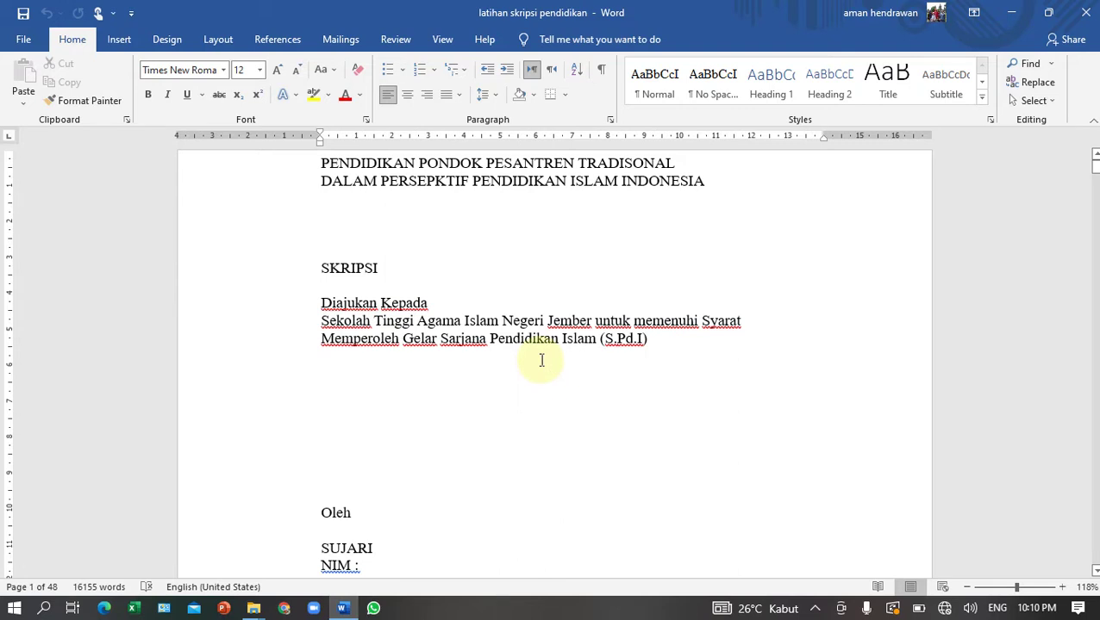
scroll(541, 357, down, 5)
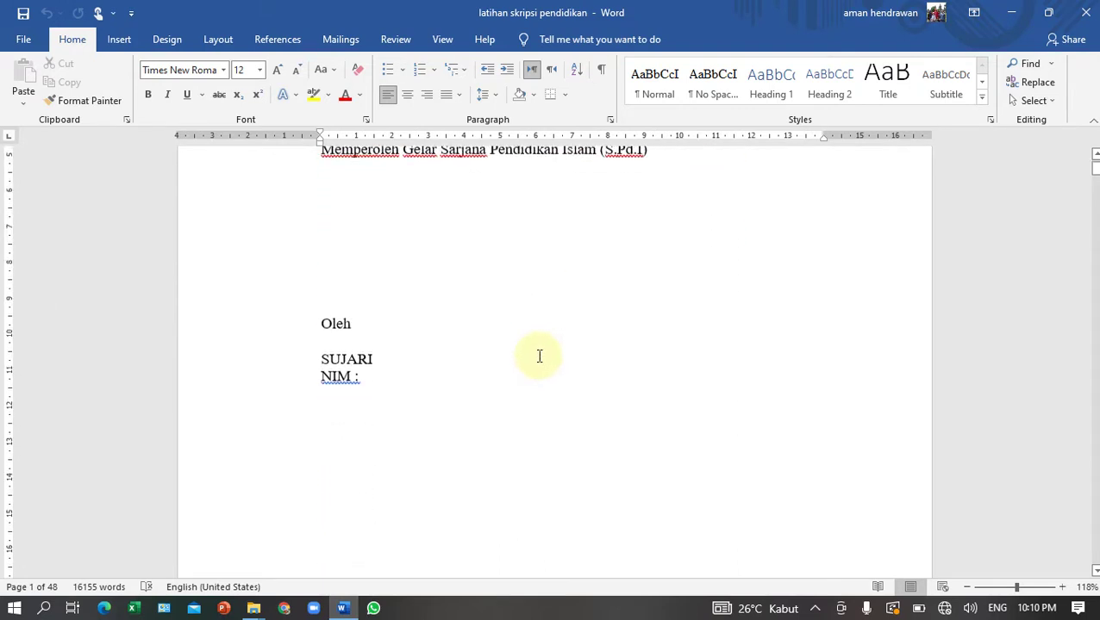
scroll(535, 298, up, 2)
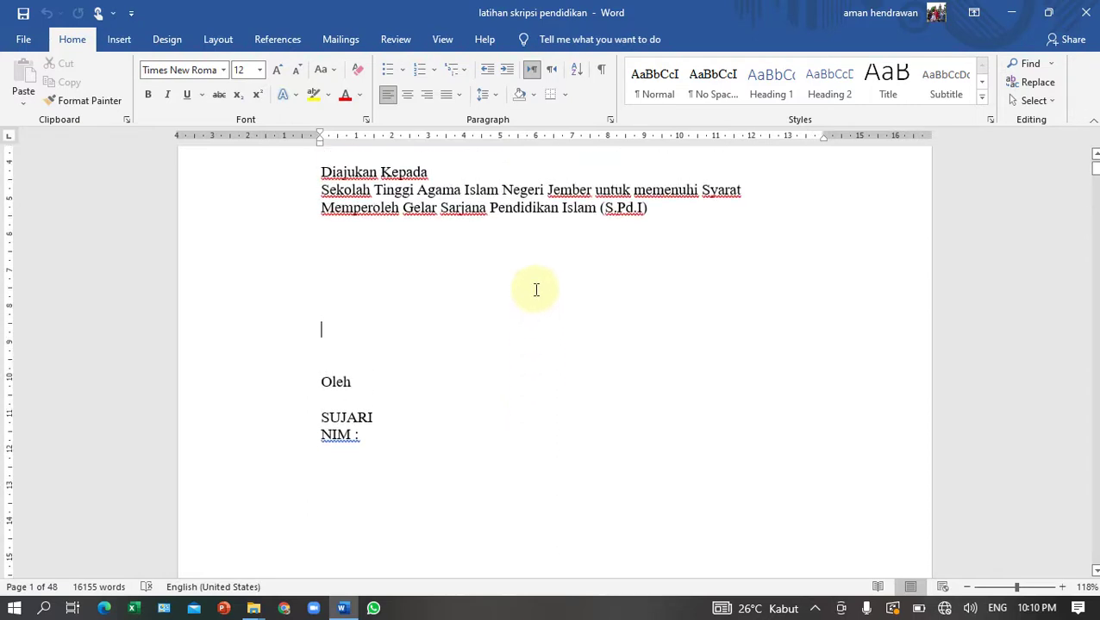
scroll(517, 169, up, 1)
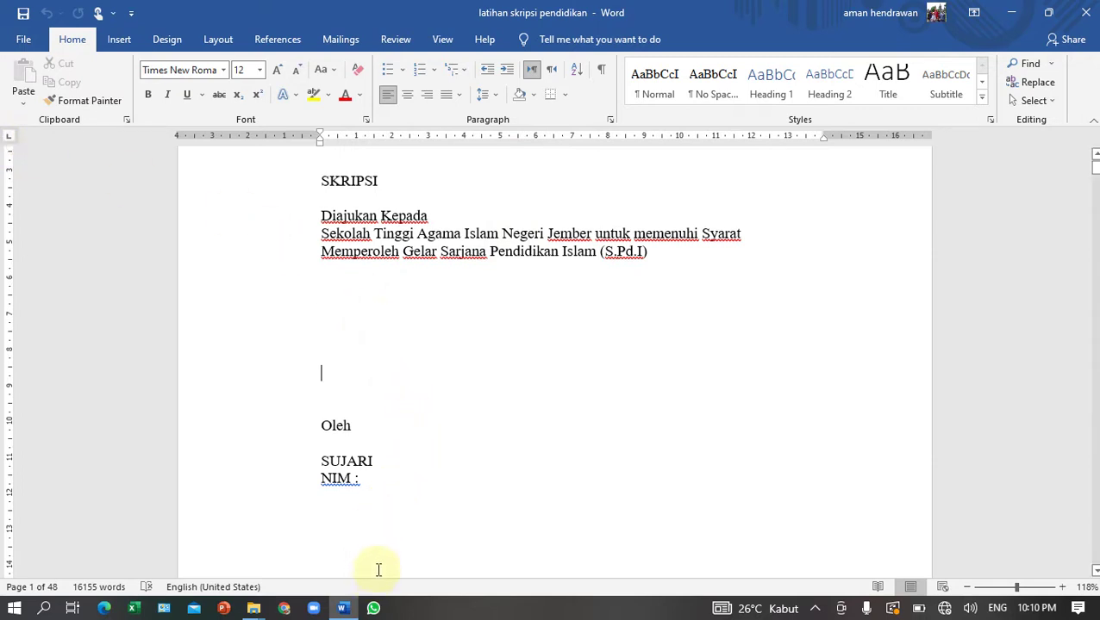
- Create a new blank document and enter the centred title "Daftar isi", followed by an empty line
key(ctrl+n)
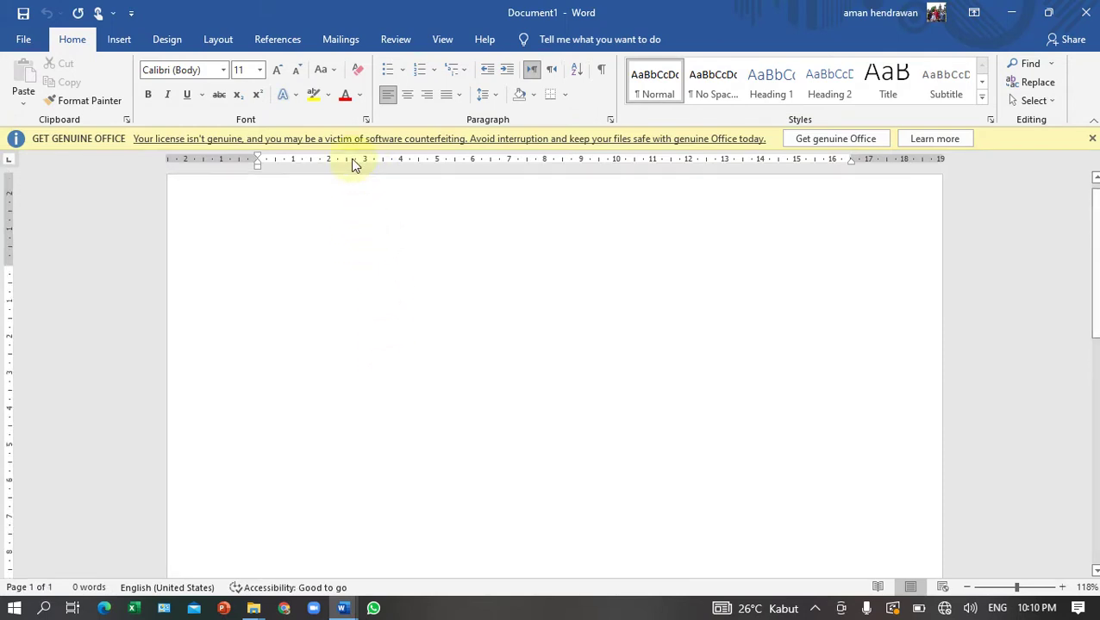
double_click(350, 166)
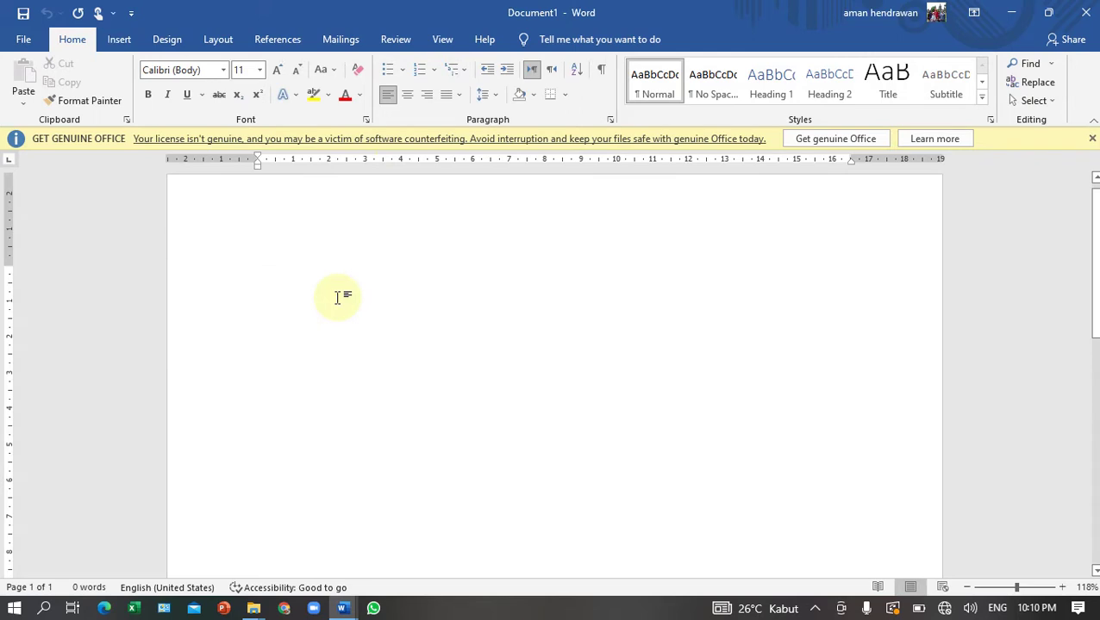
text(daftar is)
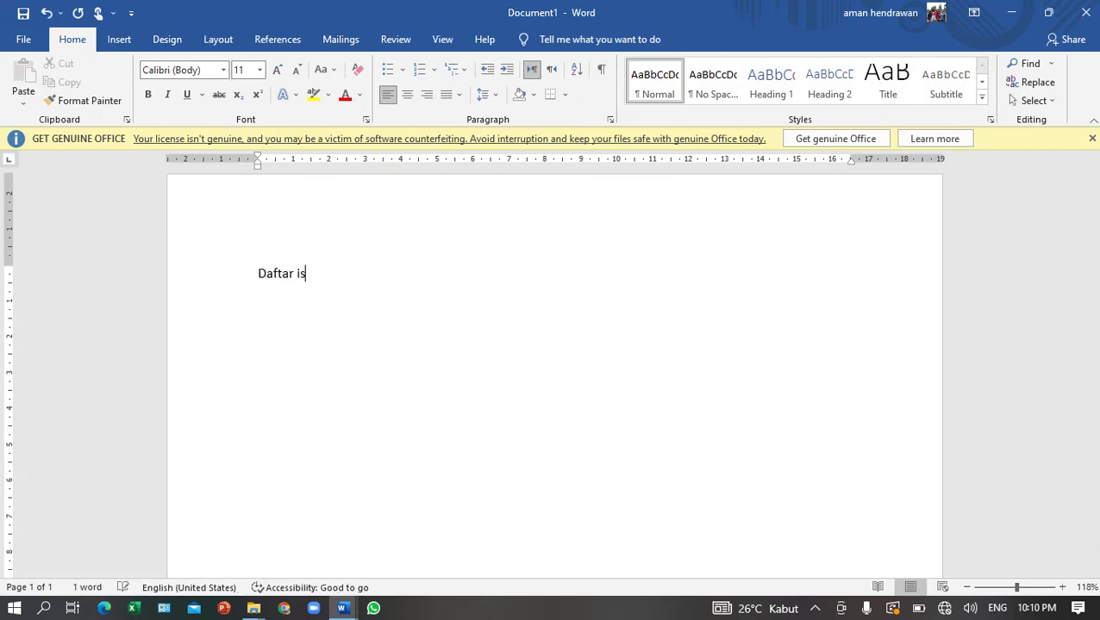
text(i)
key(ctrl+e)
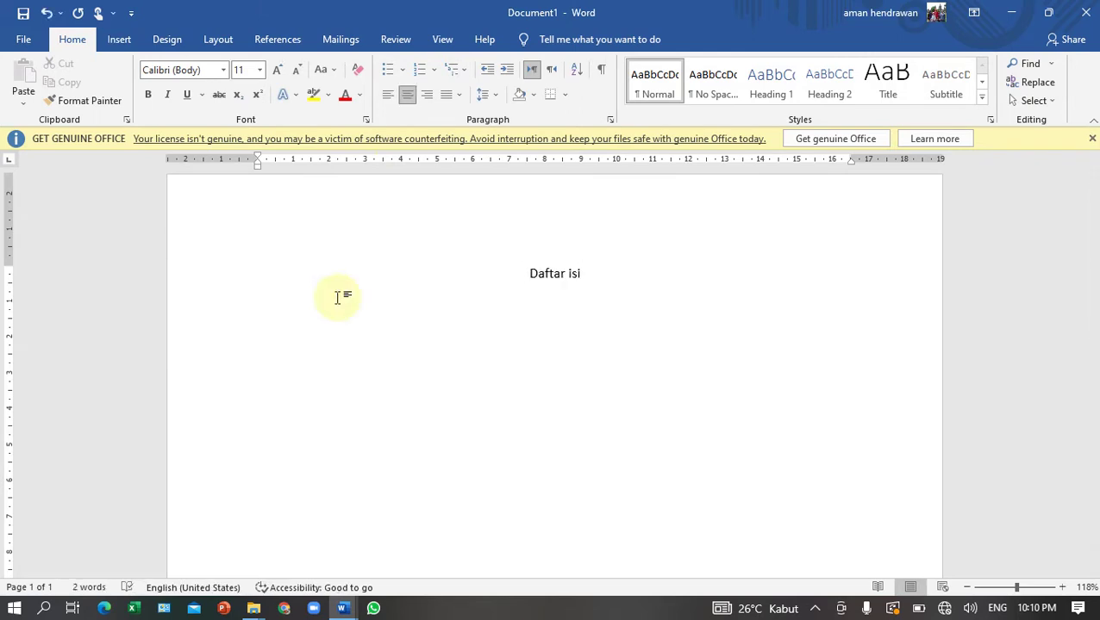
key(ctrl+Return)
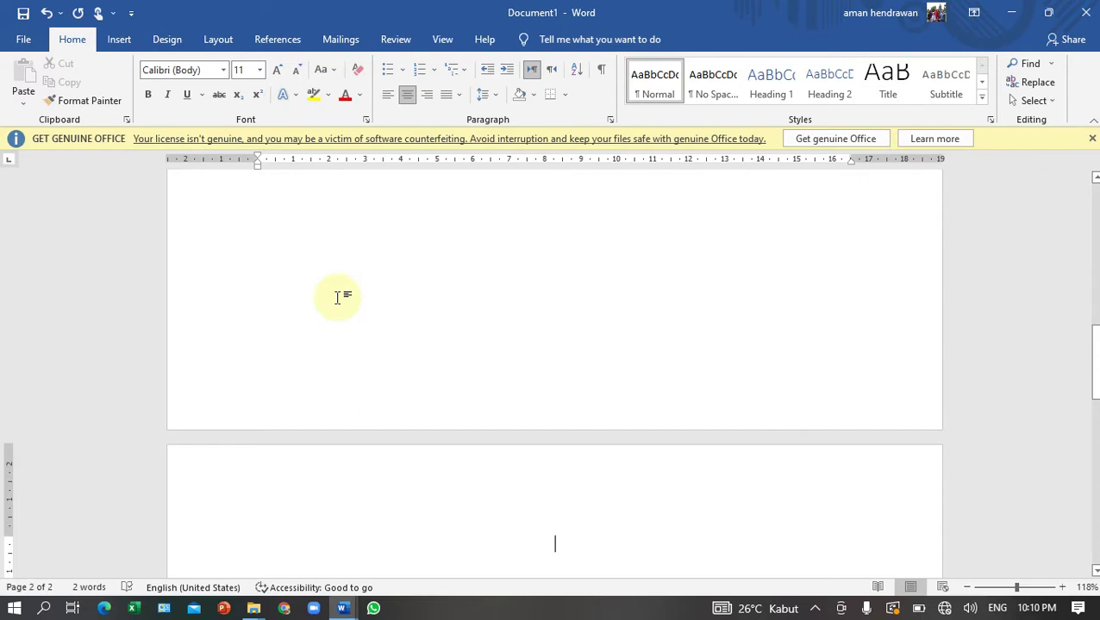
key(BackSpace)
key(Return)
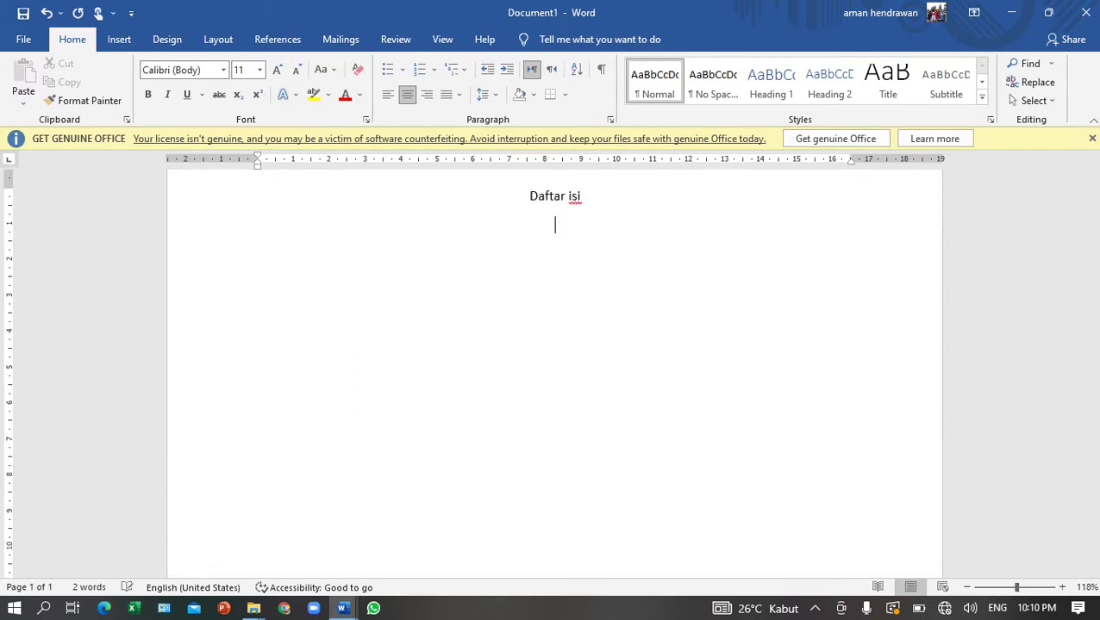
- Add the left-aligned entry "Bab 1" below the title
key(ctrl+l)
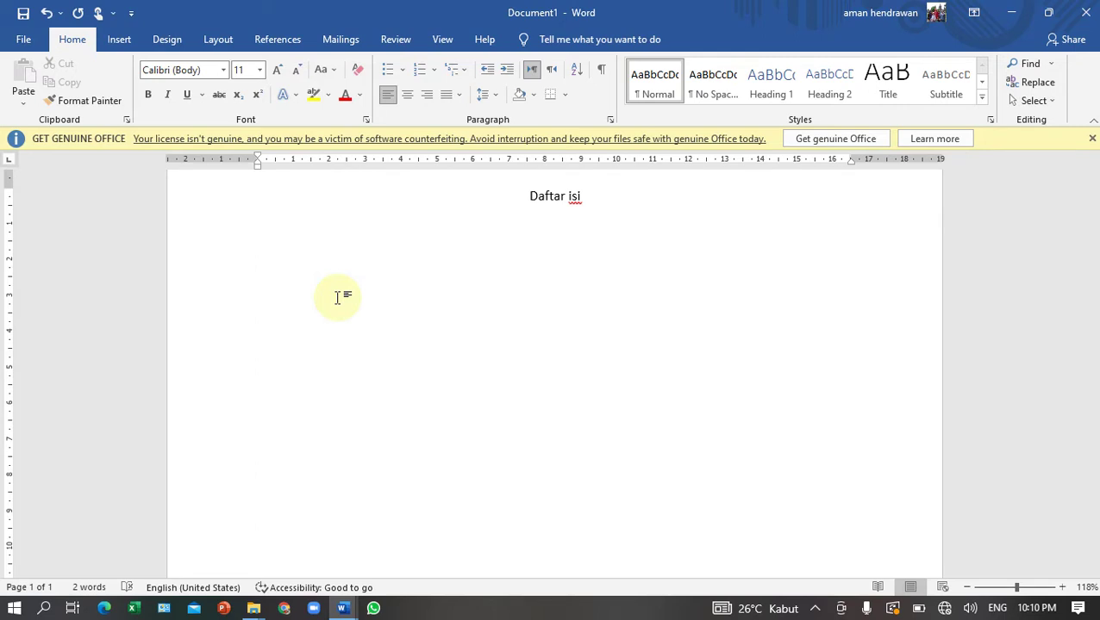
text(b)
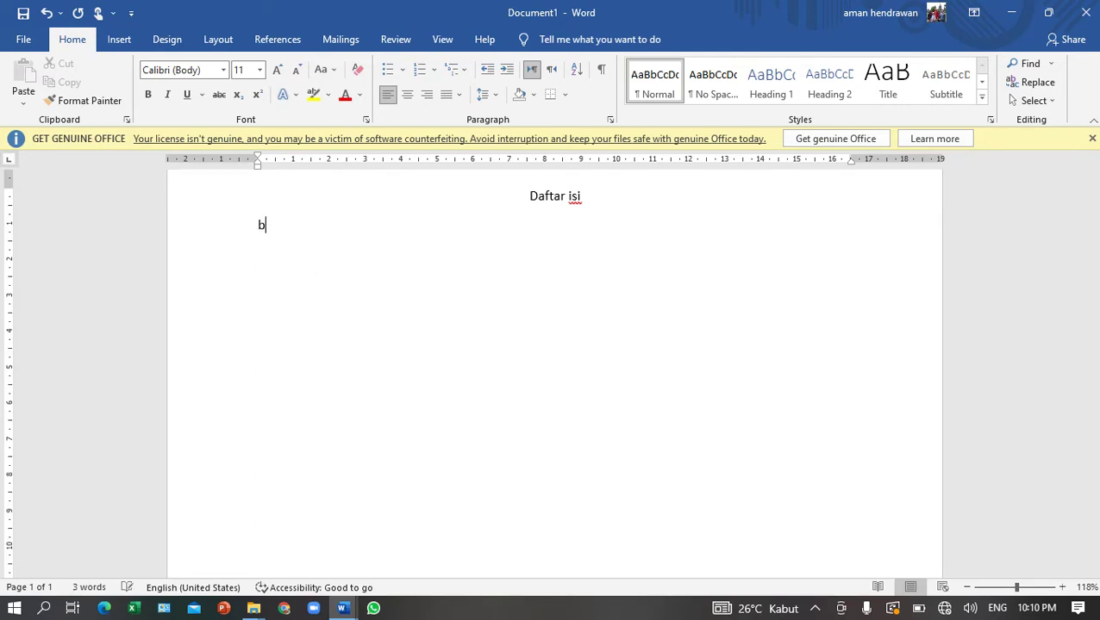
text(ab 1)
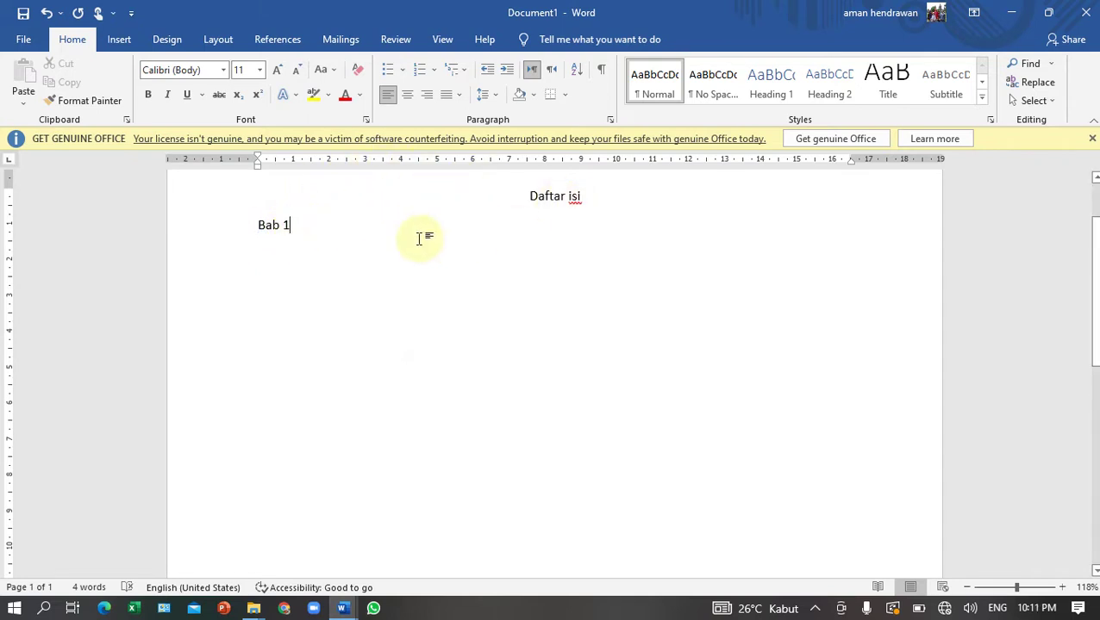
- Try filling the line after "Bab 1" with manually entered dots, and remove them again
text(.)
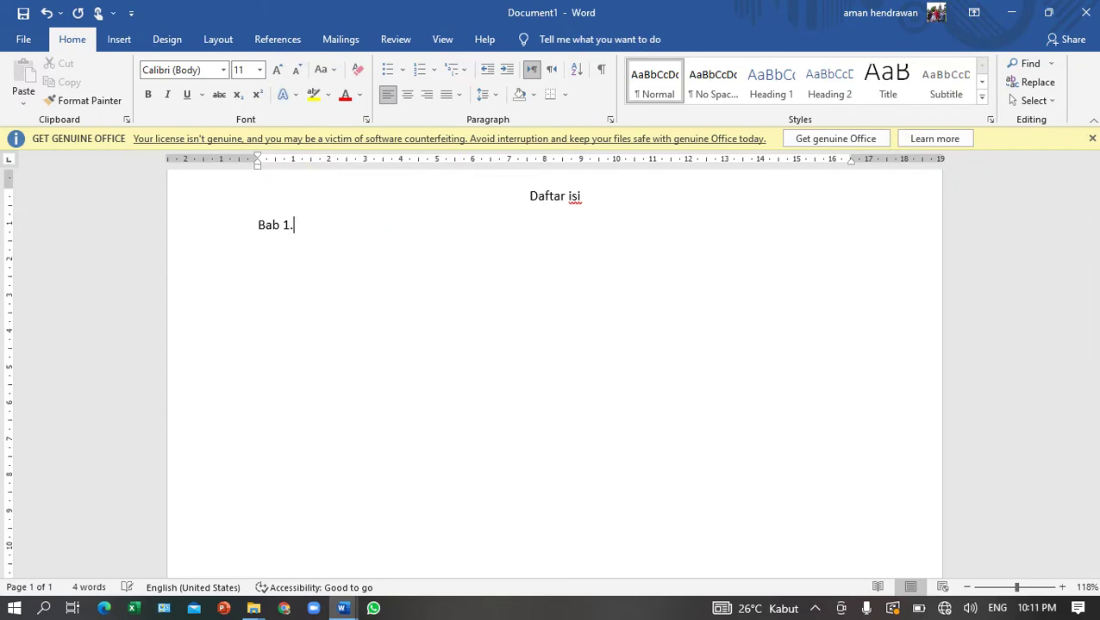
text(..................................)
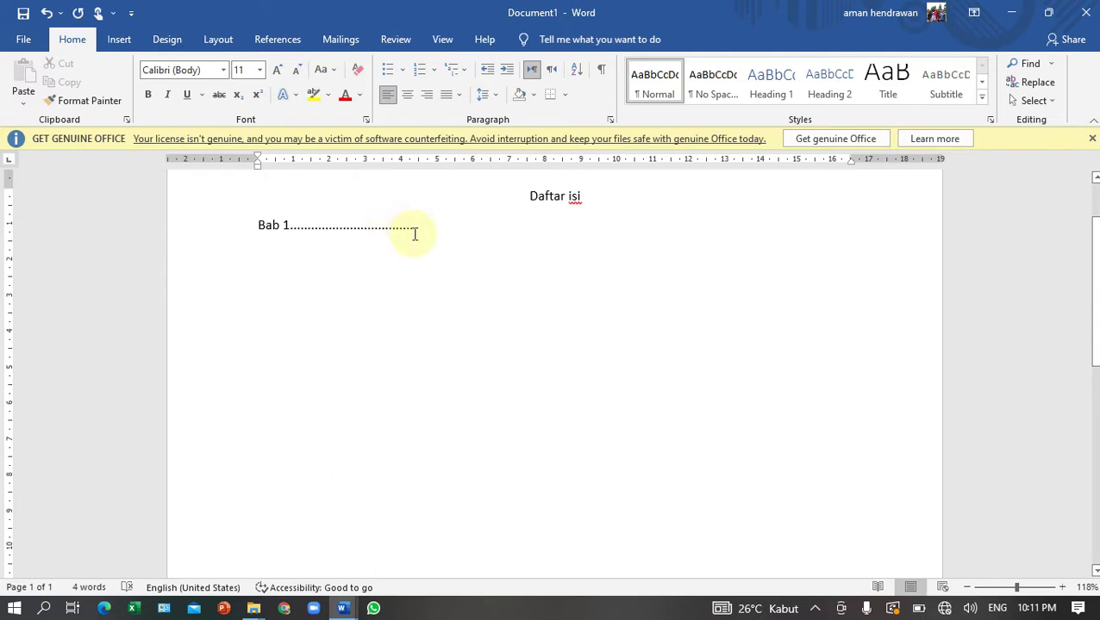
key(BackSpace)
key(BackSpace)
key(BackSpace)
key(BackSpace)
key(BackSpace)
key(BackSpace)
key(BackSpace)
key(BackSpace)
key(BackSpace)
key(BackSpace)
key(BackSpace)
key(BackSpace)
key(BackSpace)
key(BackSpace)
key(BackSpace)
key(BackSpace)
key(BackSpace)
key(BackSpace)
key(BackSpace)
key(BackSpace)
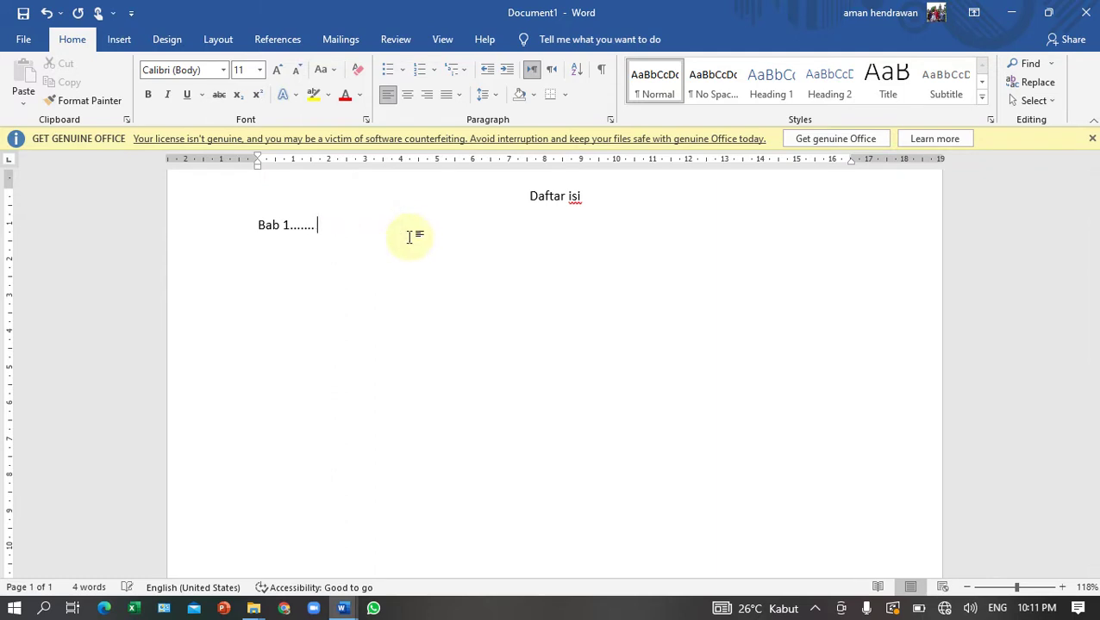
key(BackSpace)
key(BackSpace)
key(BackSpace)
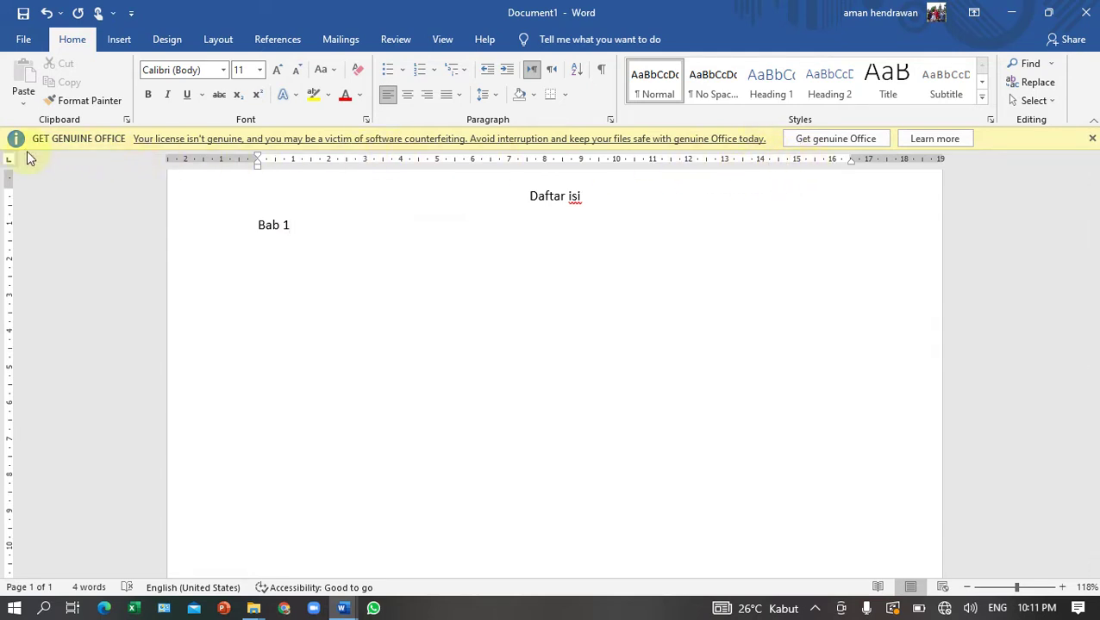
- Place a left tab stop at 14.25 cm and a right tab stop at 15.75 cm for the "Bab 1" line
click(771, 161)
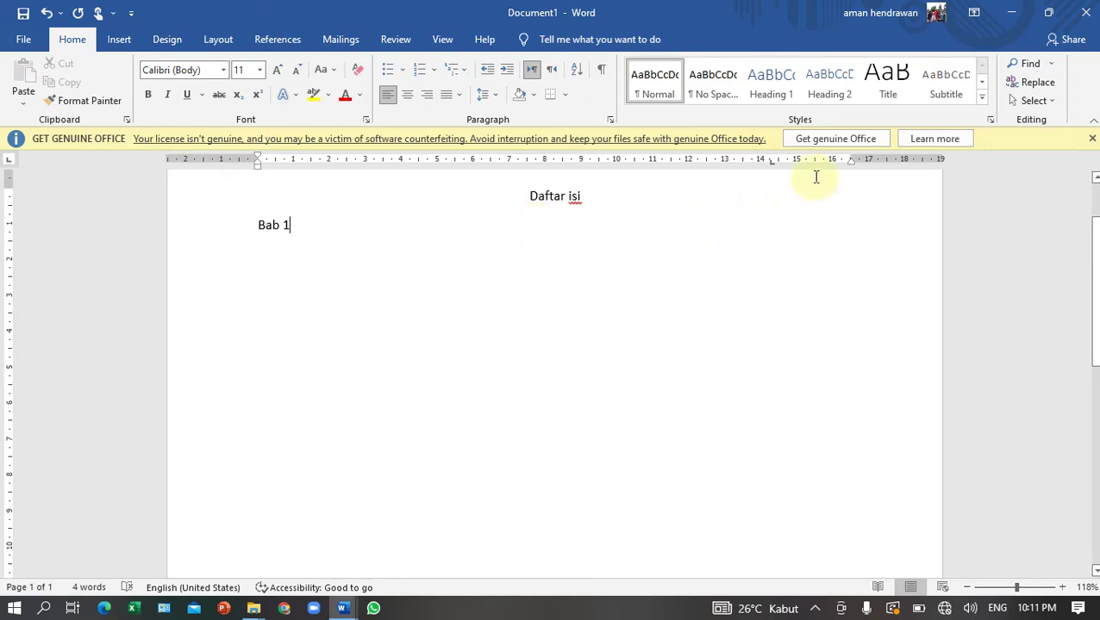
click(771, 161)
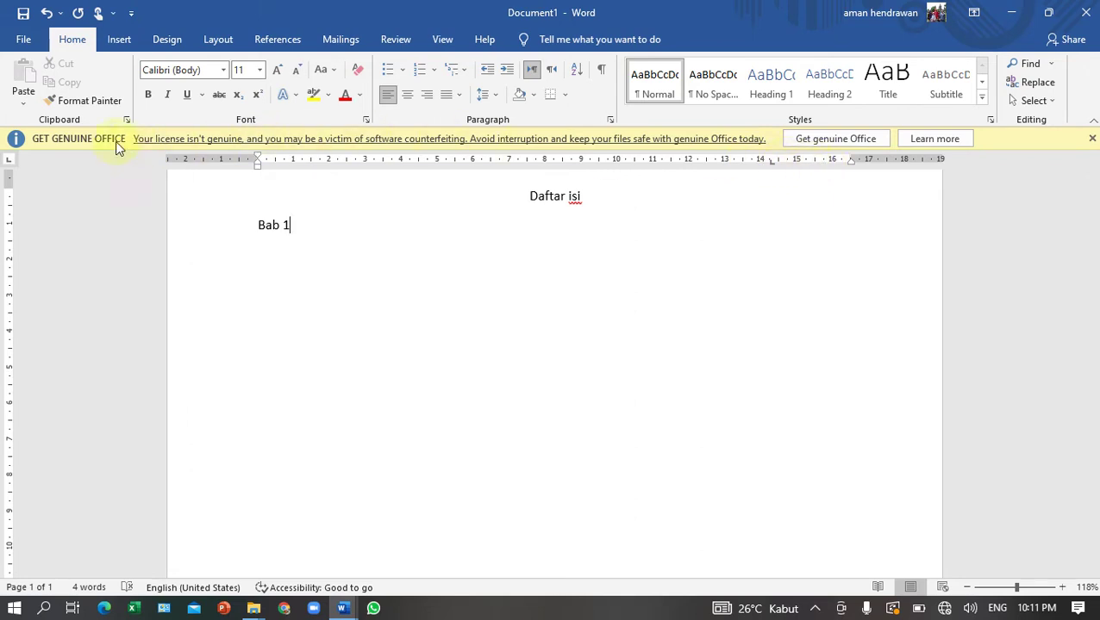
click(10, 162)
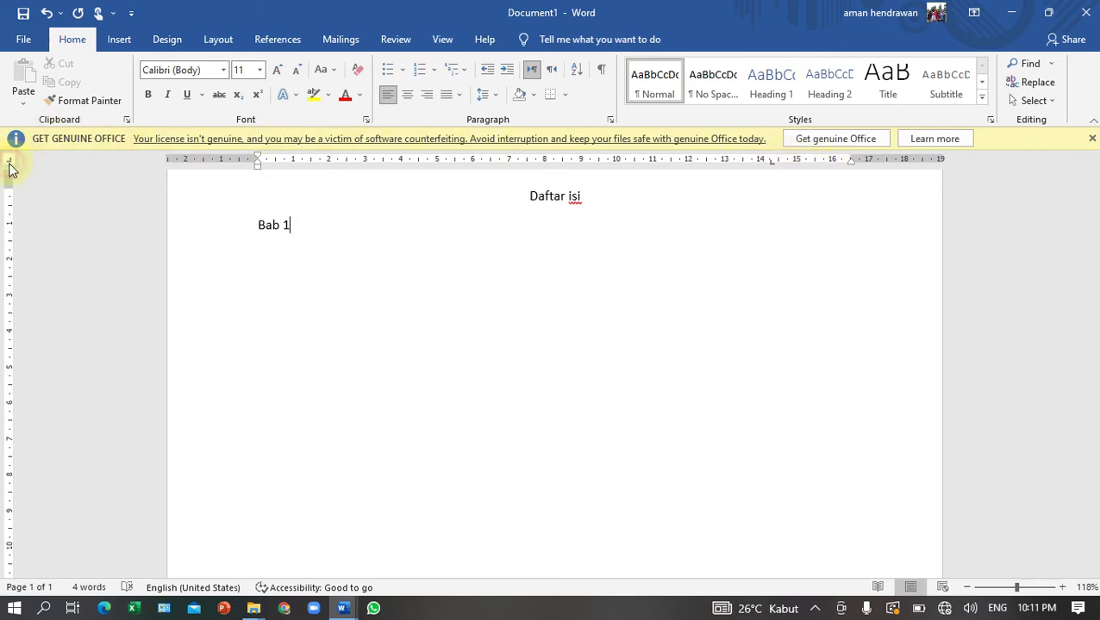
click(823, 161)
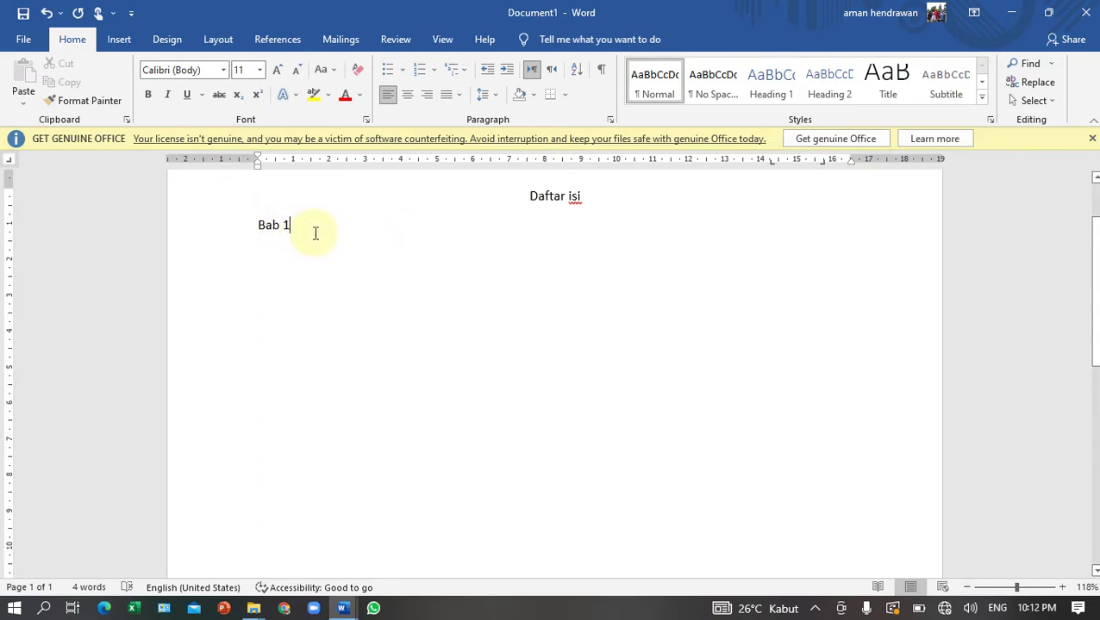
double_click(768, 161)
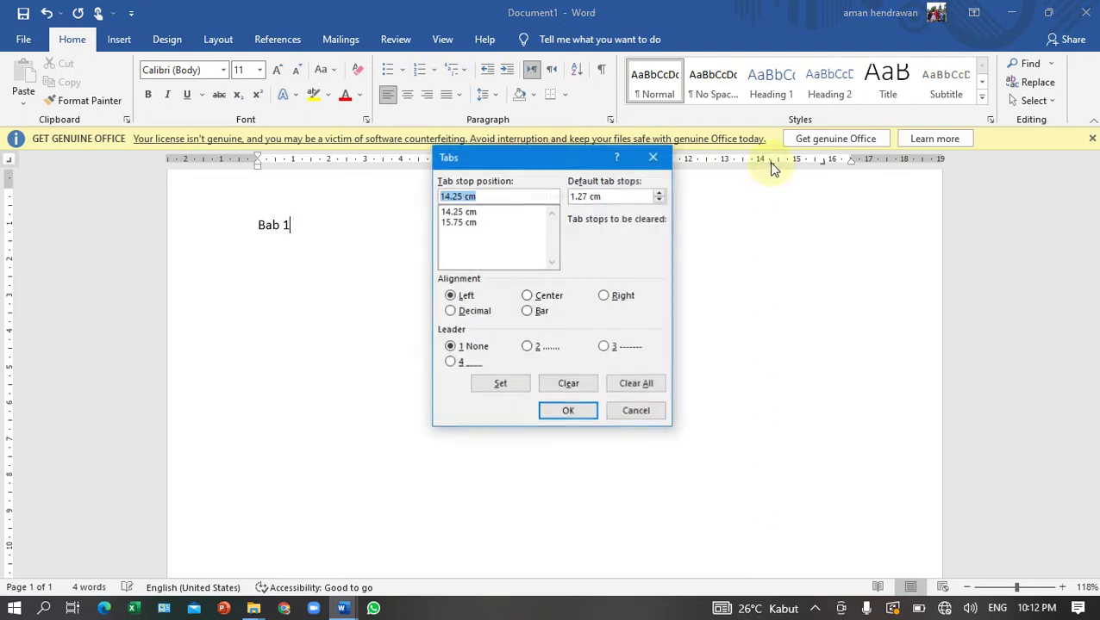
click(449, 211)
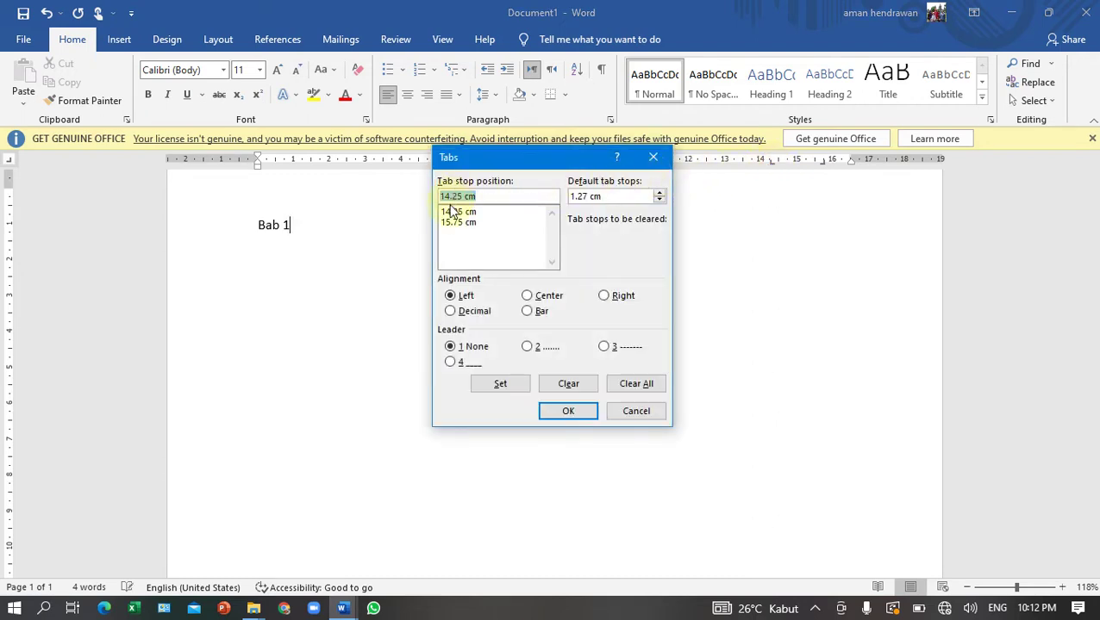
click(653, 156)
- Give the 14.25 cm left tab stop the dotted leader (option 2) and insert a tab after "Bab 1"
double_click(768, 162)
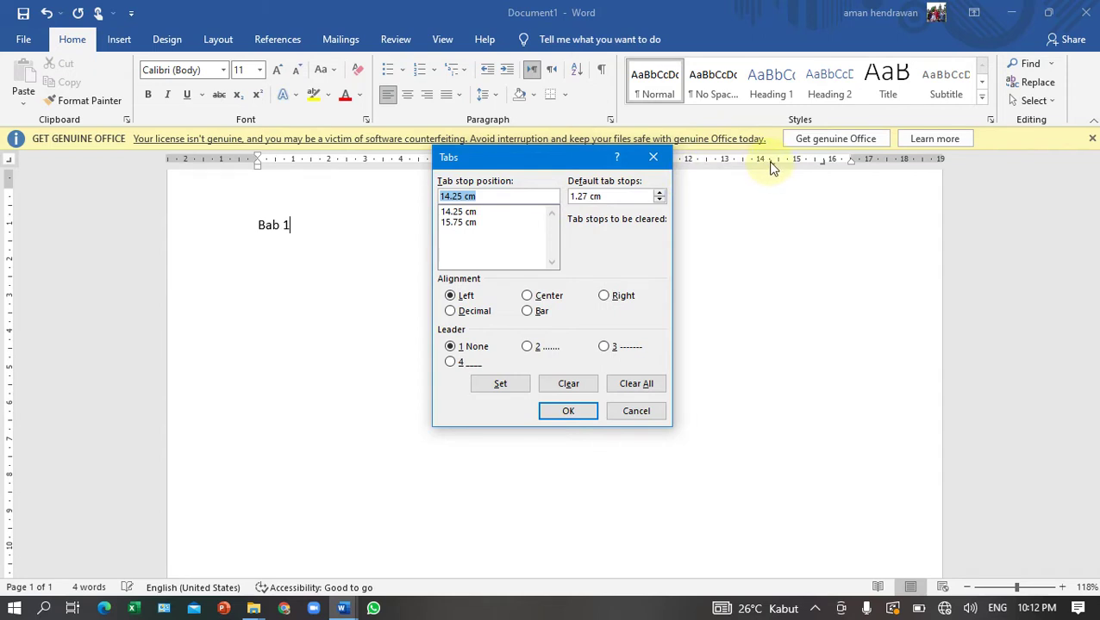
click(455, 213)
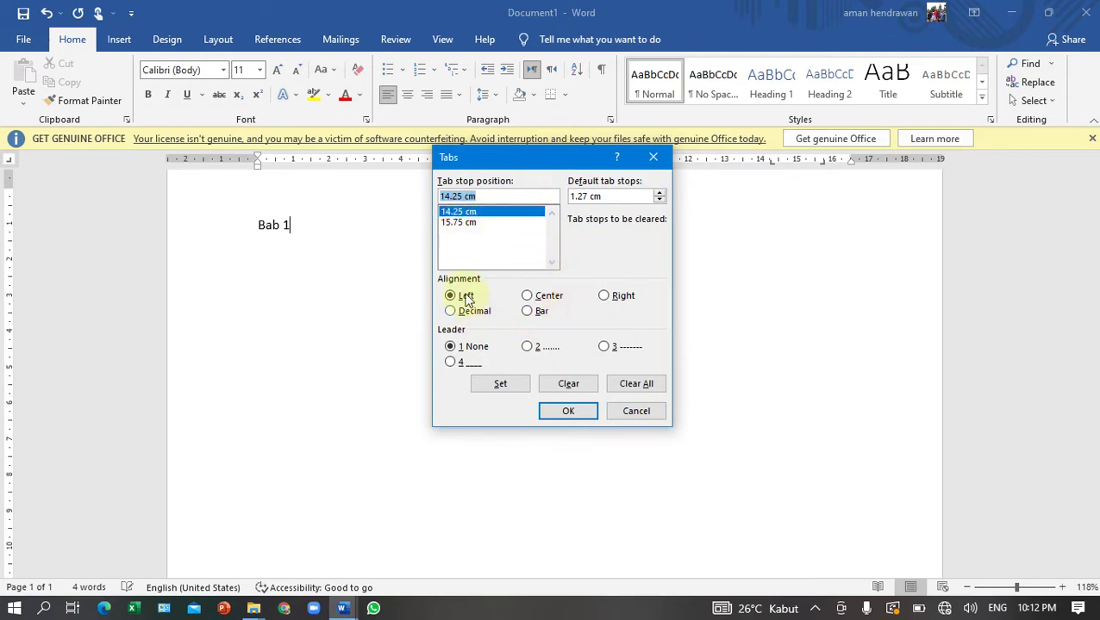
click(527, 347)
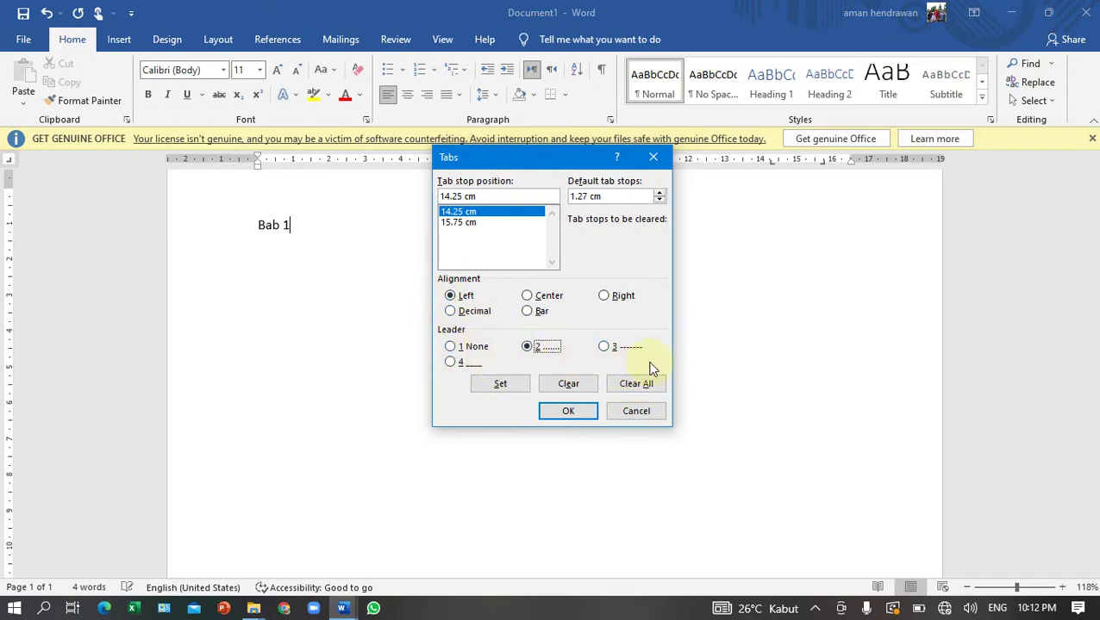
click(514, 385)
click(566, 412)
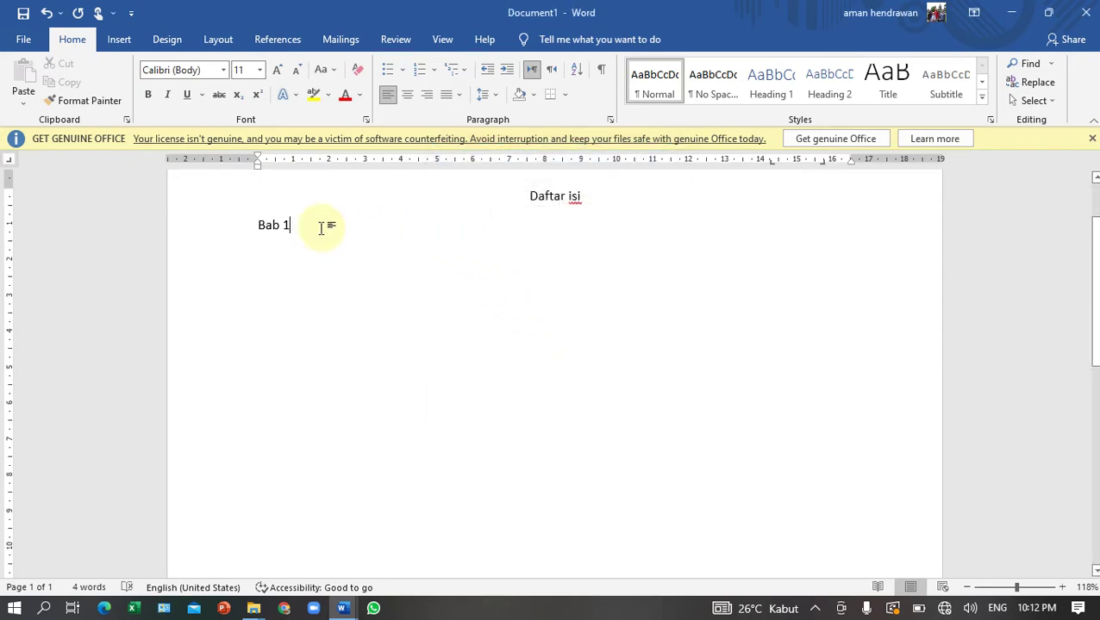
key(Tab)
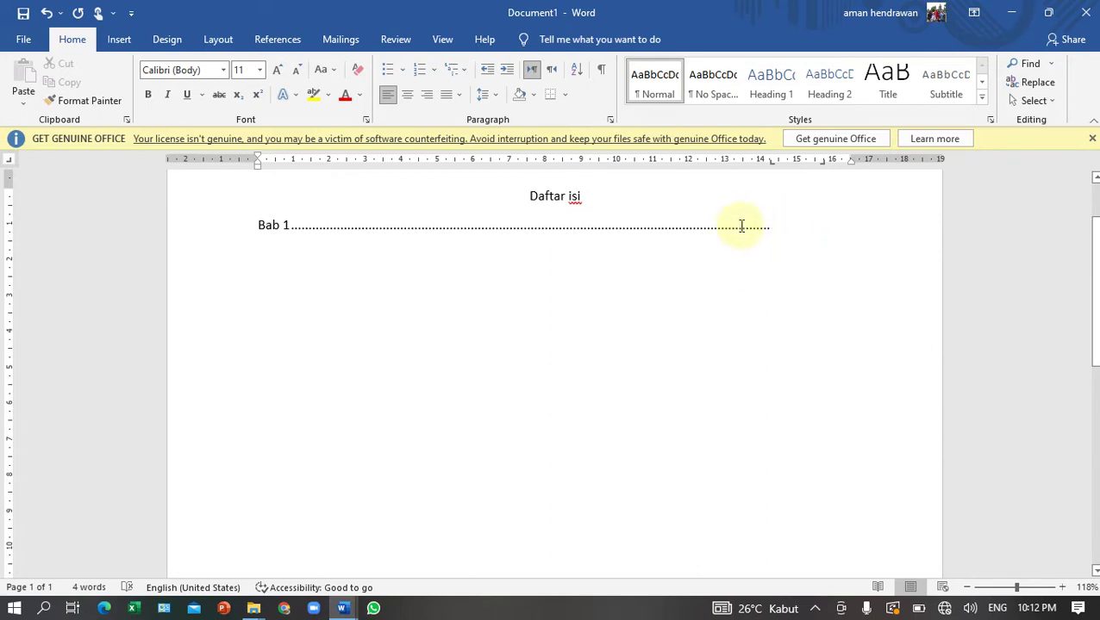
- Try the sample text "rrrr" after the dotted leader on the "Bab 1" line, and delete it
text(rrrr)
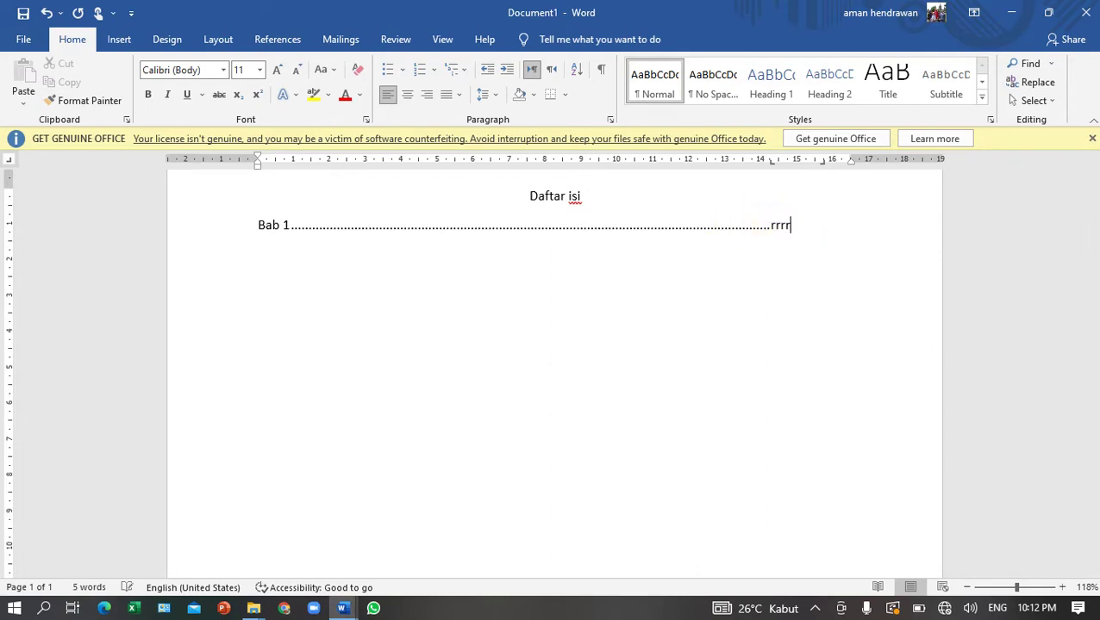
key(BackSpace)
key(BackSpace)
key(BackSpace)
key(BackSpace)
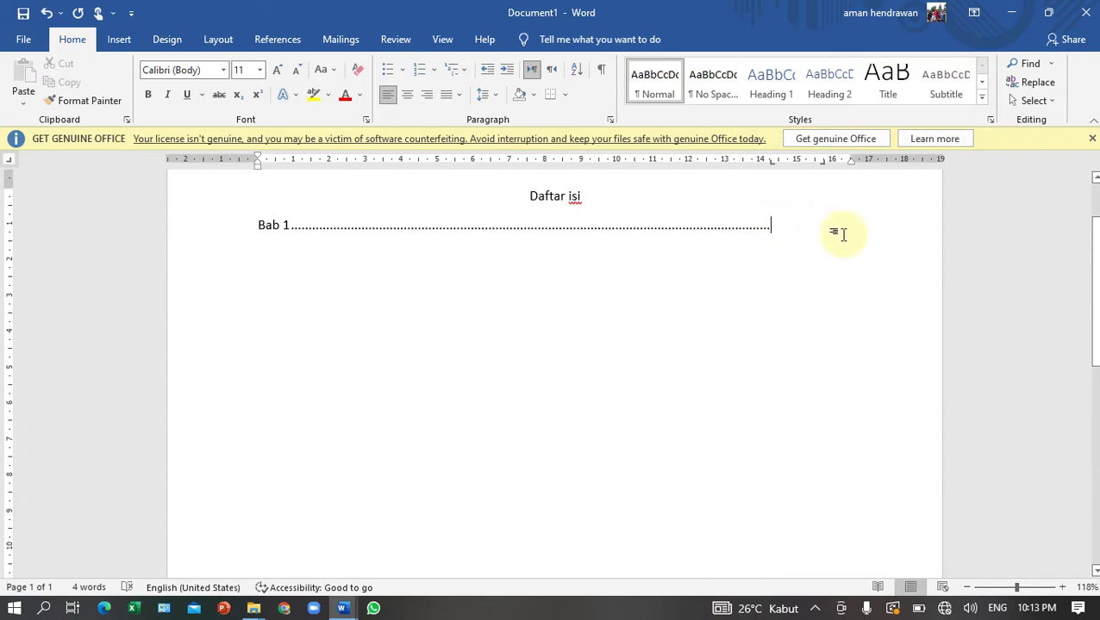
- Enter page number 3 at the right tab stop of the "Bab 1" line and start a new line
key(Tab)
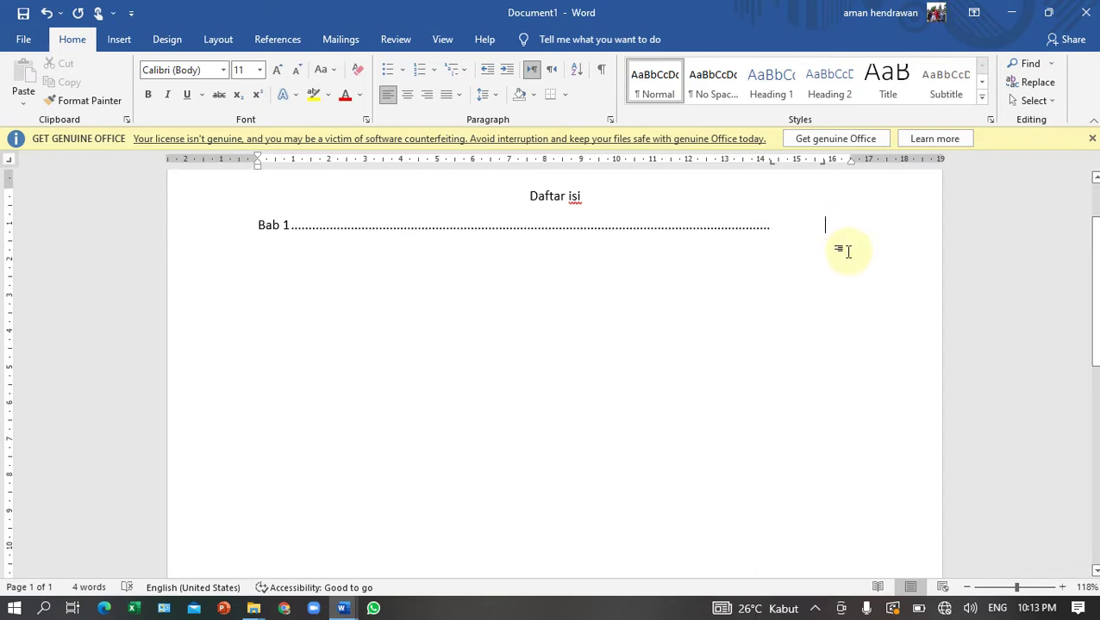
text(3)
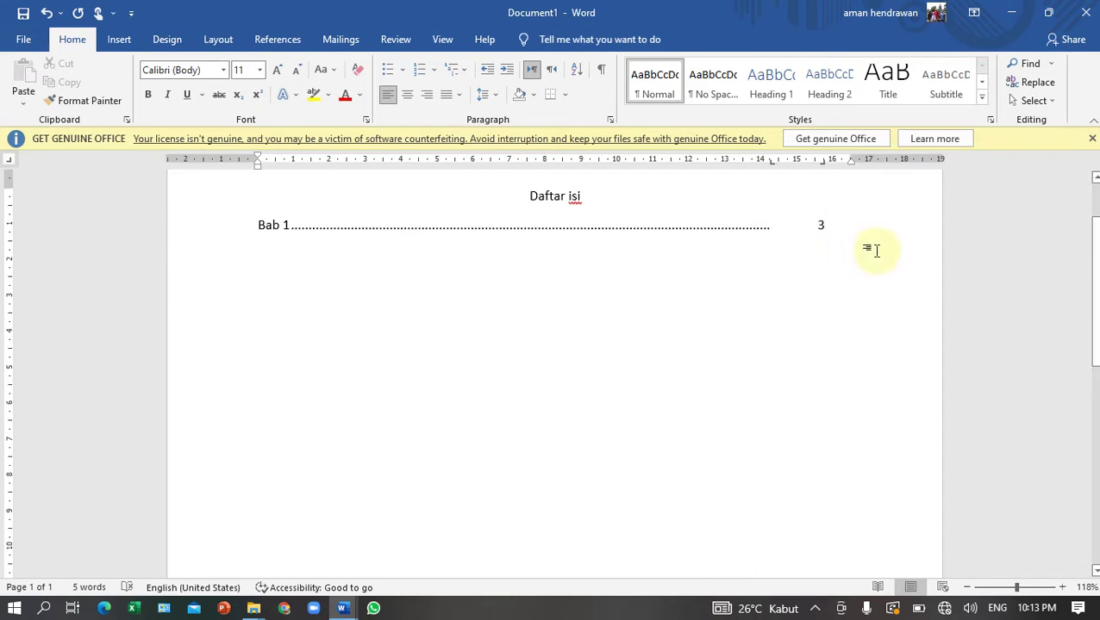
key(Return)
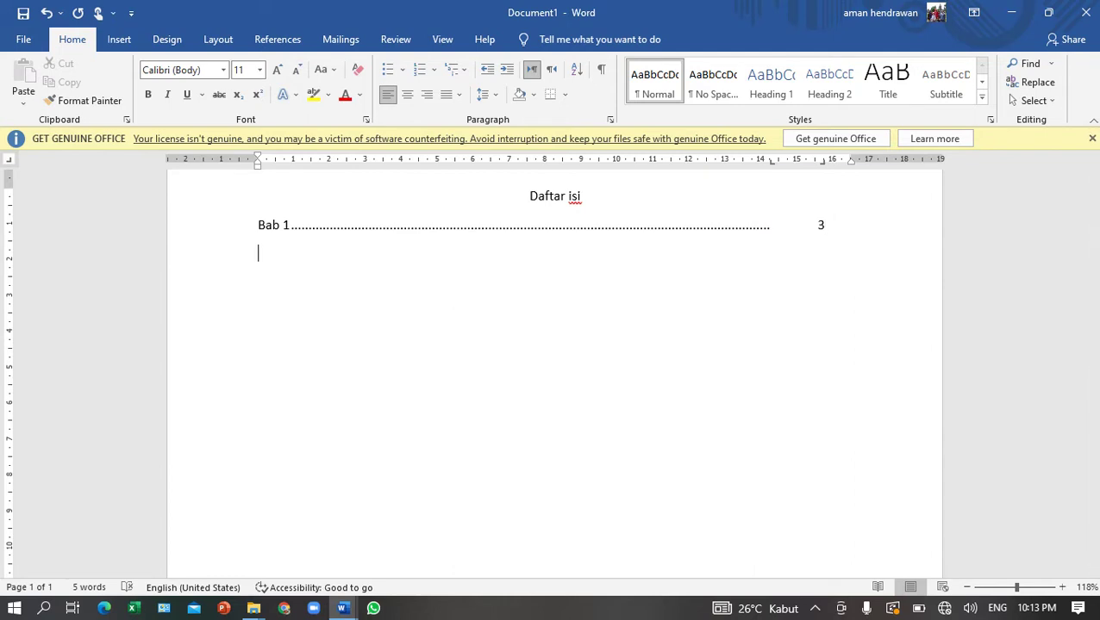
- Add the numbered sub-entry "Jfljfldsflkds" under "Bab 1" with a dotted leader and page number 10
text(1. jfljfldsflkds)
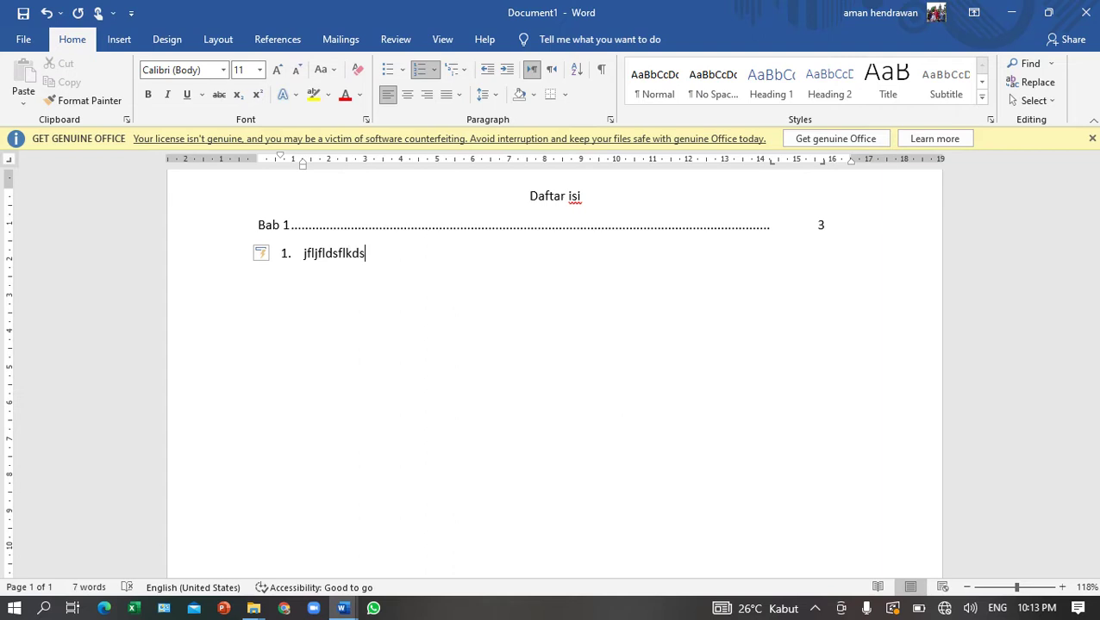
key(Tab)
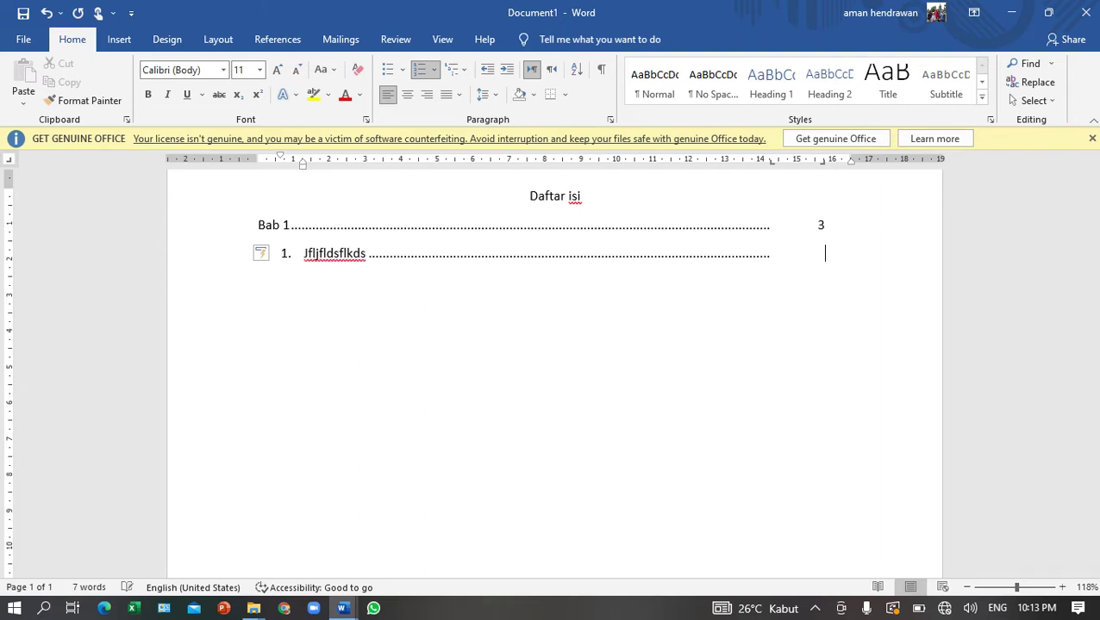
key(Return)
- Add the second numbered sub-entry "Akljf k;lf ldfj ;laskdj" under "Bab 1" with a dotted leader and page number 65656
text(Akljf k;lf)
text(ldfj ;laskdj)
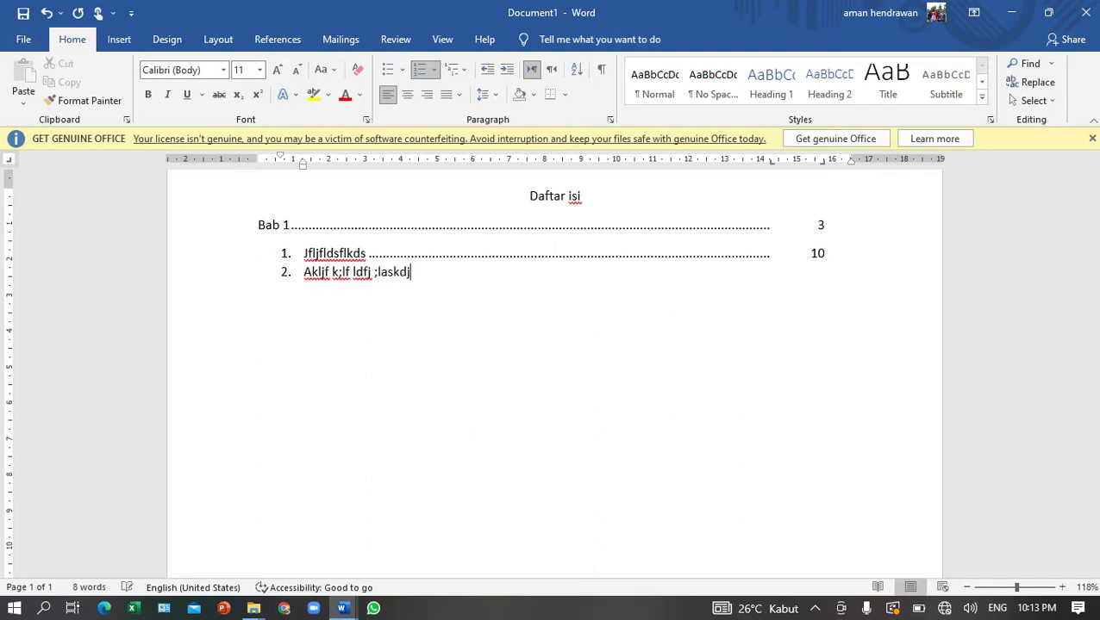
key(Tab)
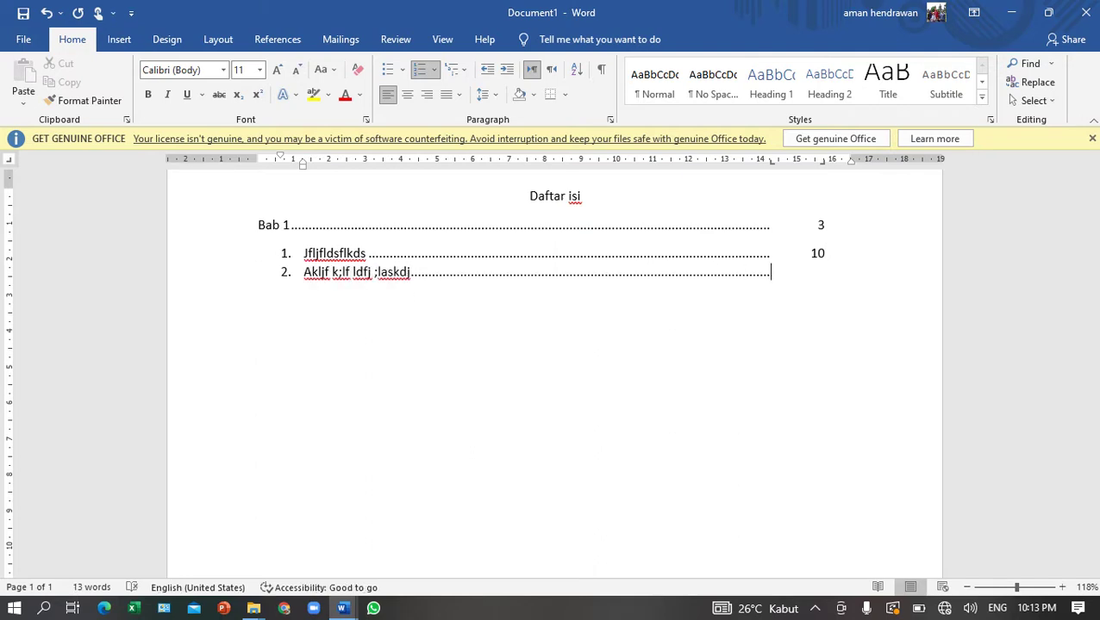
key(Tab)
text(65656)
- Switch to the "latihan skripsi pendidikan" document and look through its opening pages, including the ABSTRAK heading
key(alt+Tab)
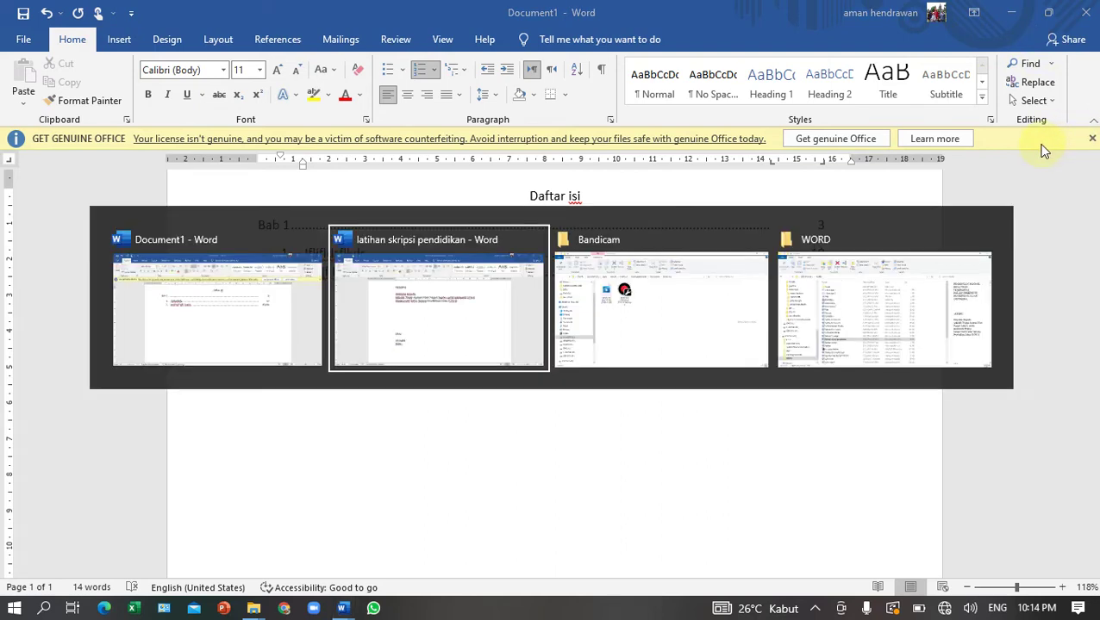
scroll(646, 245, down, 4)
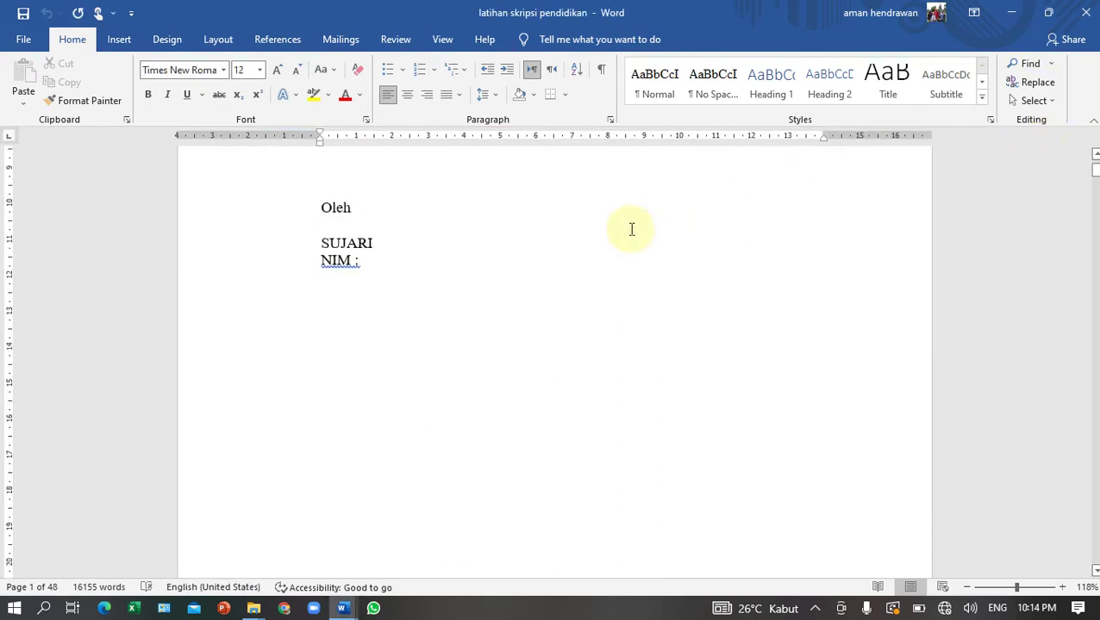
scroll(631, 230, up, 6)
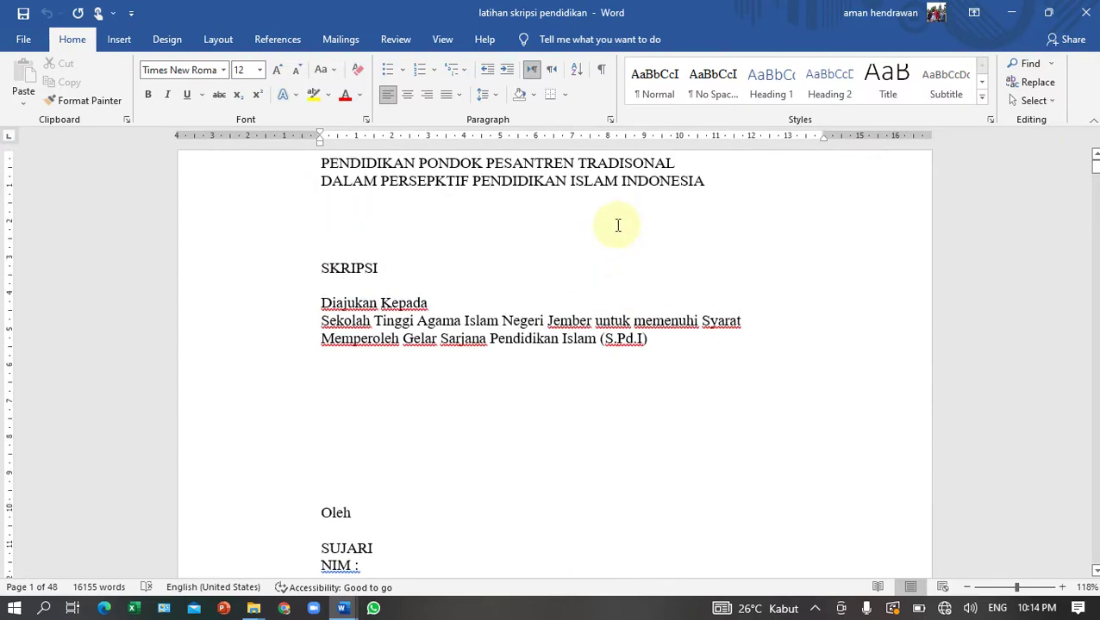
scroll(617, 225, down, 1)
scroll(615, 222, up, 1)
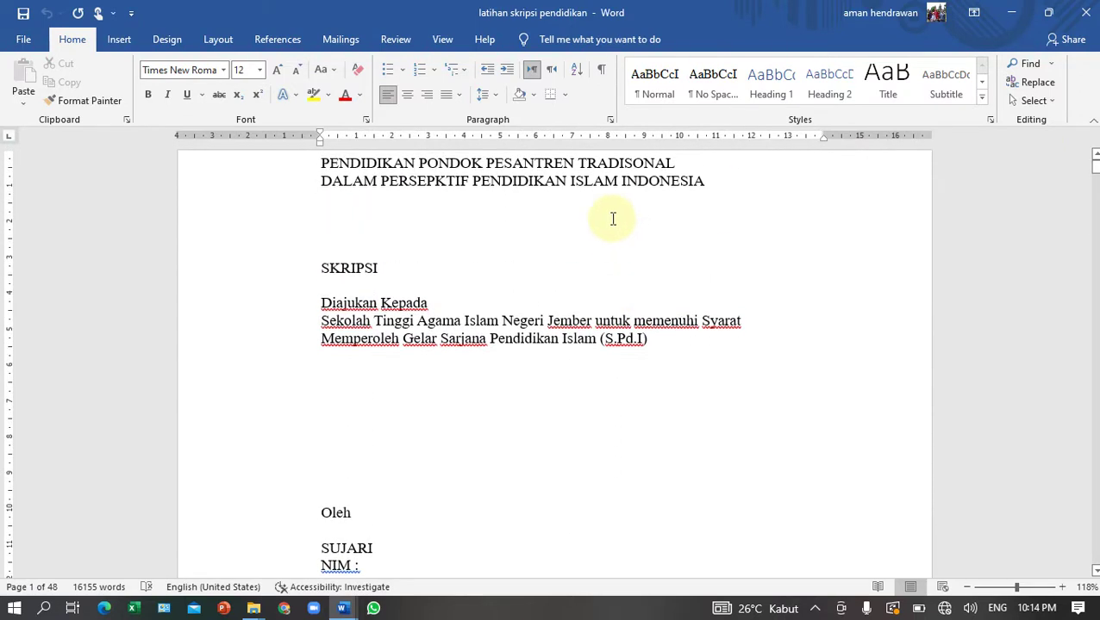
scroll(607, 250, down, 4)
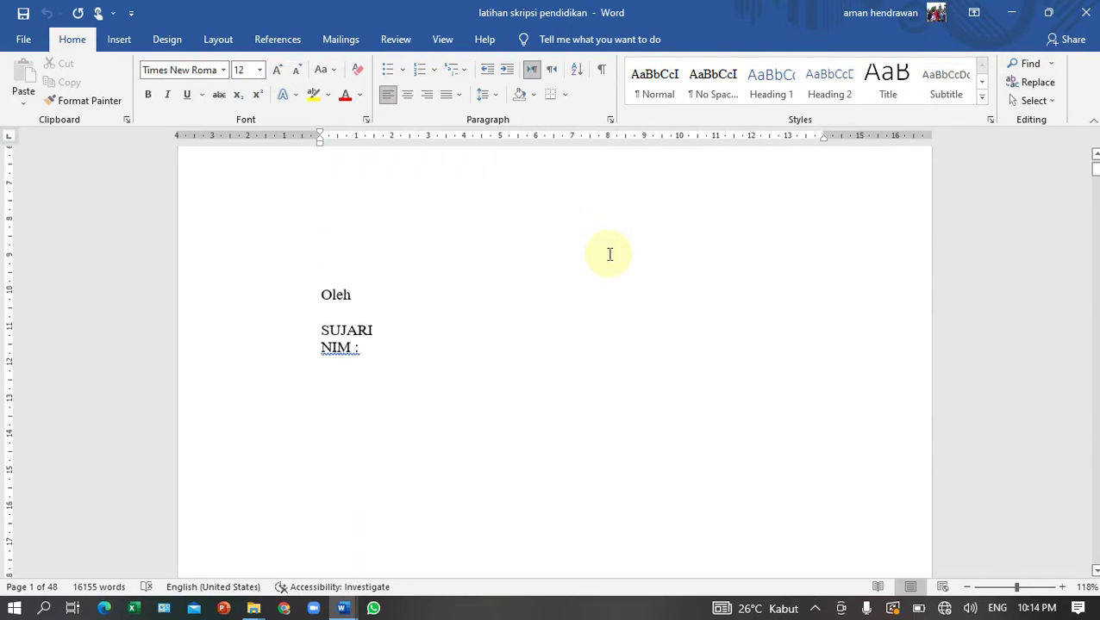
scroll(609, 254, down, 15)
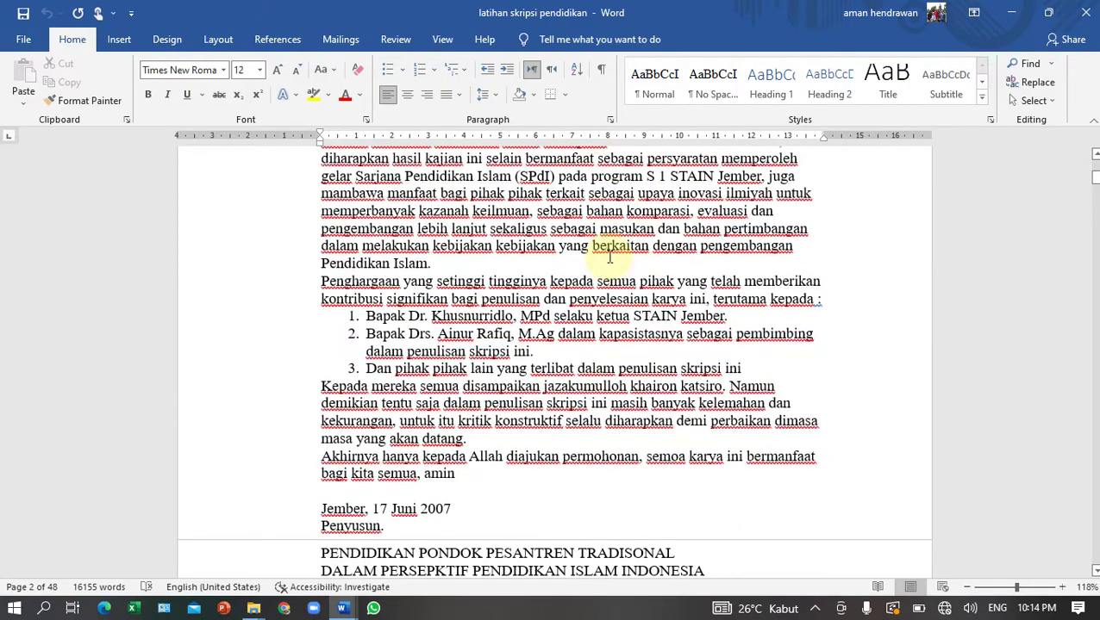
scroll(609, 256, down, 10)
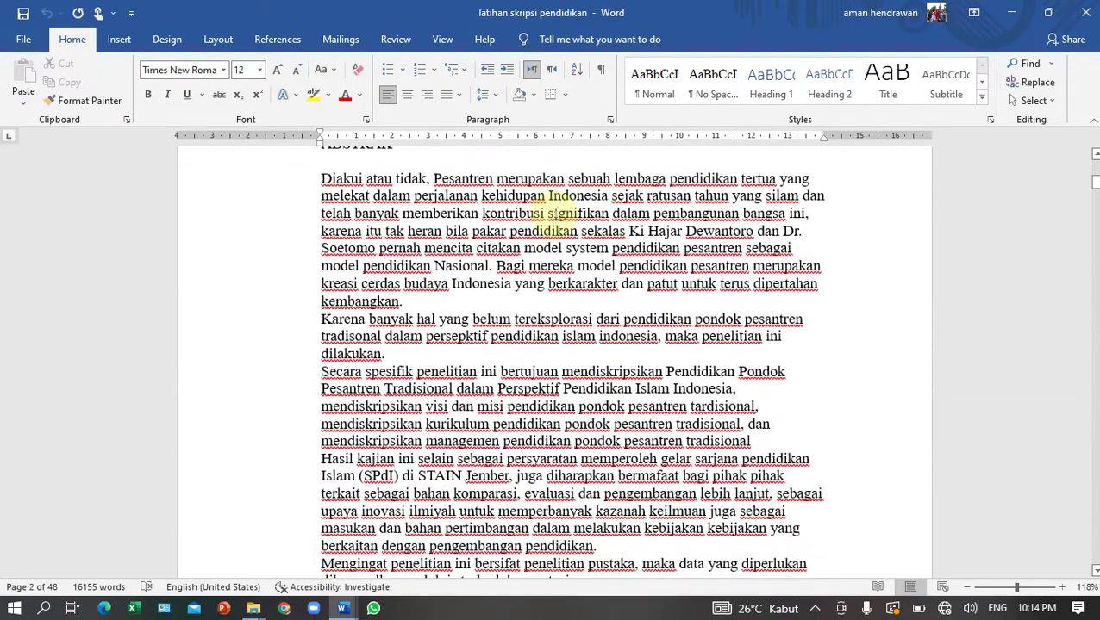
scroll(565, 216, down, 7)
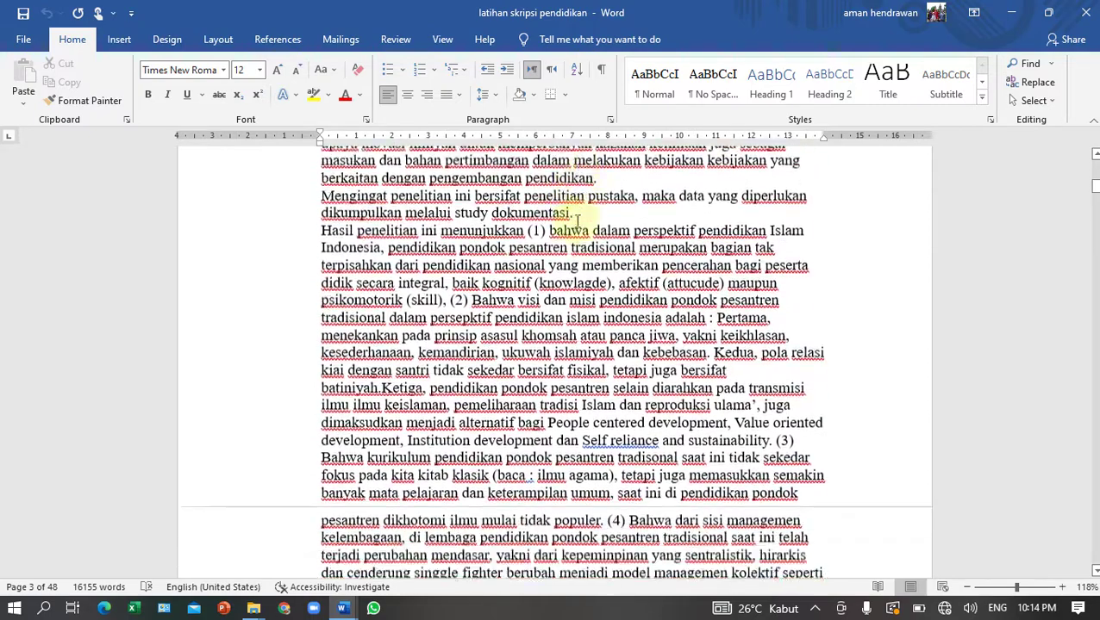
scroll(700, 162, down, 1)
scroll(737, 226, down, 1)
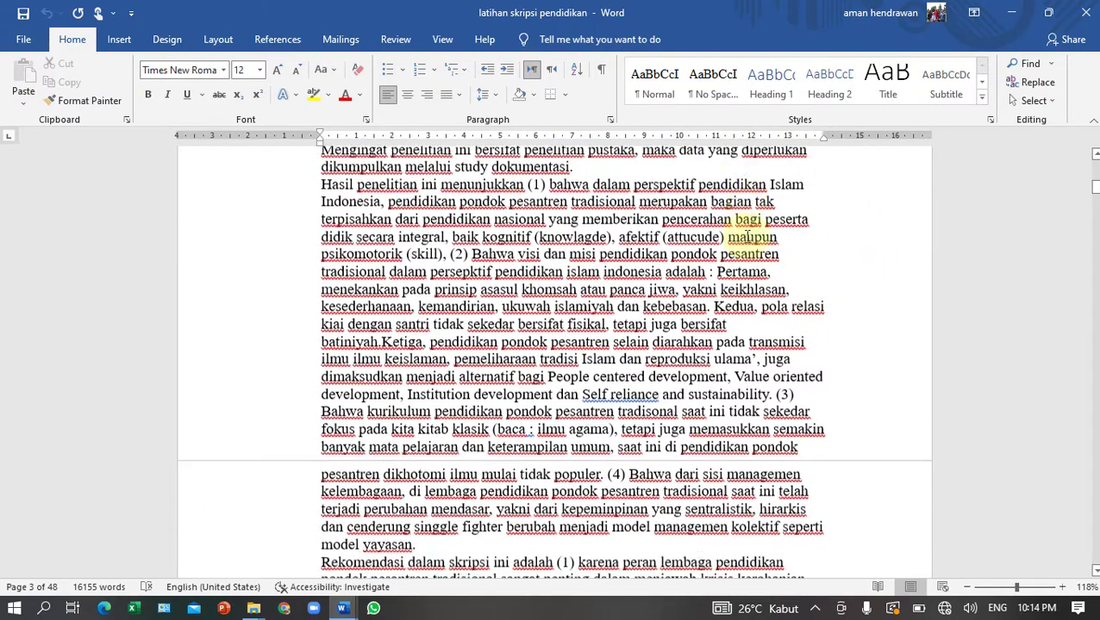
scroll(747, 238, up, 3)
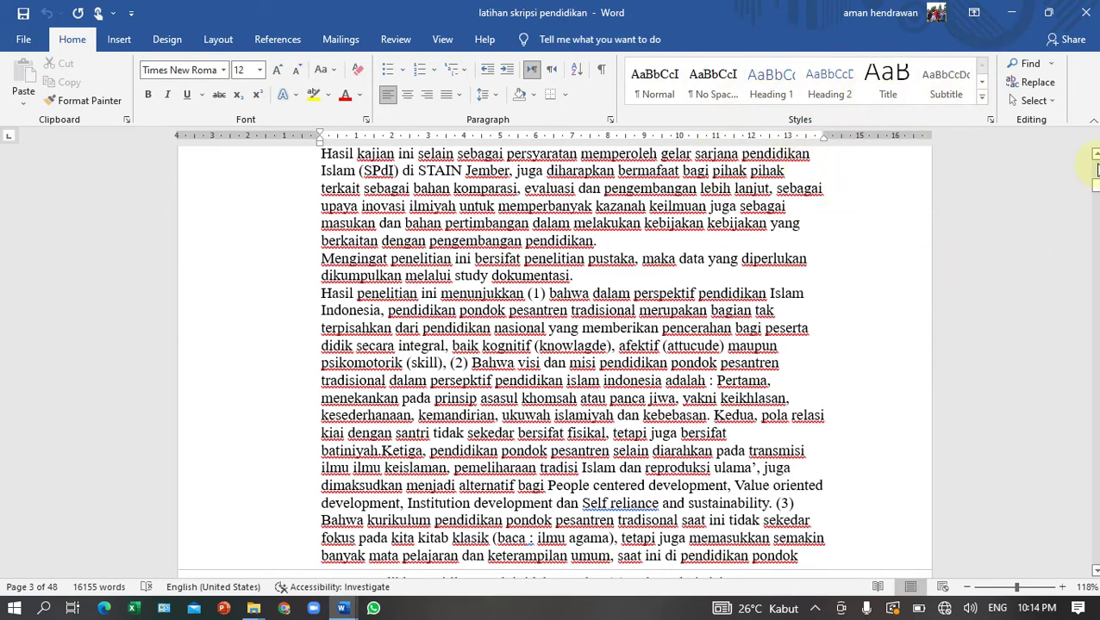
click(1096, 168)
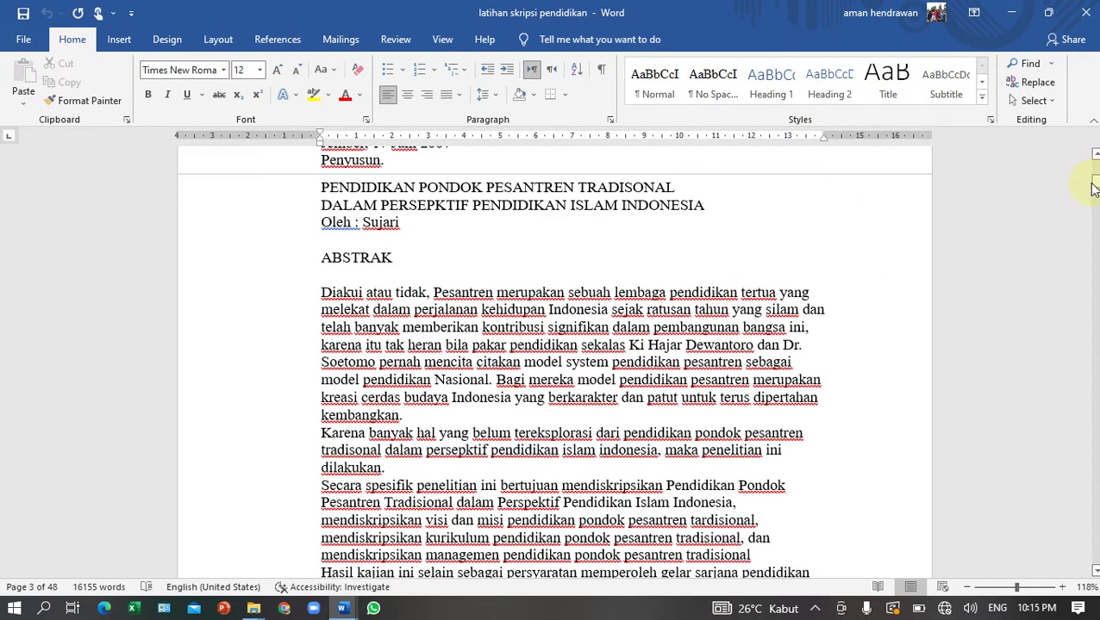
scroll(643, 313, up, 3)
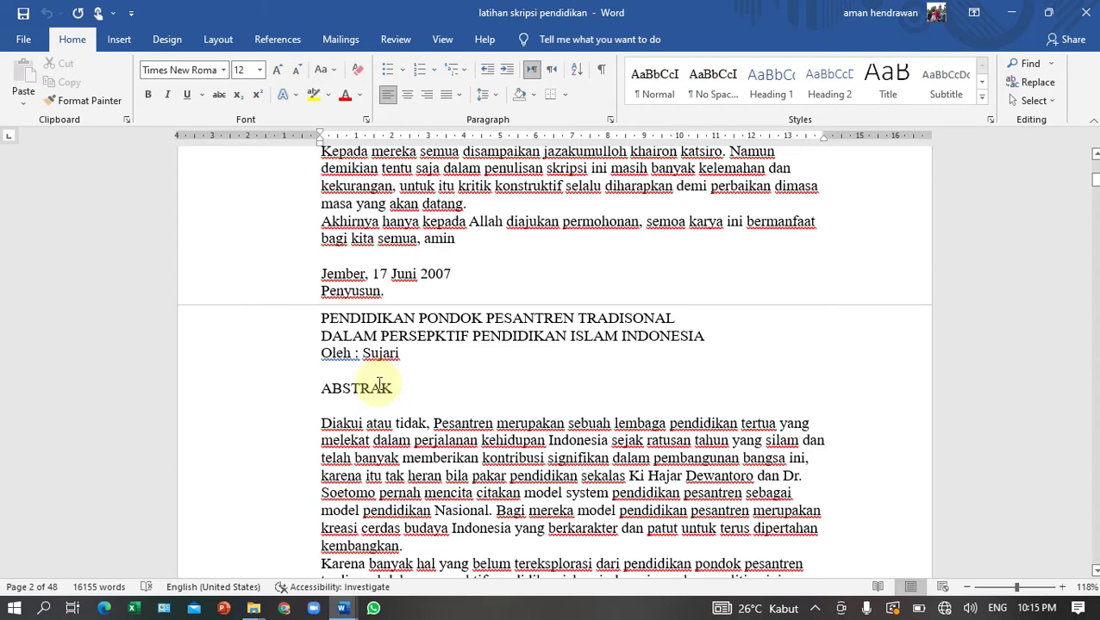
drag(322, 388, 366, 391)
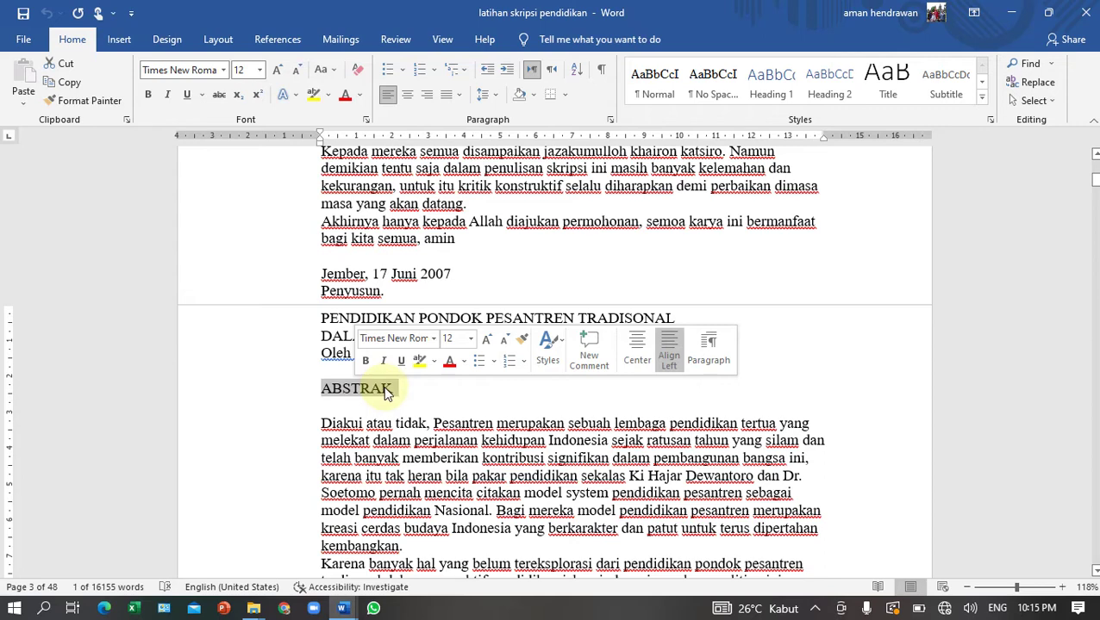
scroll(386, 392, up, 5)
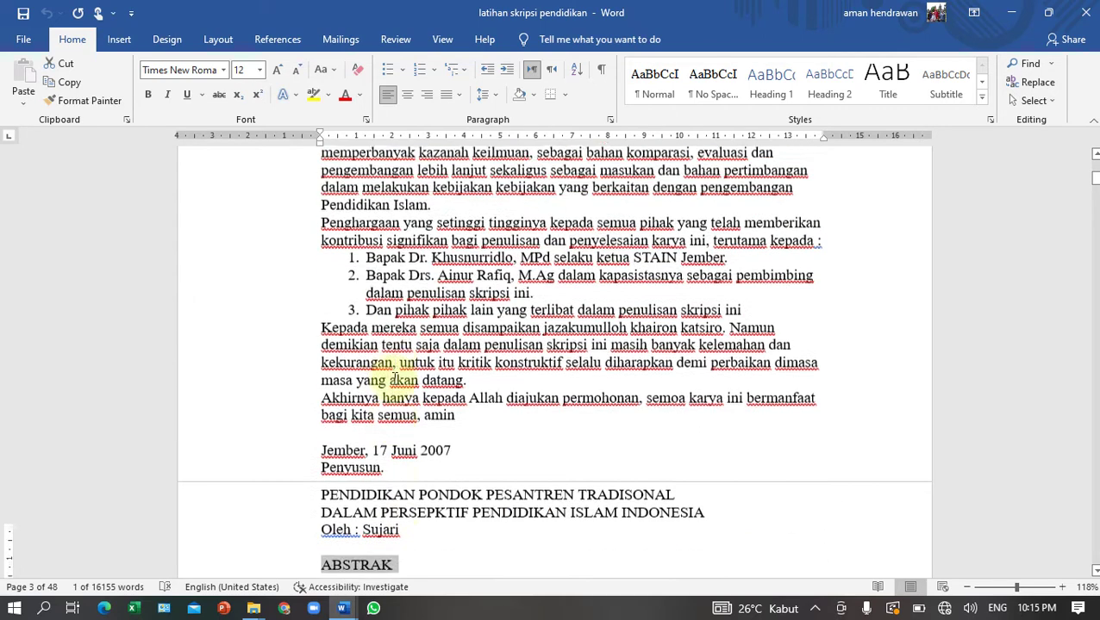
- Enter "abst" on the empty line between the DAFTAR ISI heading and BAB I
scroll(401, 390, down, 6)
scroll(594, 496, down, 15)
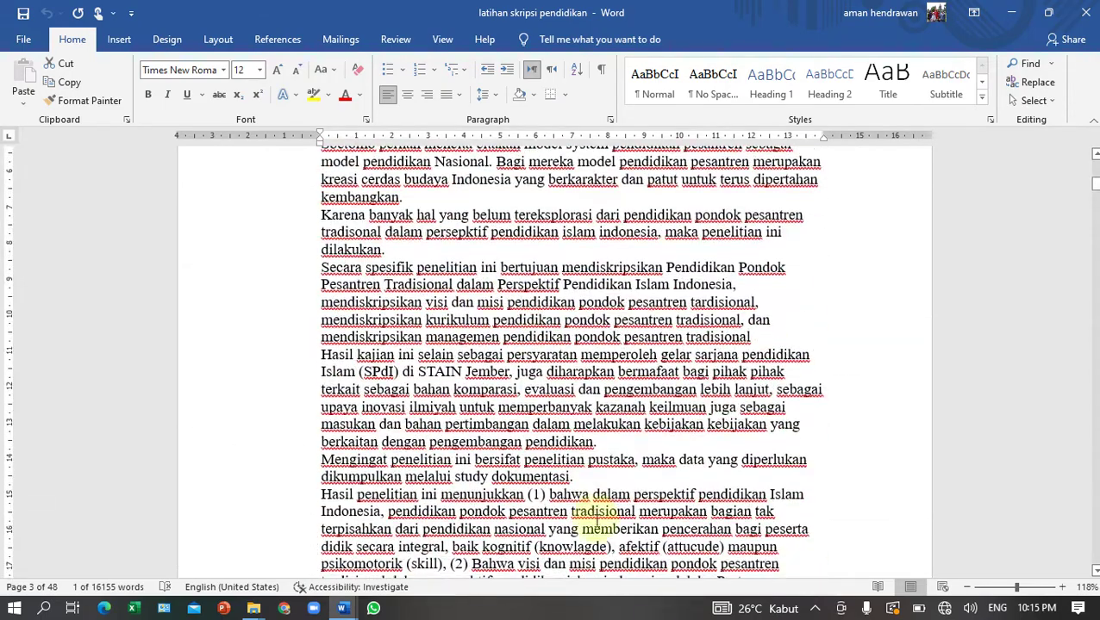
scroll(599, 477, down, 10)
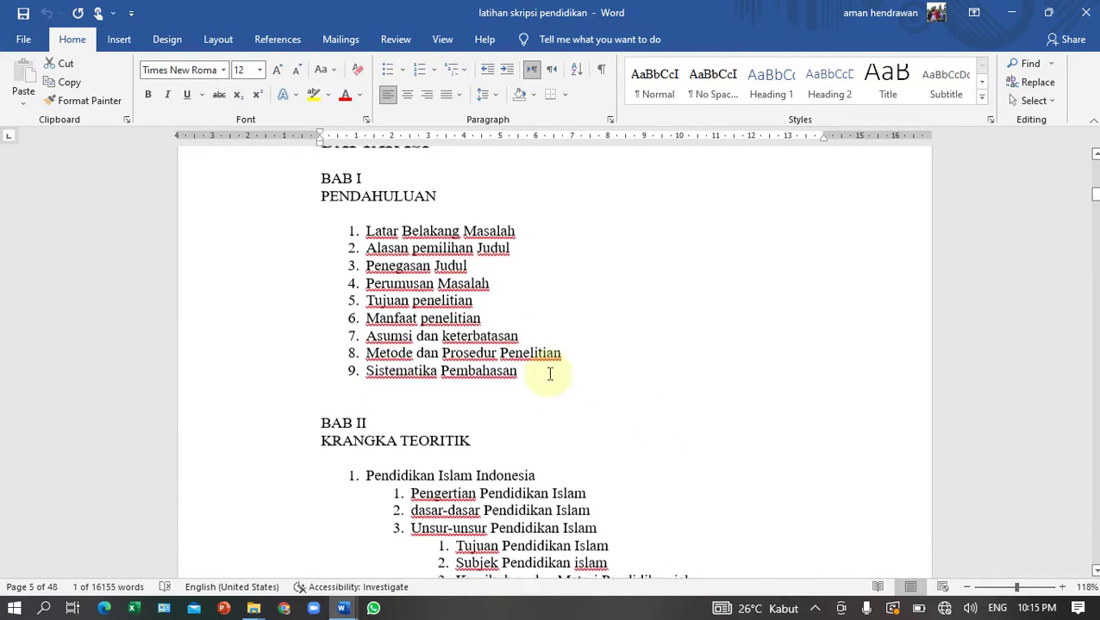
click(431, 217)
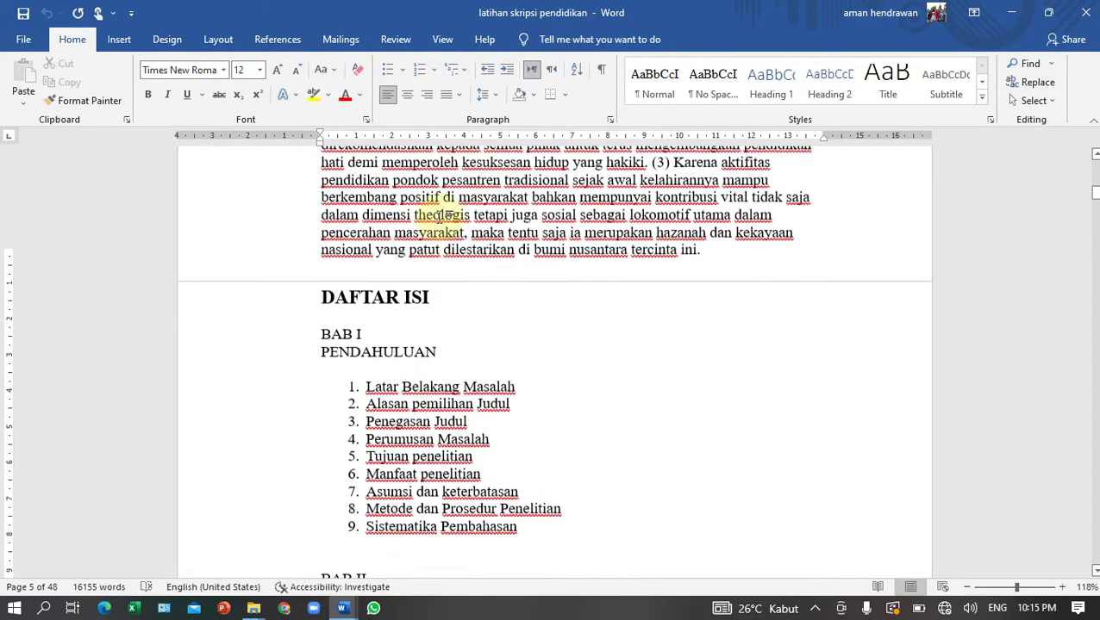
scroll(436, 218, up, 3)
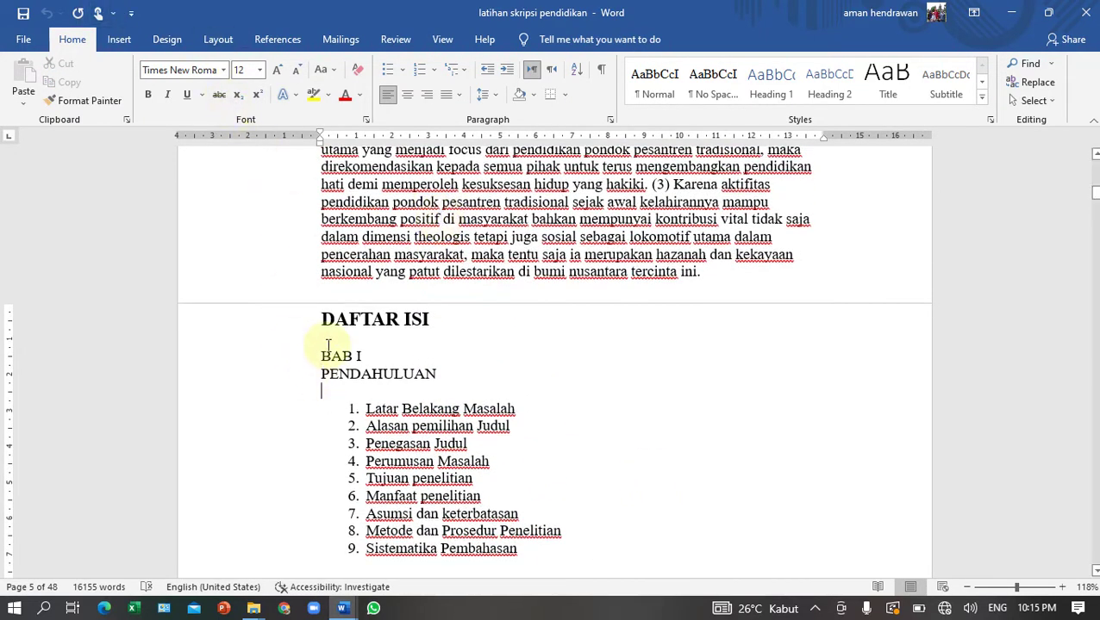
click(328, 342)
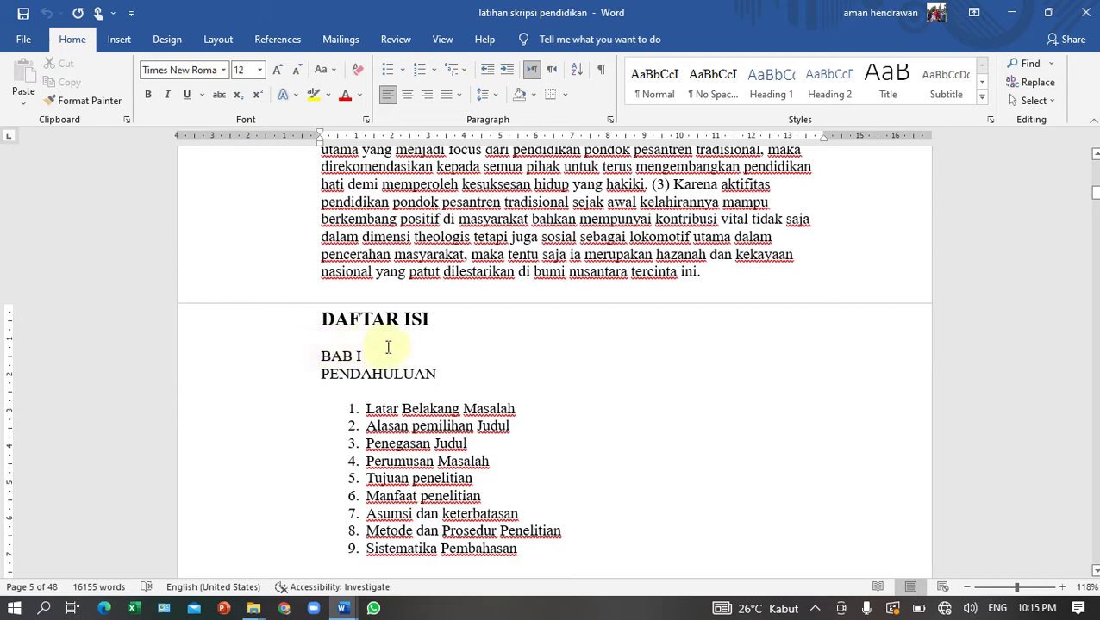
text(abst)
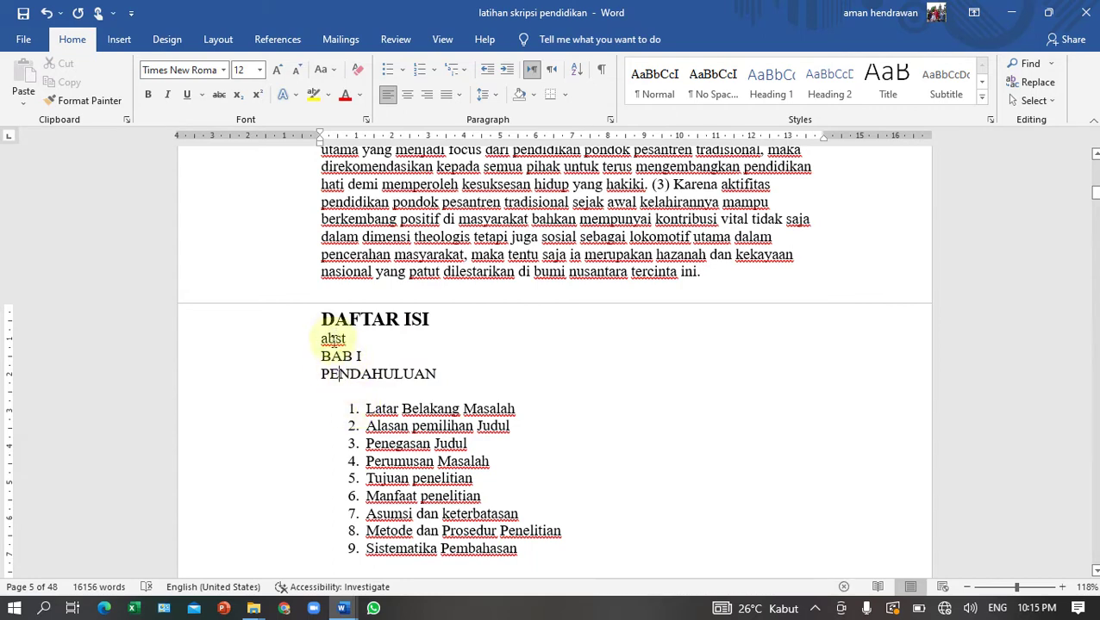
- Review the numbered entries and nested sublevels of BAB I and BAB II in the DAFTAR ISI
drag(336, 409, 464, 484)
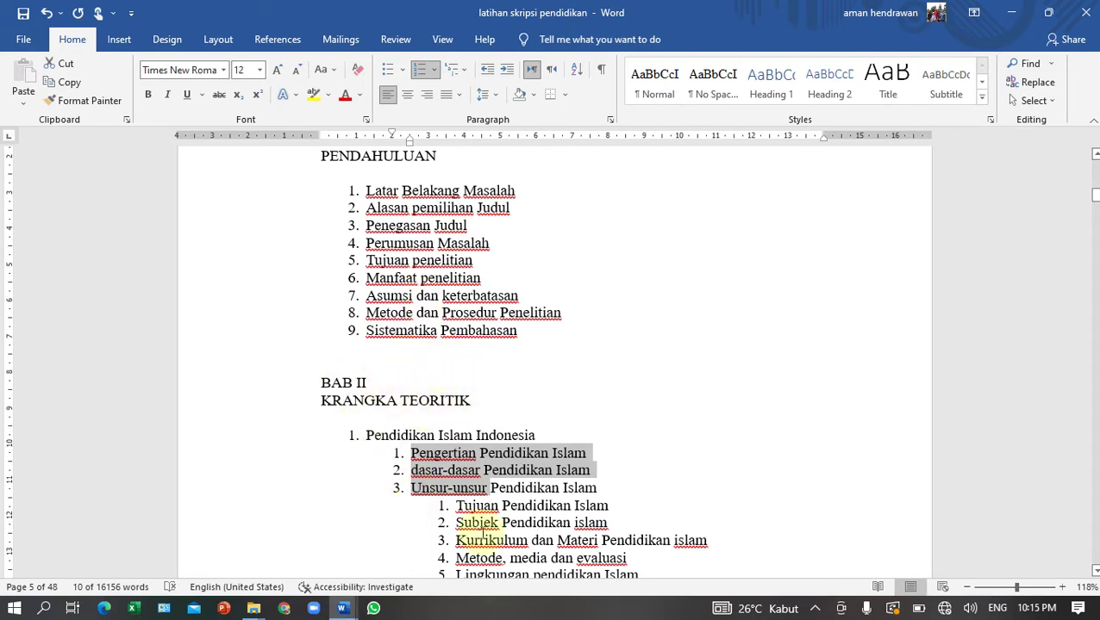
scroll(483, 534, down, 3)
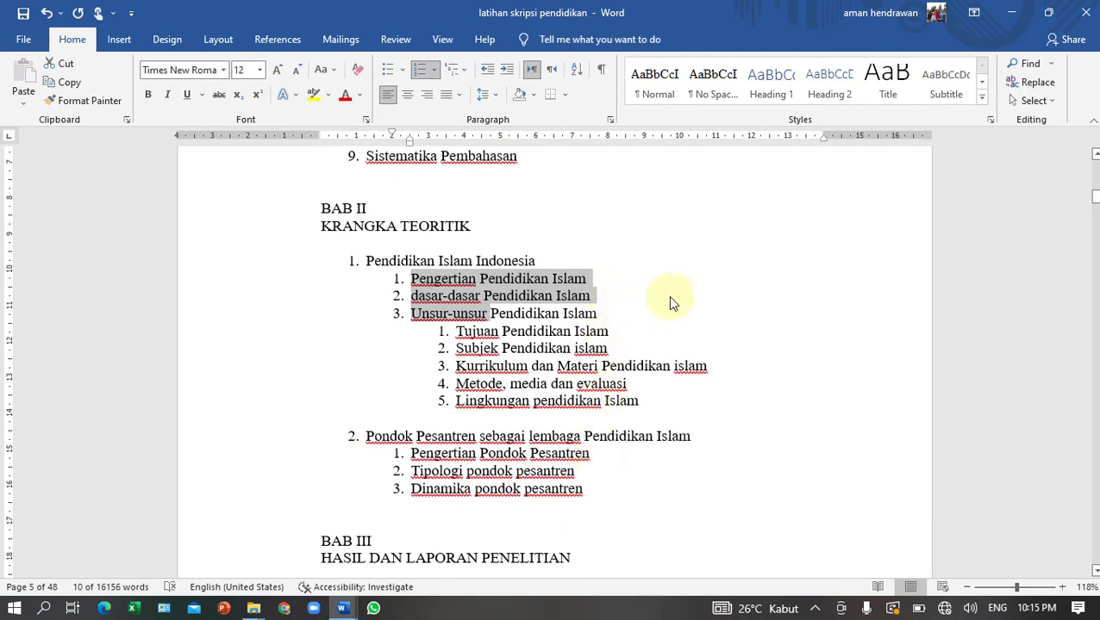
scroll(664, 306, up, 6)
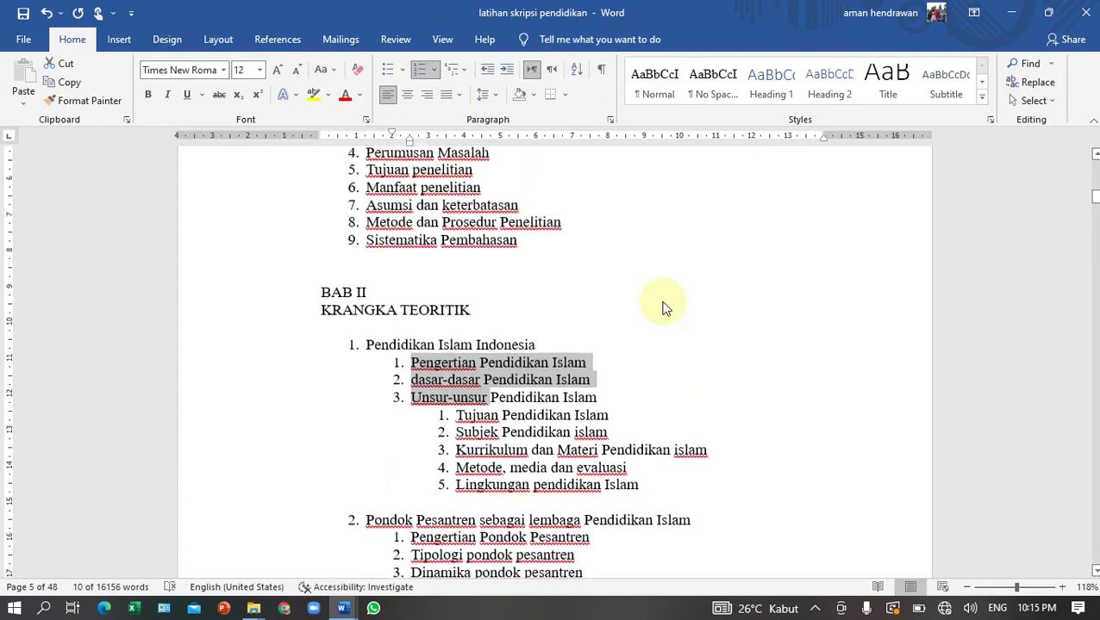
scroll(664, 301, up, 6)
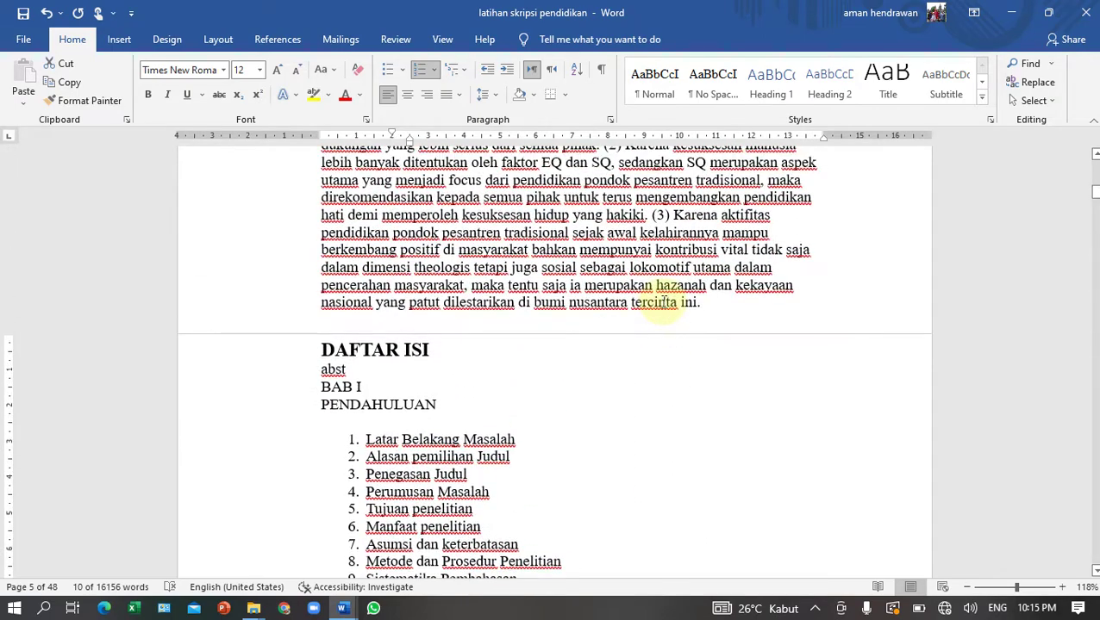
- Show the hidden white space between the document's pages
scroll(664, 303, up, 3)
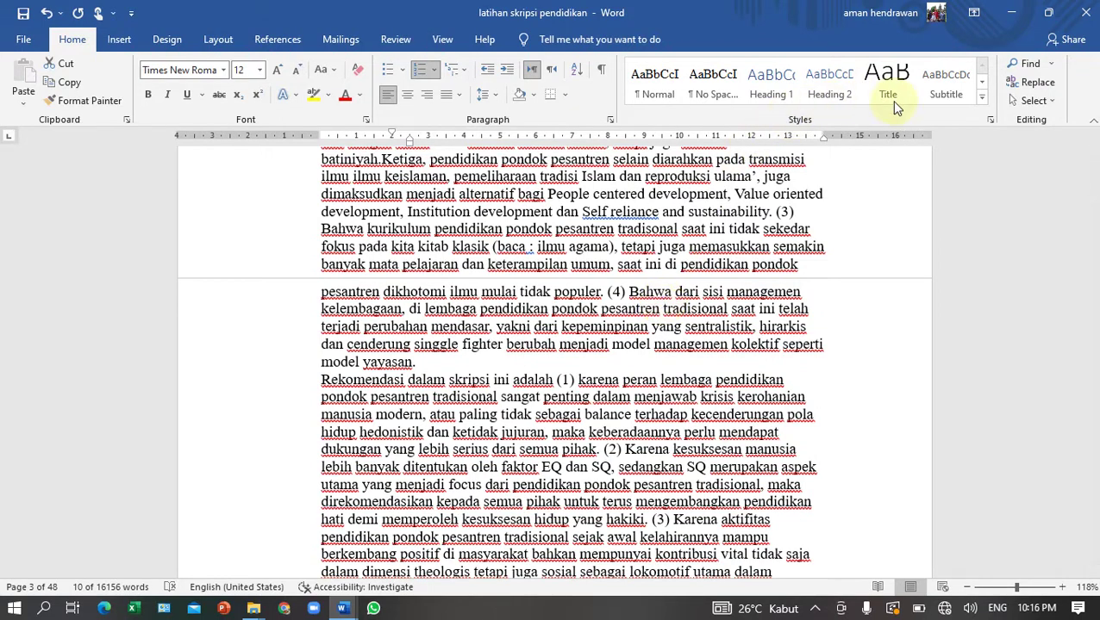
click(887, 281)
click(887, 281)
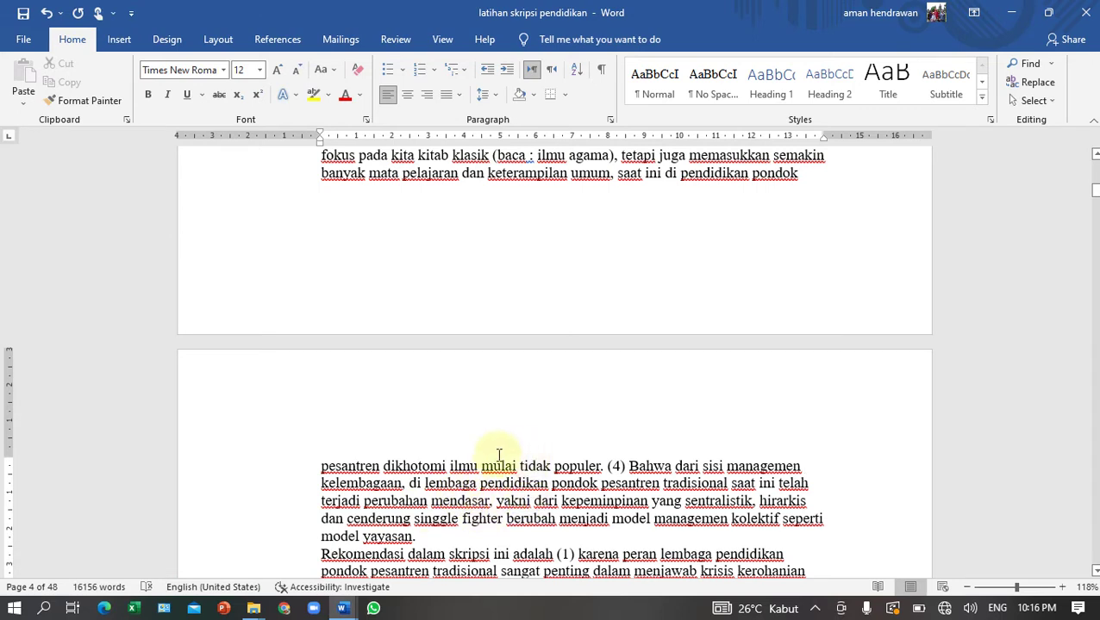
- Give the first paragraph under ABSTRAK a hanging indent of about 1.5 cm
scroll(517, 376, up, 8)
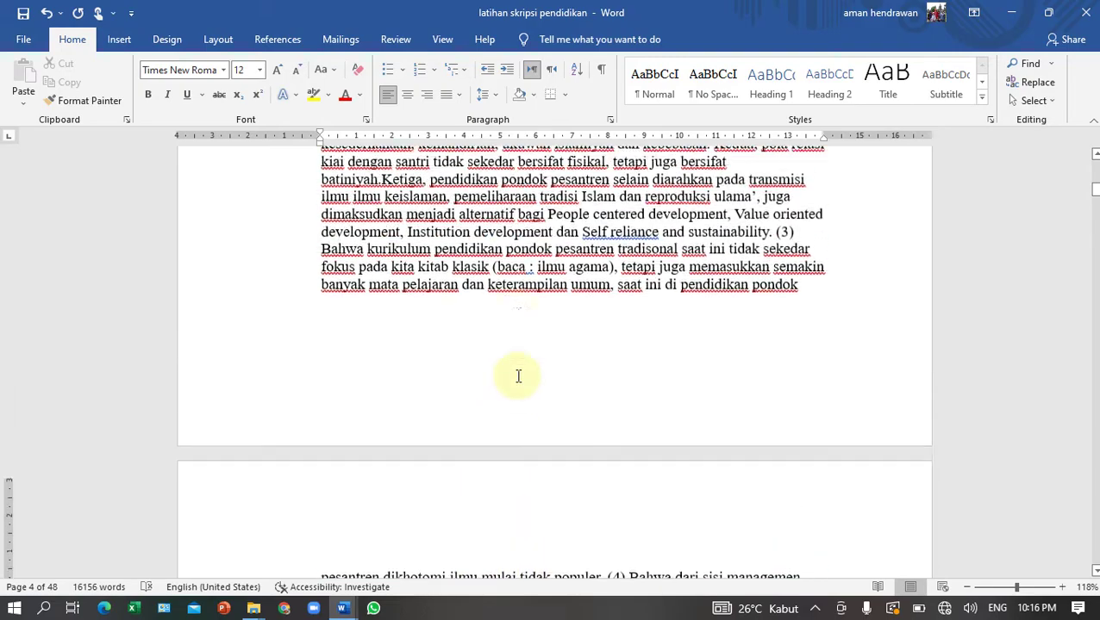
scroll(546, 284, up, 11)
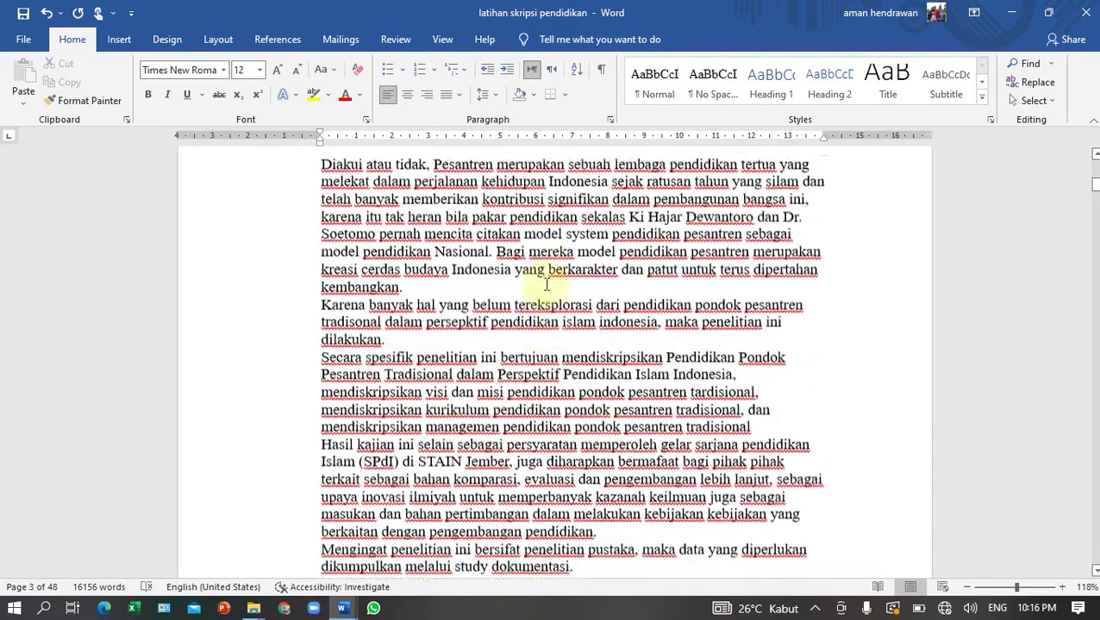
scroll(546, 282, up, 2)
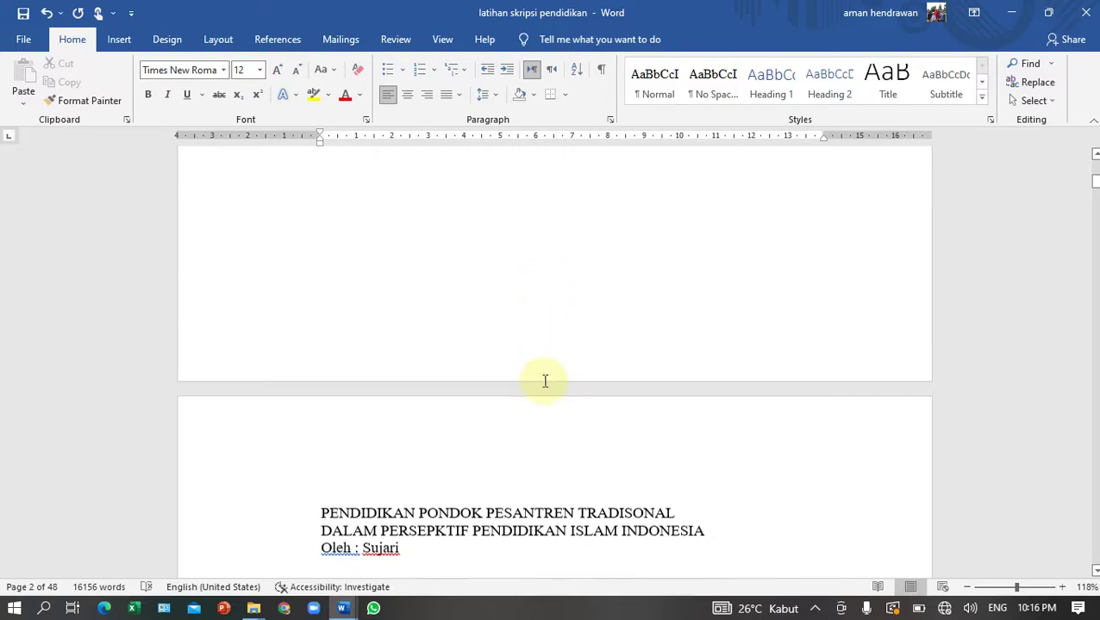
scroll(545, 418, down, 4)
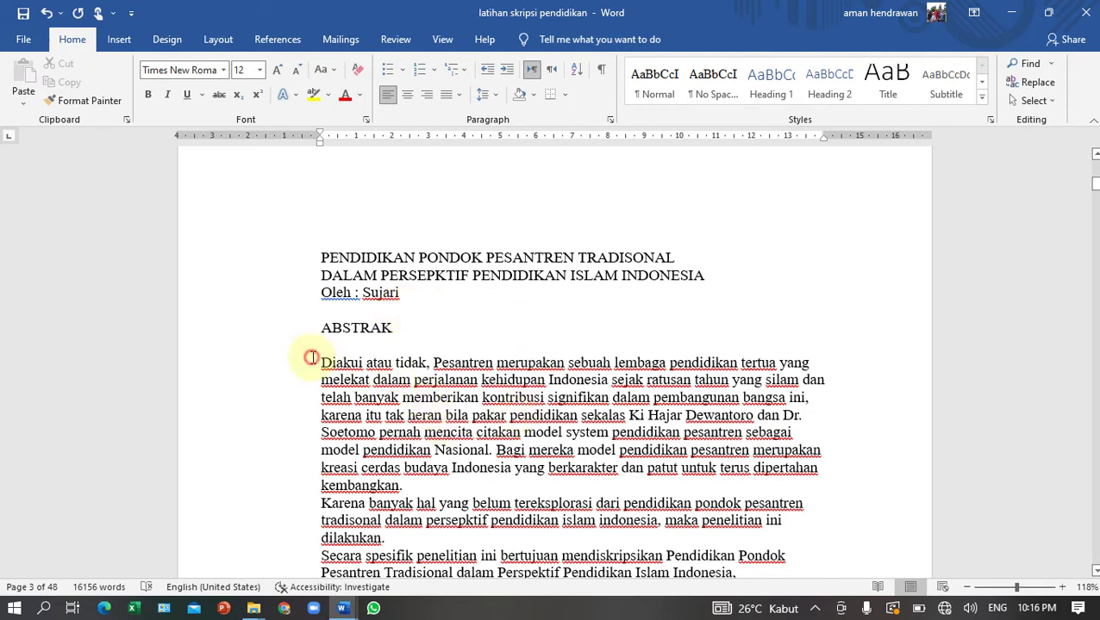
drag(311, 356, 422, 485)
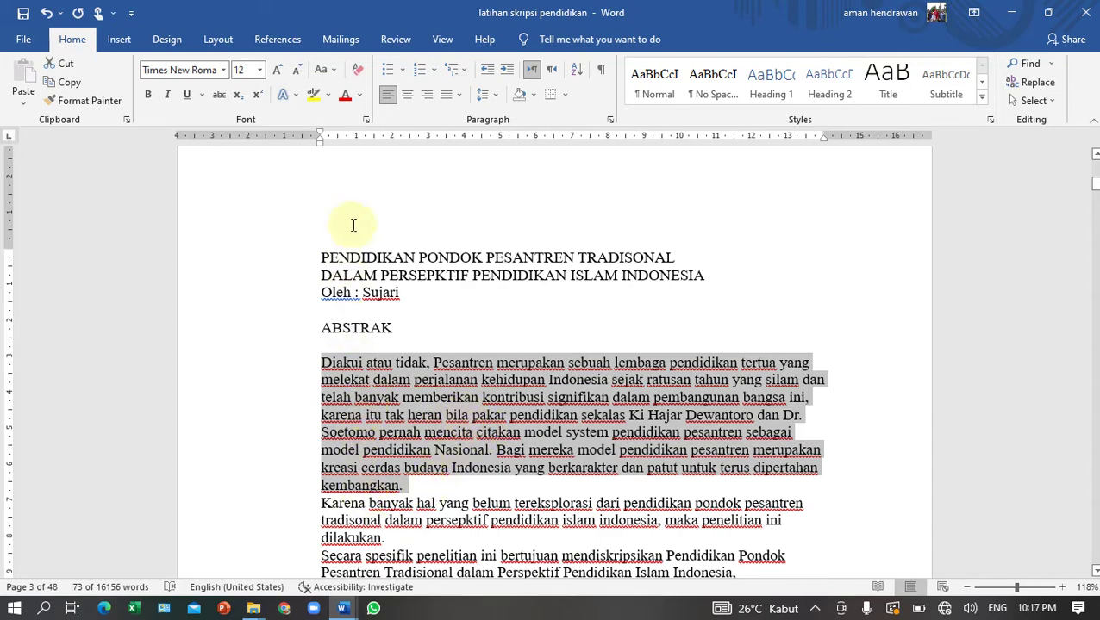
mouse_move(321, 140)
mouse_down()
mouse_move(380, 141)
mouse_move(379, 422)
mouse_up()
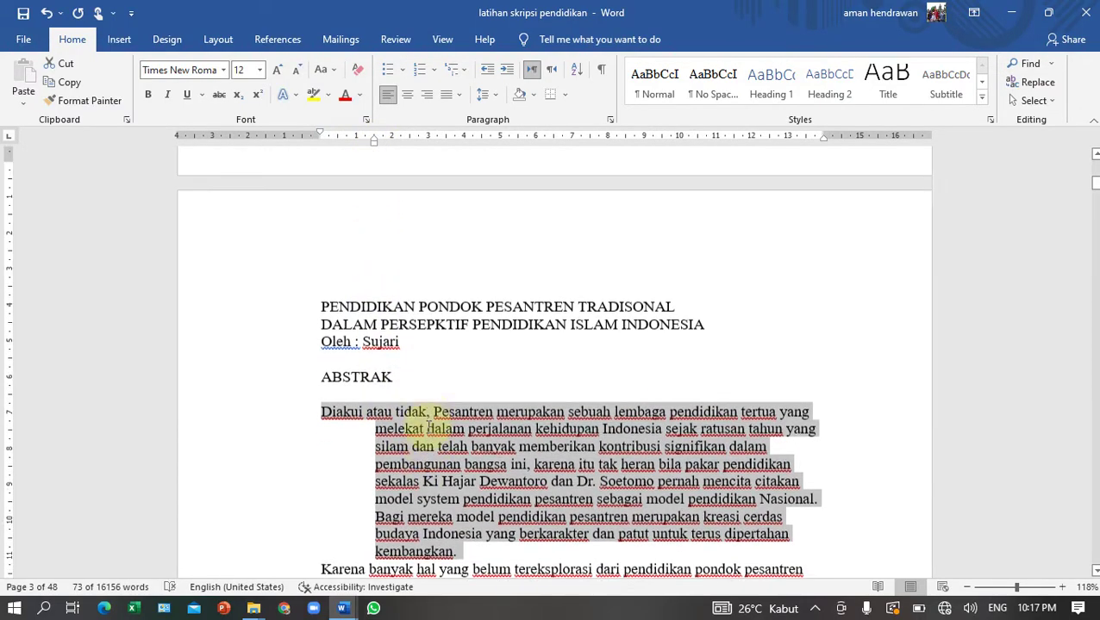
scroll(431, 440, down, 7)
scroll(395, 328, up, 3)
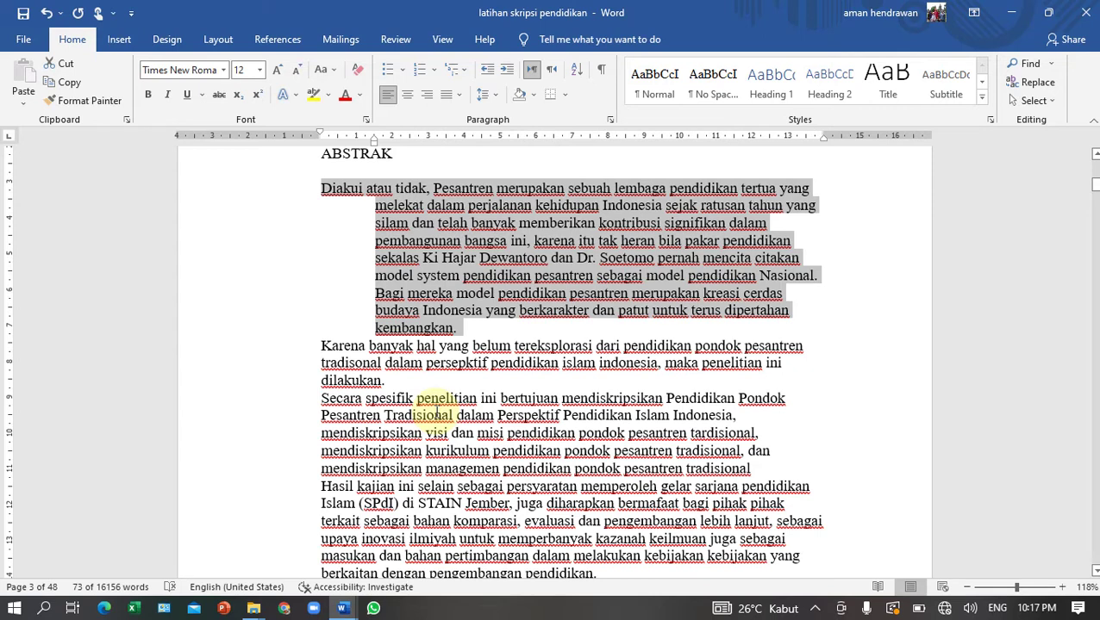
- Undo the hanging indent of the first abstract paragraph and apply the Heading 1 style to the ABSTRAK heading
key(ctrl+z)
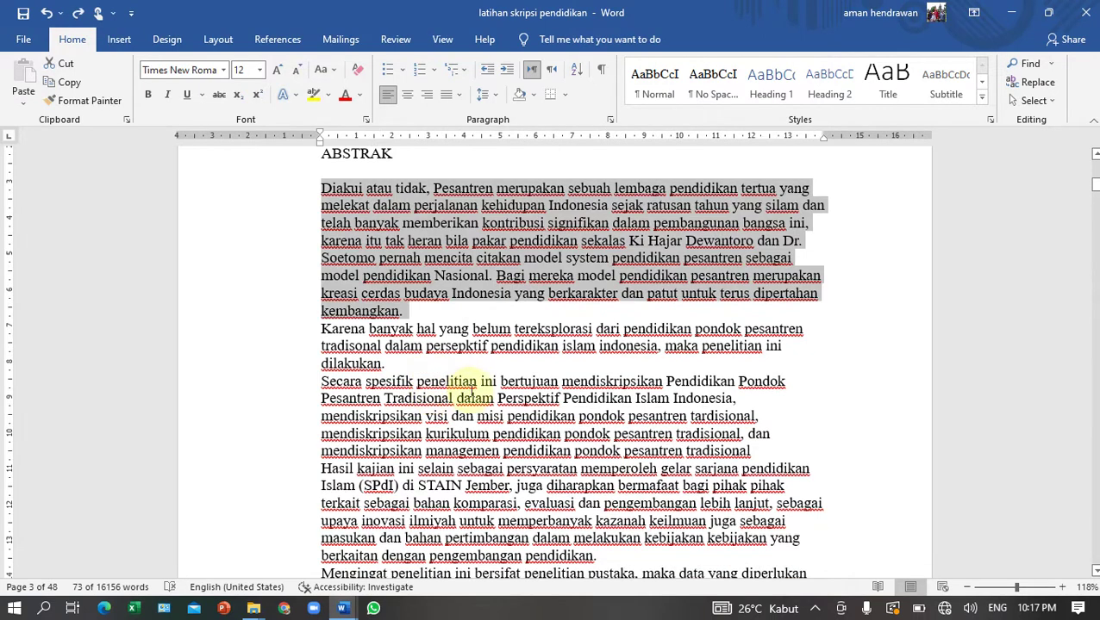
scroll(559, 318, up, 3)
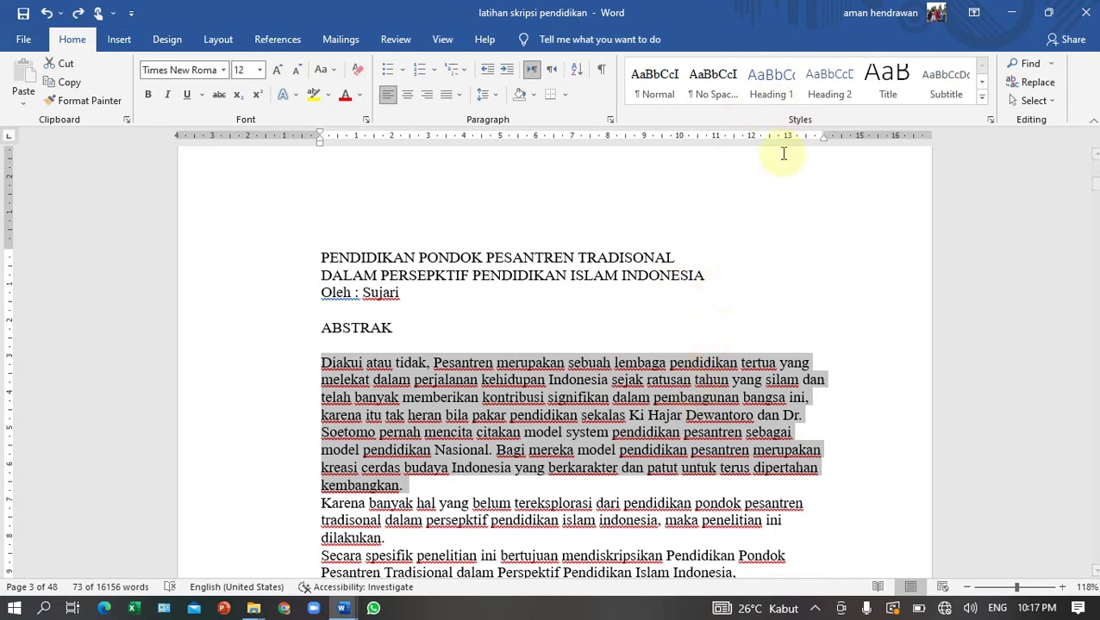
click(361, 324)
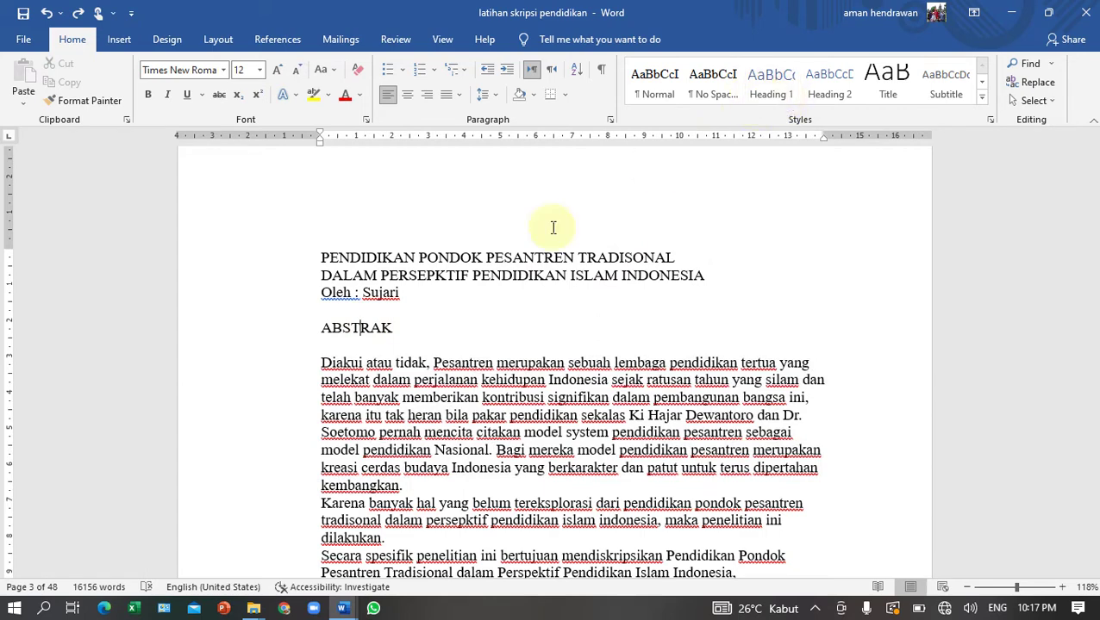
click(765, 79)
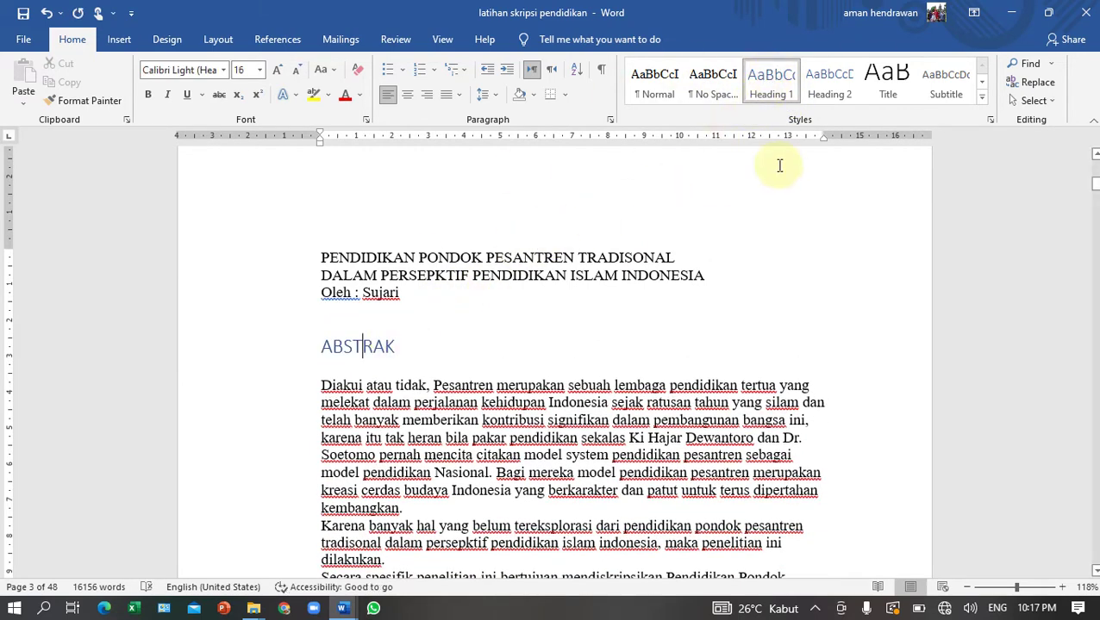
- Search the document for "bab" and apply the Heading 1 style to BAB I and PENDAHULUAN at the start of the first chapter's body
scroll(685, 284, down, 1)
scroll(686, 284, down, 10)
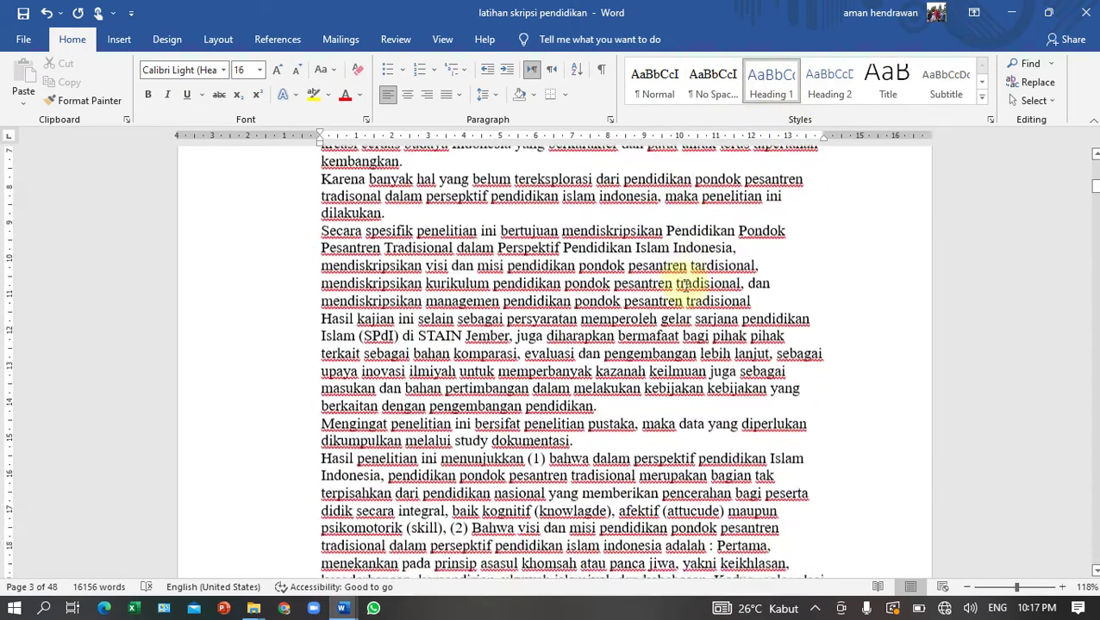
scroll(542, 412, down, 10)
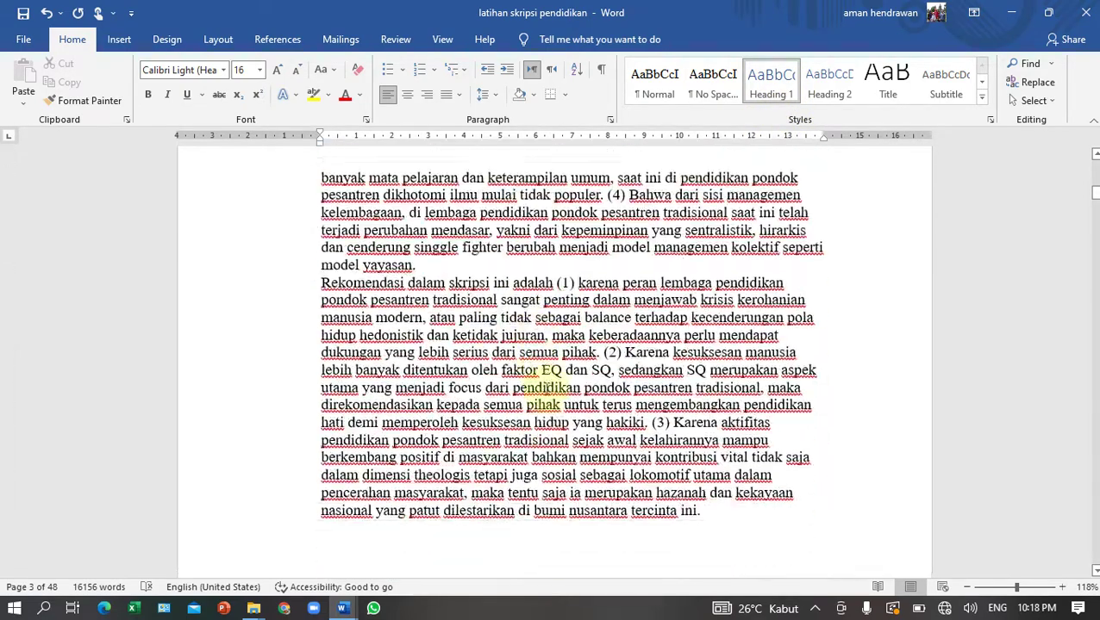
scroll(532, 414, down, 2)
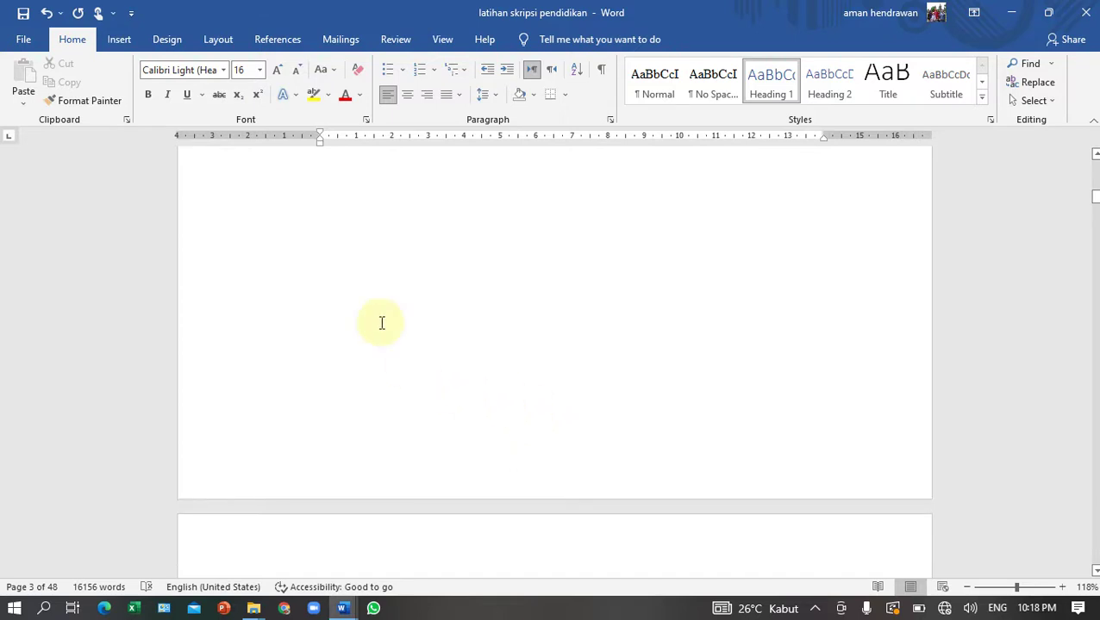
key(ctrl+f)
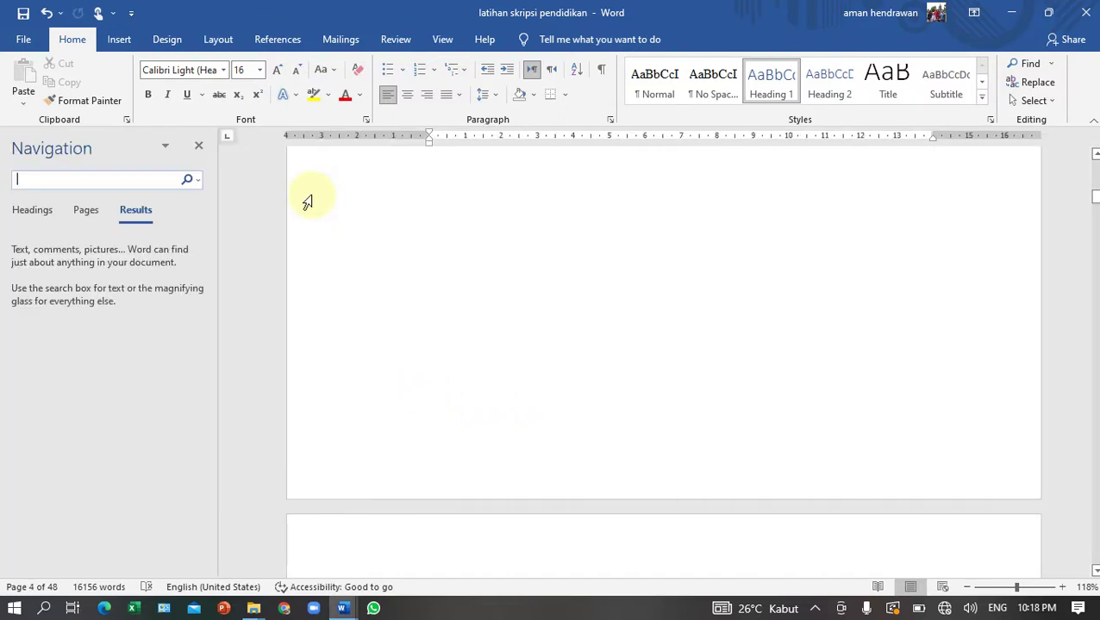
text(bab)
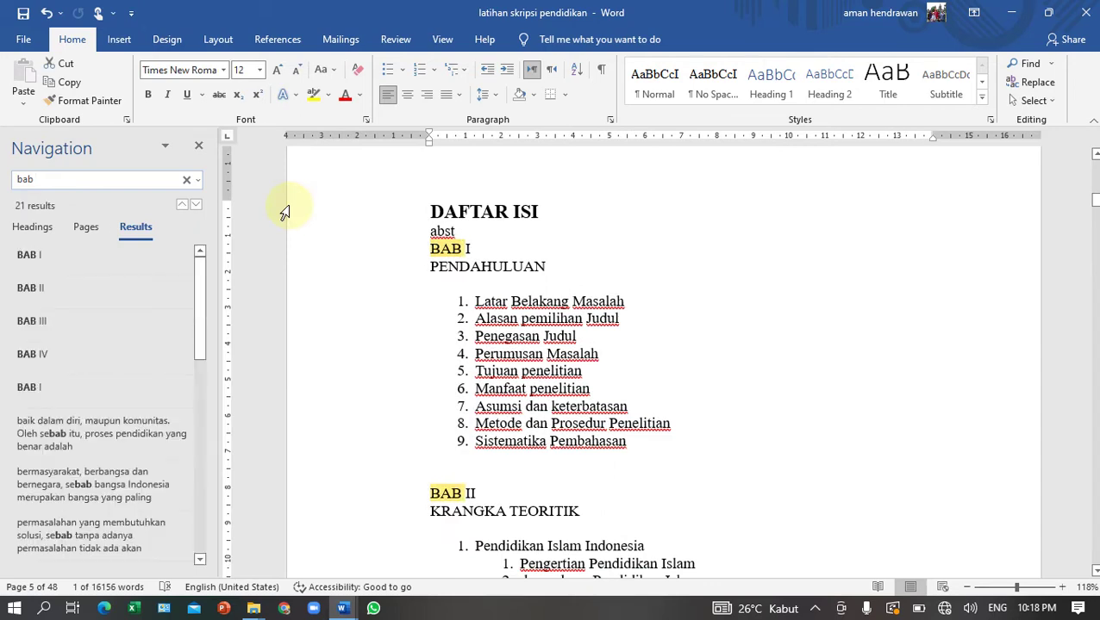
click(52, 388)
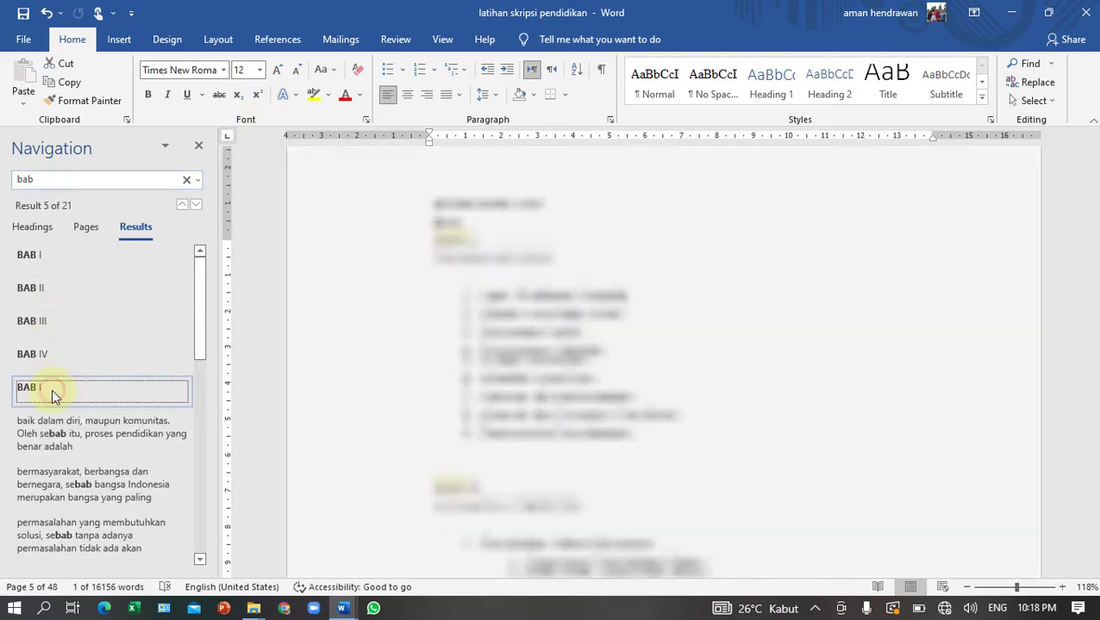
drag(402, 248, 397, 275)
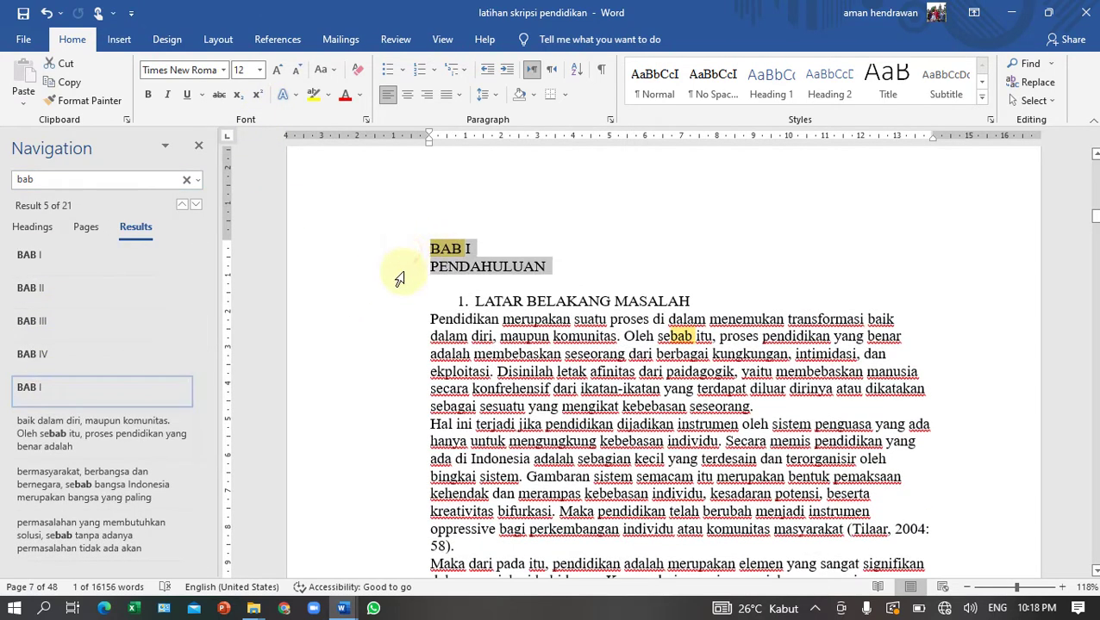
click(783, 86)
scroll(687, 189, up, 4)
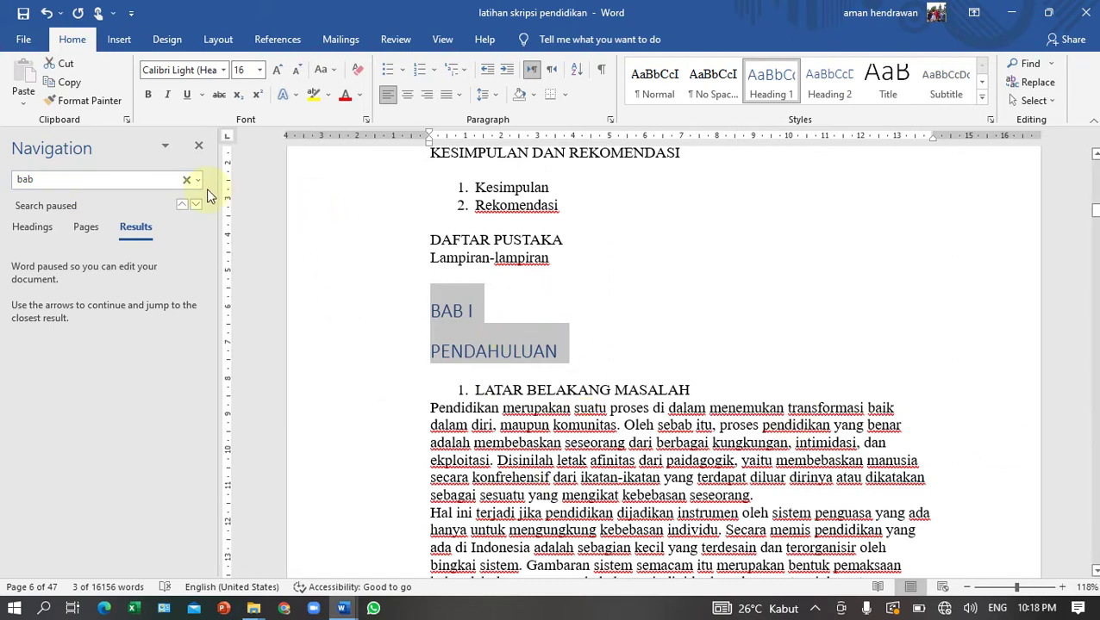
- Search for "bab ii" and apply the Heading 1 style to BAB II and KERANGKA TEORITIK where that chapter's body begins
click(167, 181)
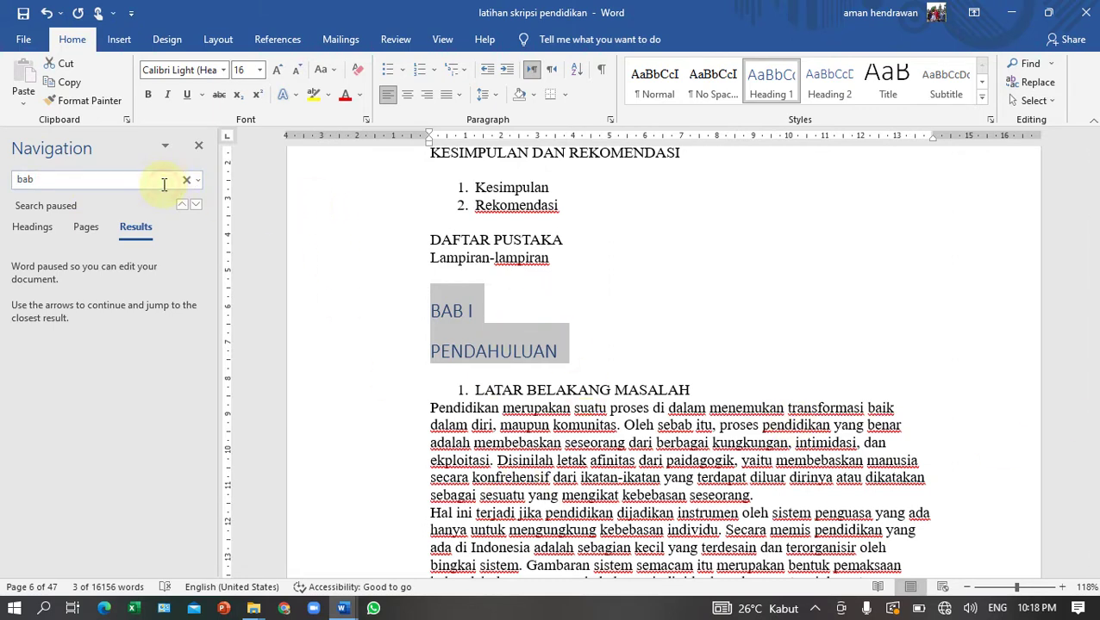
text(bab ii)
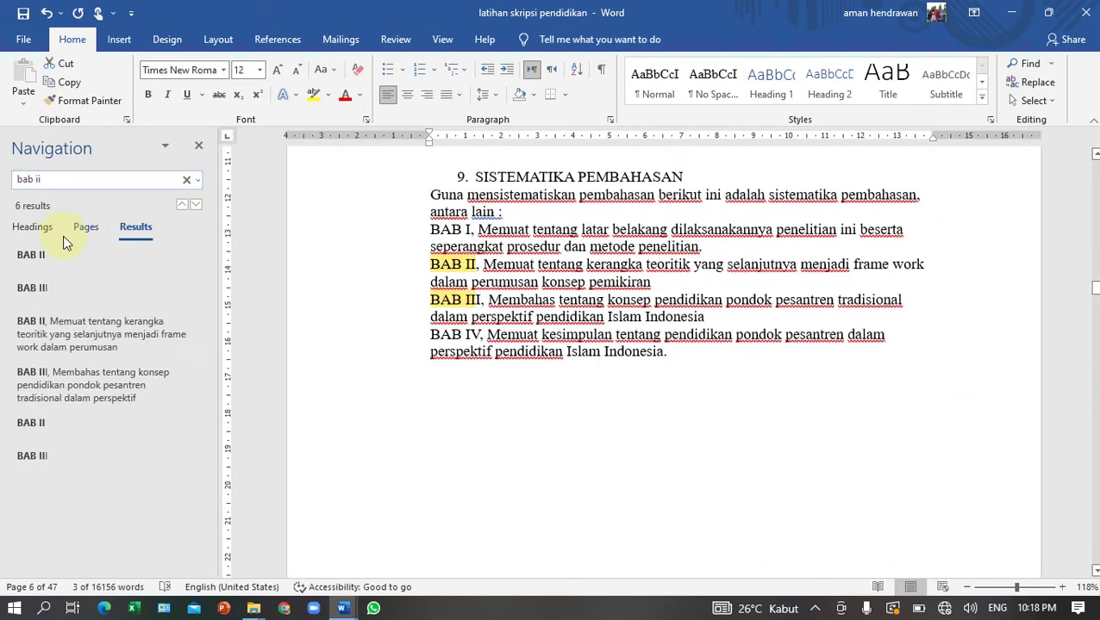
click(43, 257)
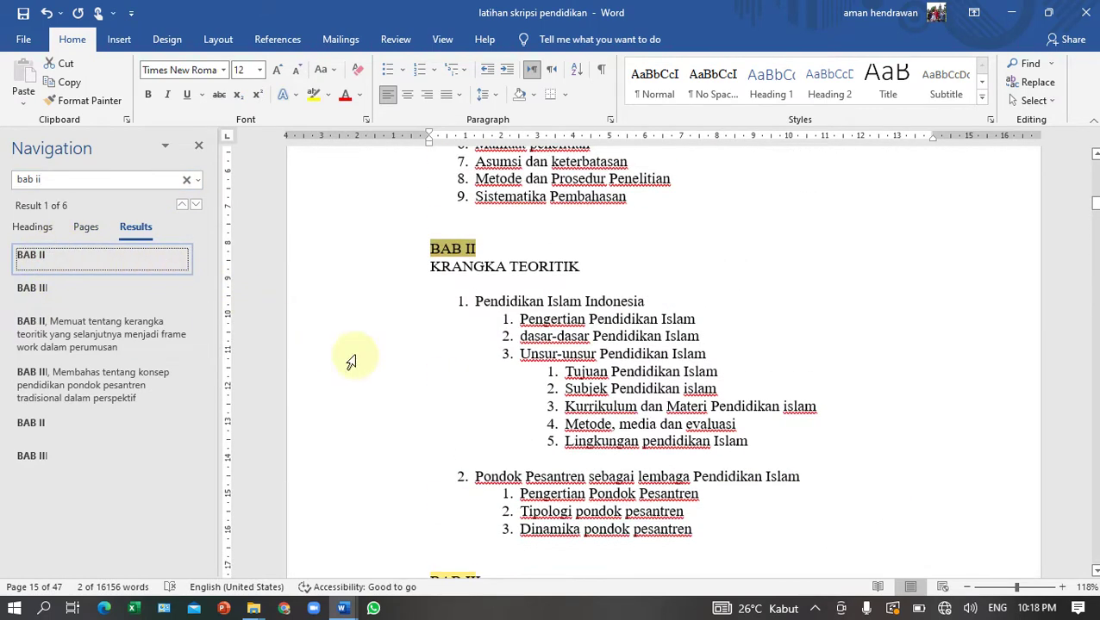
click(48, 429)
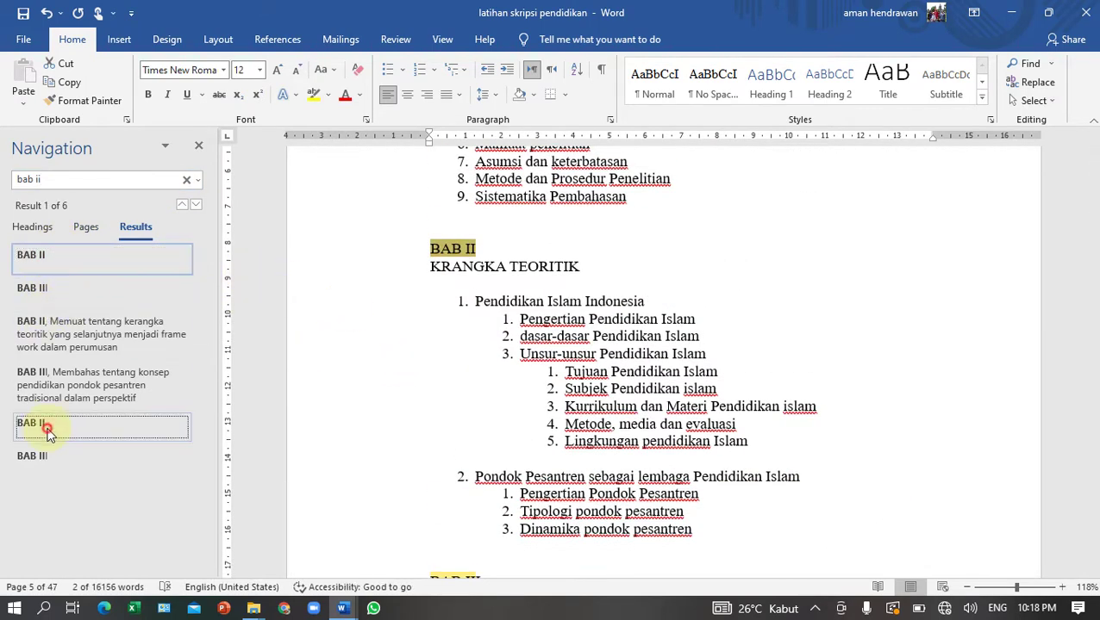
shift+click(487, 268)
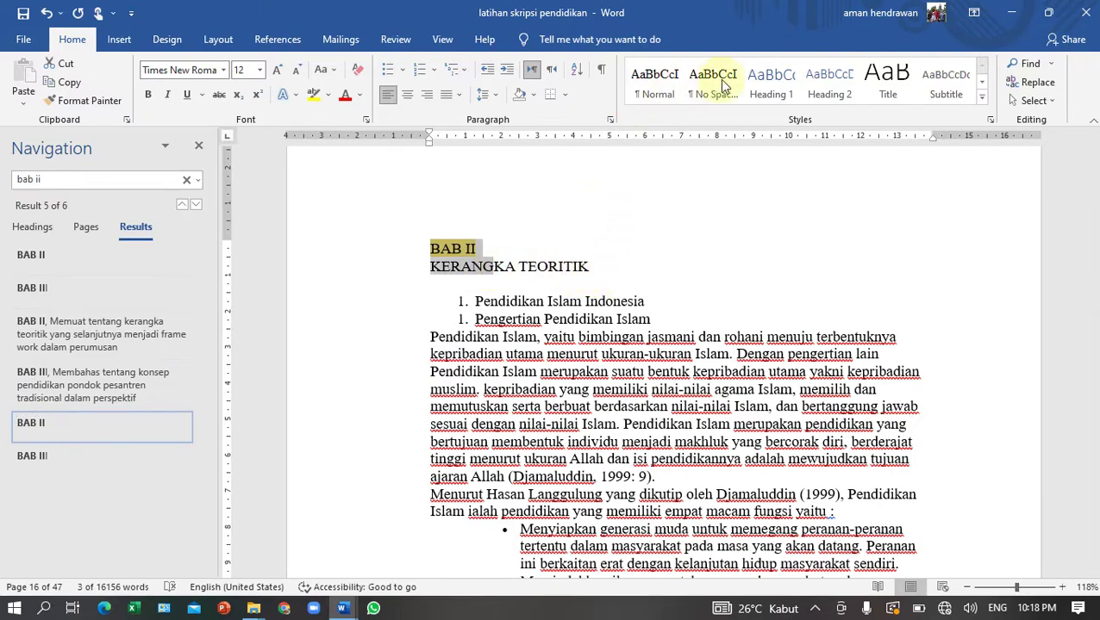
click(770, 82)
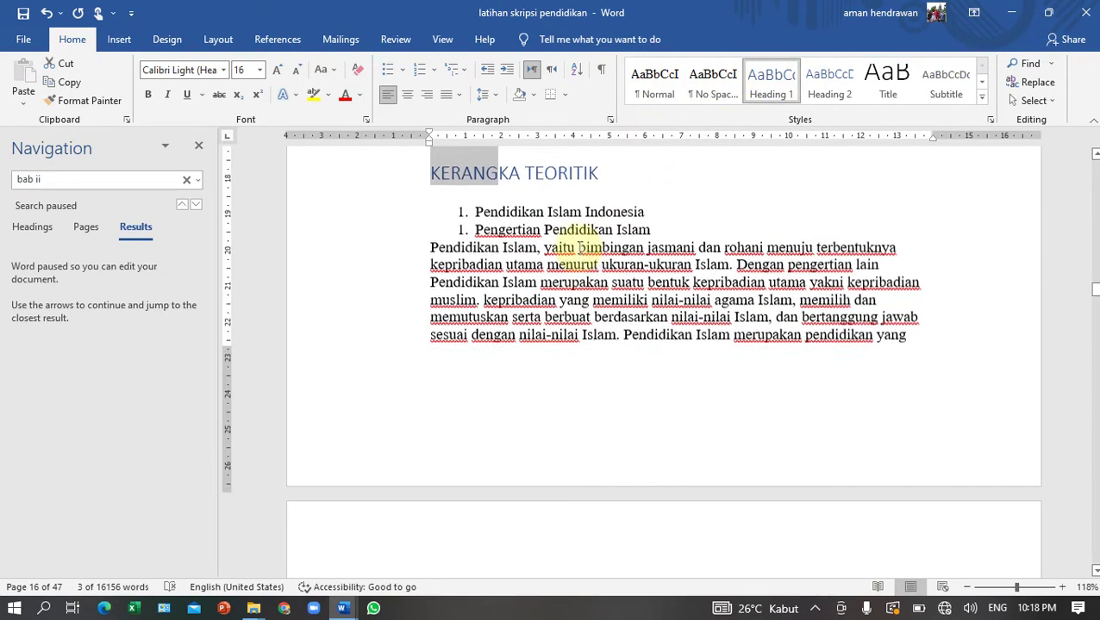
scroll(581, 229, up, 3)
scroll(581, 229, up, 3)
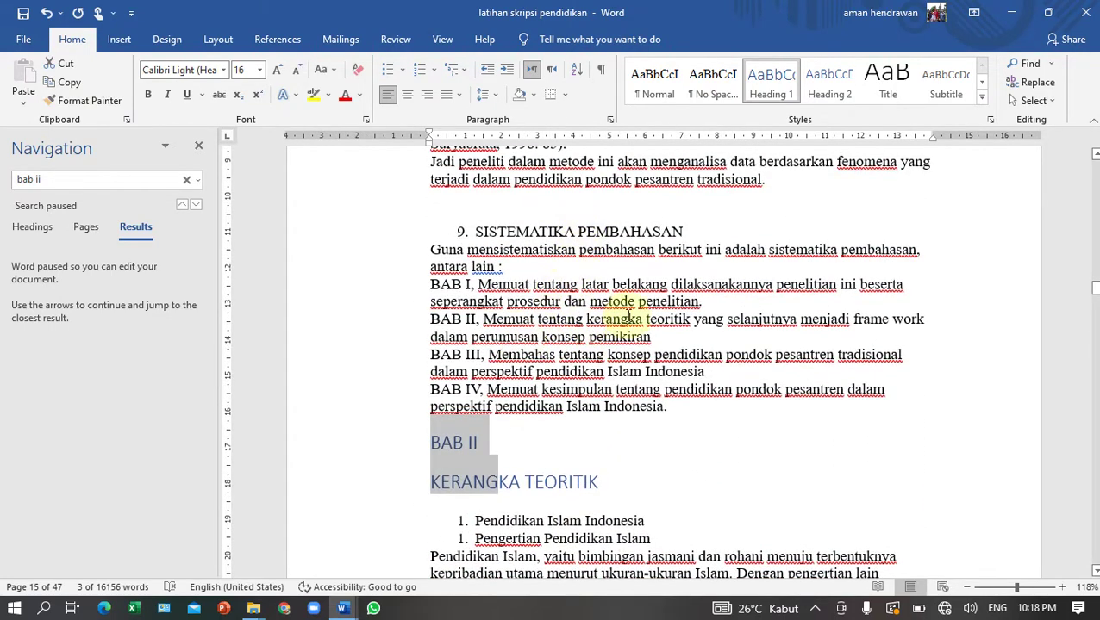
scroll(622, 317, up, 2)
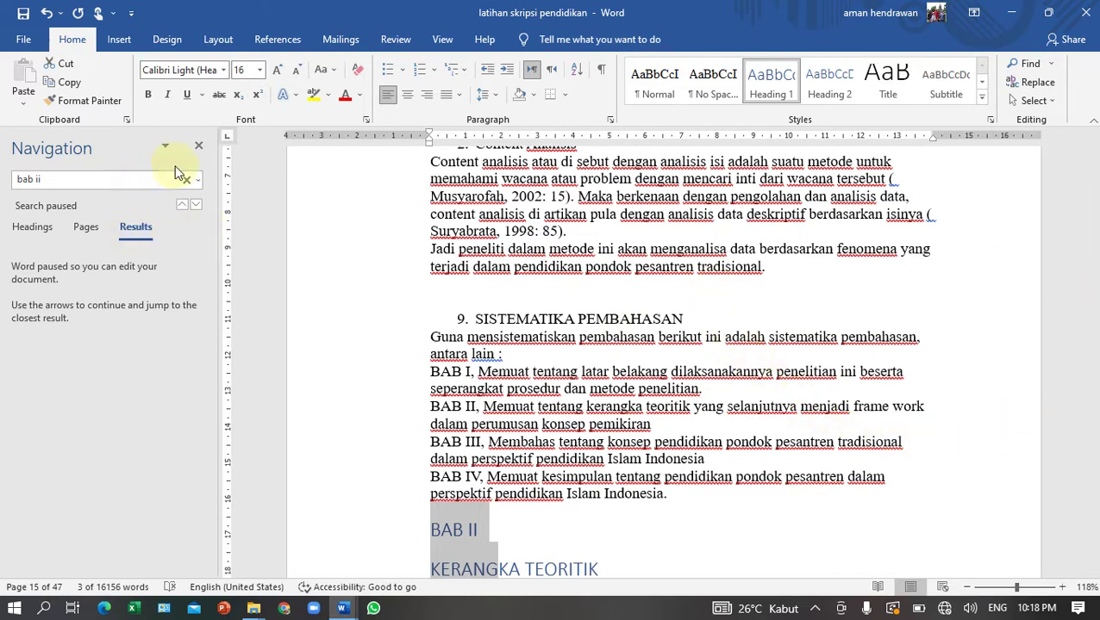
- Search for "bab i" and go to the BAB I and PENDAHULUAN headings above LATAR BELAKANG MASALAH to check their formatting
click(147, 179)
click(128, 179)
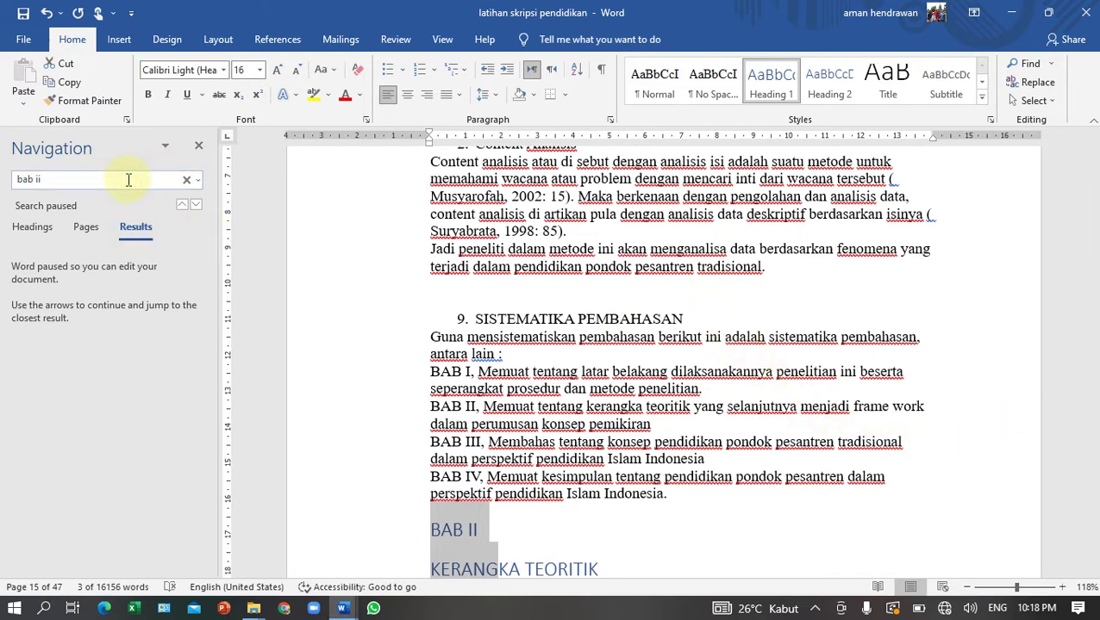
key(BackSpace)
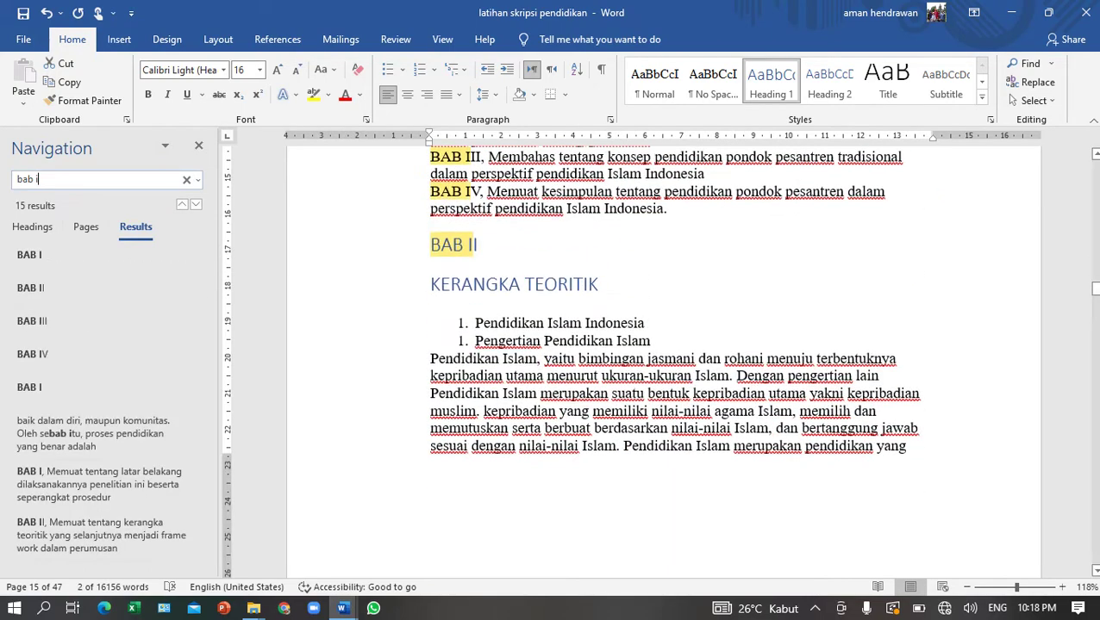
click(54, 386)
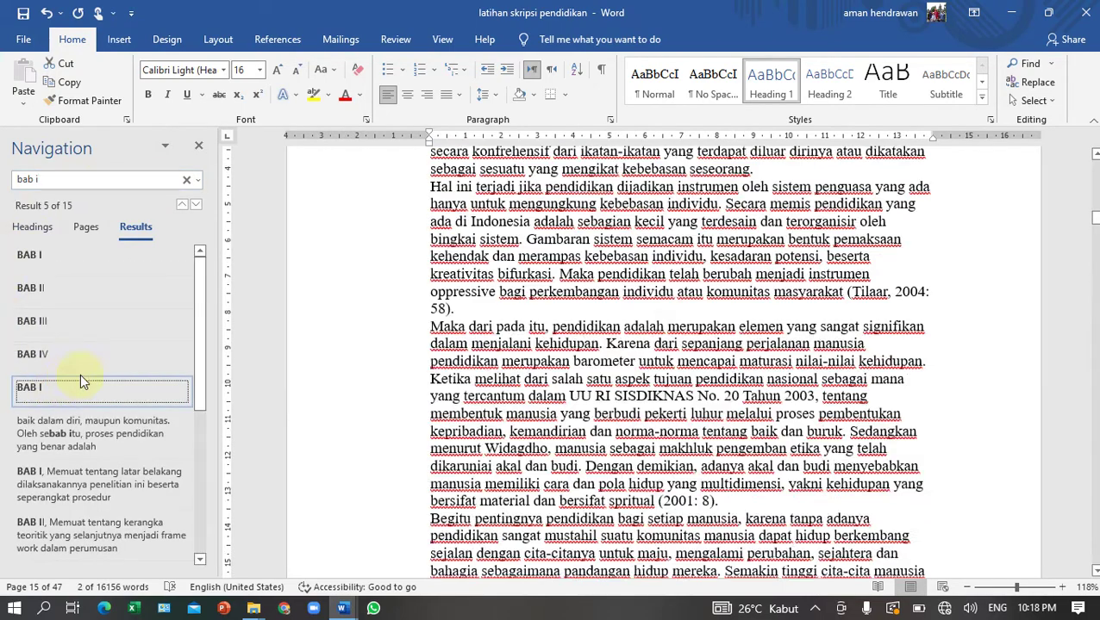
click(434, 330)
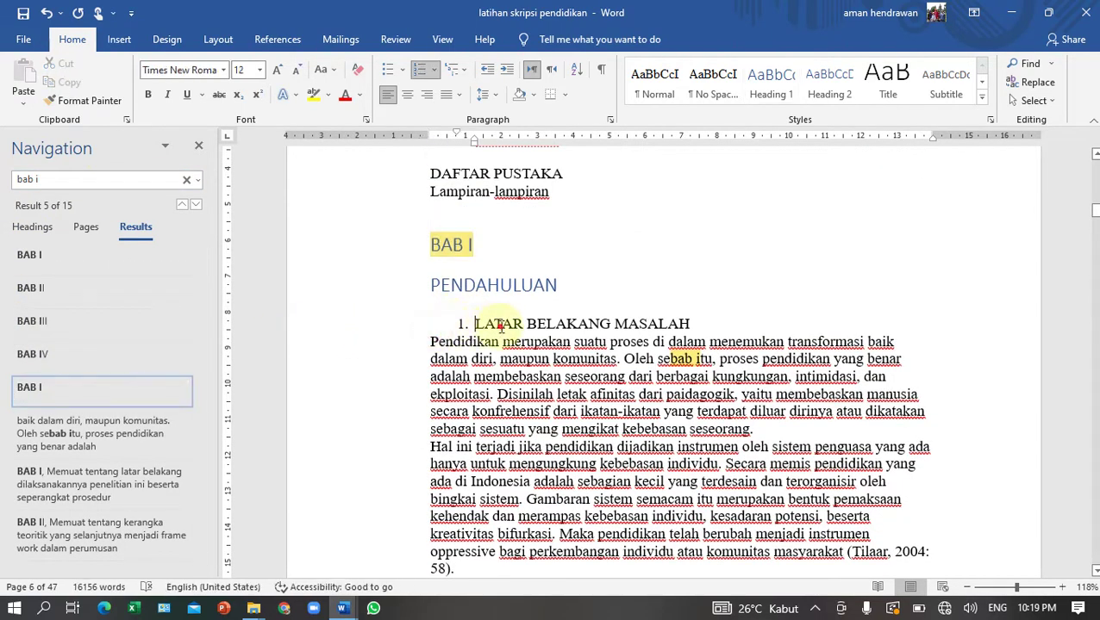
click(529, 324)
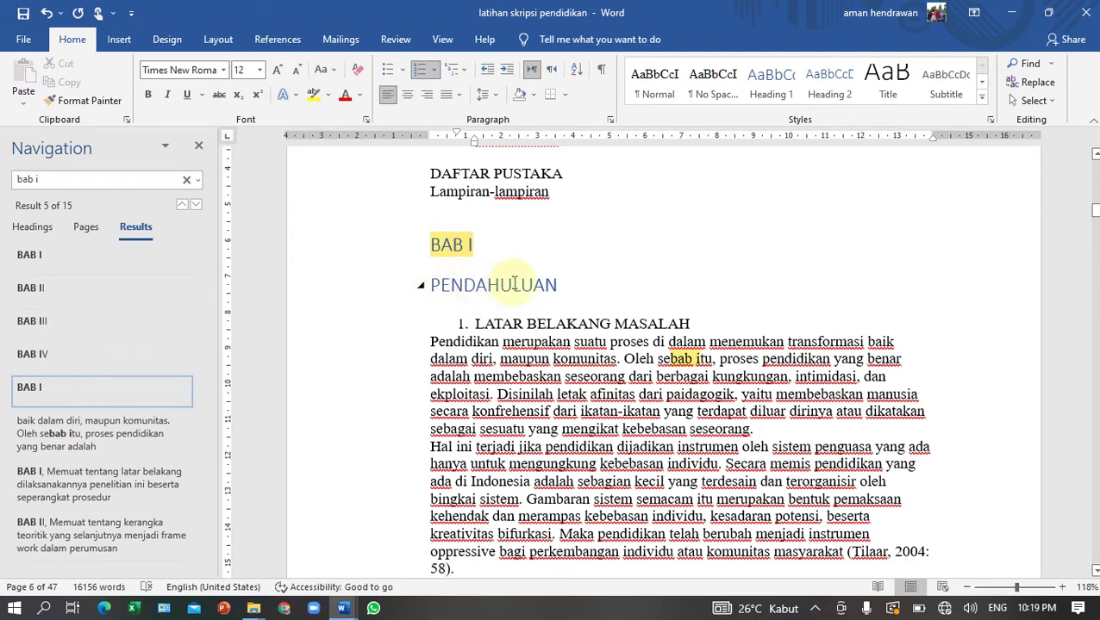
click(451, 246)
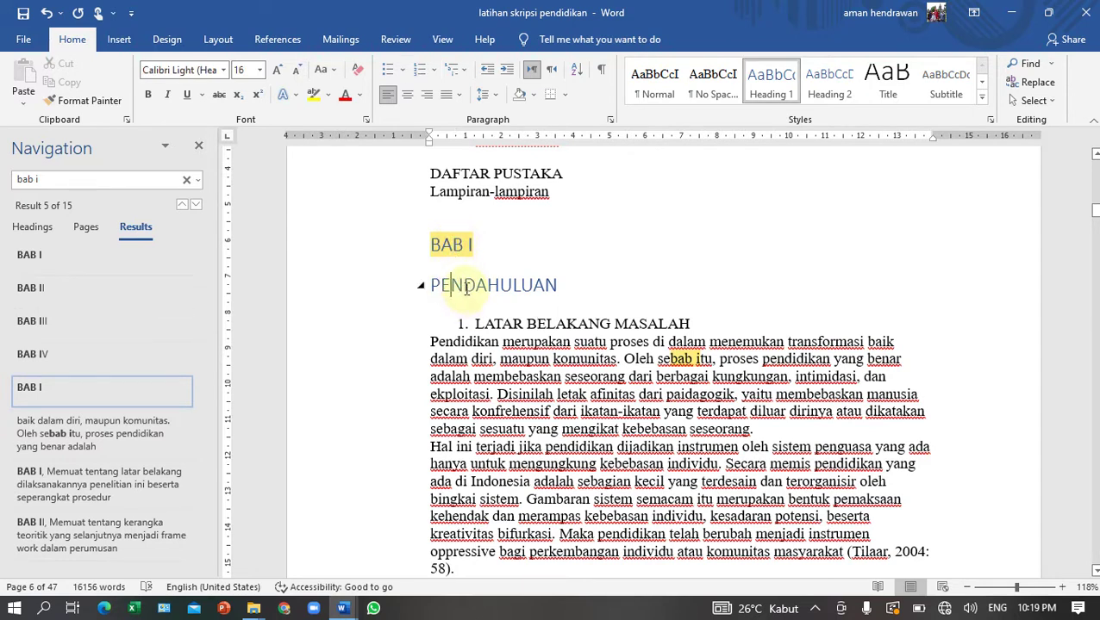
click(424, 235)
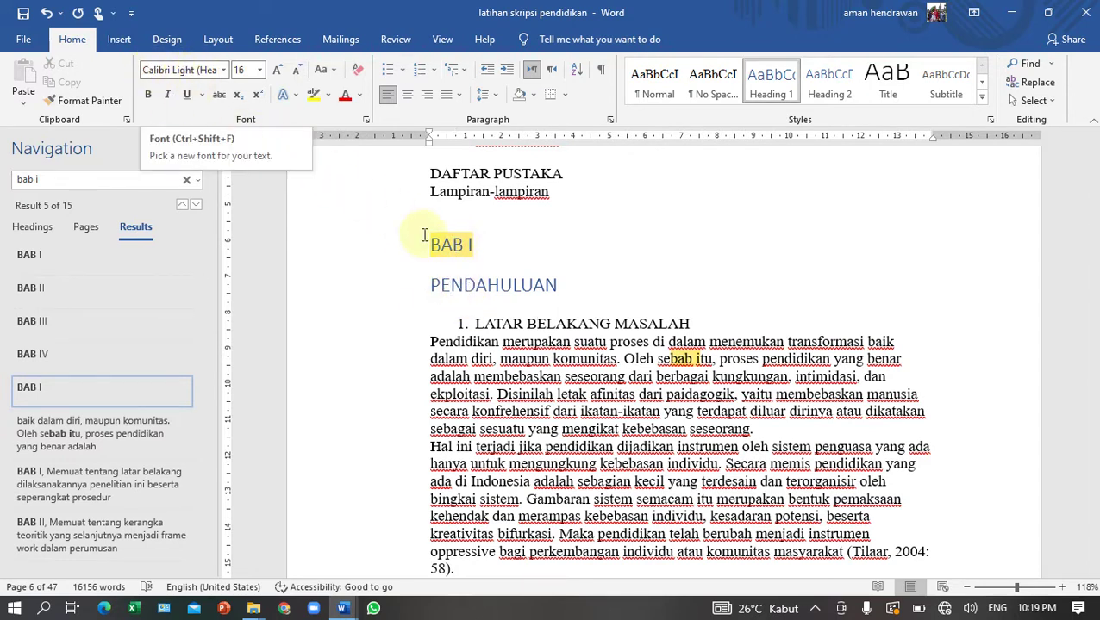
- Modify the Heading 1 style to use the Arial Black font, automatic font color and centered alignment
click(450, 285)
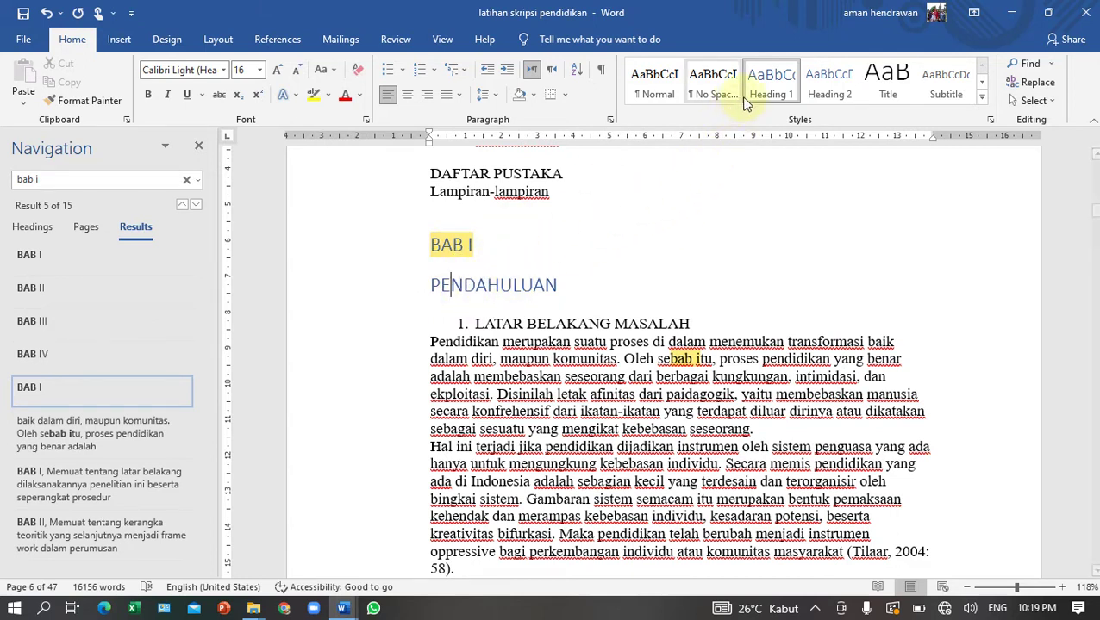
right_click(769, 93)
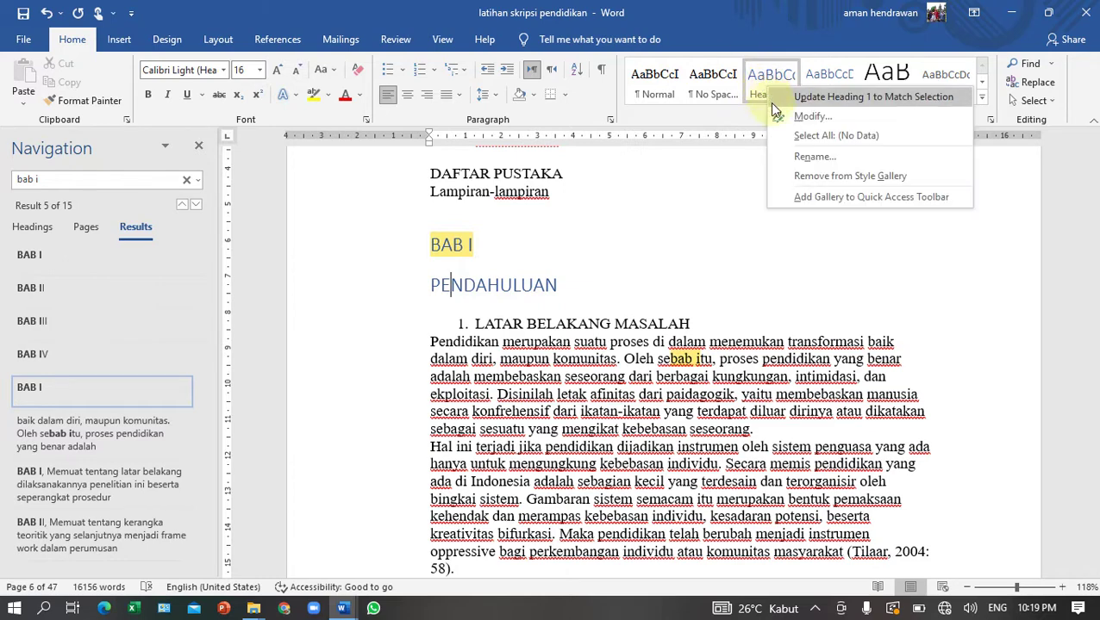
click(786, 121)
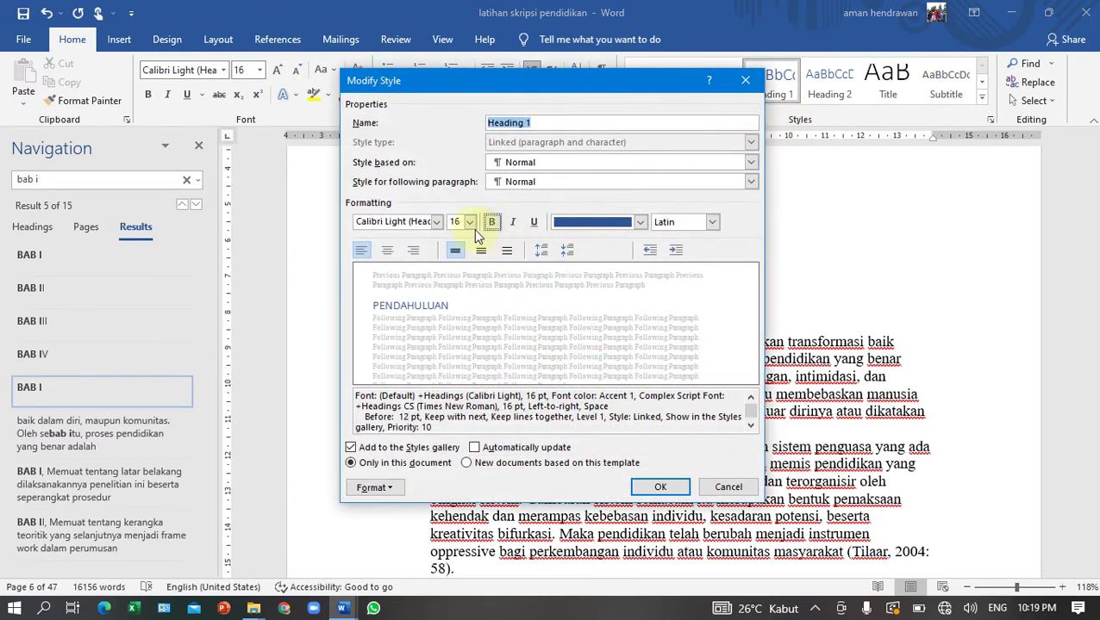
click(437, 222)
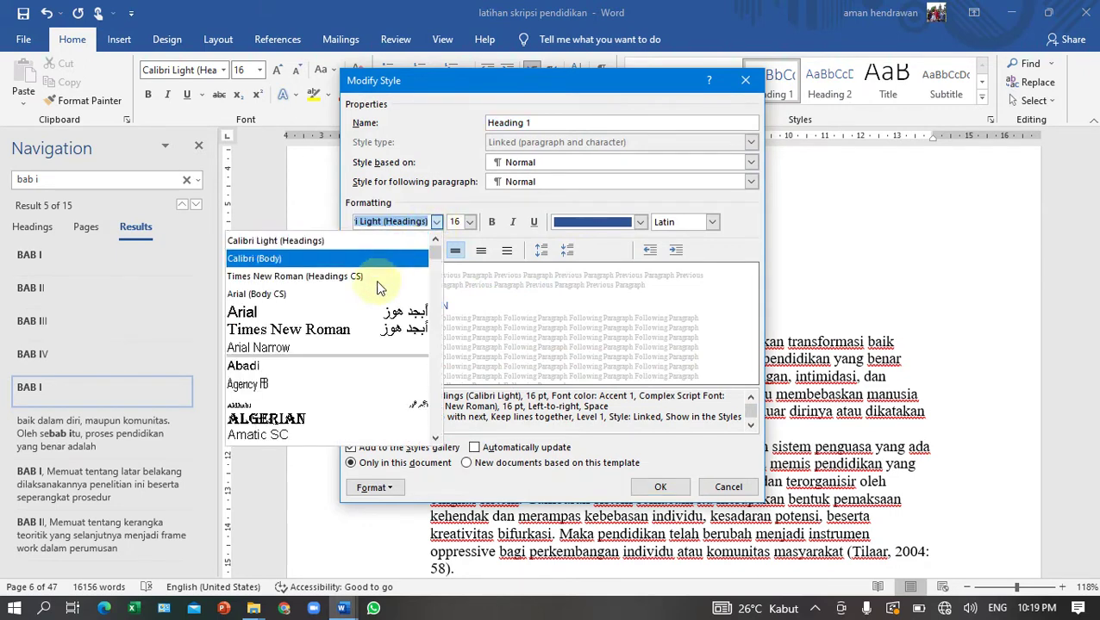
scroll(330, 403, down, 1)
scroll(329, 402, down, 2)
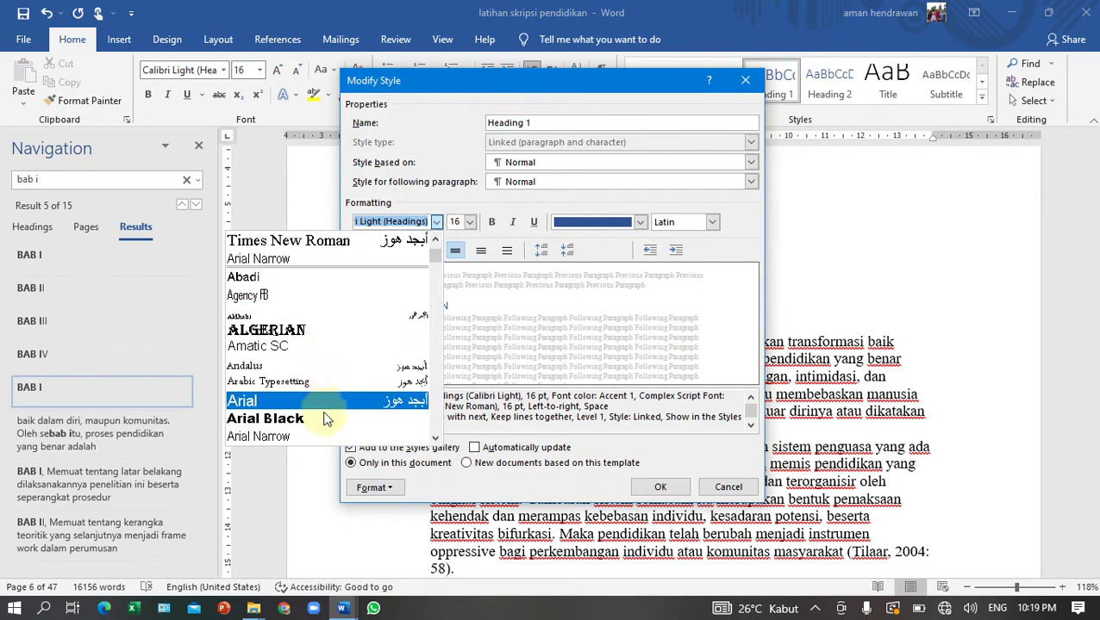
click(326, 422)
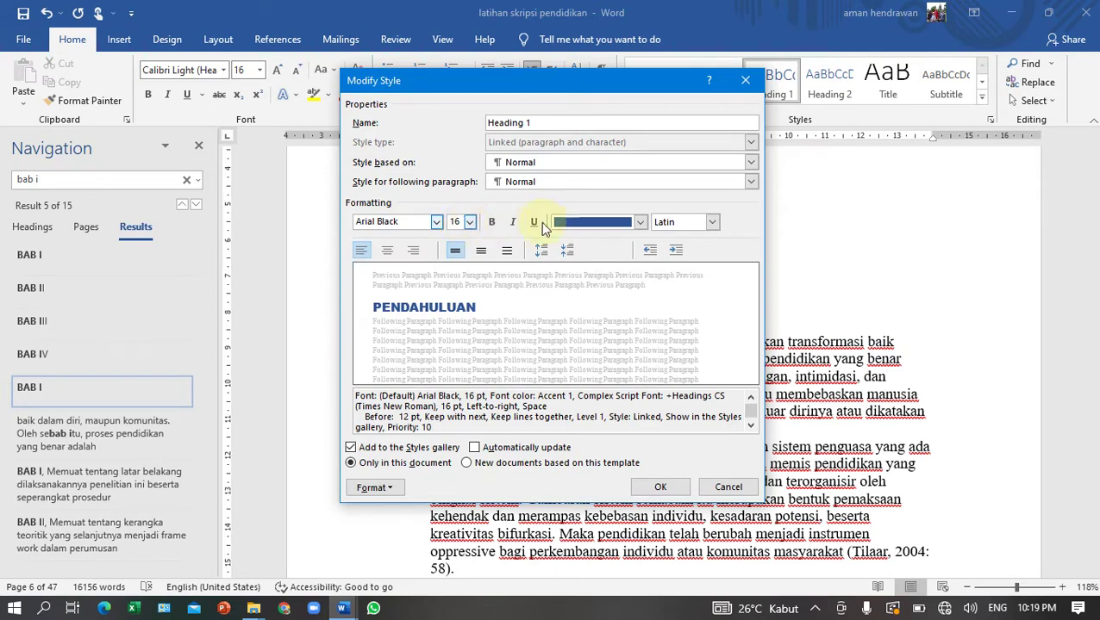
click(577, 222)
click(564, 243)
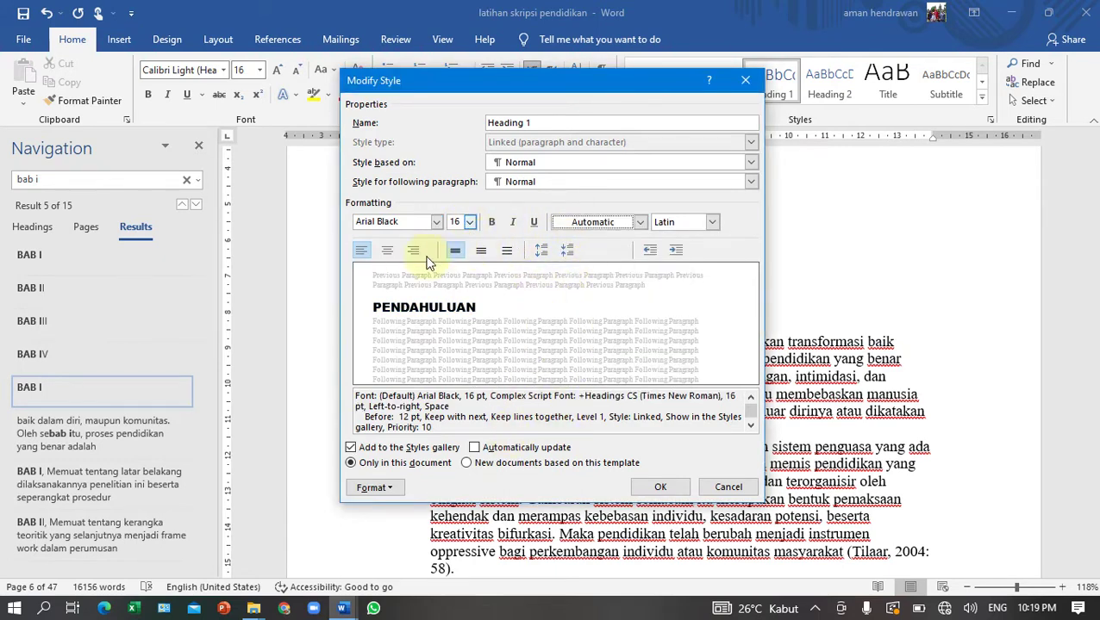
click(387, 251)
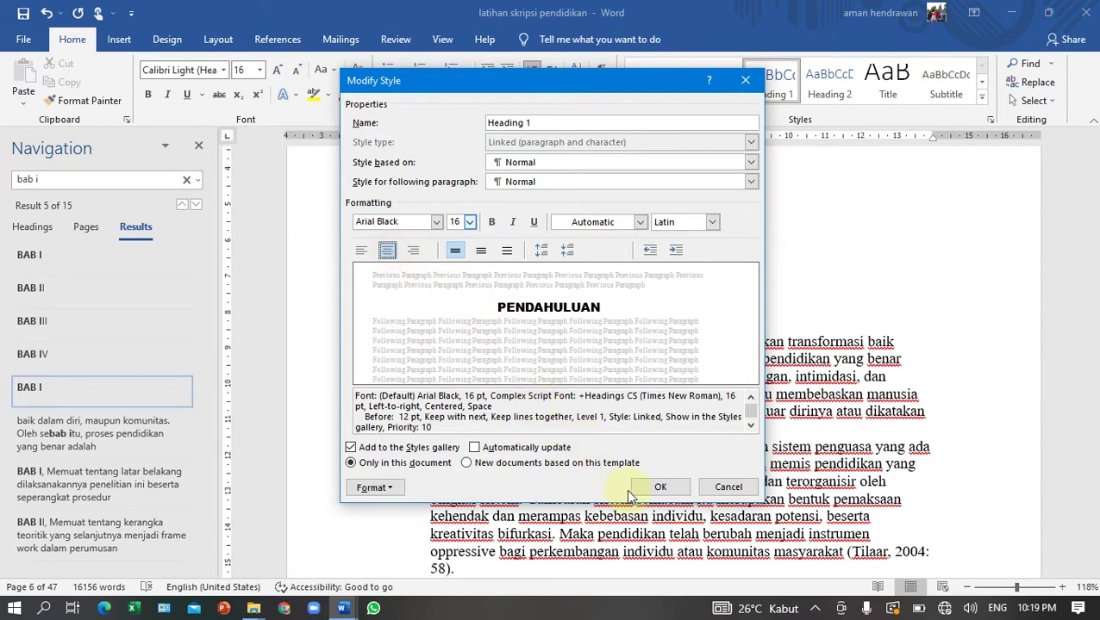
click(654, 487)
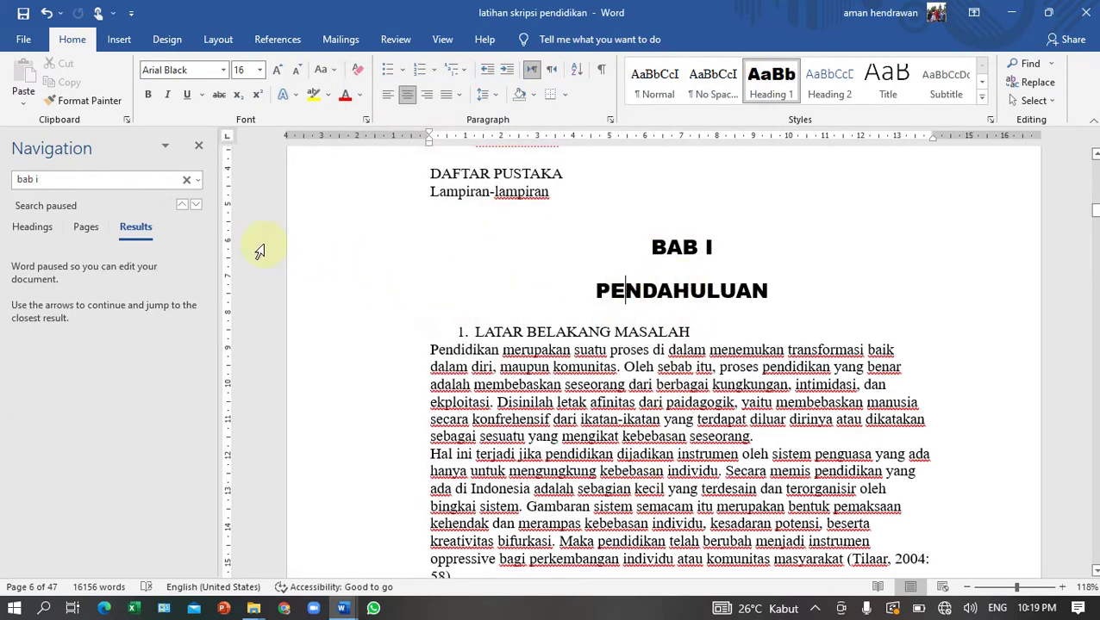
- Examine the document's heading outline and the restyled BAB II and BAB I chapter titles with the text around them
click(43, 229)
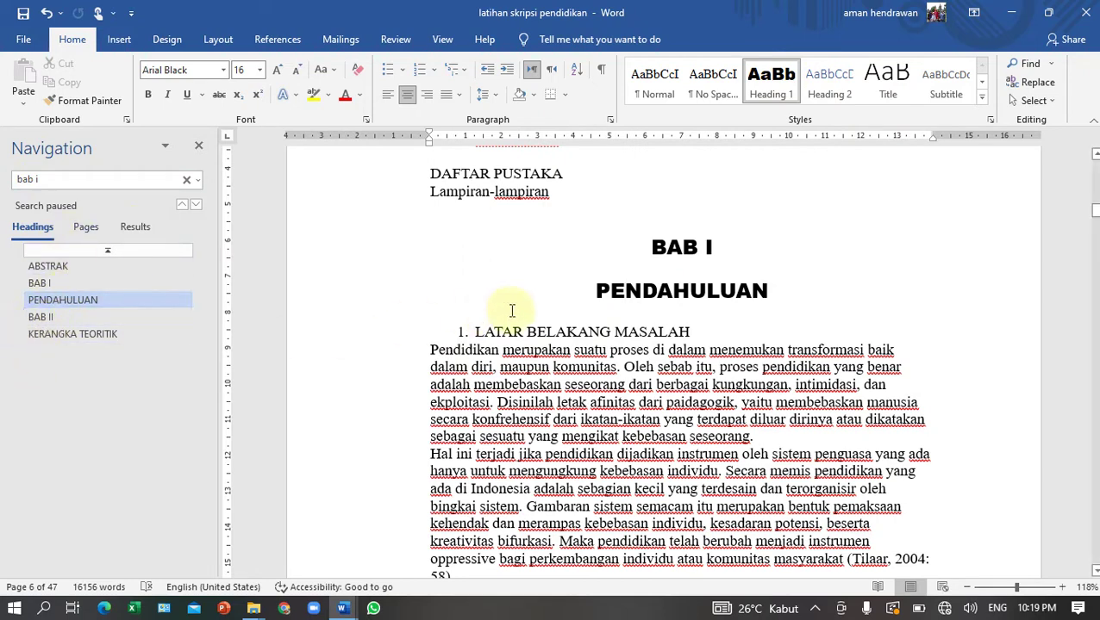
click(52, 317)
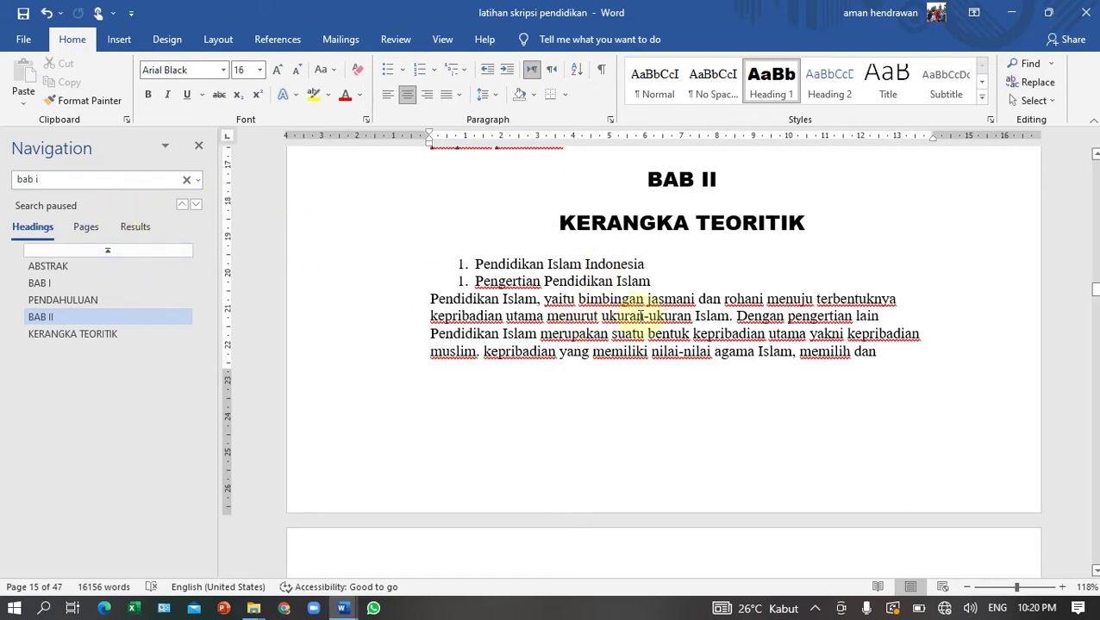
click(39, 283)
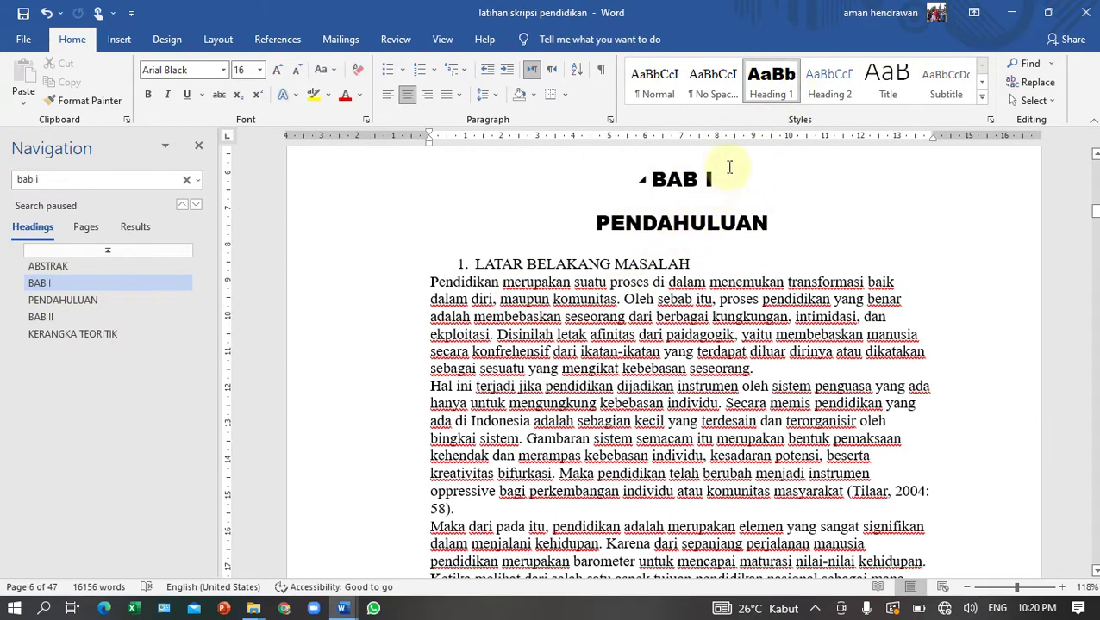
click(543, 263)
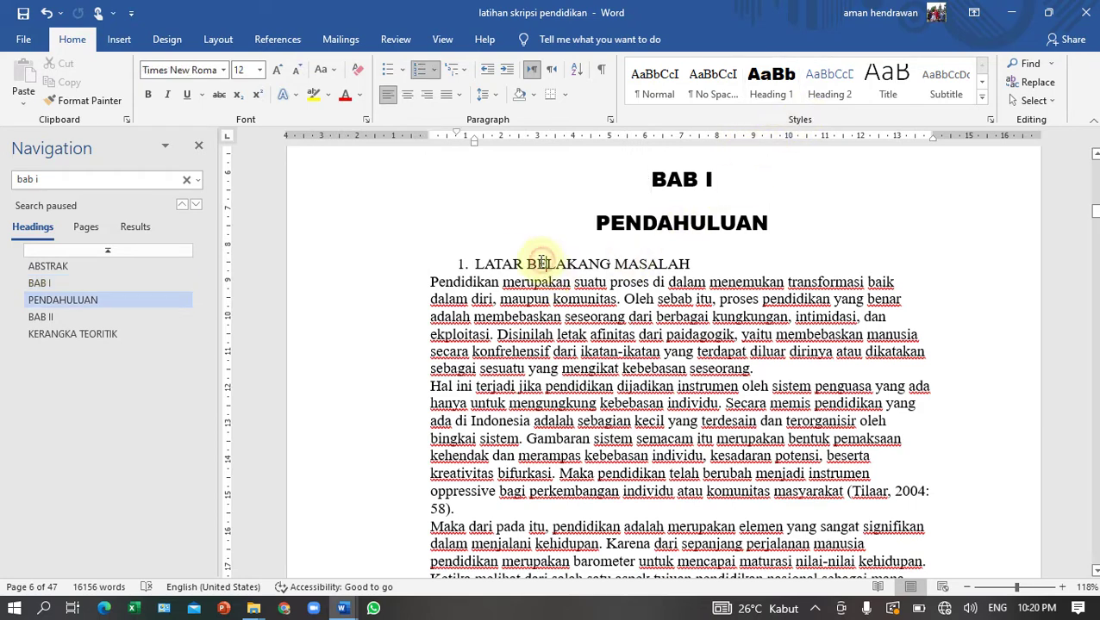
scroll(668, 252, down, 3)
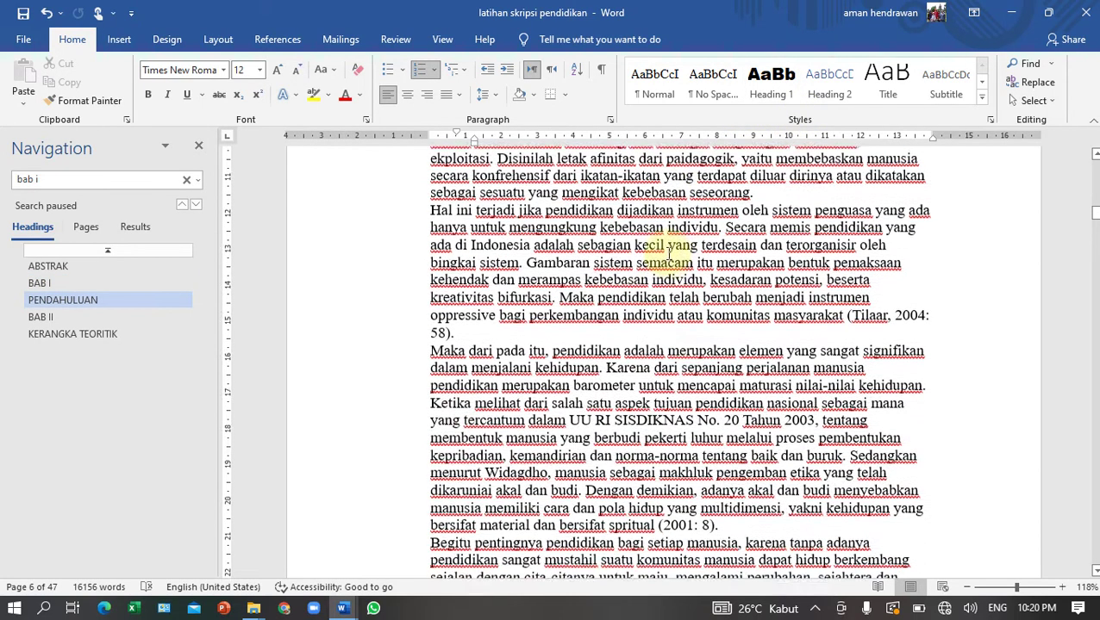
scroll(458, 222, up, 10)
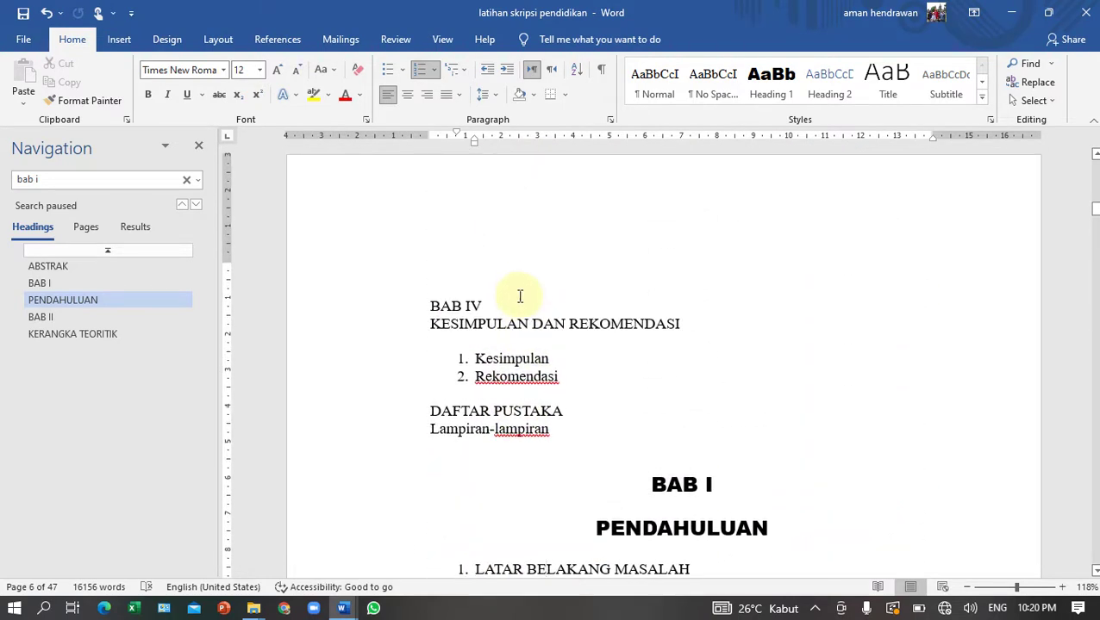
scroll(519, 296, down, 1)
scroll(518, 302, up, 2)
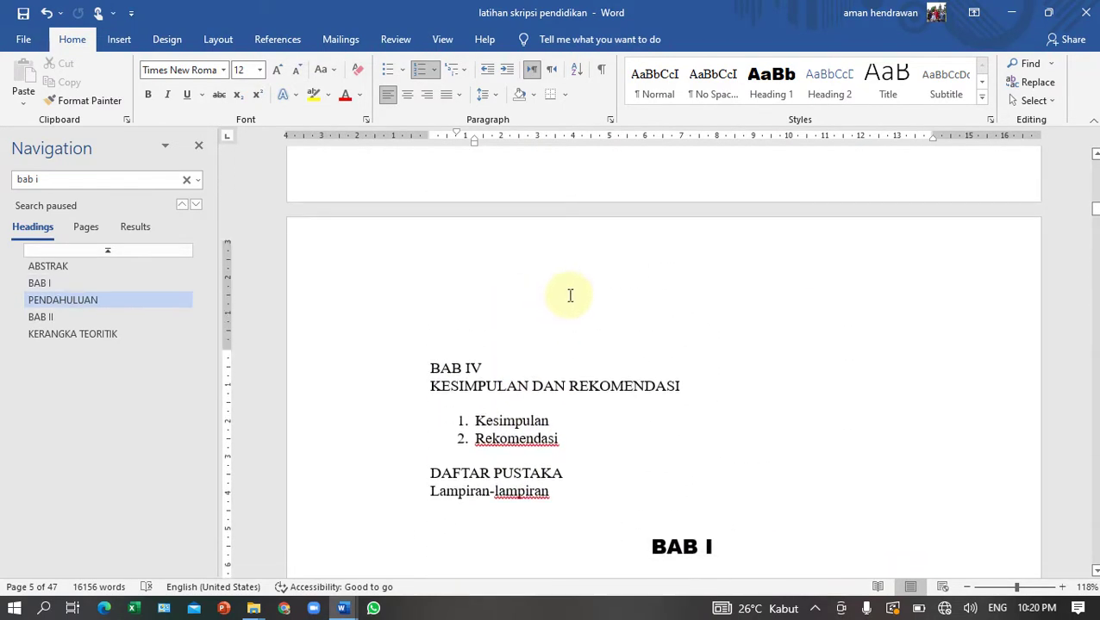
scroll(570, 296, down, 6)
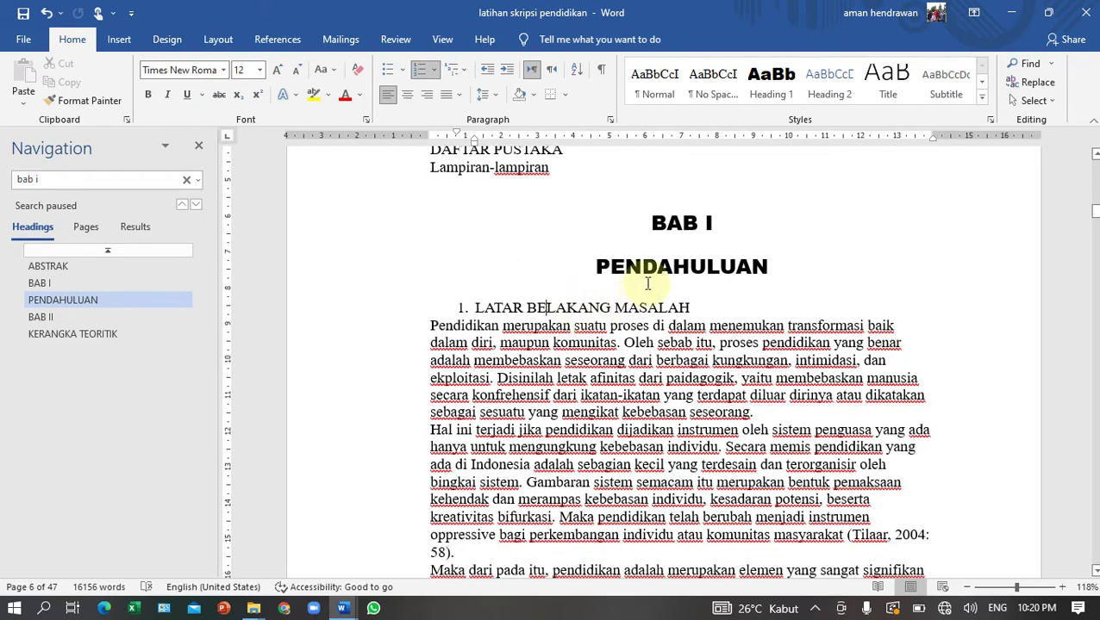
scroll(645, 283, up, 4)
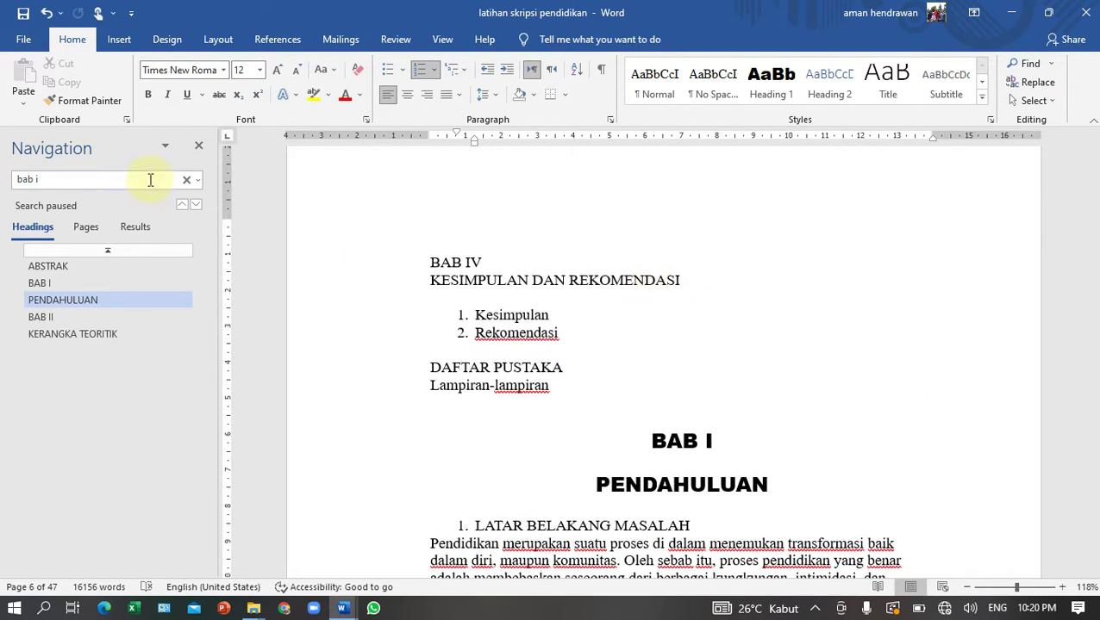
- Search the document for "kata pengan" and apply the Heading 1 style to the KATA PENGANTAR title
click(19, 179)
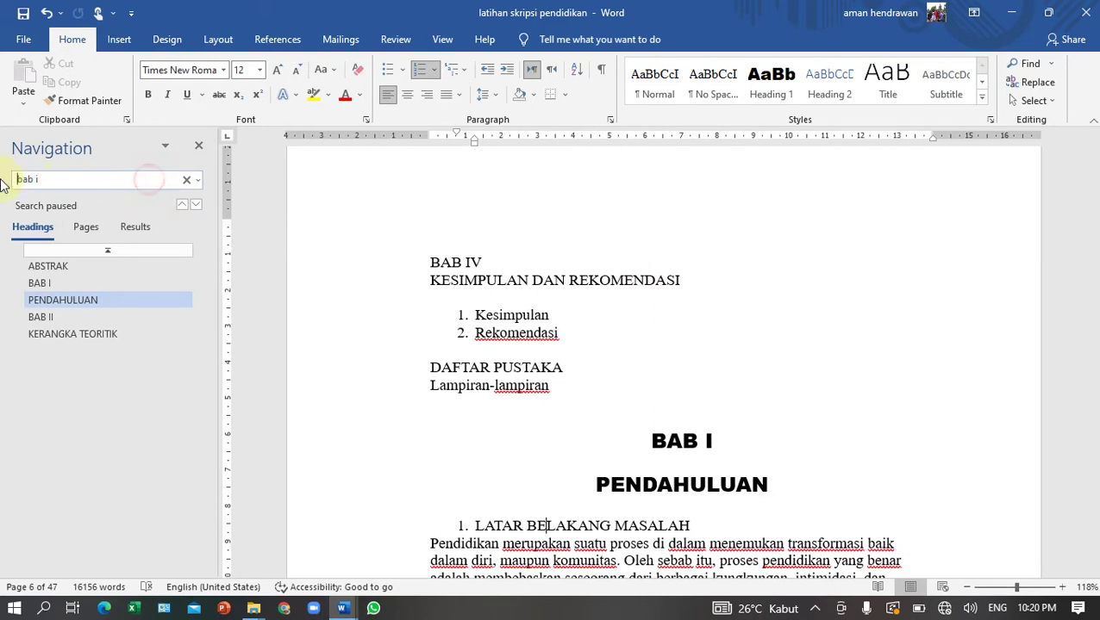
click(100, 183)
key(BackSpace)
key(BackSpace)
key(BackSpace)
text(ka)
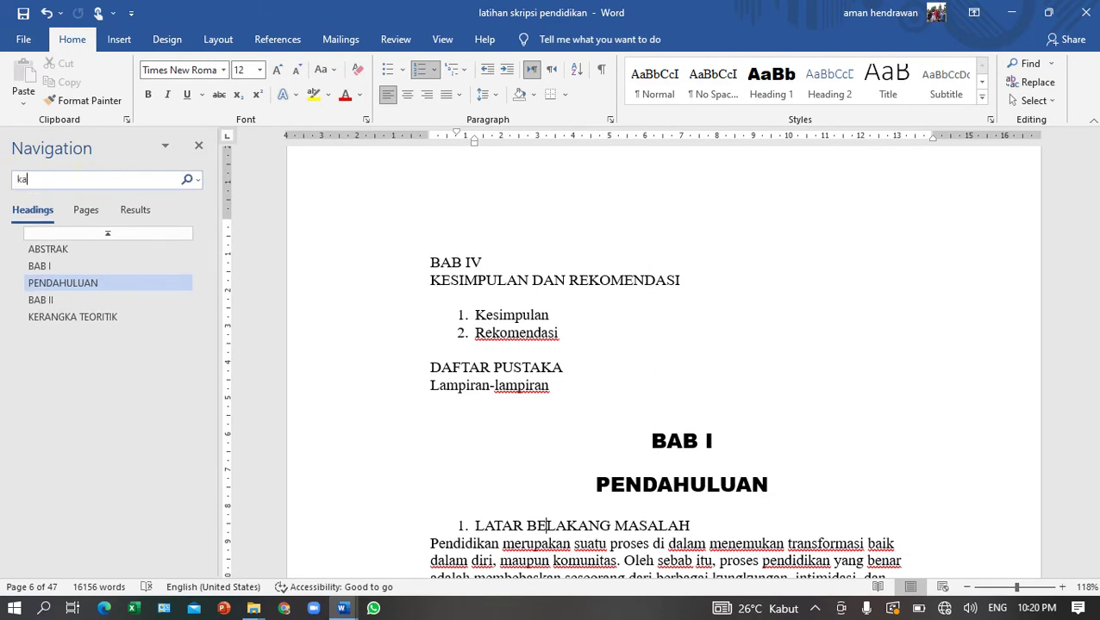
text(ta )
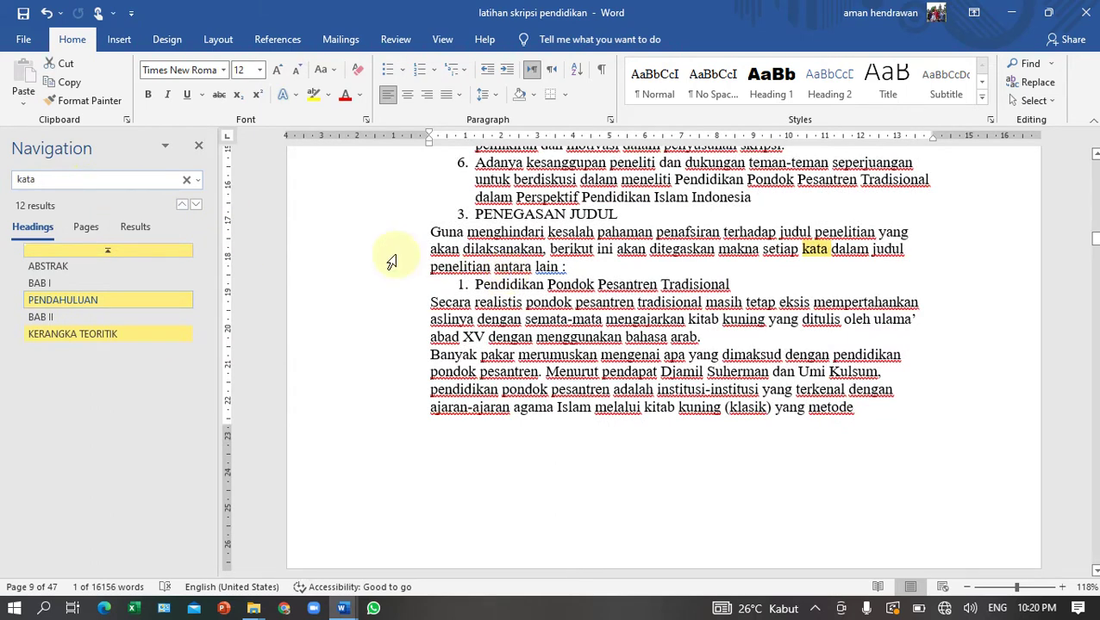
text(pengan)
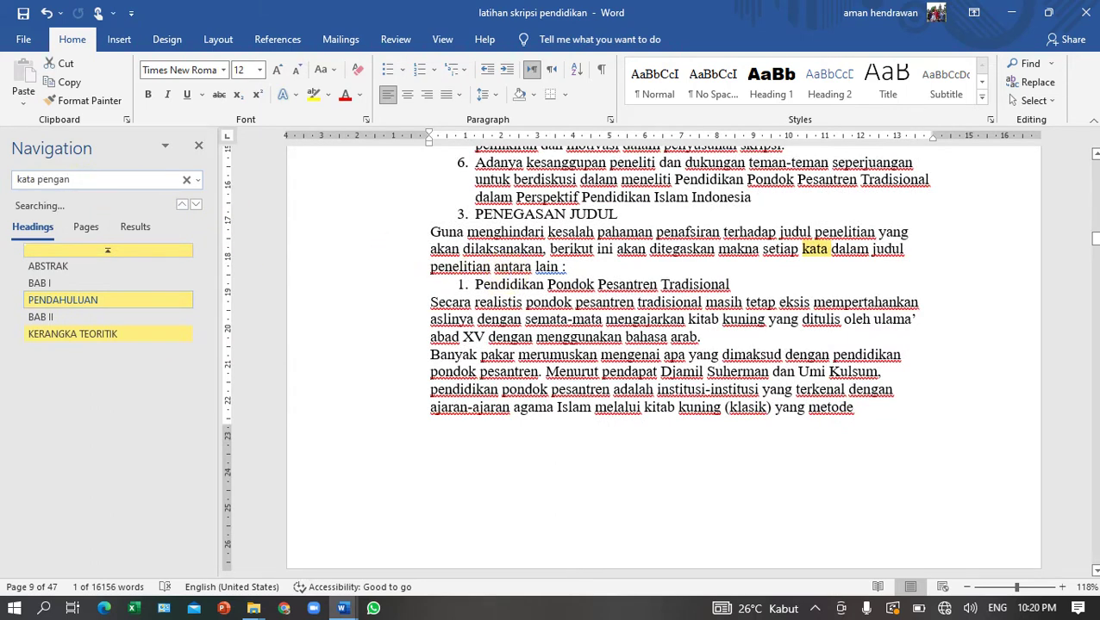
click(505, 251)
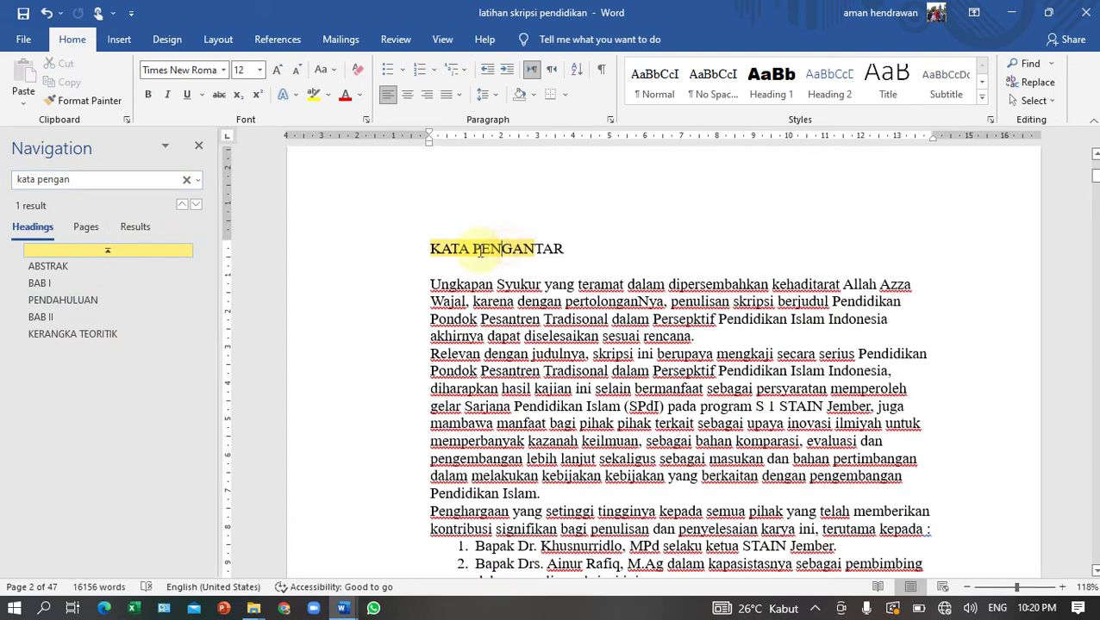
click(772, 96)
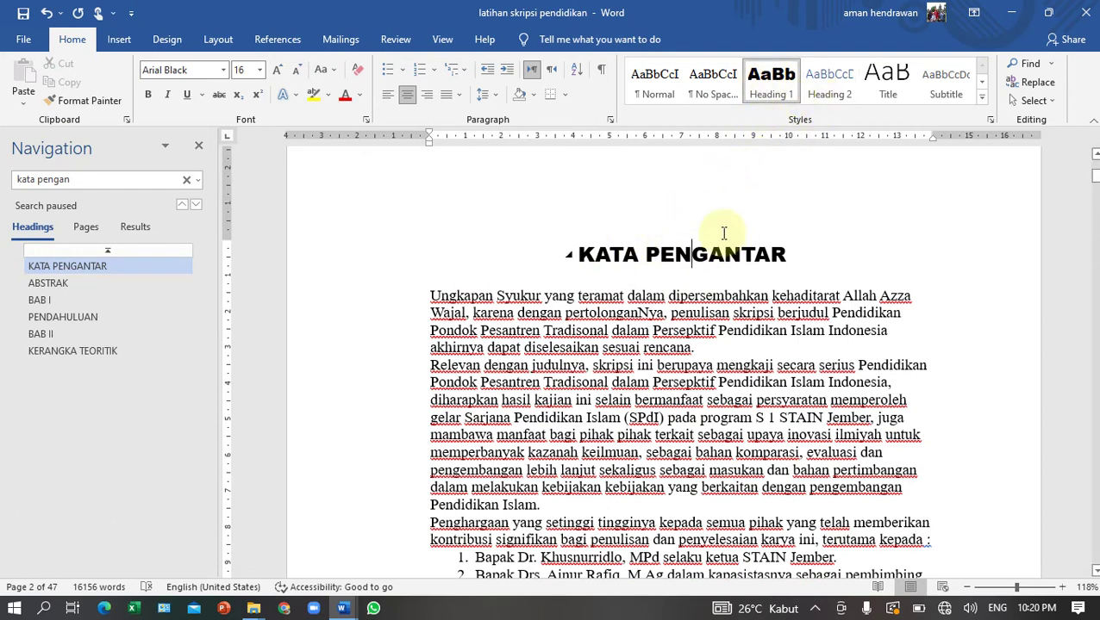
click(693, 255)
right_click(771, 76)
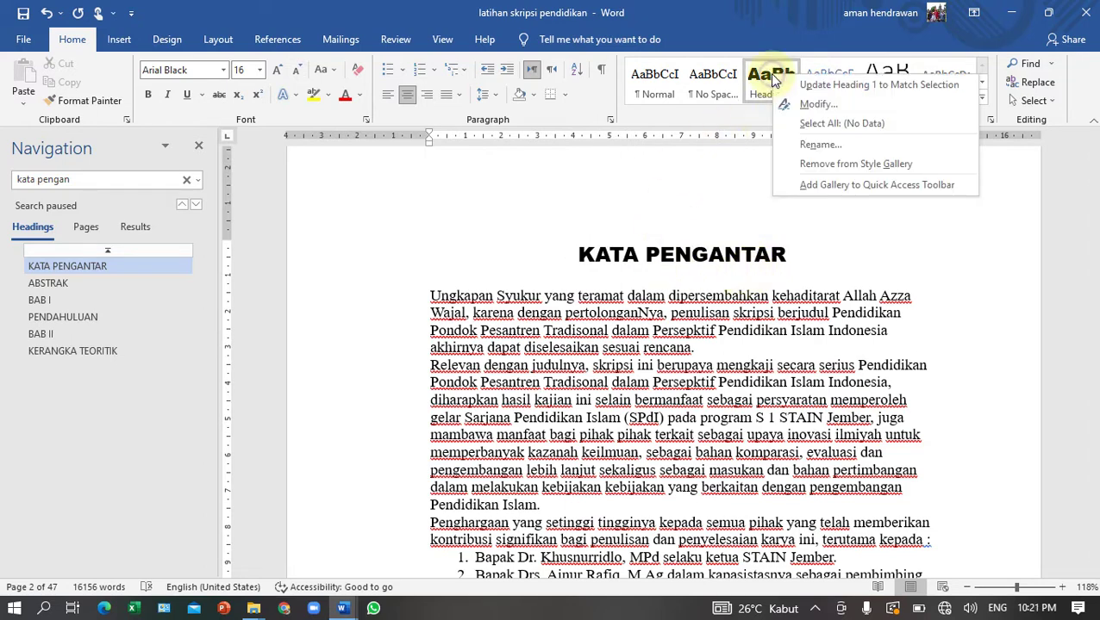
click(692, 252)
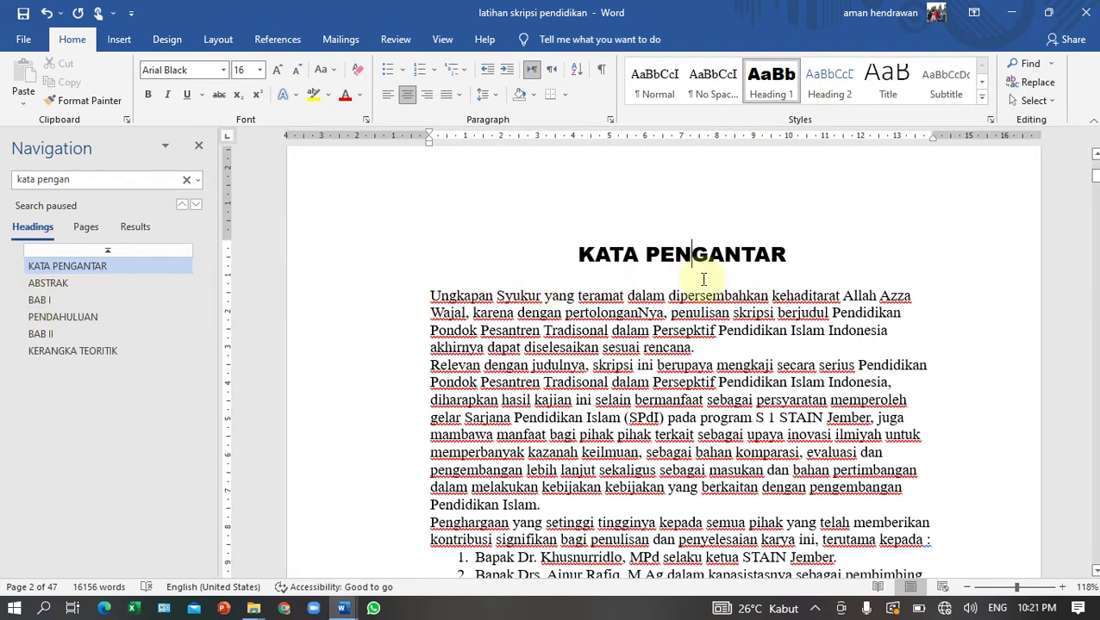
- Go to BAB I and apply the Heading 2 style to the LATAR BELAKANG MASALAH subheading
click(58, 299)
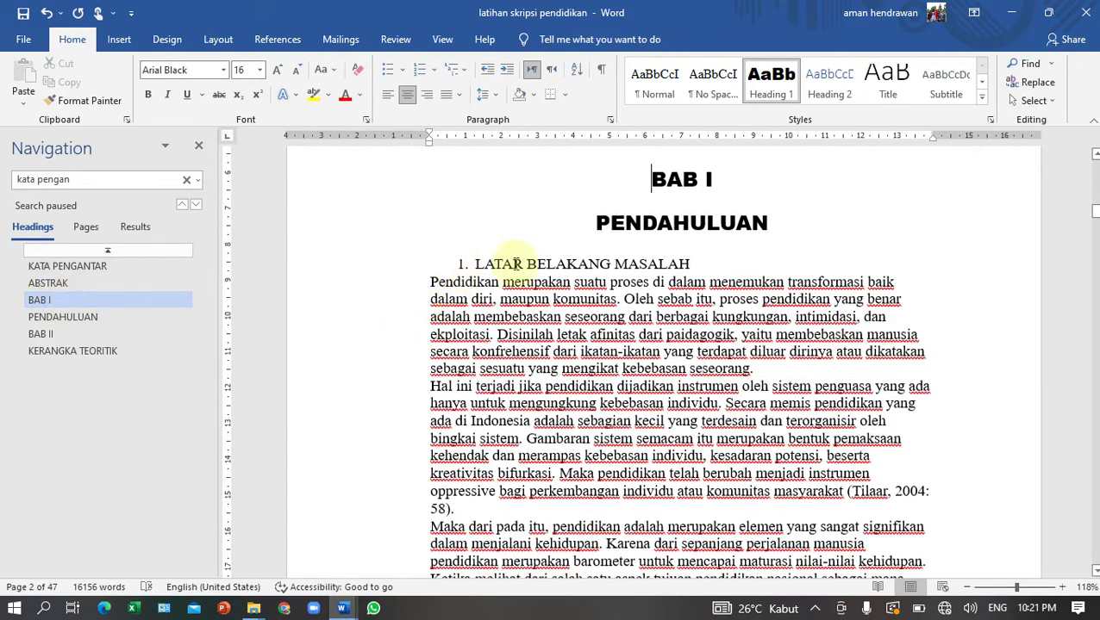
click(527, 262)
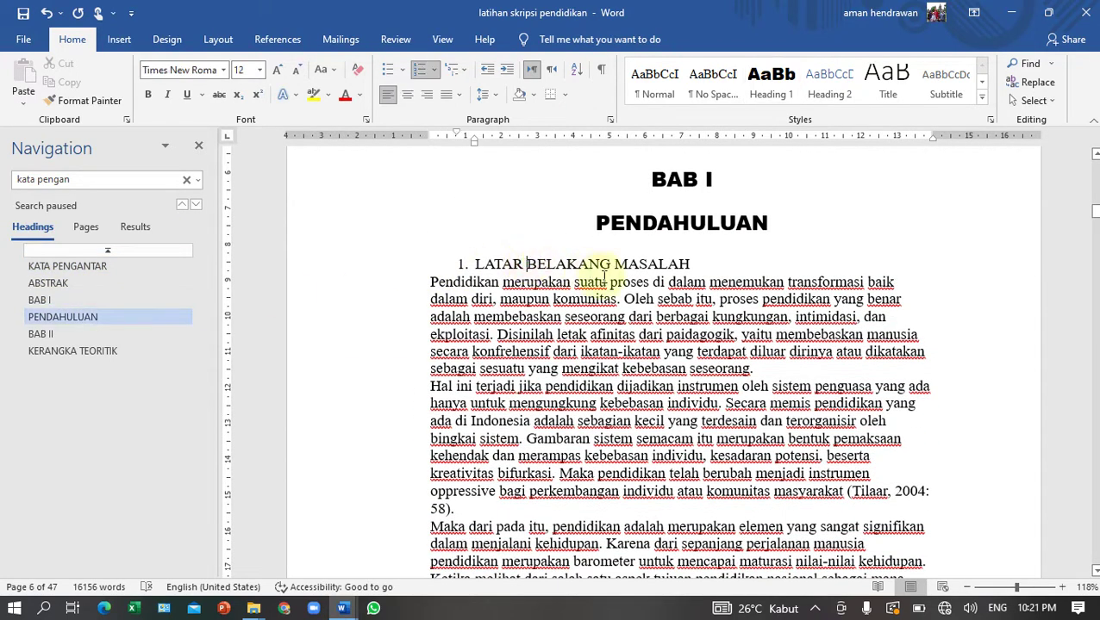
click(833, 86)
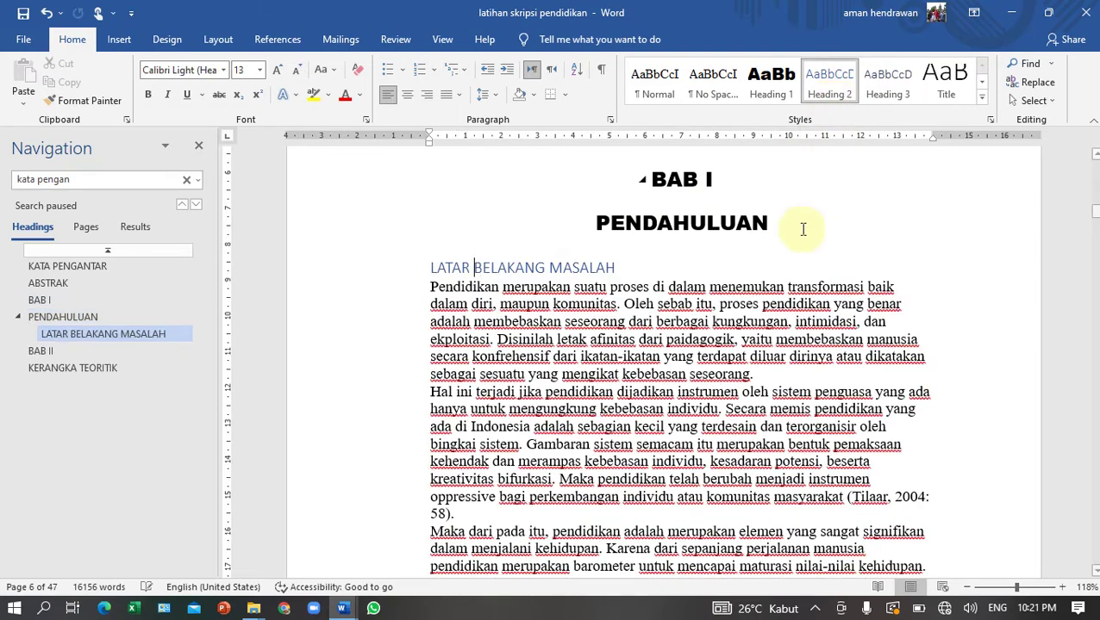
- Modify the Heading 2 style to number its headings with the I., II., III. format
mouse_move(414, 281)
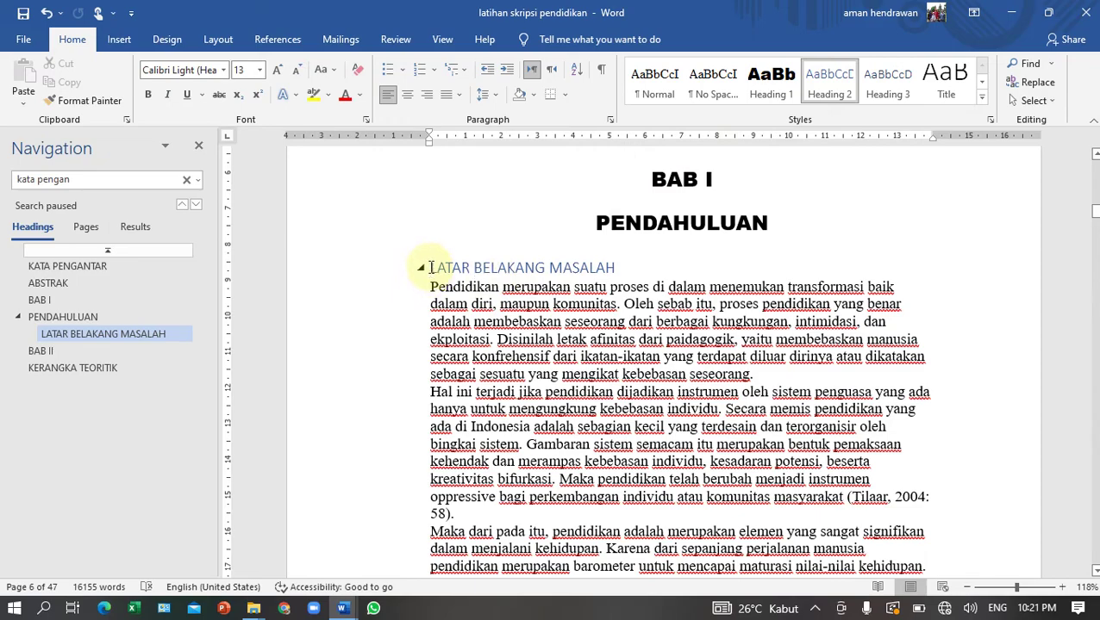
scroll(475, 257, up, 1)
scroll(474, 262, down, 7)
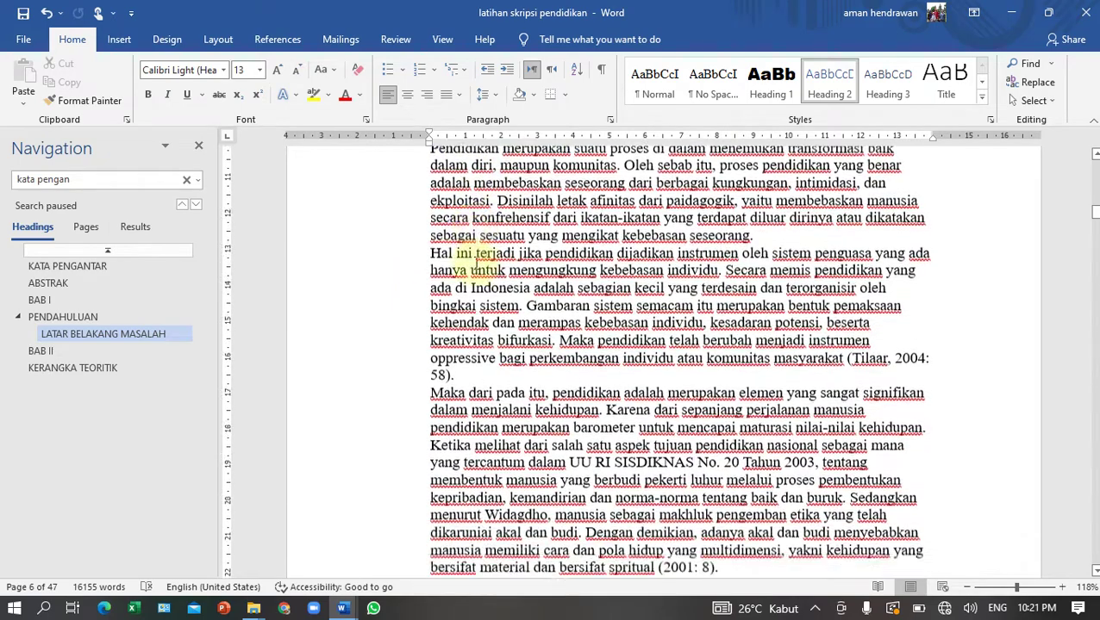
scroll(475, 267, up, 8)
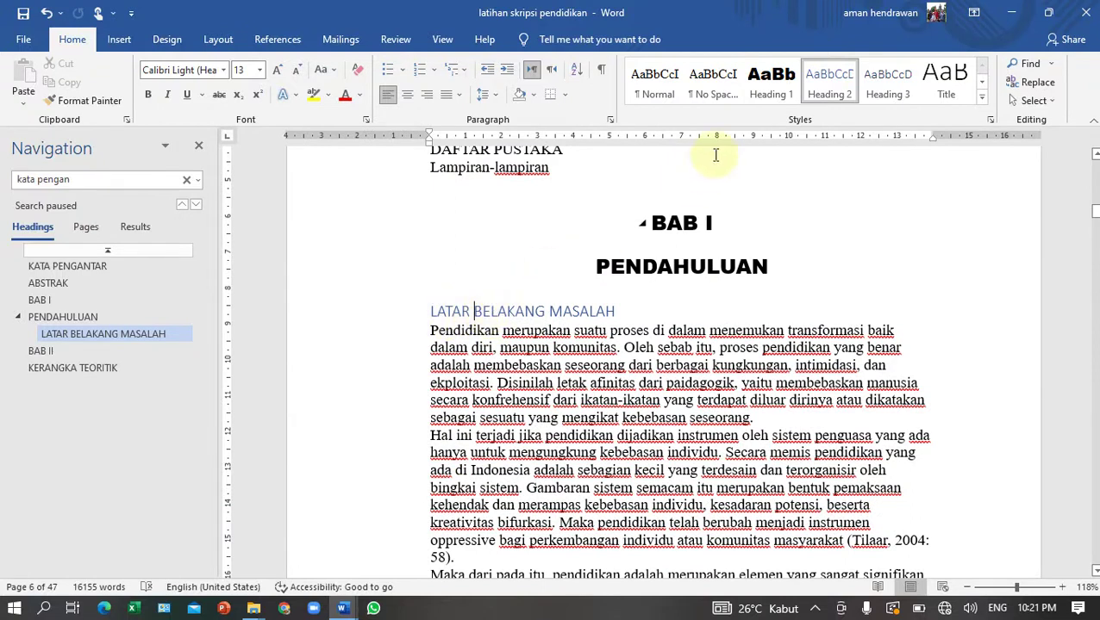
right_click(829, 97)
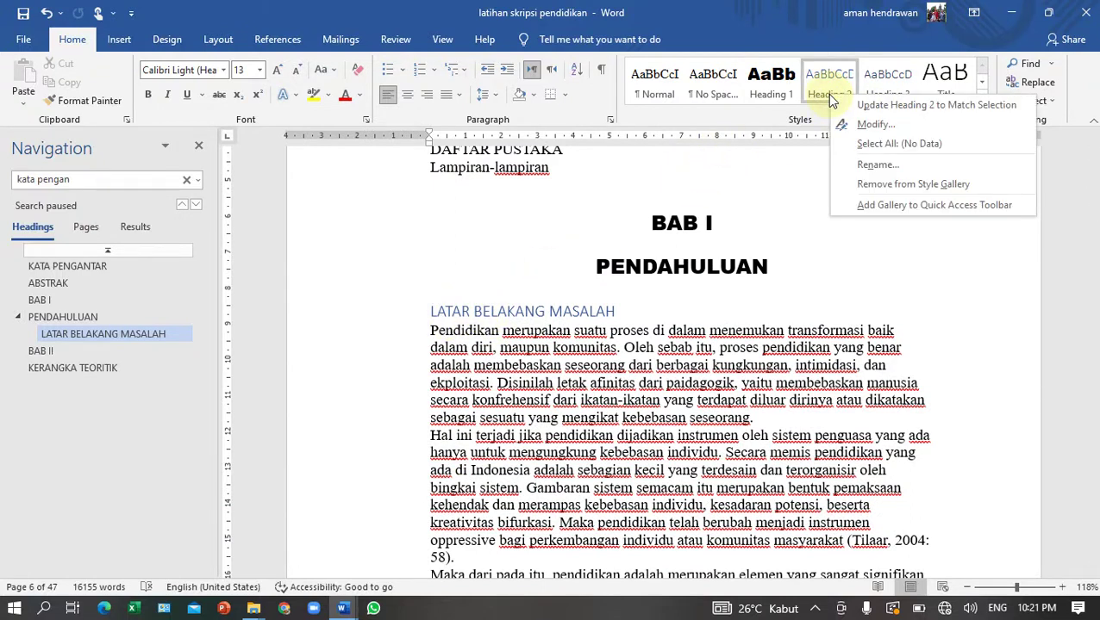
click(872, 126)
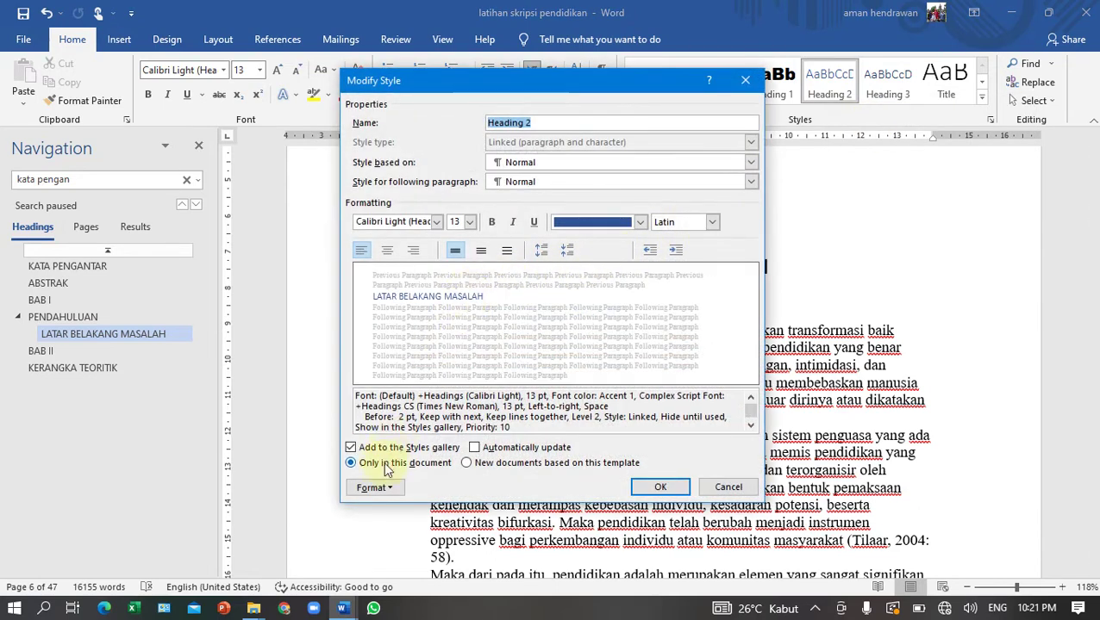
click(385, 489)
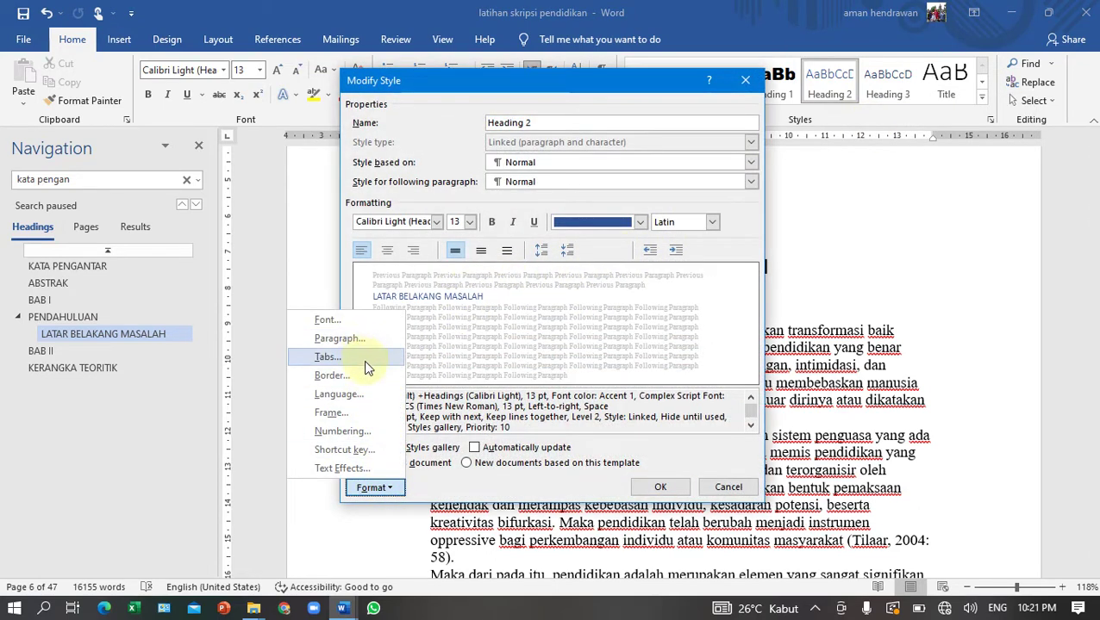
click(368, 430)
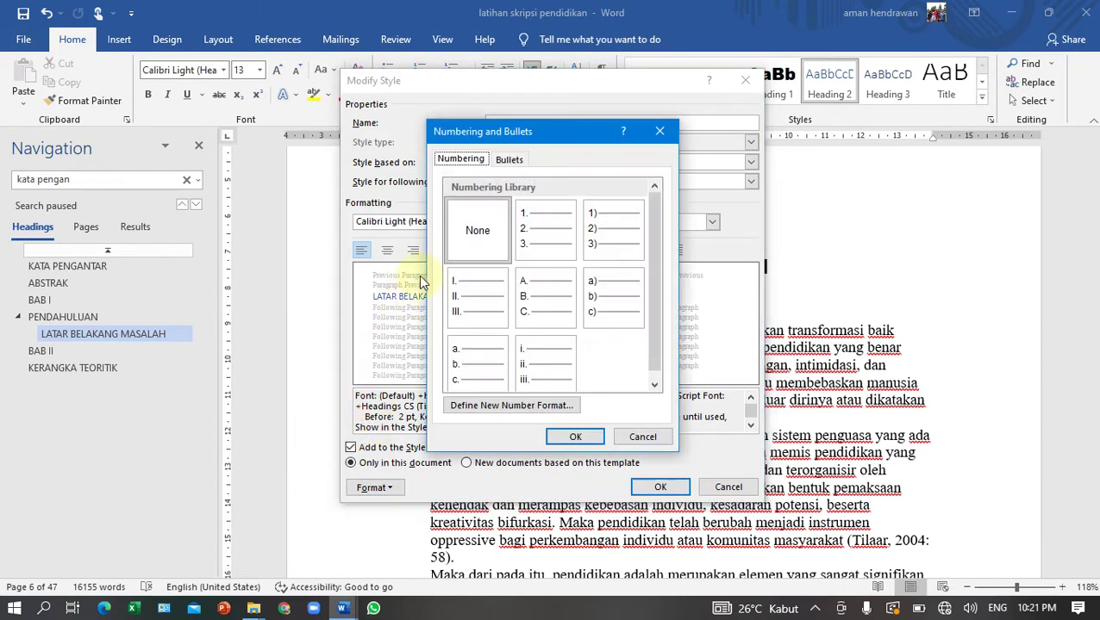
click(467, 306)
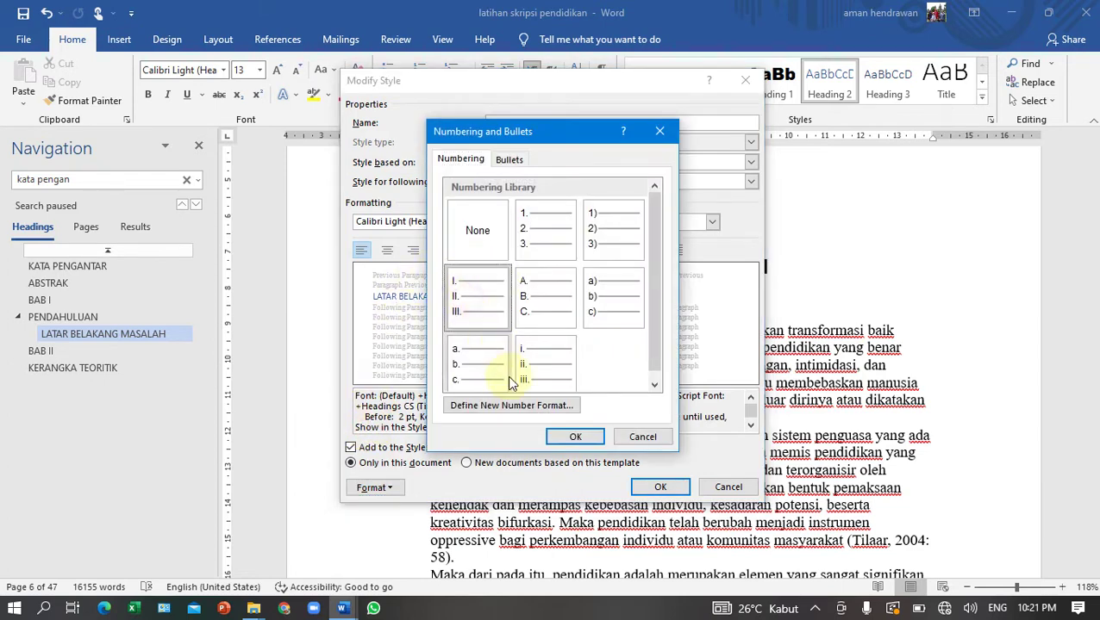
click(572, 437)
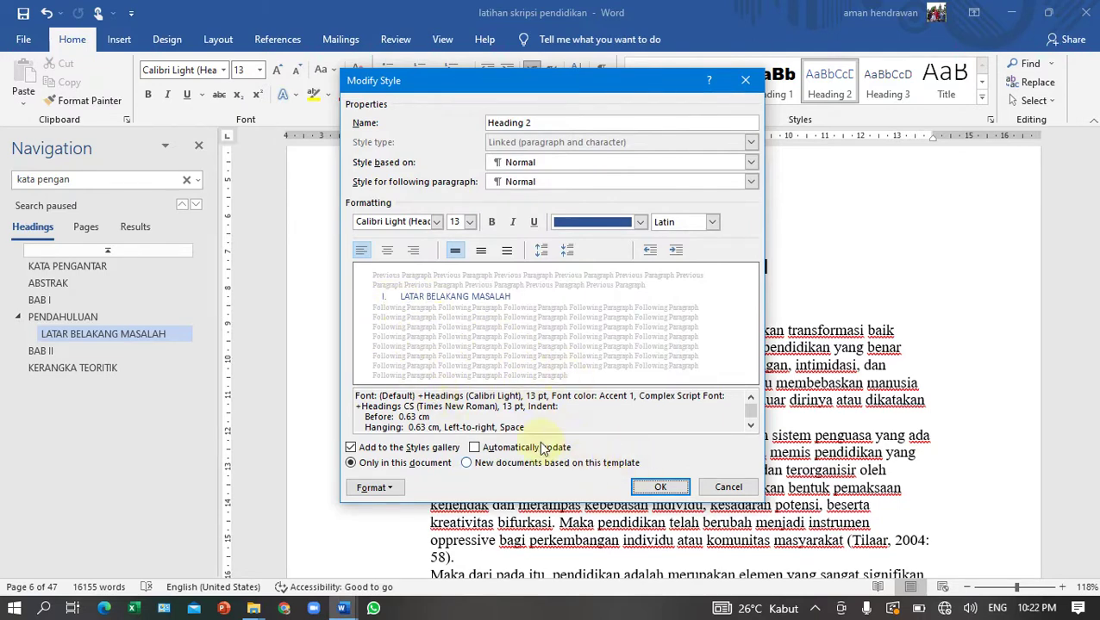
click(657, 488)
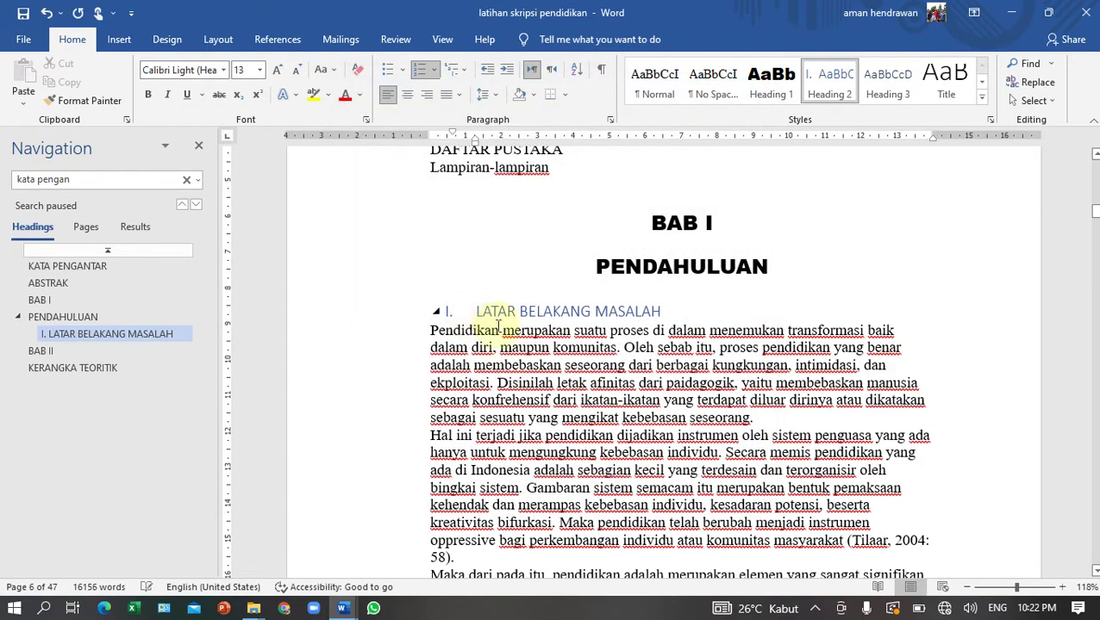
- Apply the Heading 2 style to the ALASAN PEMILIHAN JUDUL subheading in BAB I
scroll(501, 310, down, 7)
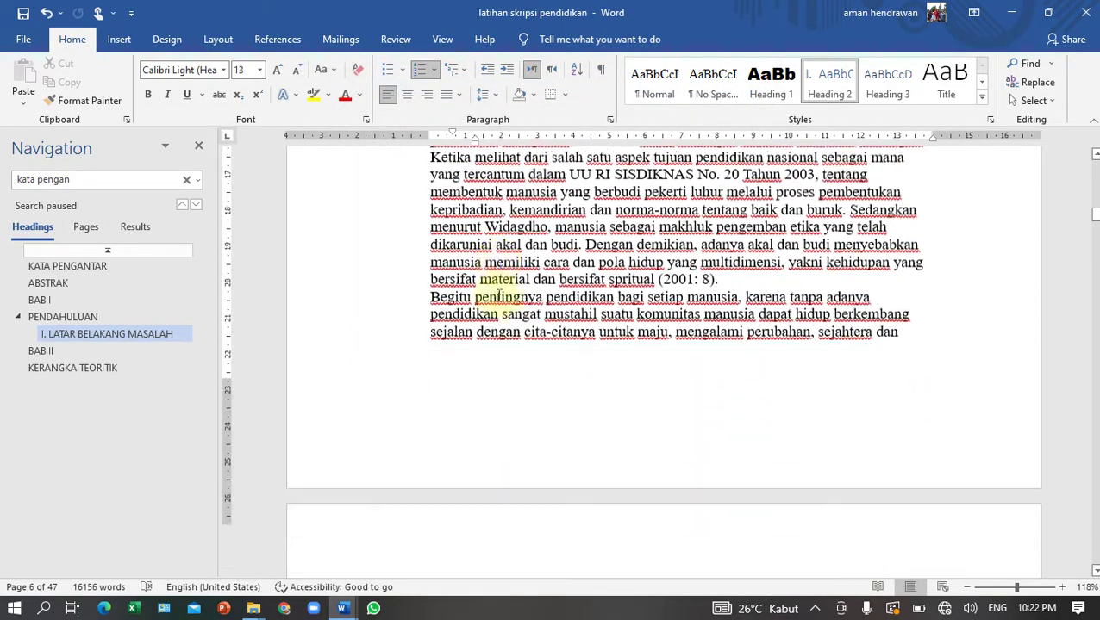
scroll(496, 285, up, 7)
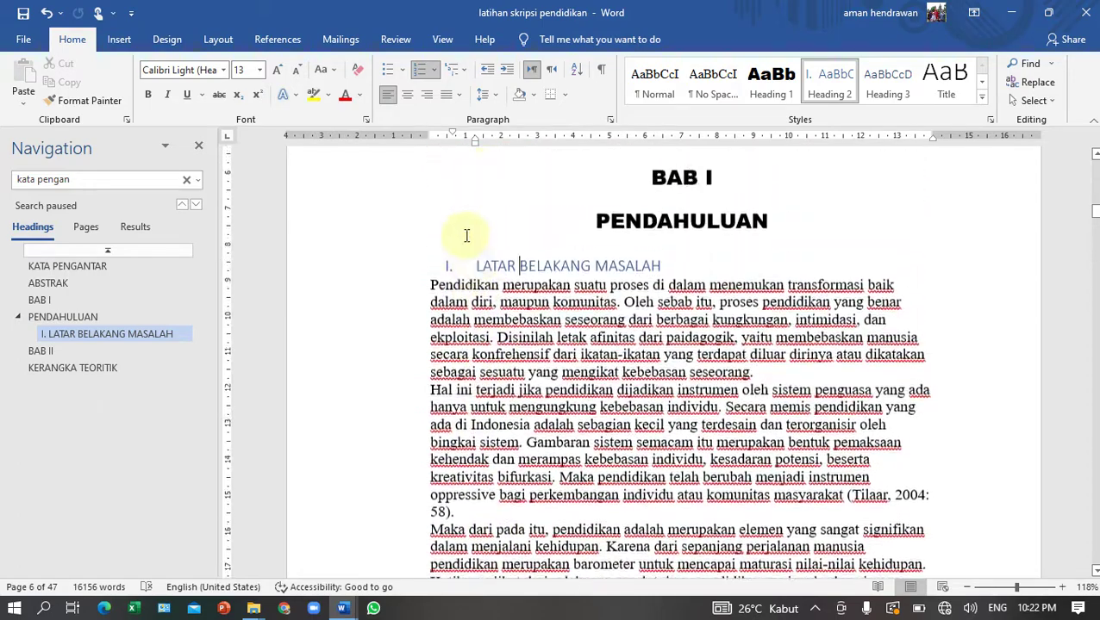
scroll(466, 229, down, 5)
scroll(467, 216, down, 11)
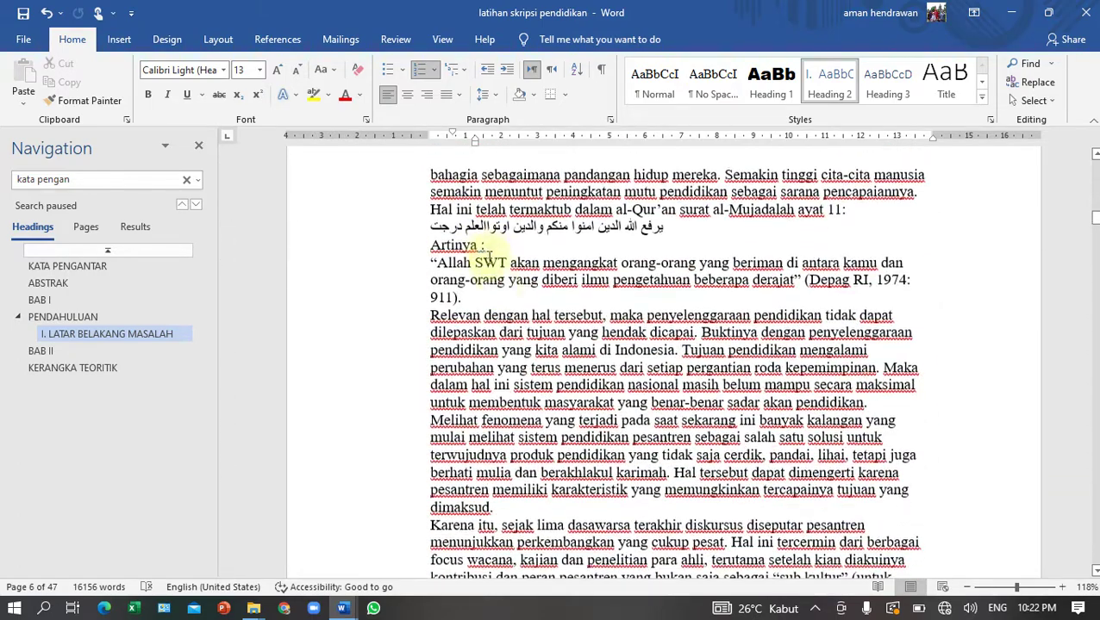
scroll(511, 332, down, 15)
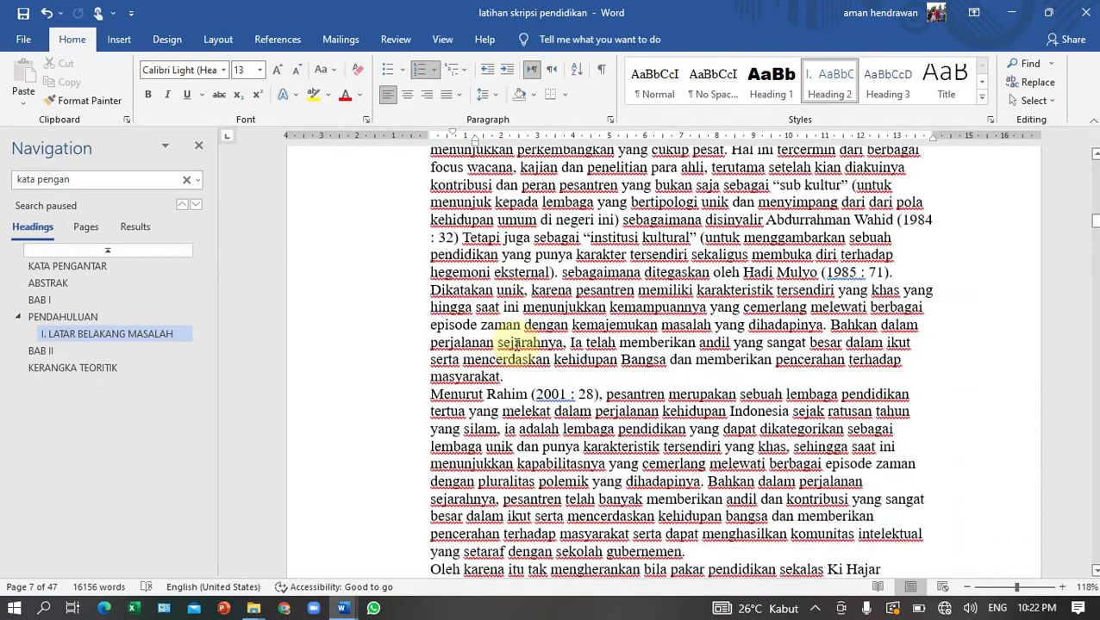
scroll(516, 345, down, 14)
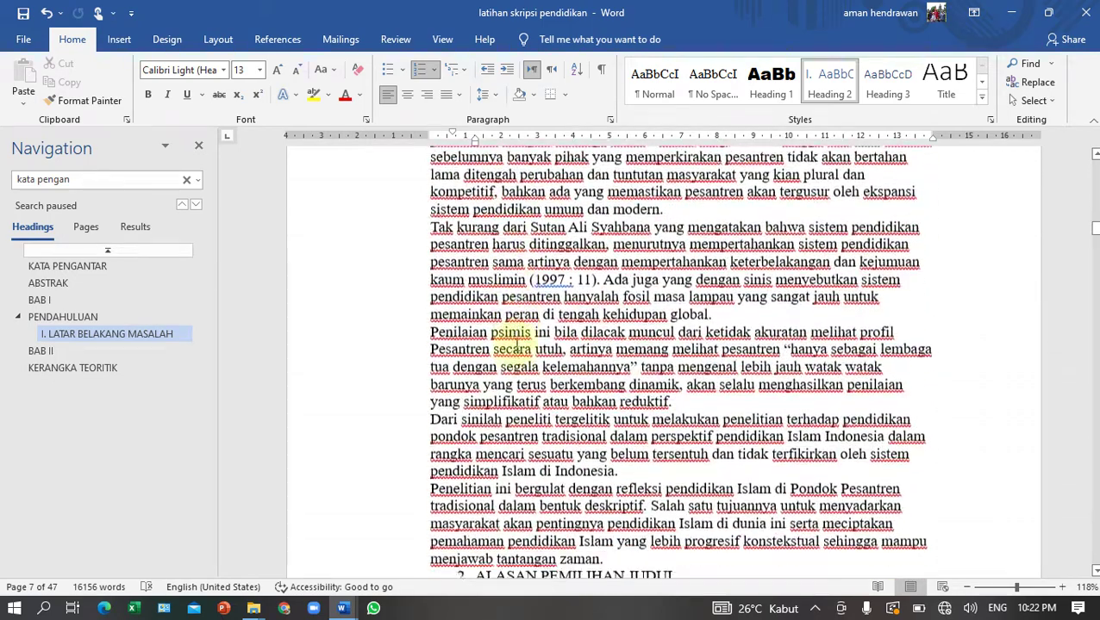
scroll(515, 346, down, 3)
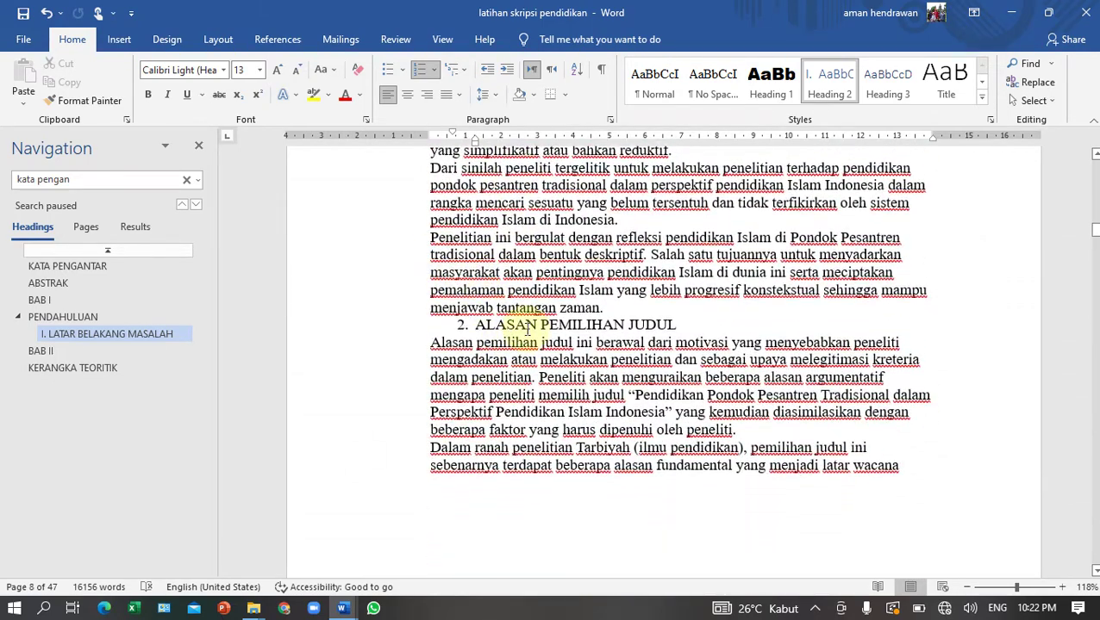
click(528, 328)
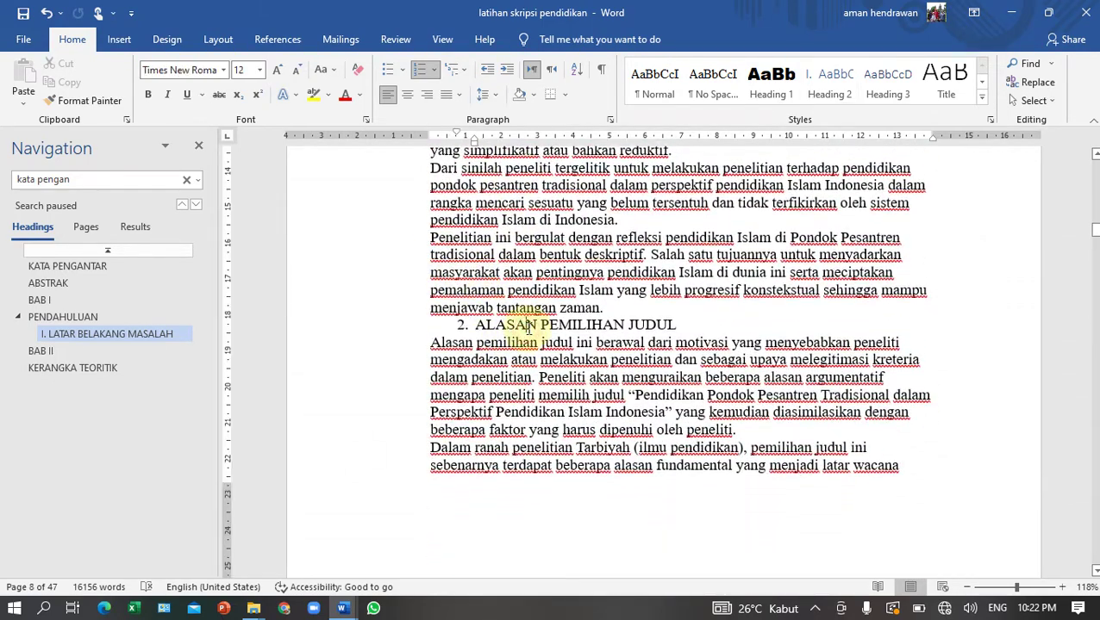
click(829, 81)
- Apply the Heading 2 style to the PENEGASAN JUDUL and PERUMUSAN MASALAH subheadings in BAB I
scroll(508, 340, down, 10)
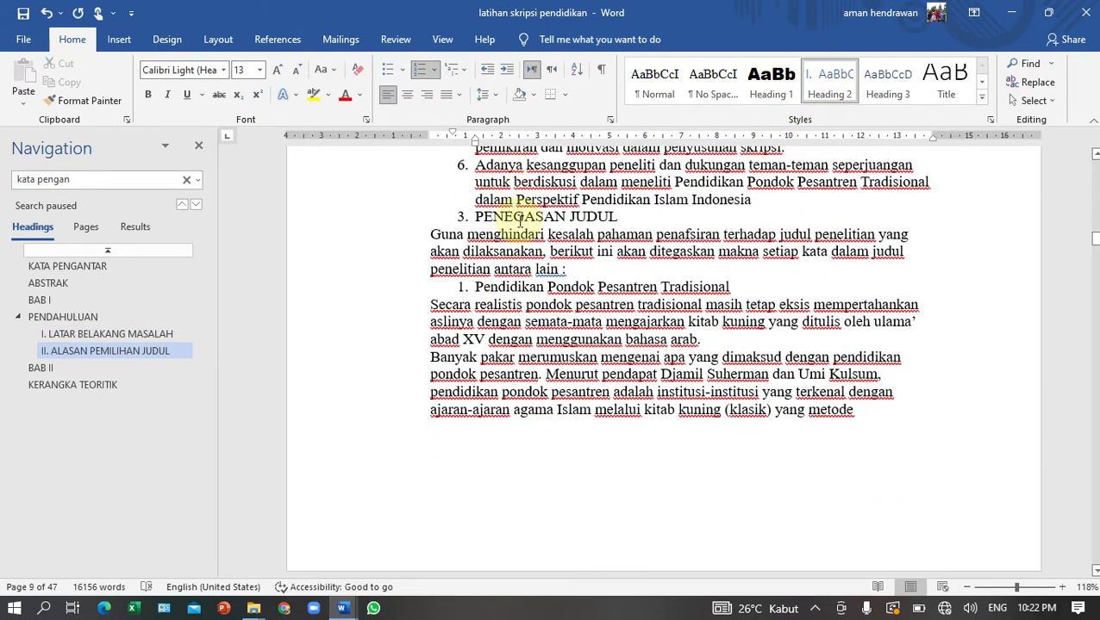
click(520, 219)
click(818, 97)
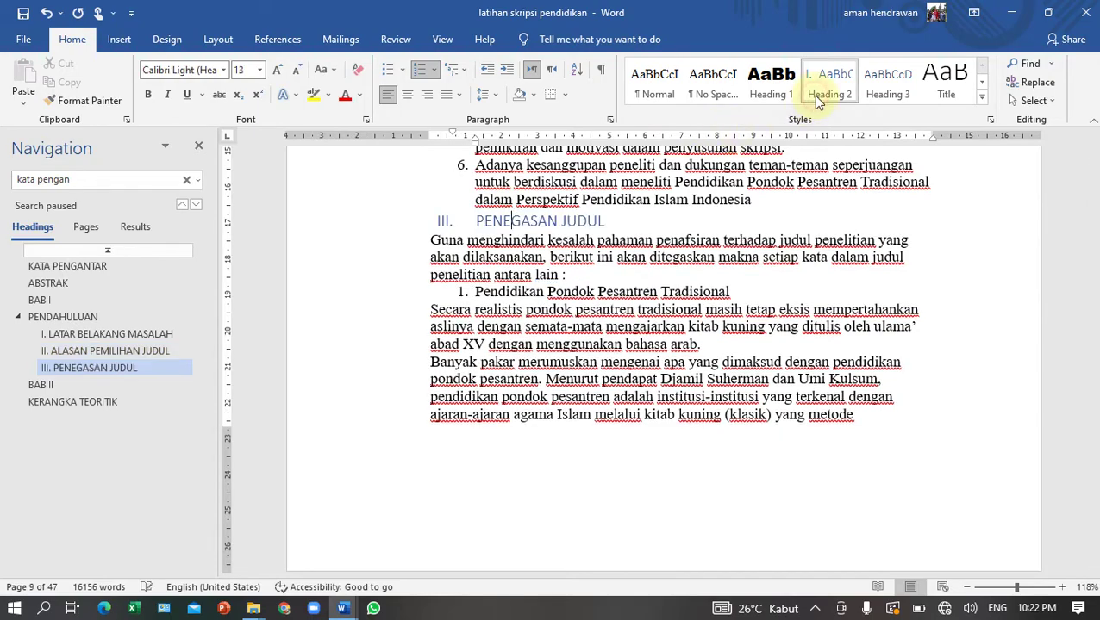
scroll(573, 349, down, 15)
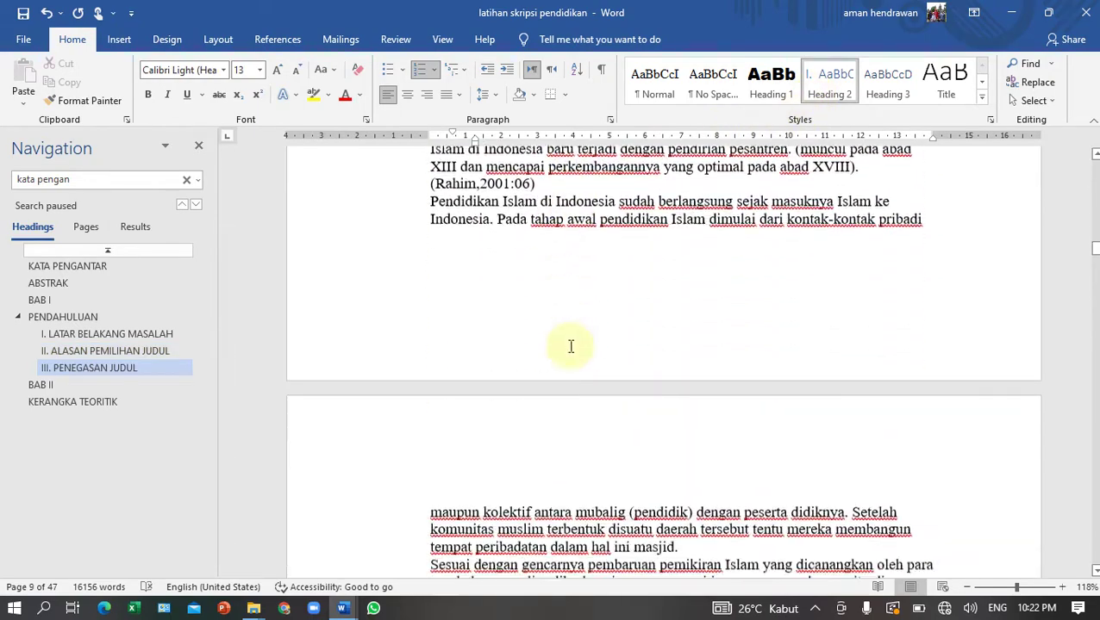
click(546, 360)
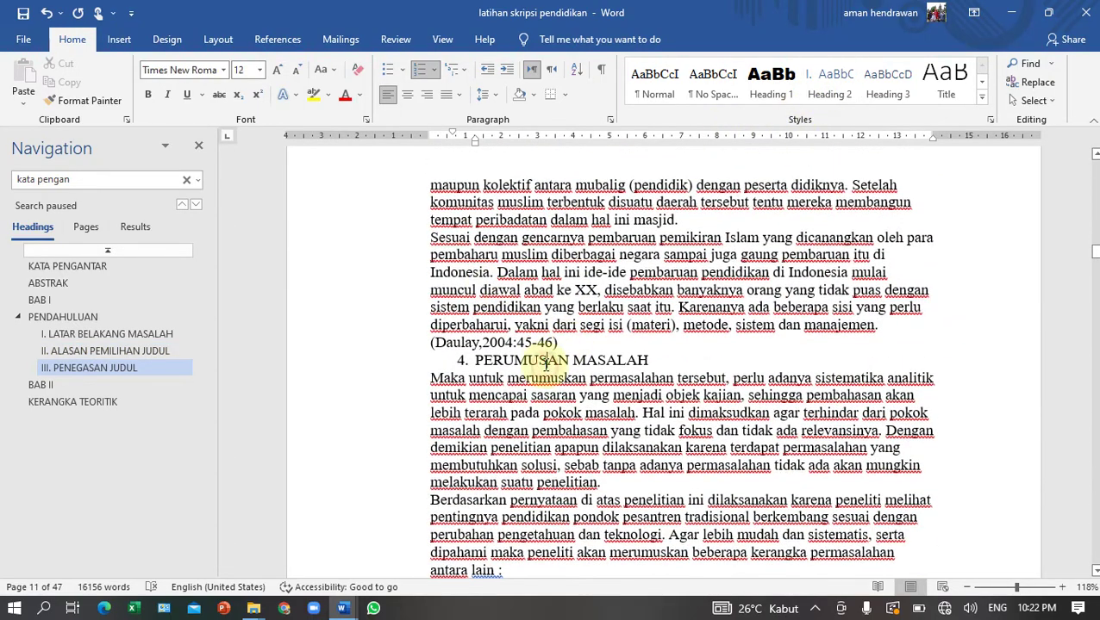
click(820, 101)
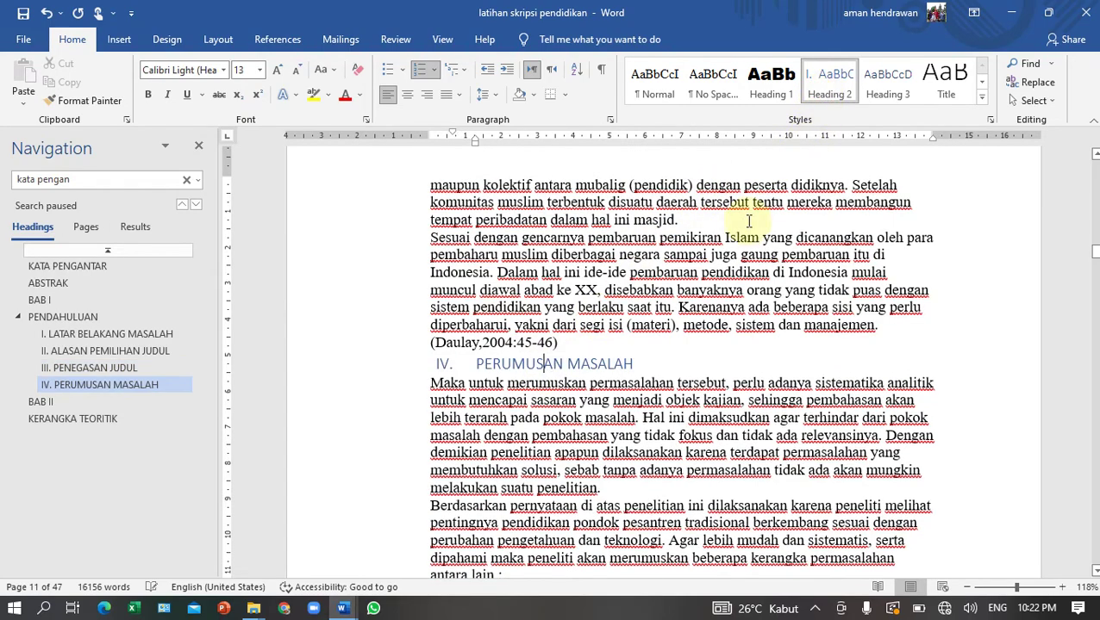
- Apply the Heading 2 style to the Pendidikan Islam Indonesia subheading under KERANGKA TEORITIK in BAB II
scroll(732, 229, down, 10)
scroll(728, 229, down, 20)
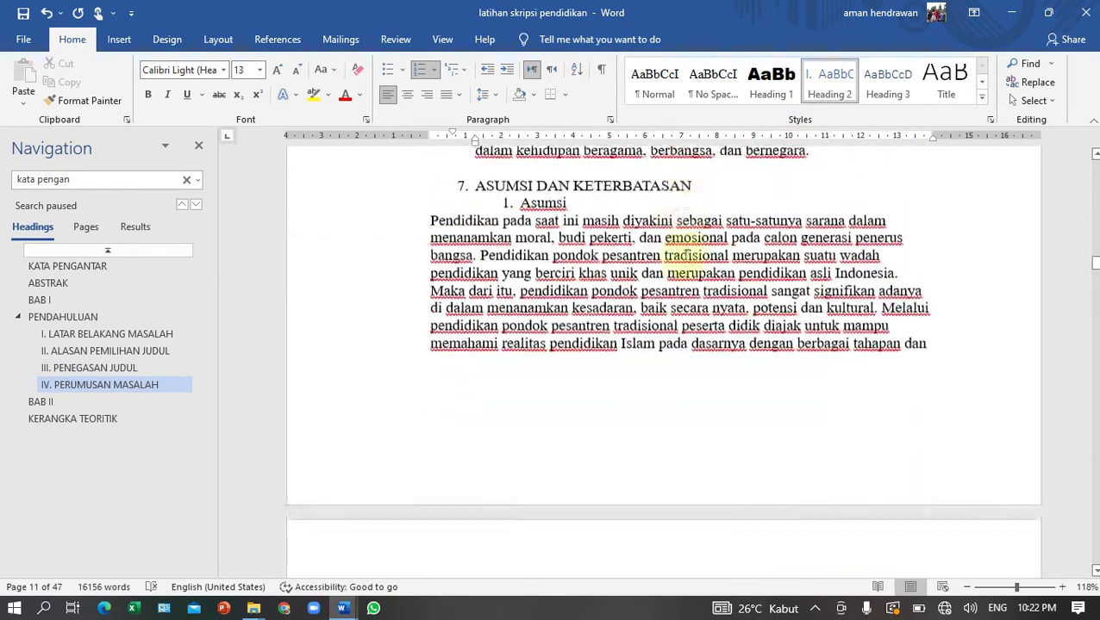
scroll(679, 255, down, 20)
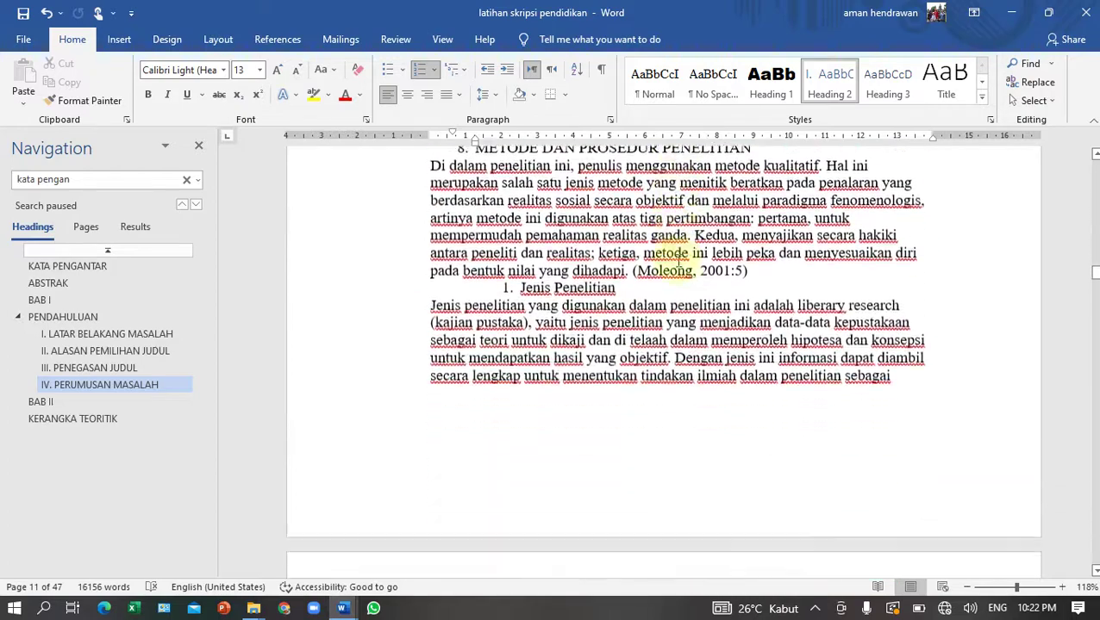
scroll(678, 262, down, 20)
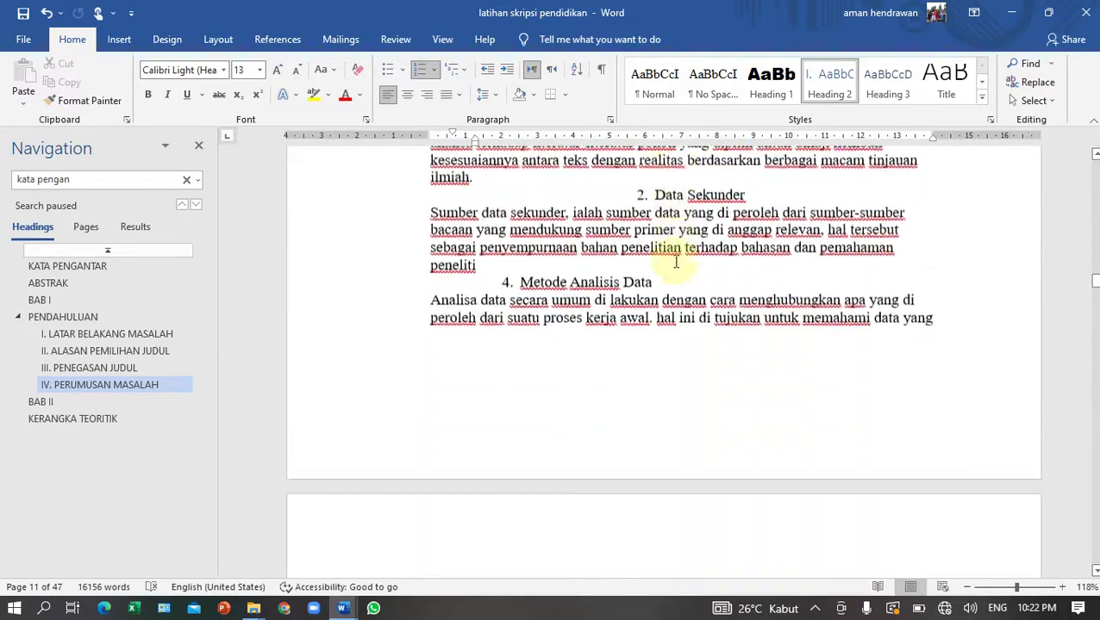
scroll(676, 261, down, 15)
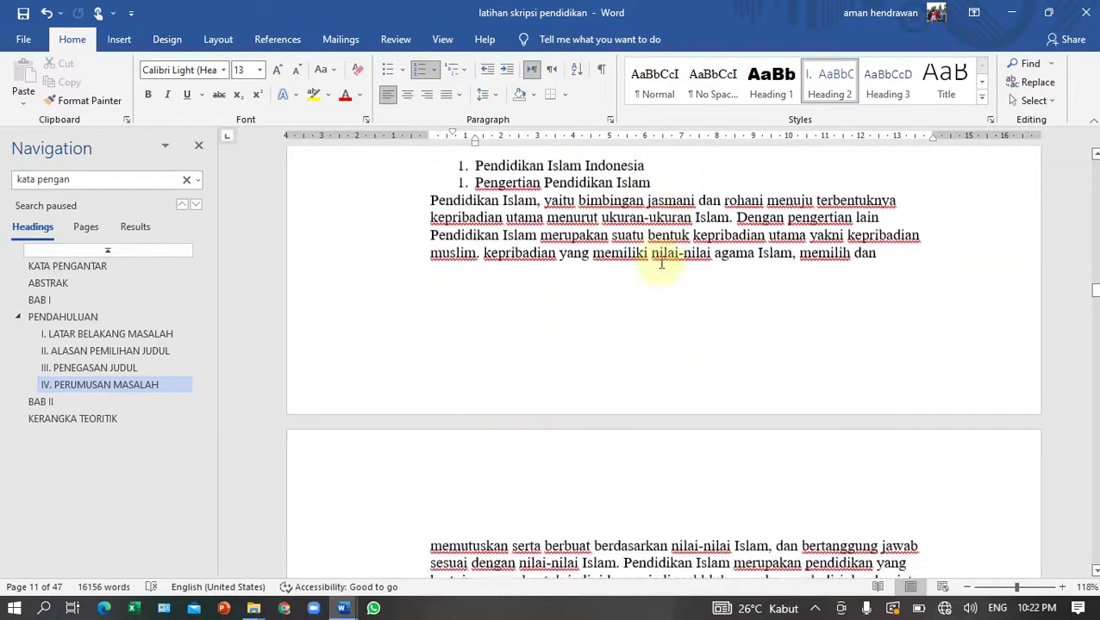
scroll(678, 242, up, 3)
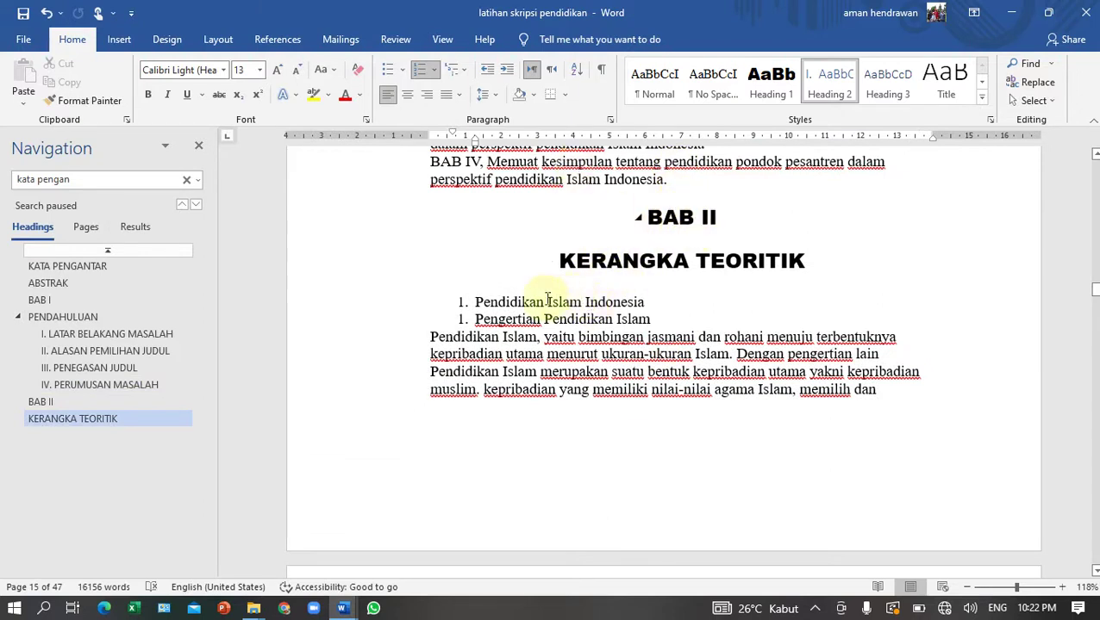
click(504, 301)
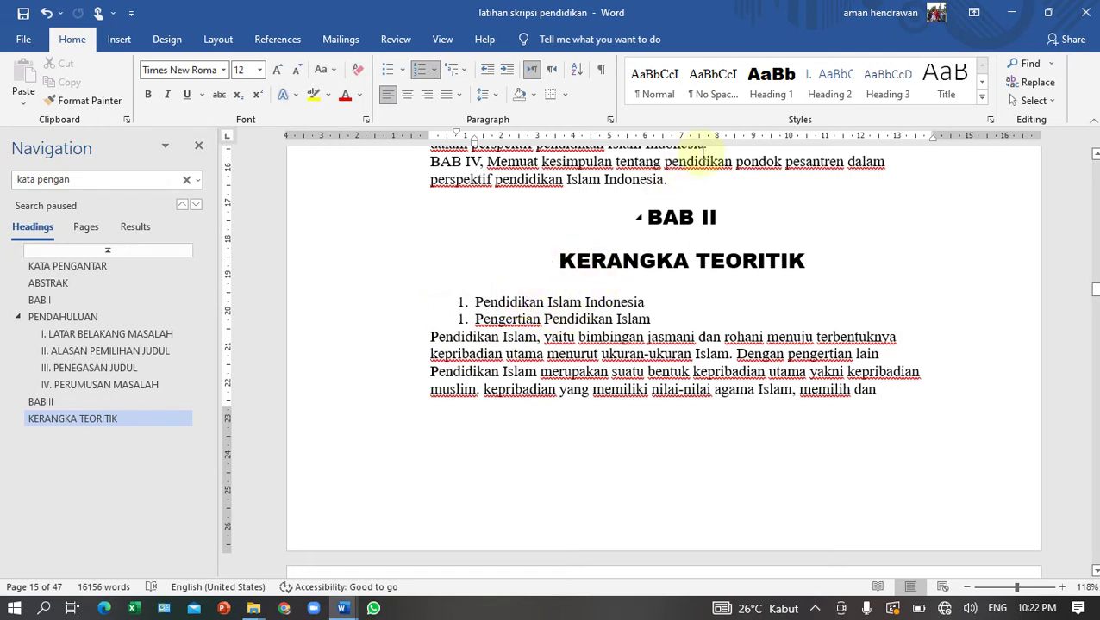
click(829, 86)
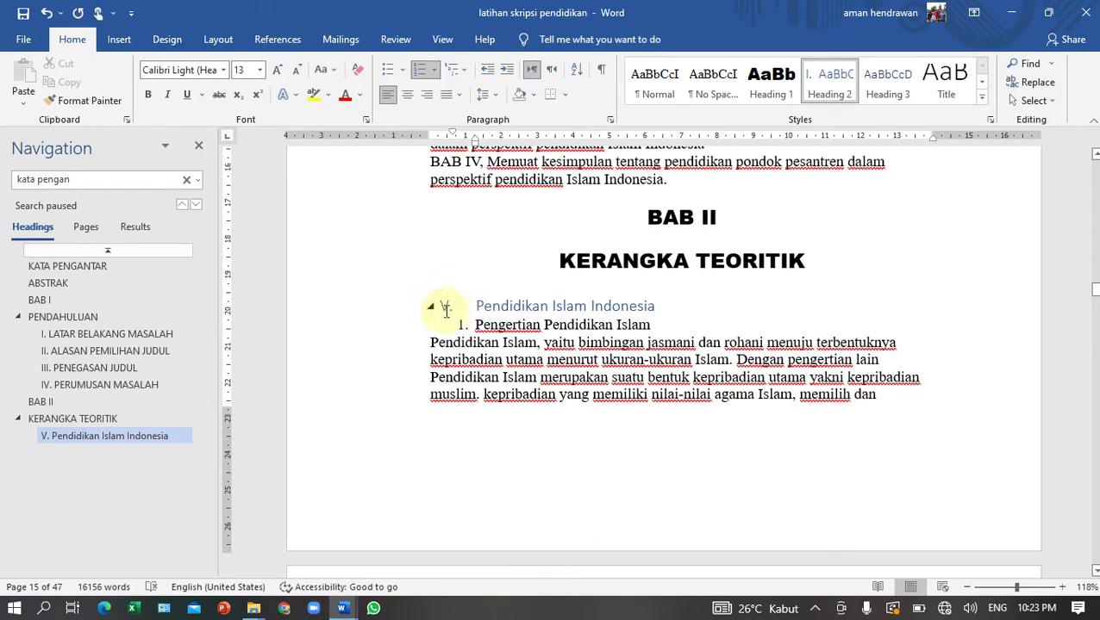
- Restart the numbering of the Pendidikan Islam Indonesia subheading in BAB II at I
right_click(498, 311)
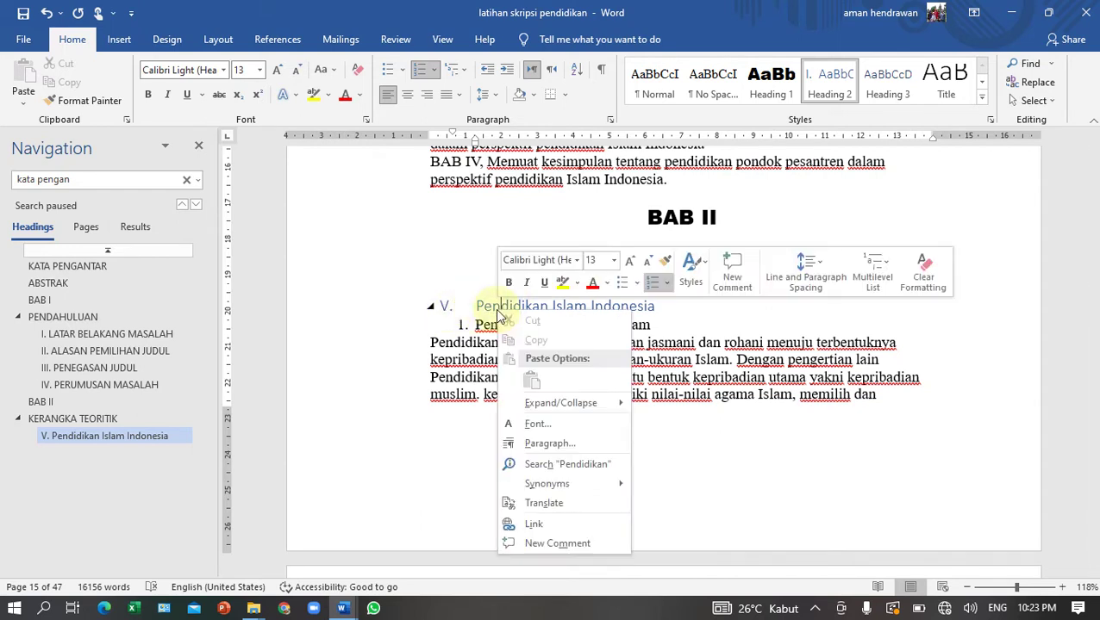
click(731, 437)
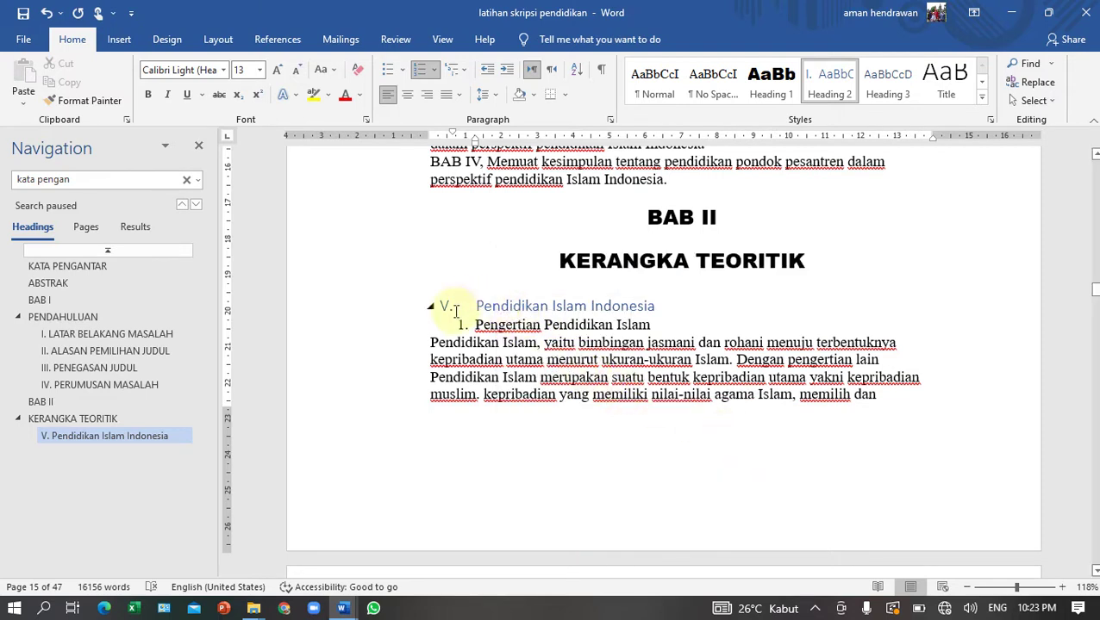
right_click(480, 303)
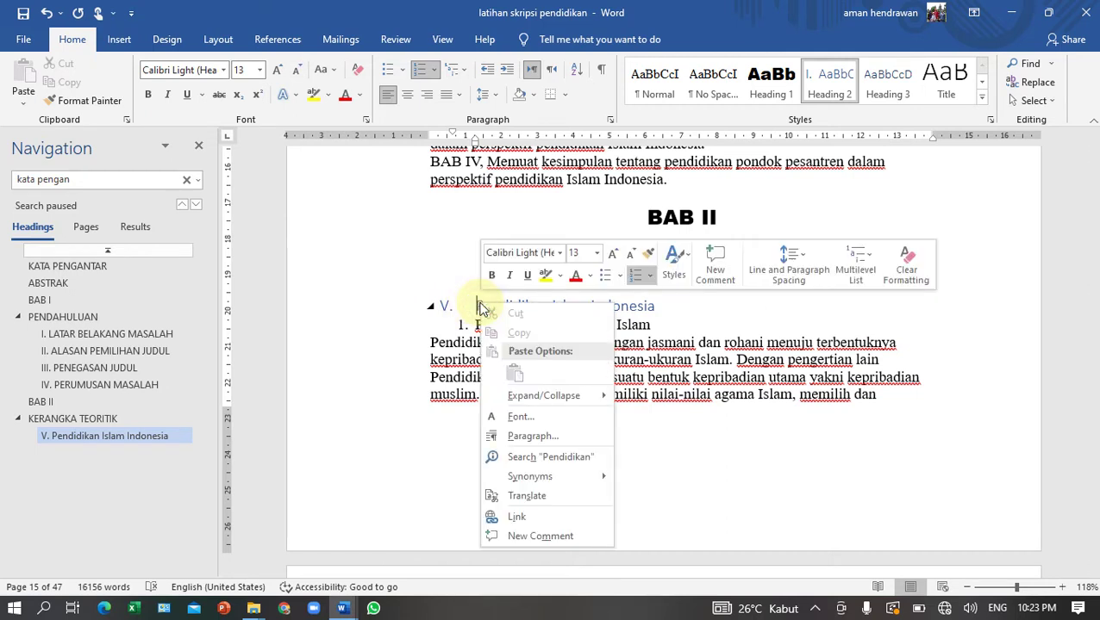
key(Escape)
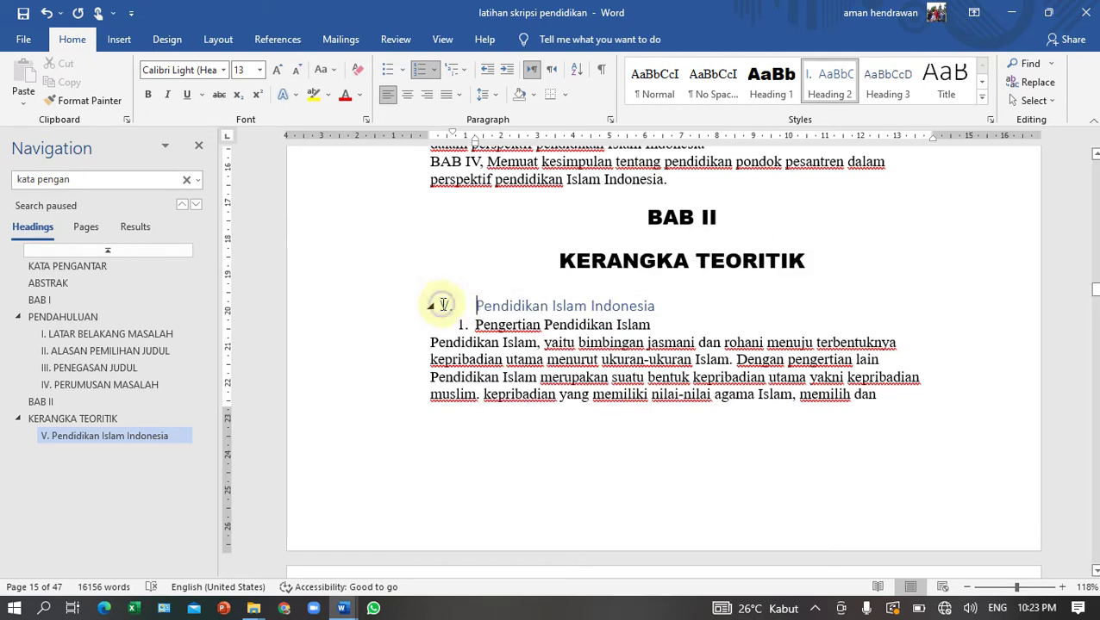
right_click(443, 304)
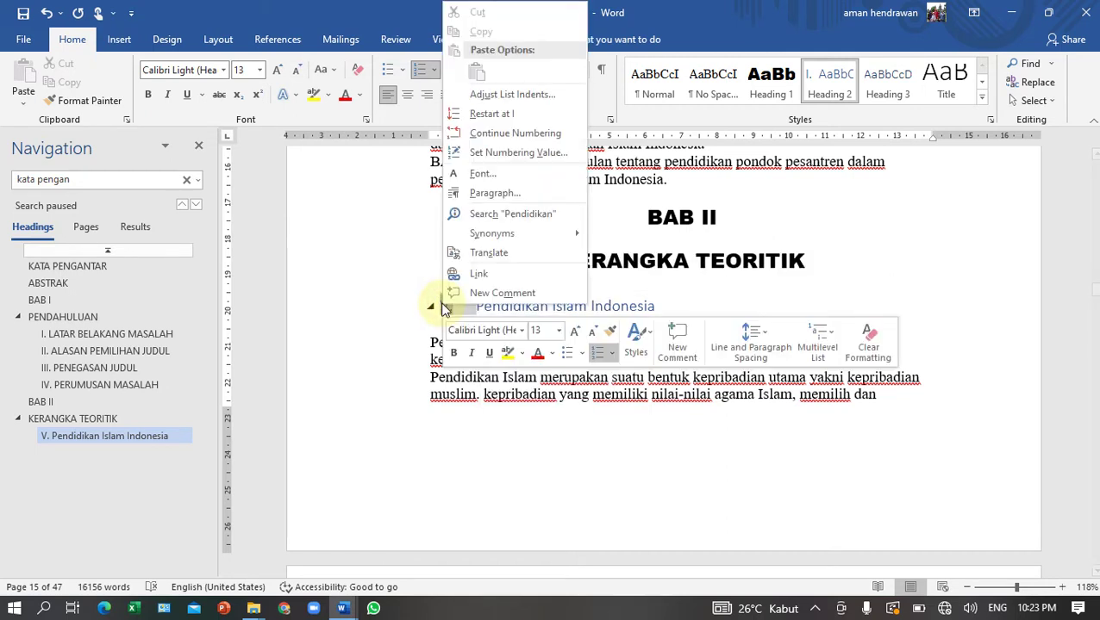
click(483, 119)
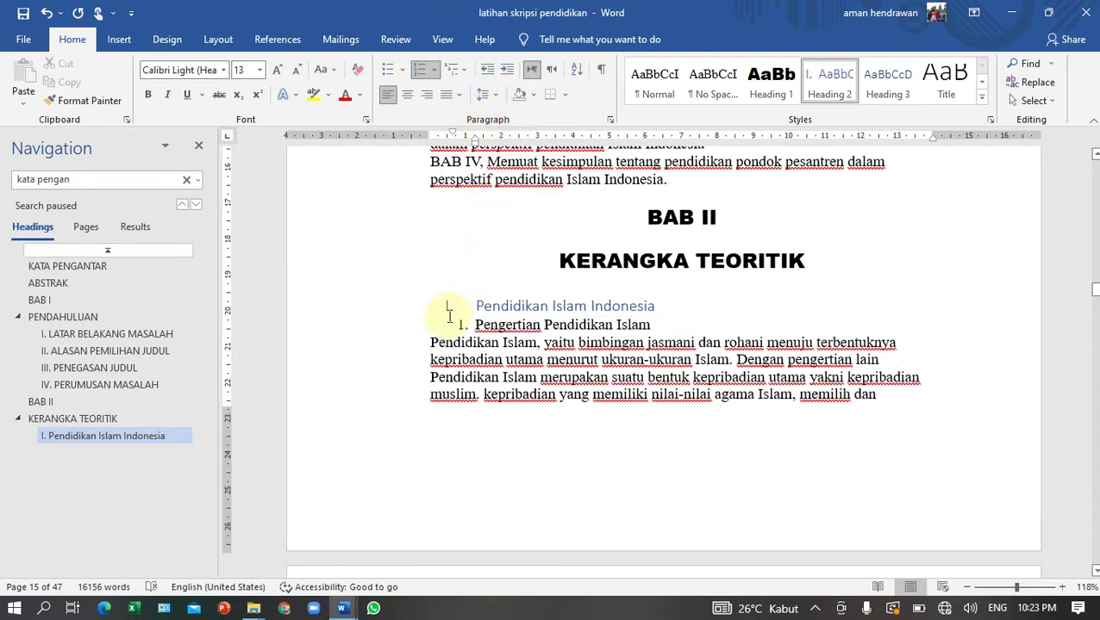
- Review the numbering options available for the number of the Pendidikan Islam Indonesia subheading
click(499, 307)
click(447, 306)
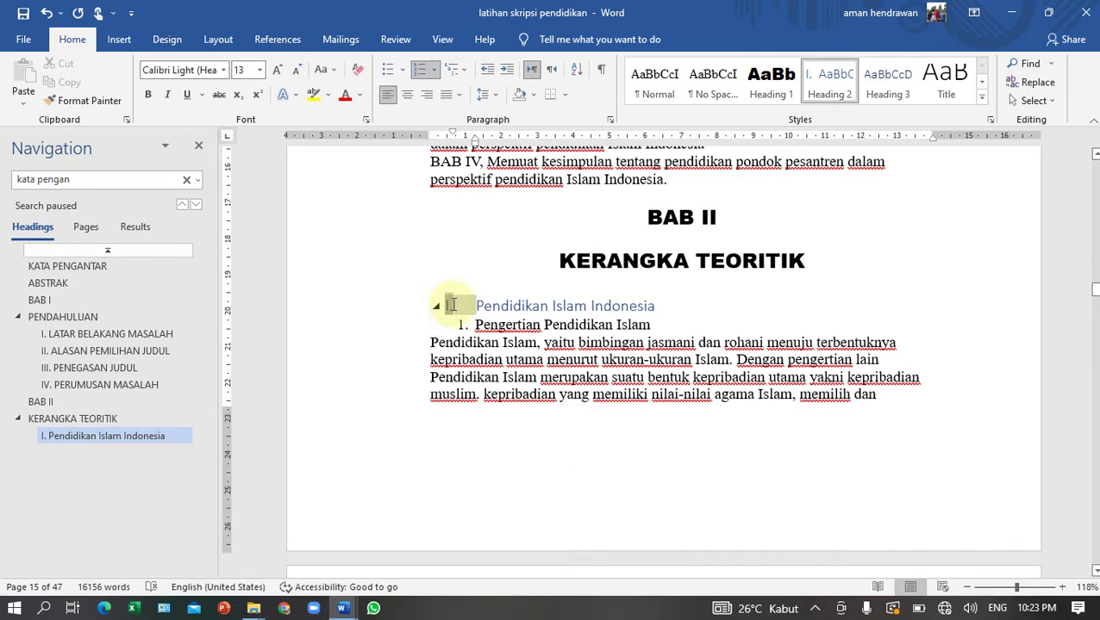
right_click(454, 309)
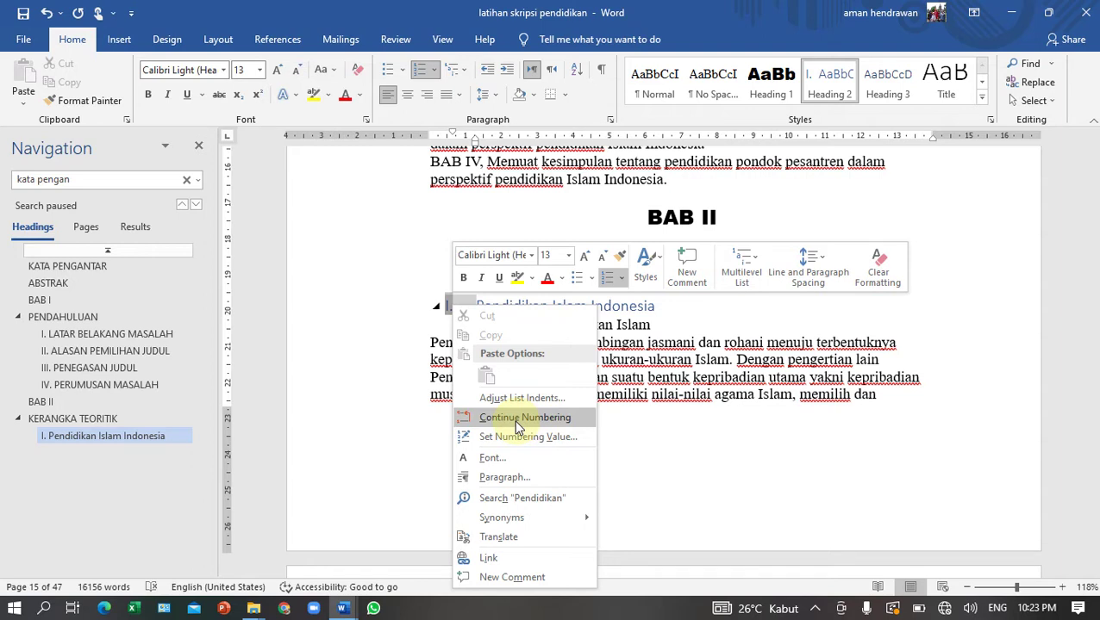
click(650, 394)
click(503, 358)
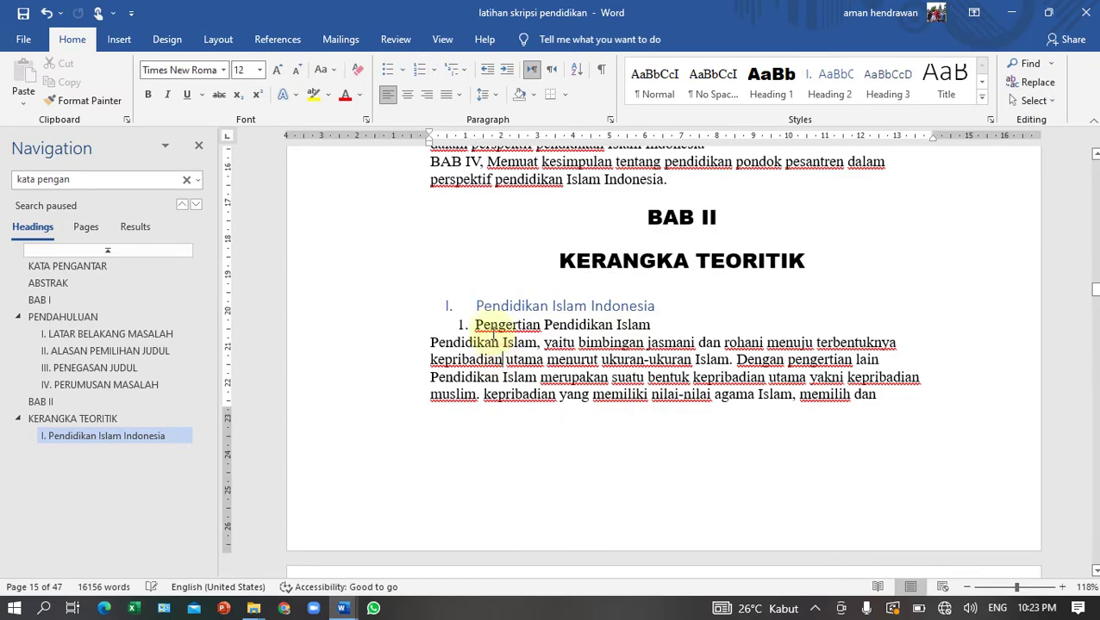
- Look through BAB II for its remaining subheadings, up to the start of BAB III
scroll(496, 345, down, 12)
scroll(496, 332, down, 15)
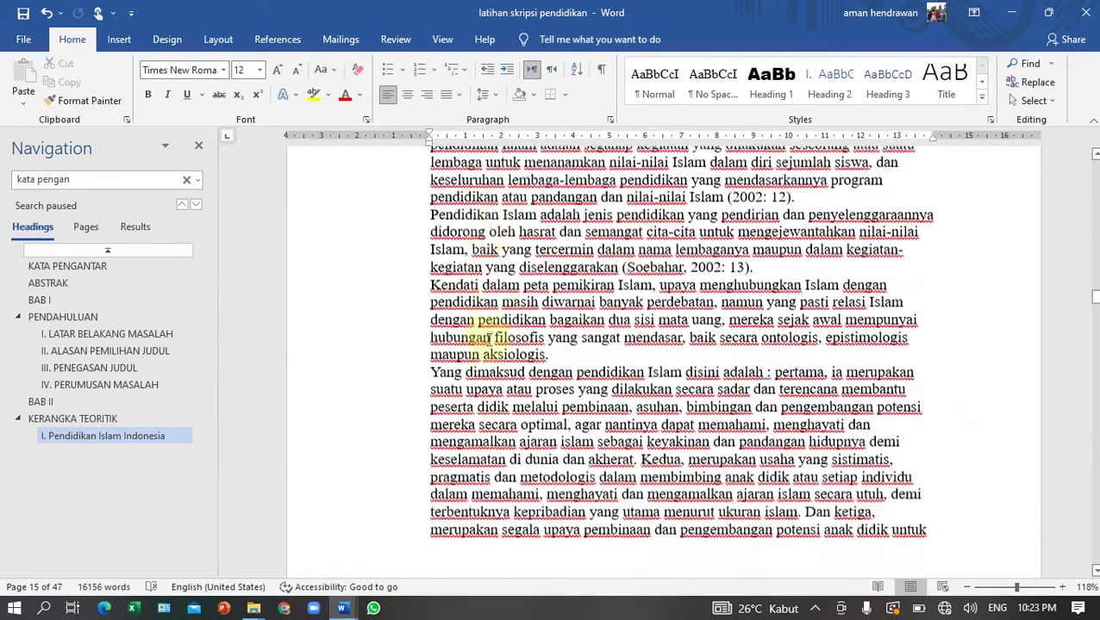
scroll(489, 359, down, 15)
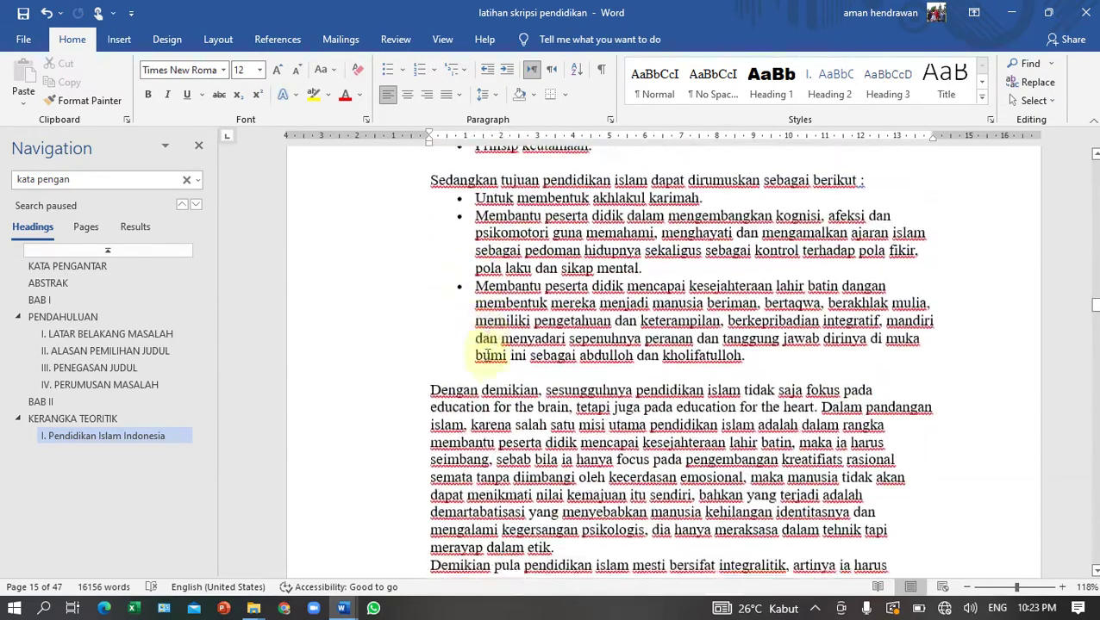
scroll(492, 439, down, 7)
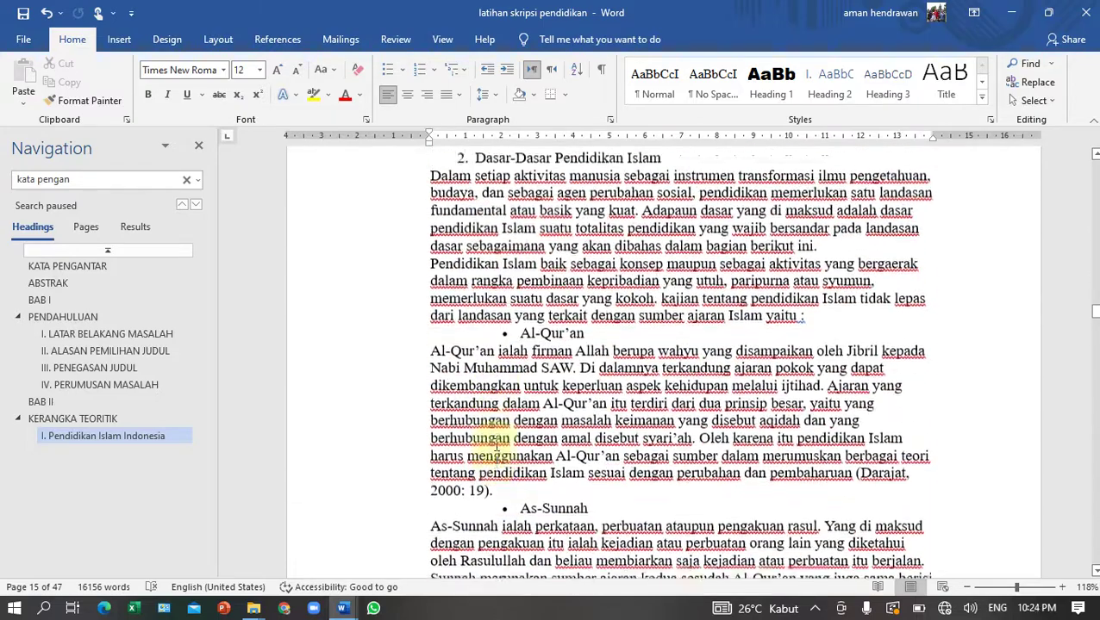
scroll(492, 439, up, 5)
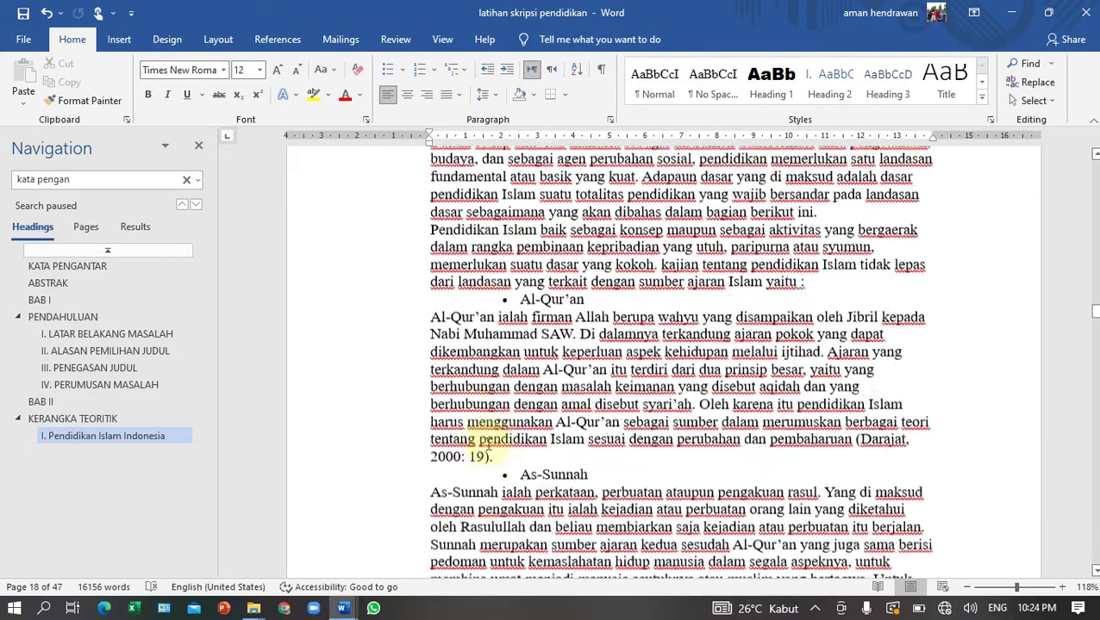
scroll(488, 442, down, 15)
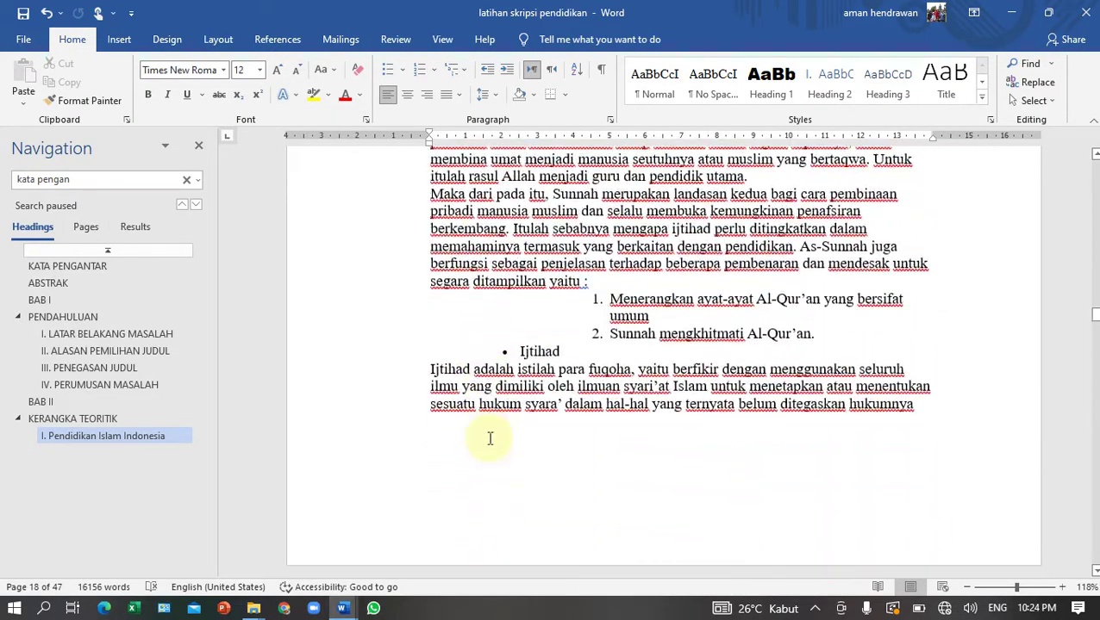
scroll(488, 431, down, 14)
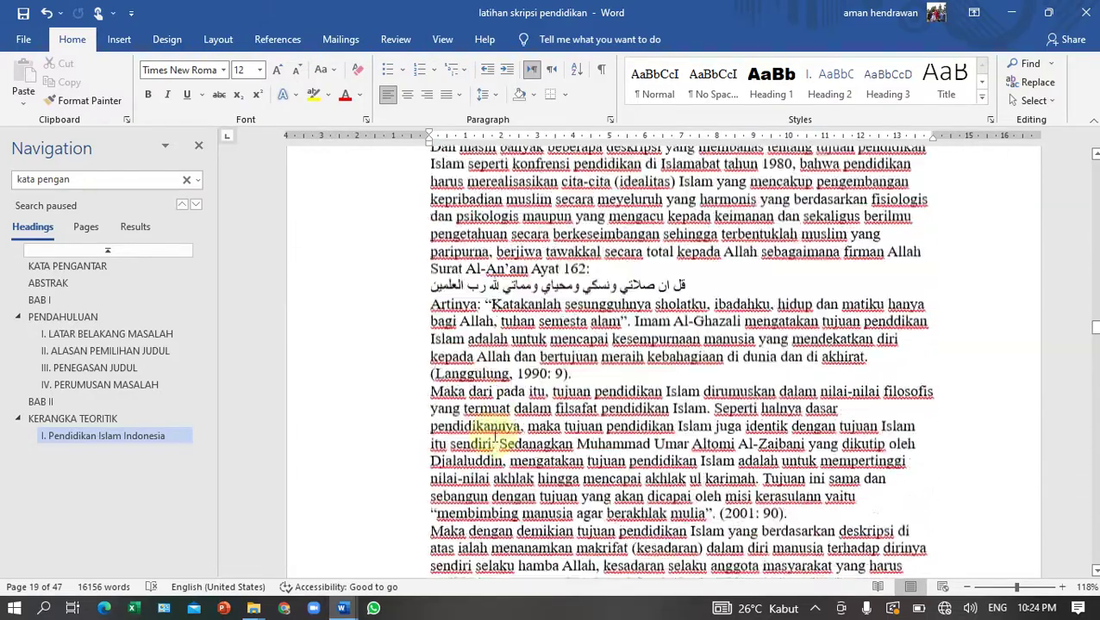
scroll(494, 436, down, 15)
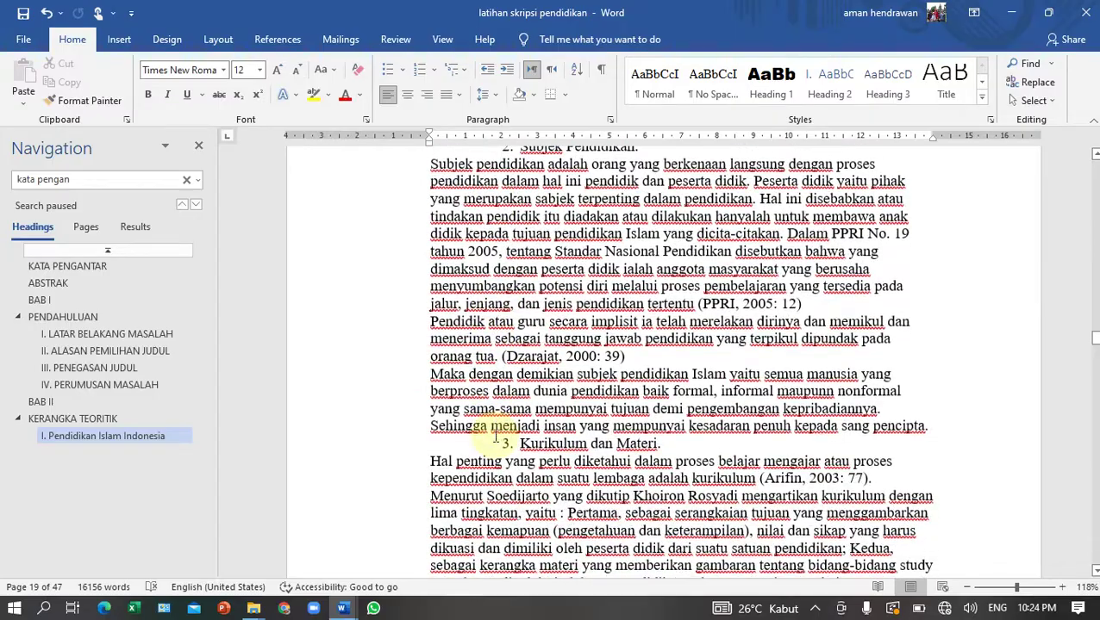
scroll(496, 437, down, 8)
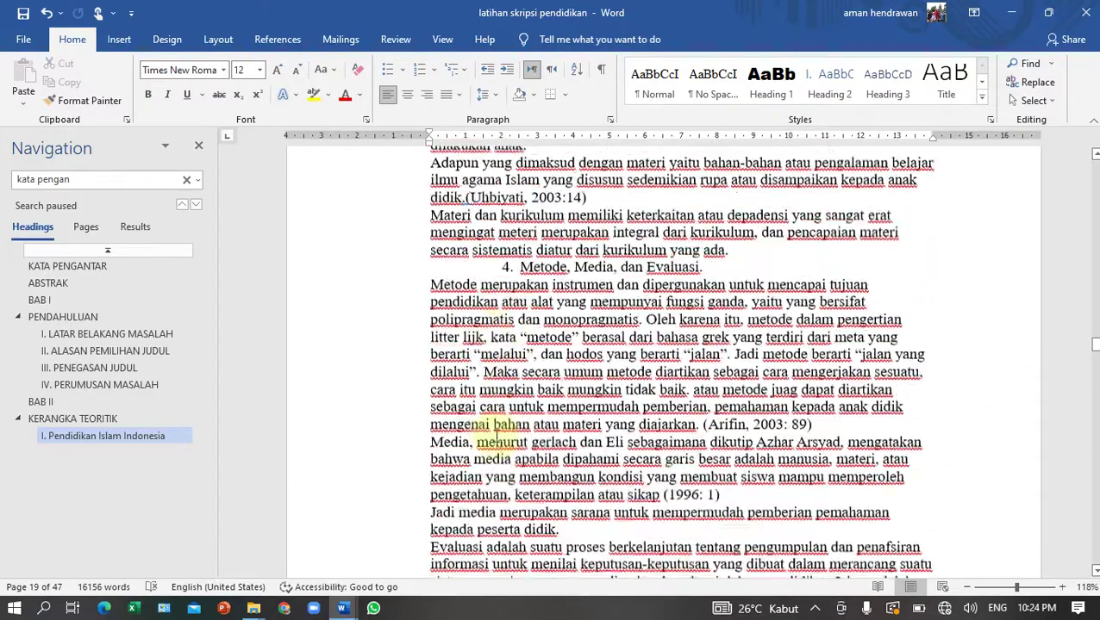
scroll(497, 439, down, 20)
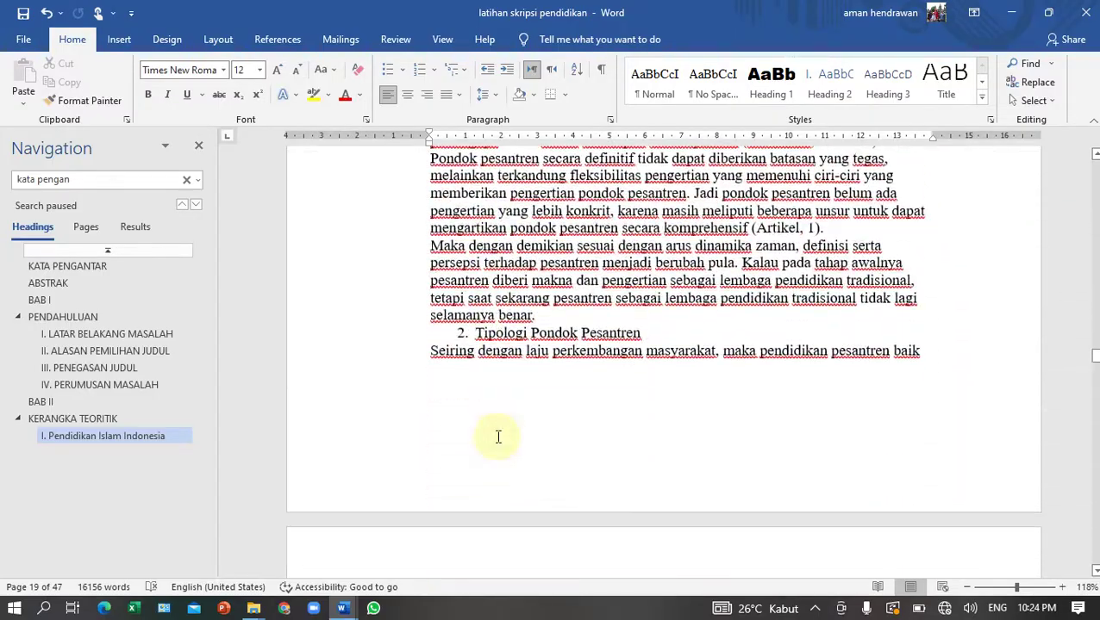
scroll(497, 437, down, 1)
scroll(498, 437, down, 5)
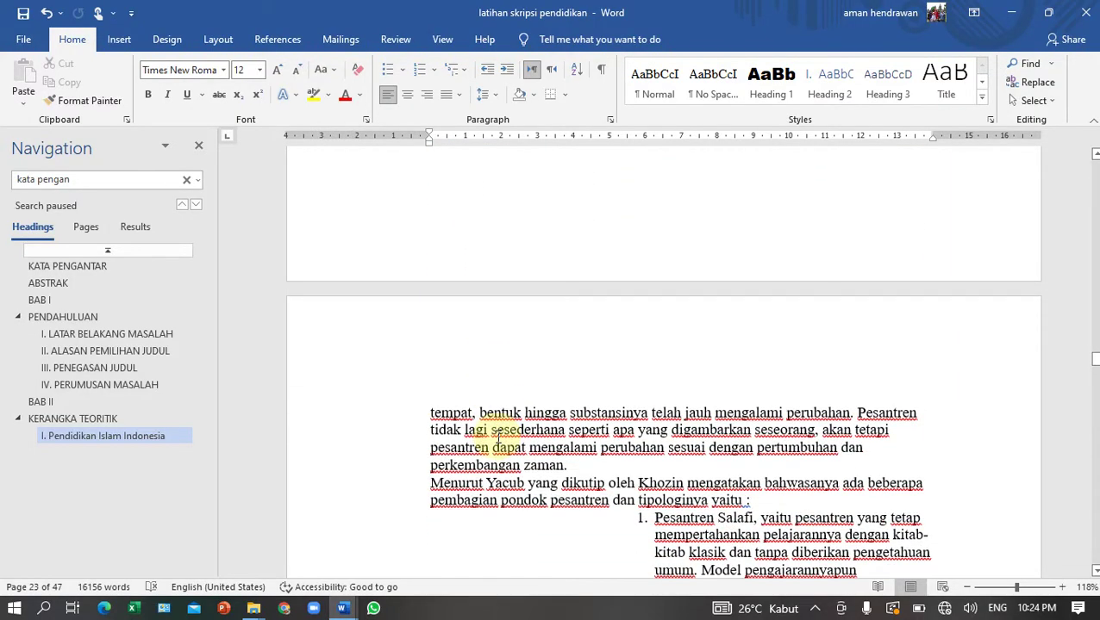
scroll(497, 438, down, 4)
scroll(497, 437, down, 12)
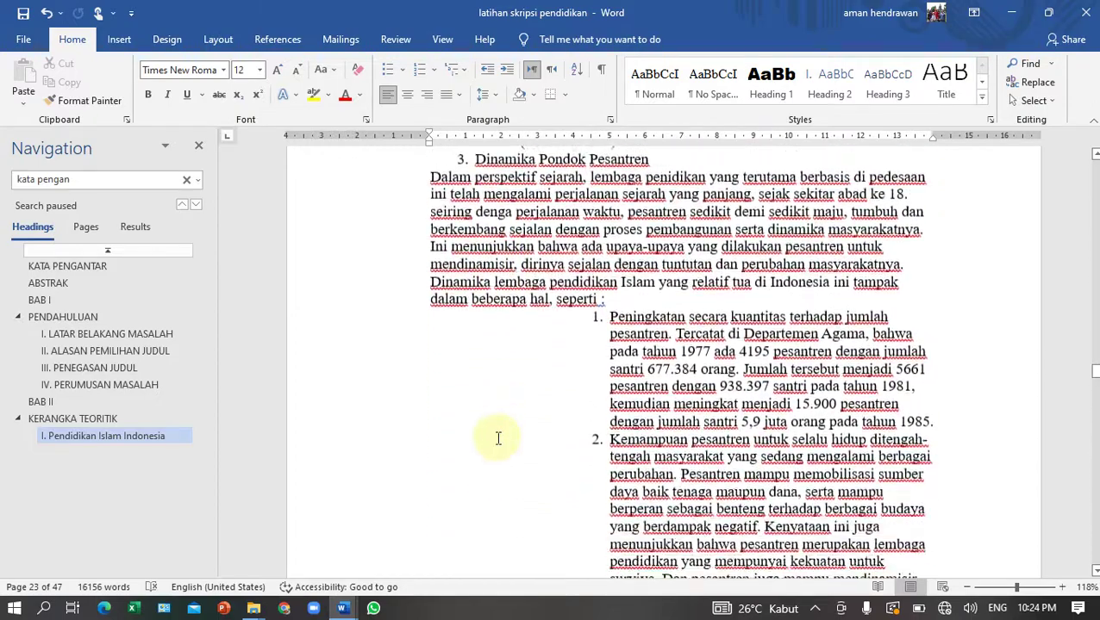
scroll(497, 439, down, 8)
scroll(498, 441, down, 8)
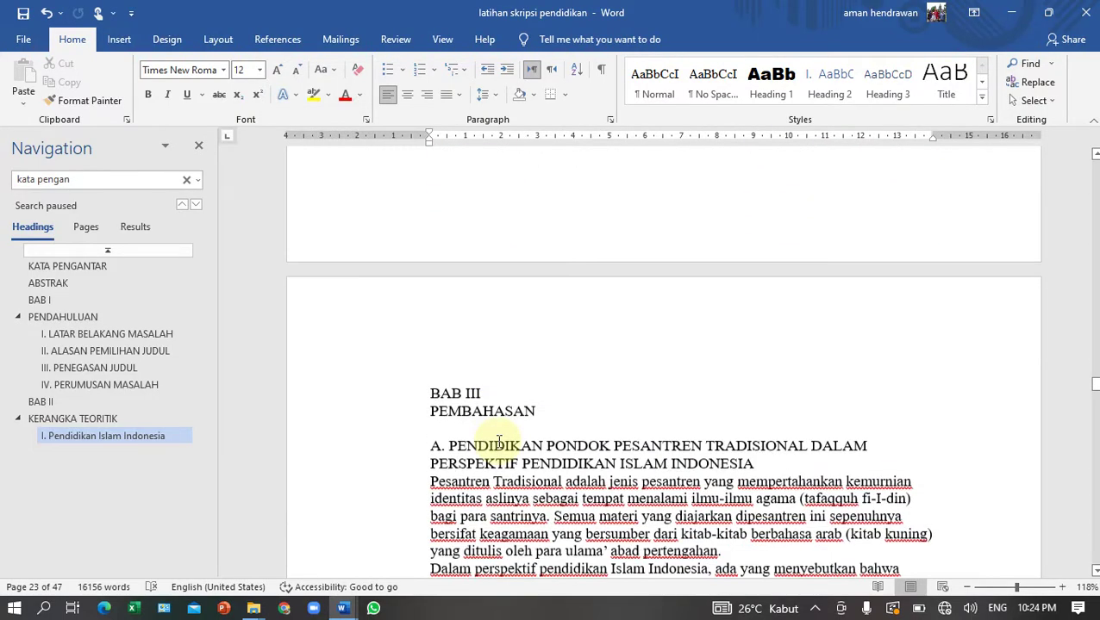
- Recheck the numbered subheadings of BAB II, going back up to the KERANGKA TEORITIK title
scroll(498, 441, up, 20)
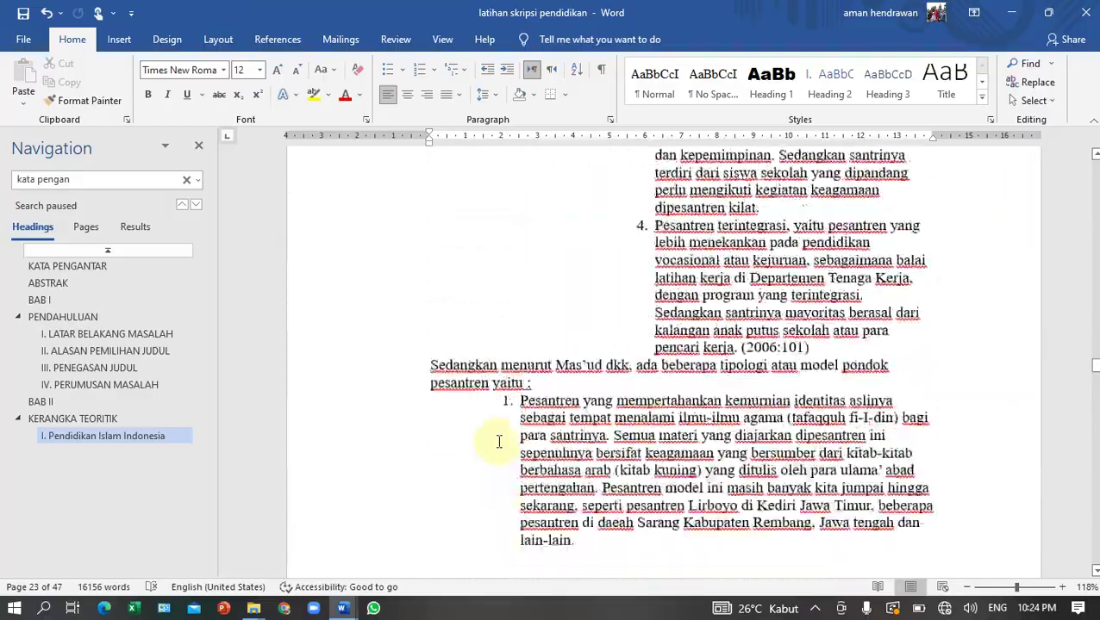
scroll(499, 442, down, 15)
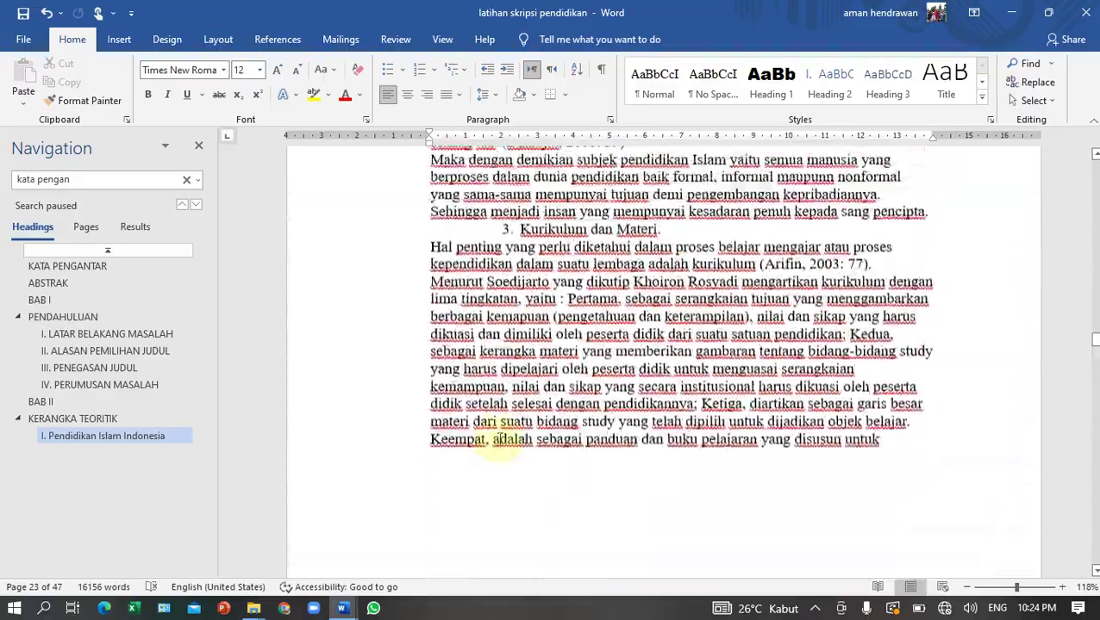
scroll(500, 441, up, 10)
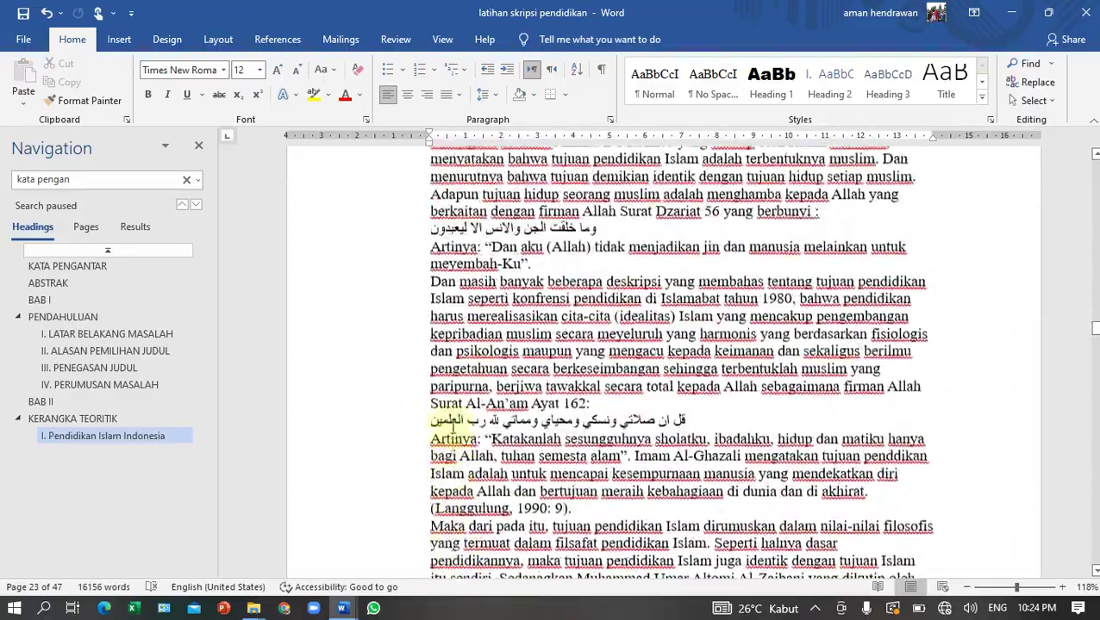
scroll(451, 428, up, 10)
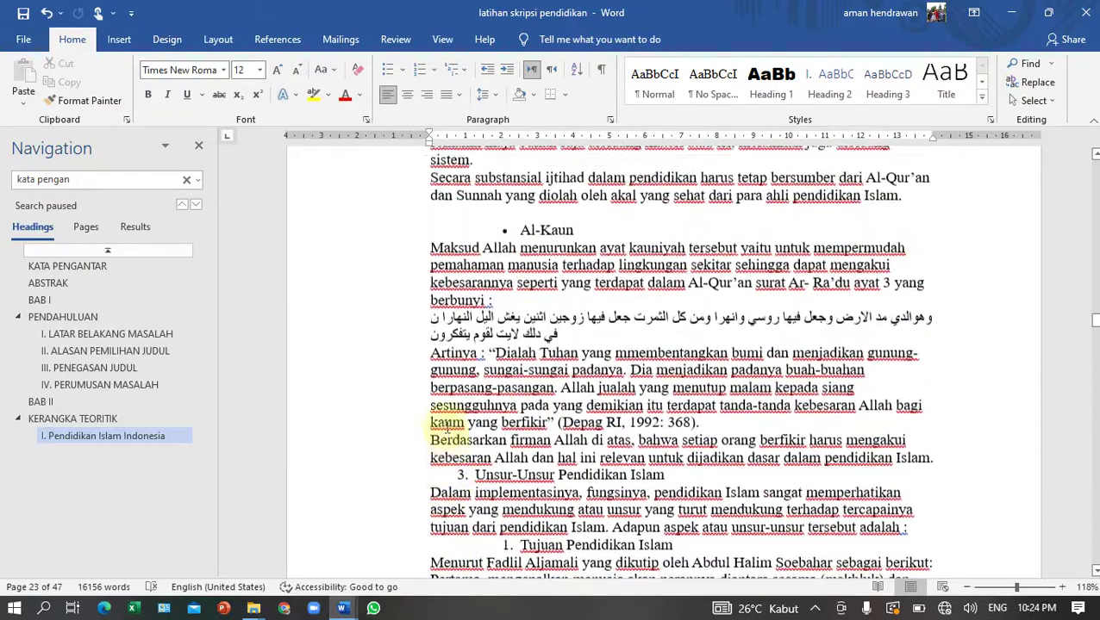
scroll(435, 429, up, 10)
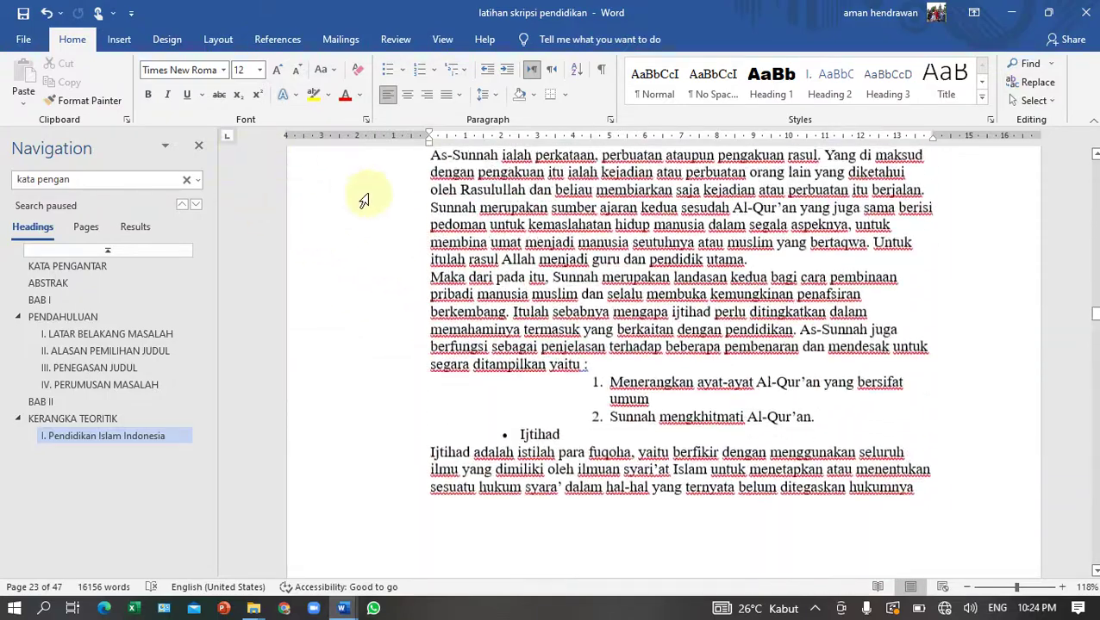
scroll(415, 310, up, 3)
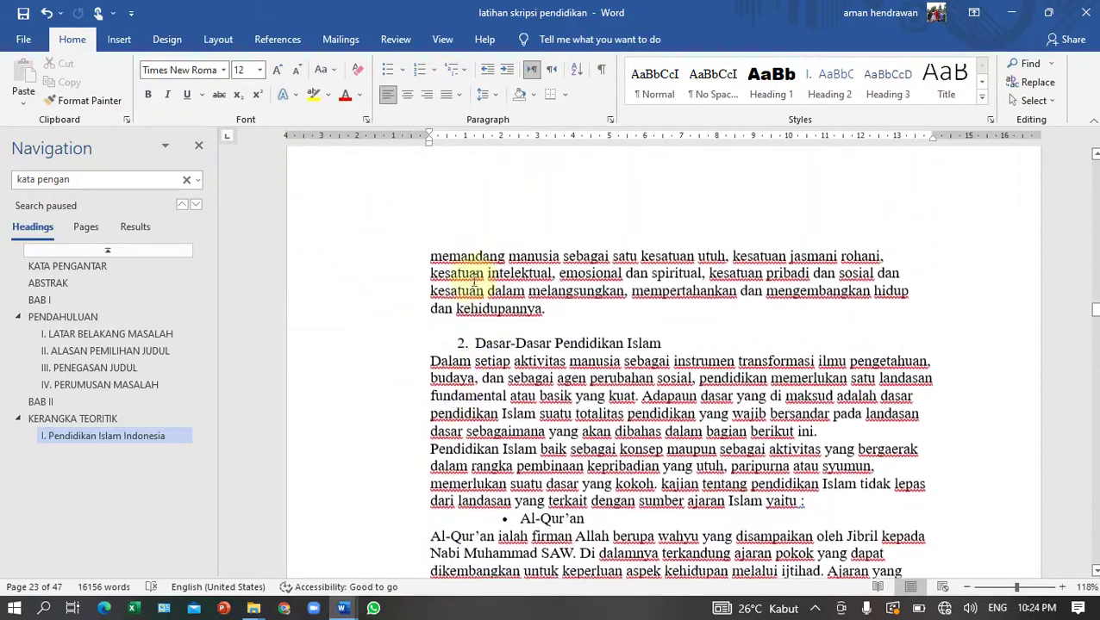
scroll(526, 343, up, 15)
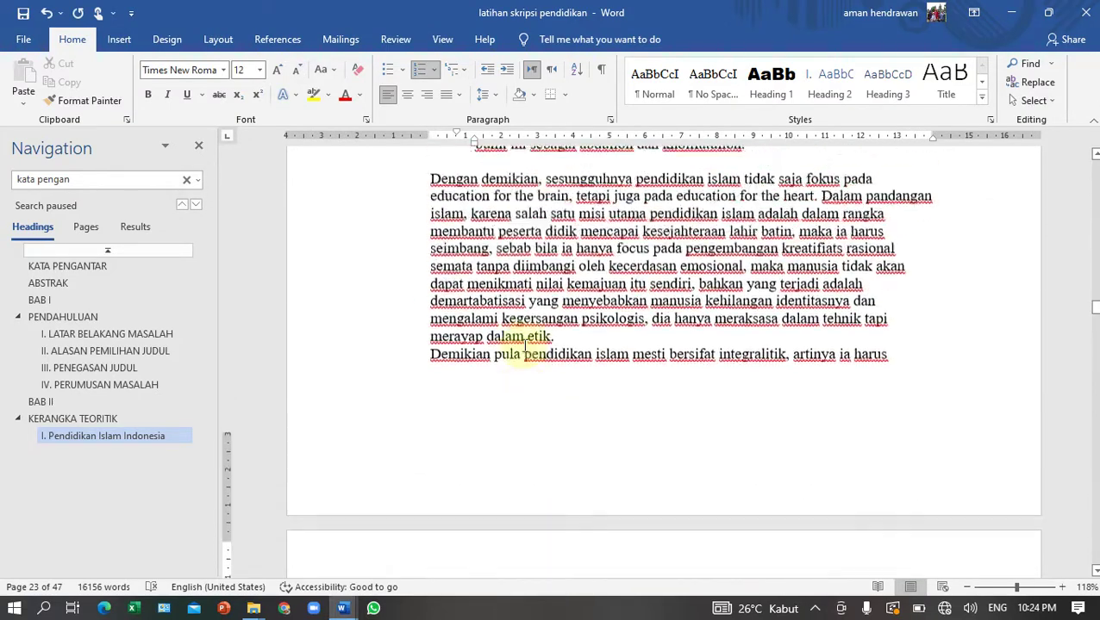
scroll(522, 343, up, 12)
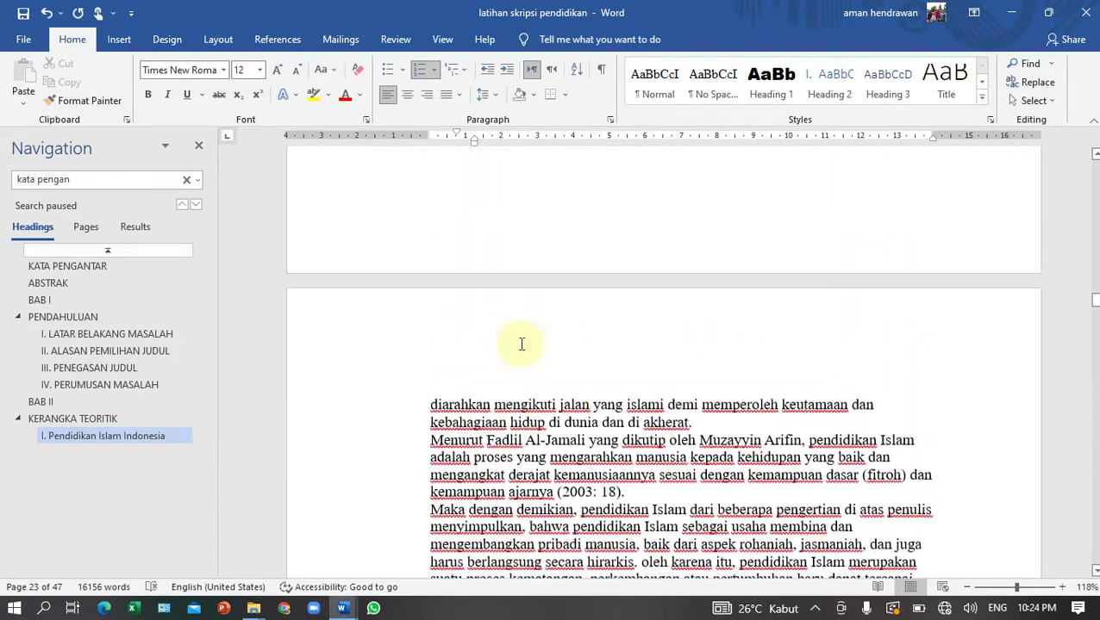
scroll(522, 343, up, 15)
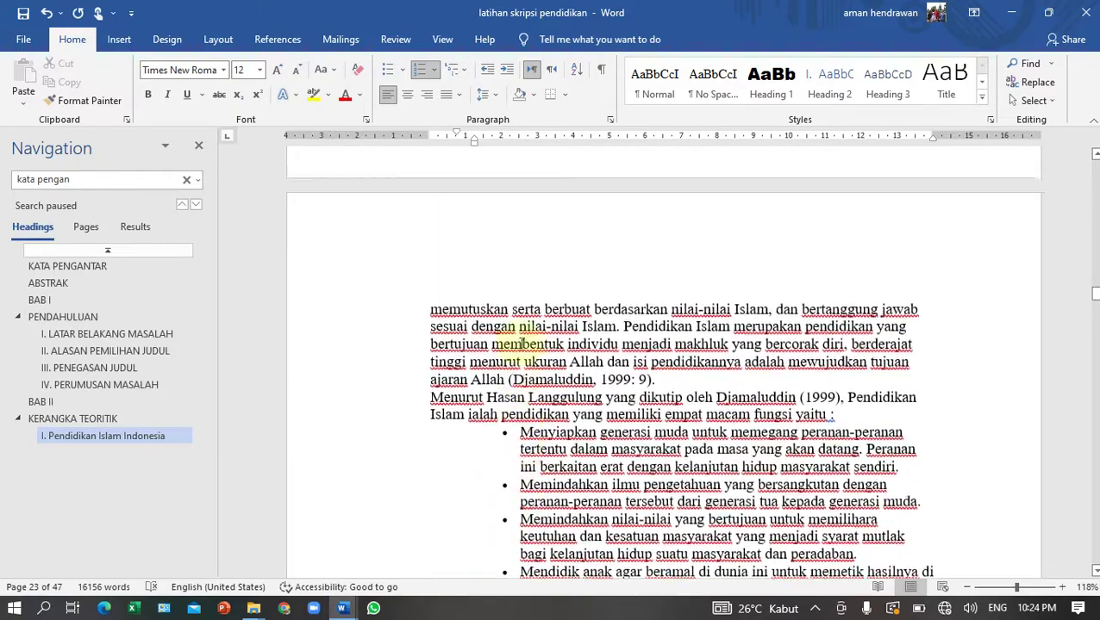
scroll(521, 342, down, 2)
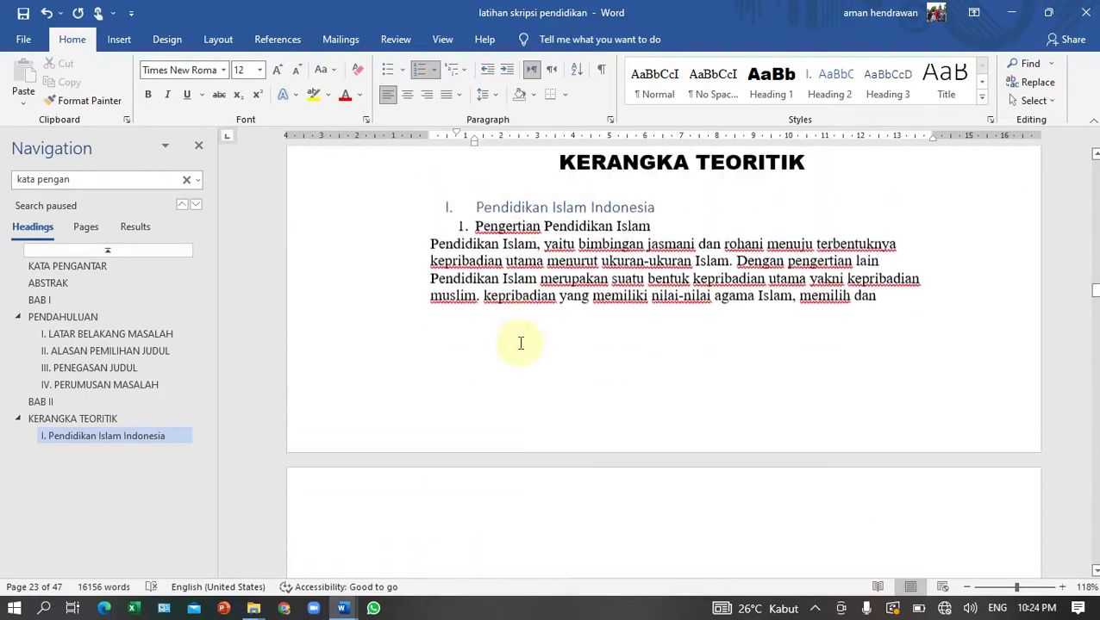
scroll(508, 328, up, 1)
scroll(570, 283, down, 5)
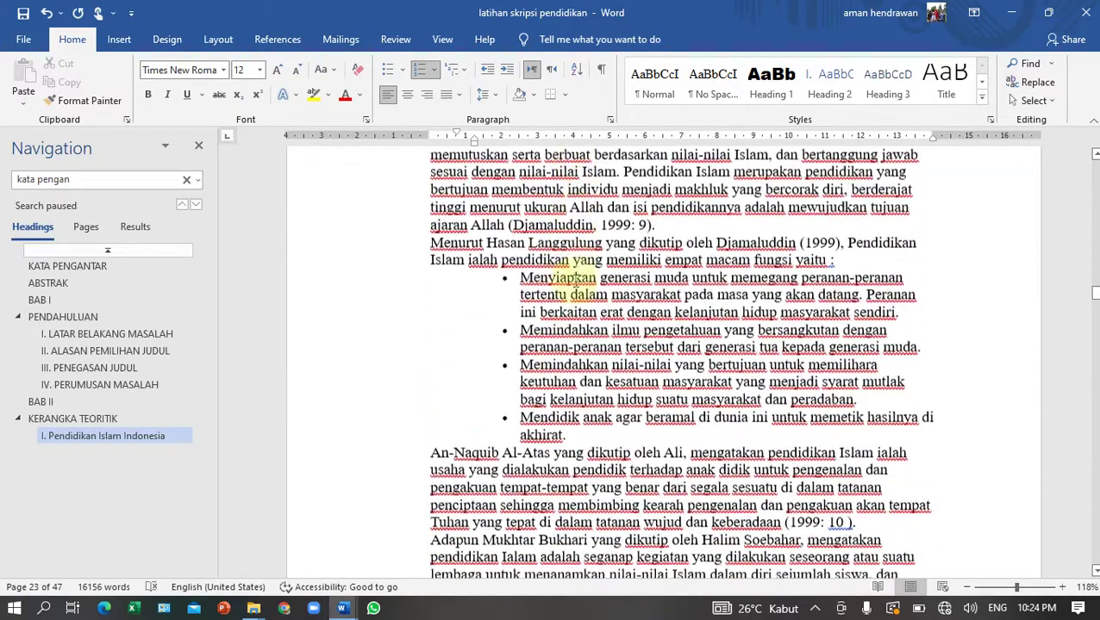
- Apply the Heading 2 style to the Dasar-Dasar Pendidikan Islam subheading in BAB II
scroll(572, 282, down, 15)
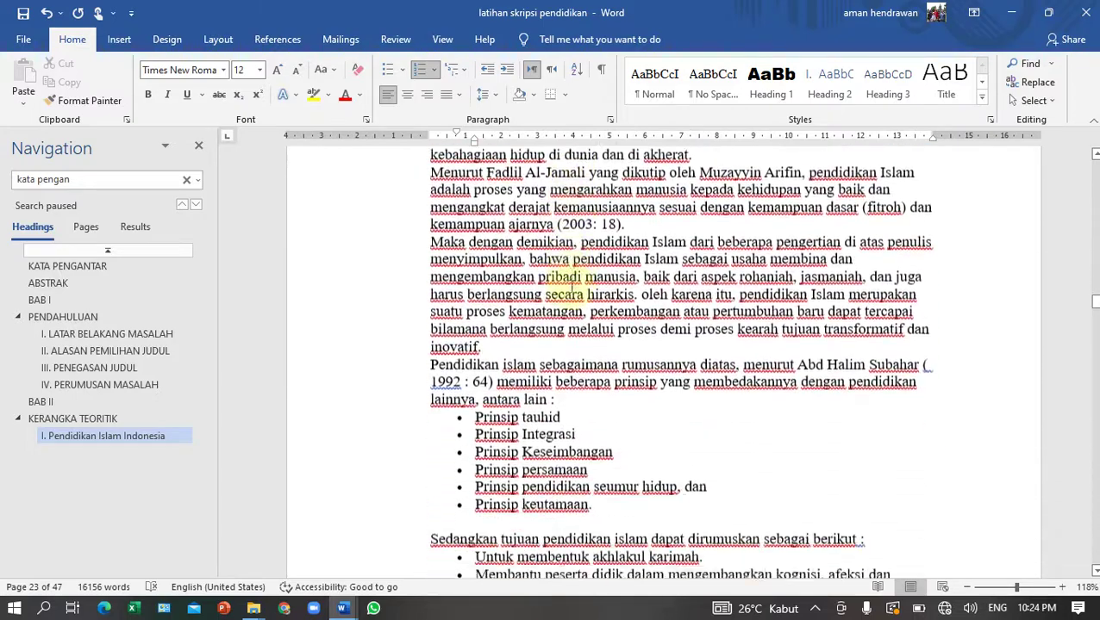
scroll(571, 287, down, 16)
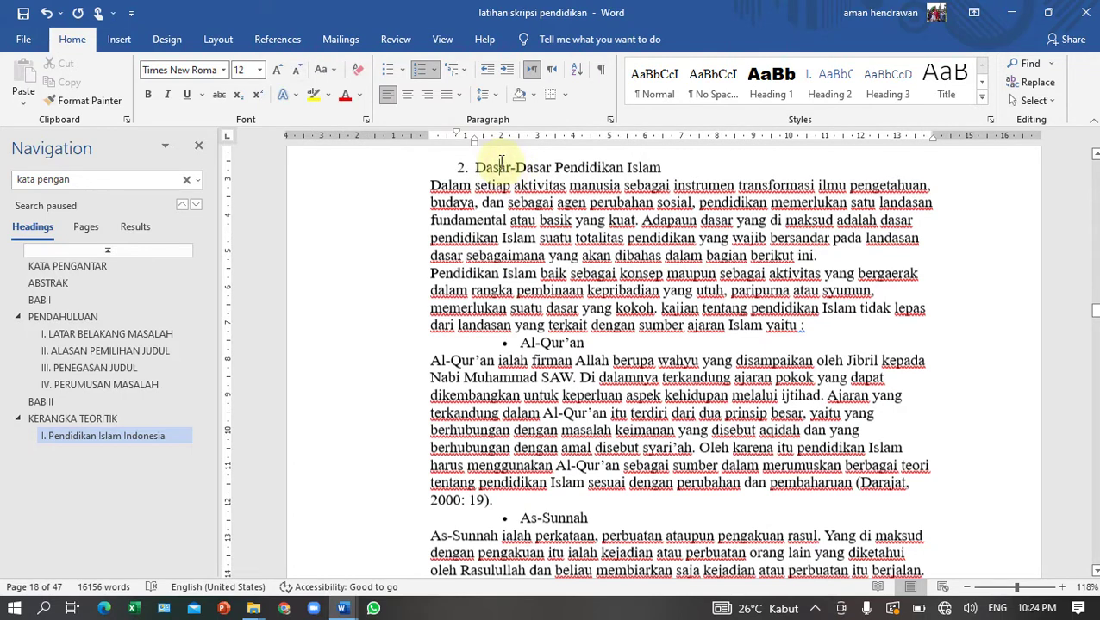
click(829, 91)
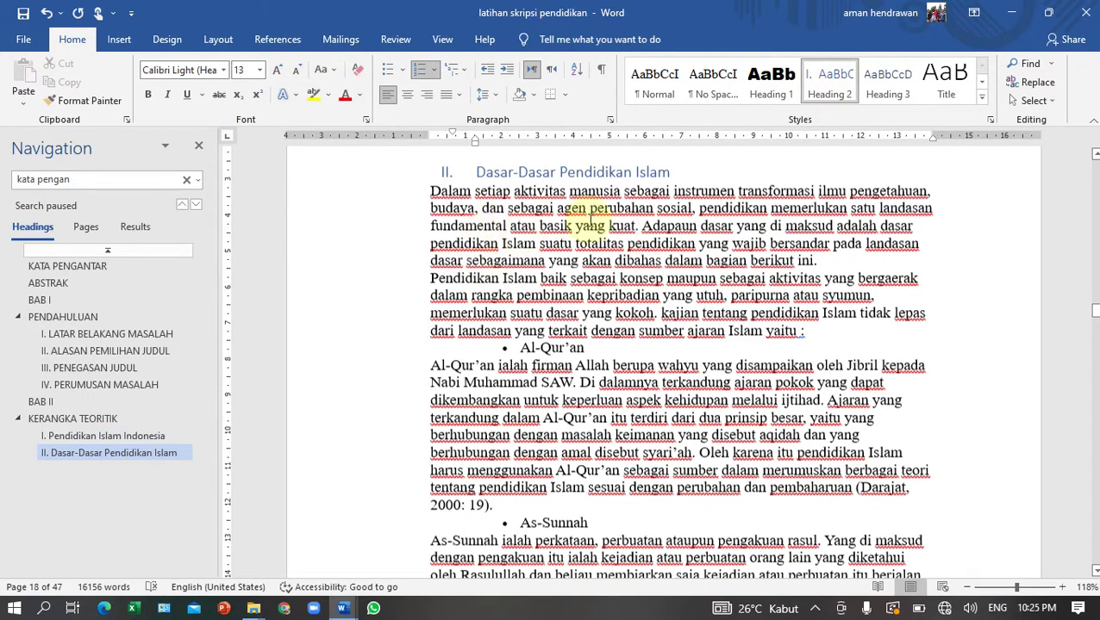
- Apply the Heading 2 style to the Unsur-Unsur Pendidikan Islam subheading in BAB II
scroll(564, 272, down, 8)
scroll(565, 274, down, 12)
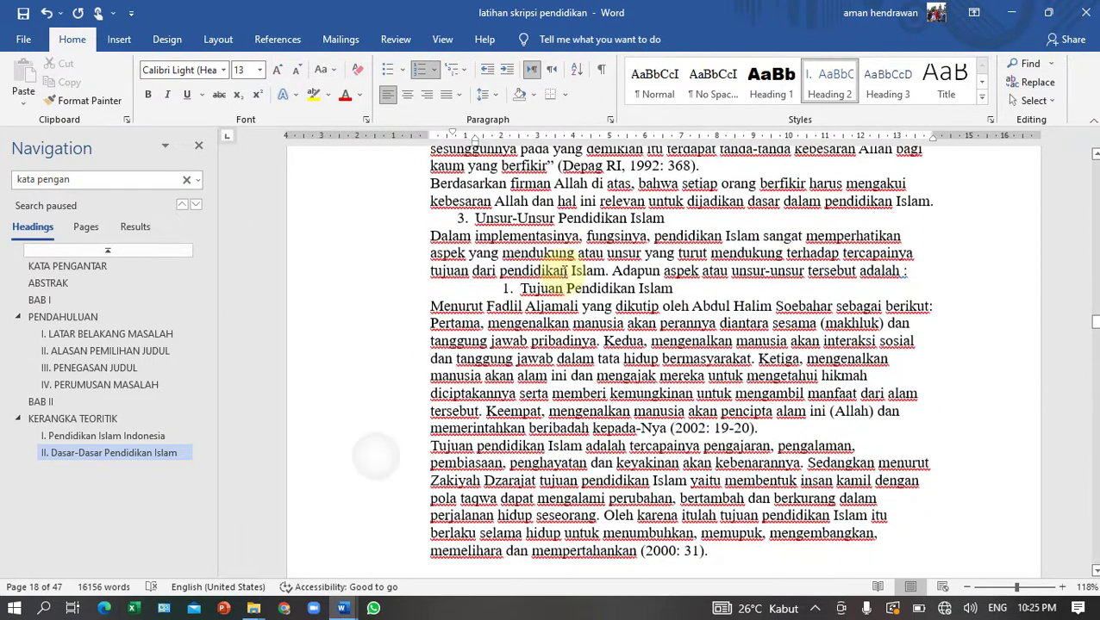
scroll(562, 276, down, 1)
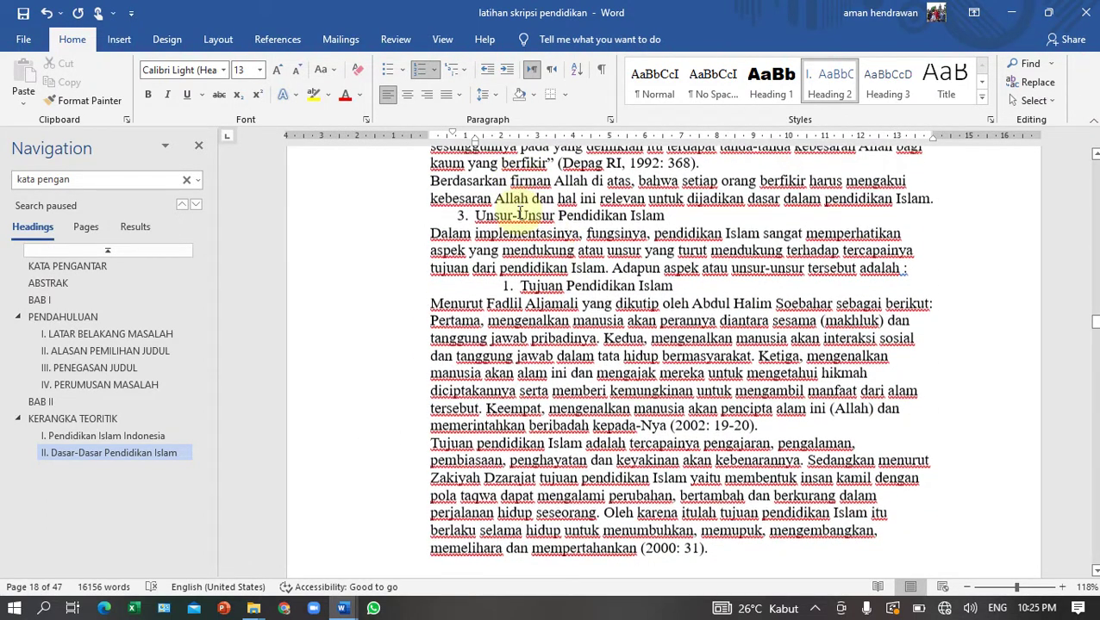
click(518, 213)
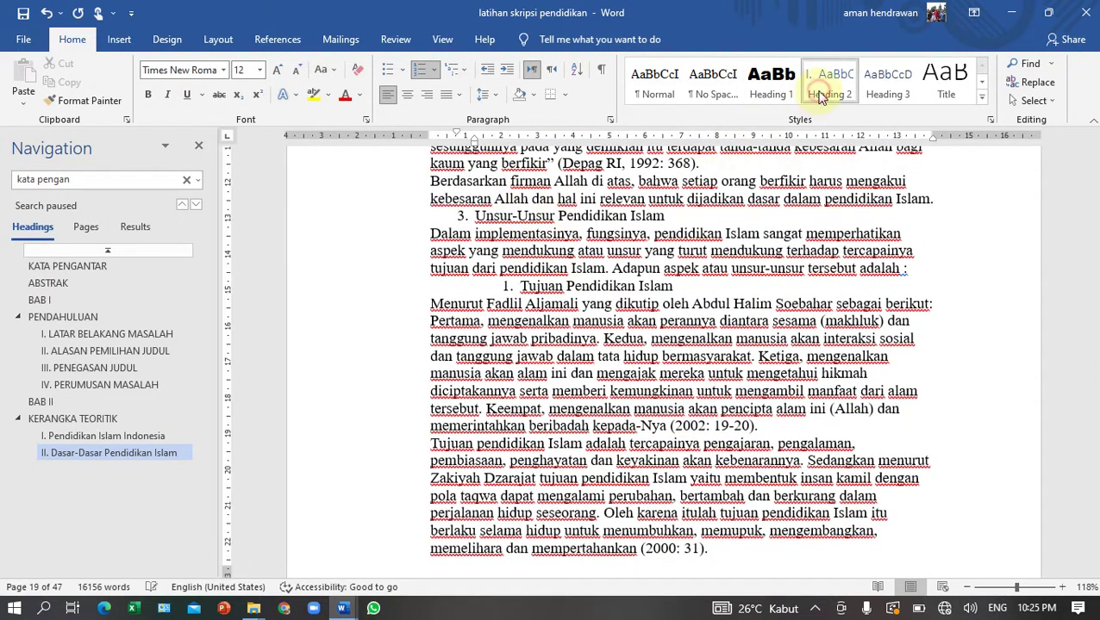
click(819, 97)
scroll(633, 215, up, 2)
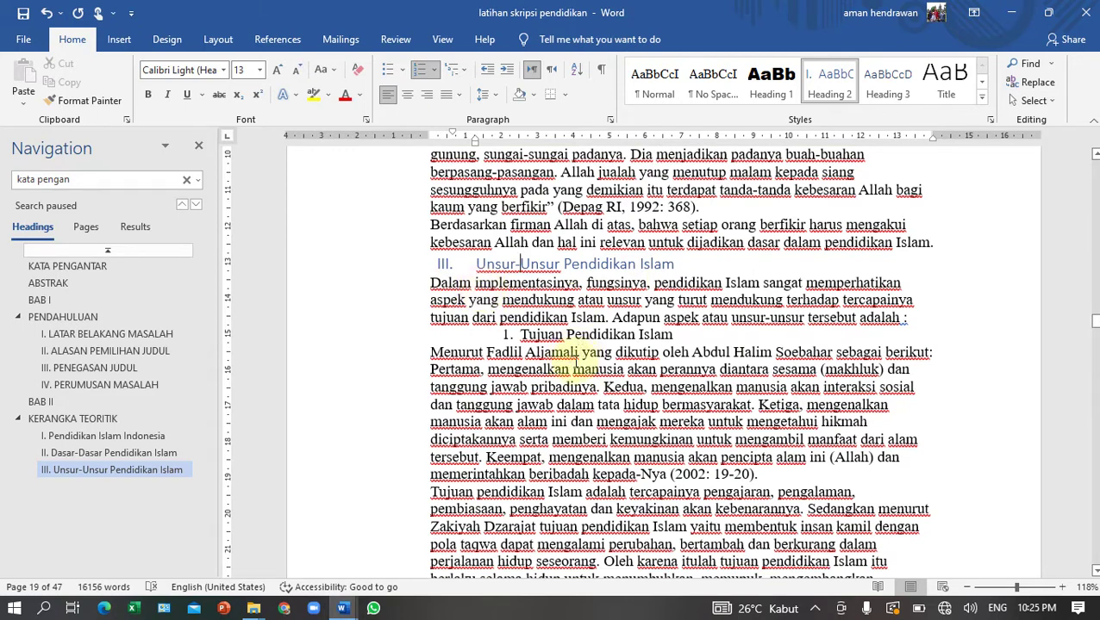
scroll(574, 367, up, 5)
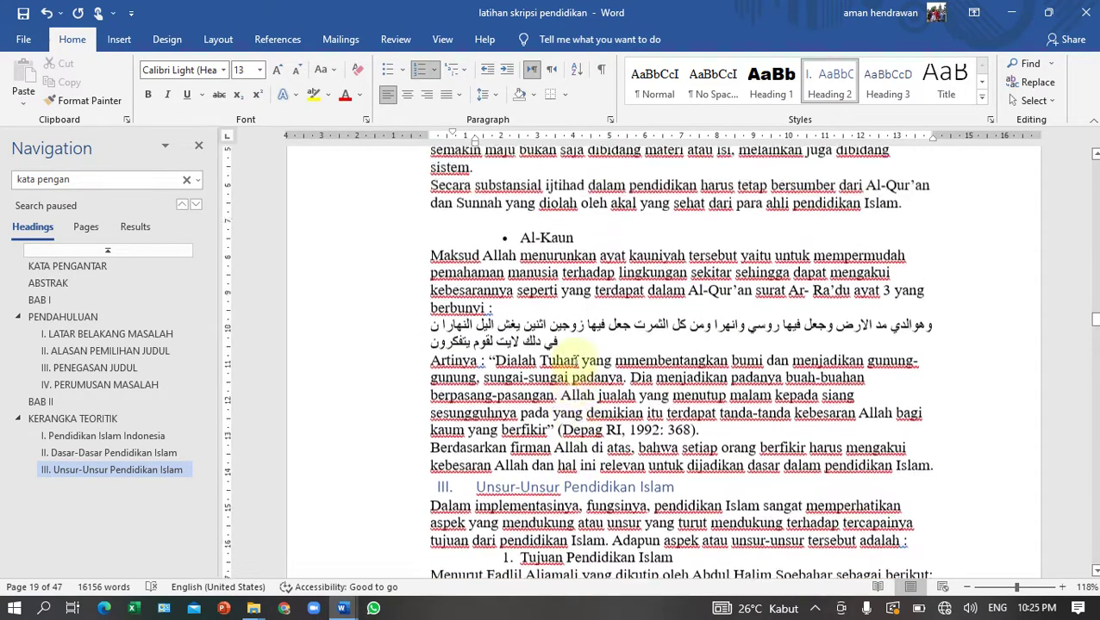
scroll(559, 360, up, 1)
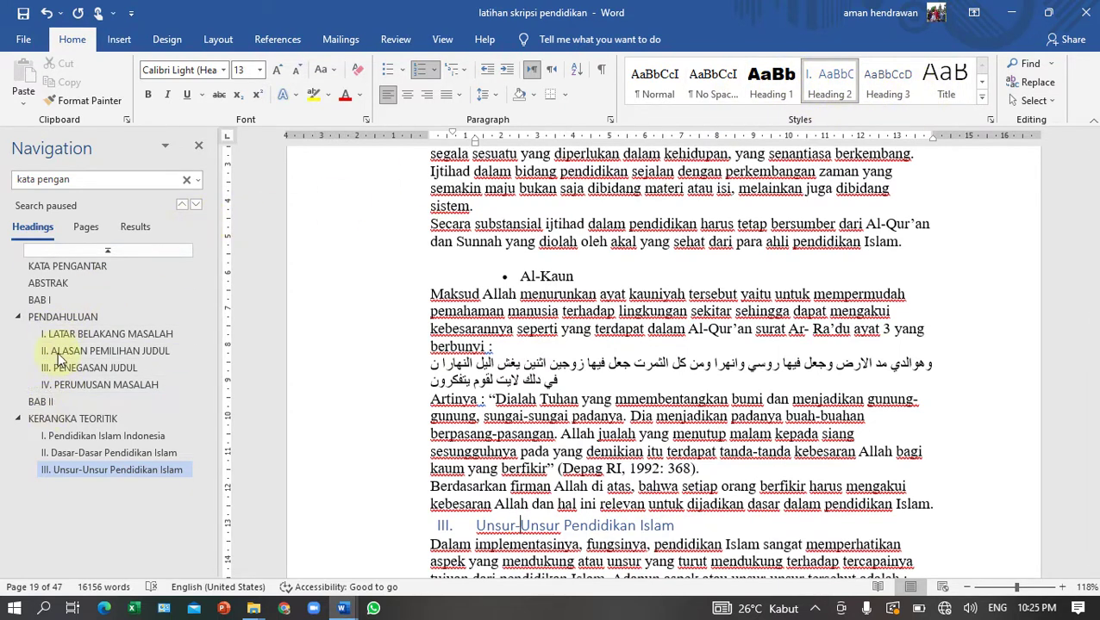
- Look through the existing headings and the text of BAB I for third-level subheadings, down to the list of reasons under ALASAN PEMILIHAN JUDUL
click(78, 336)
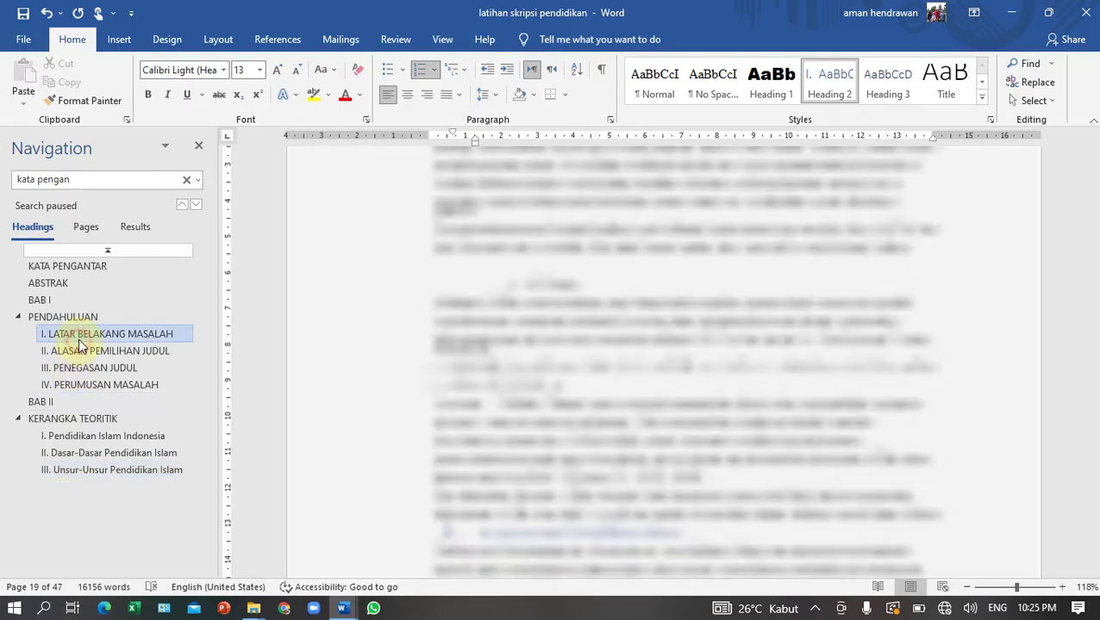
click(48, 284)
click(84, 368)
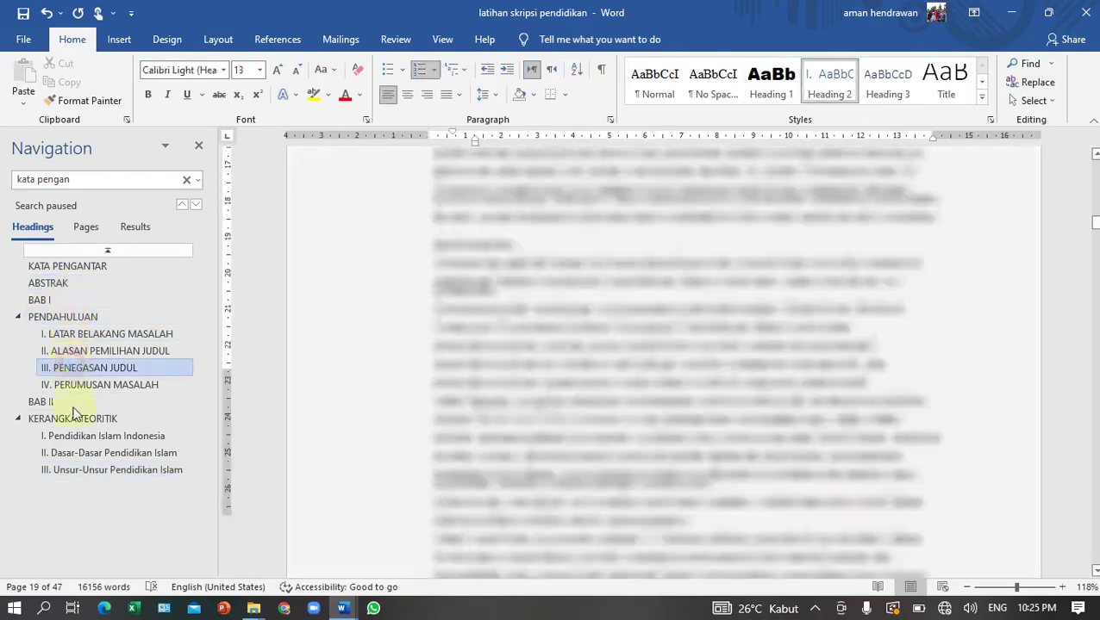
click(75, 418)
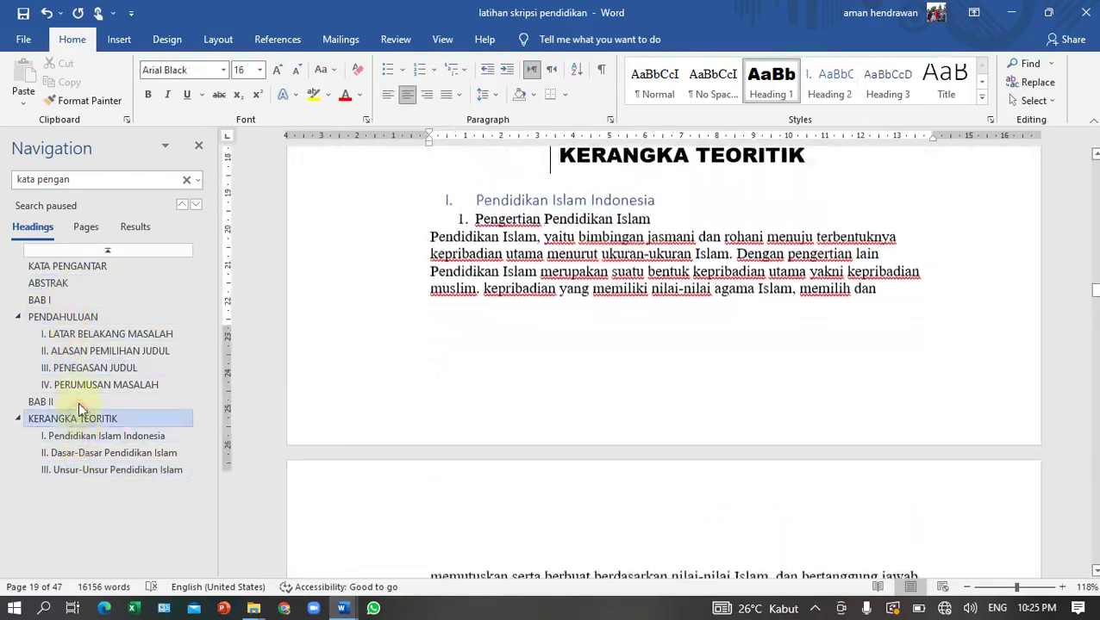
click(79, 384)
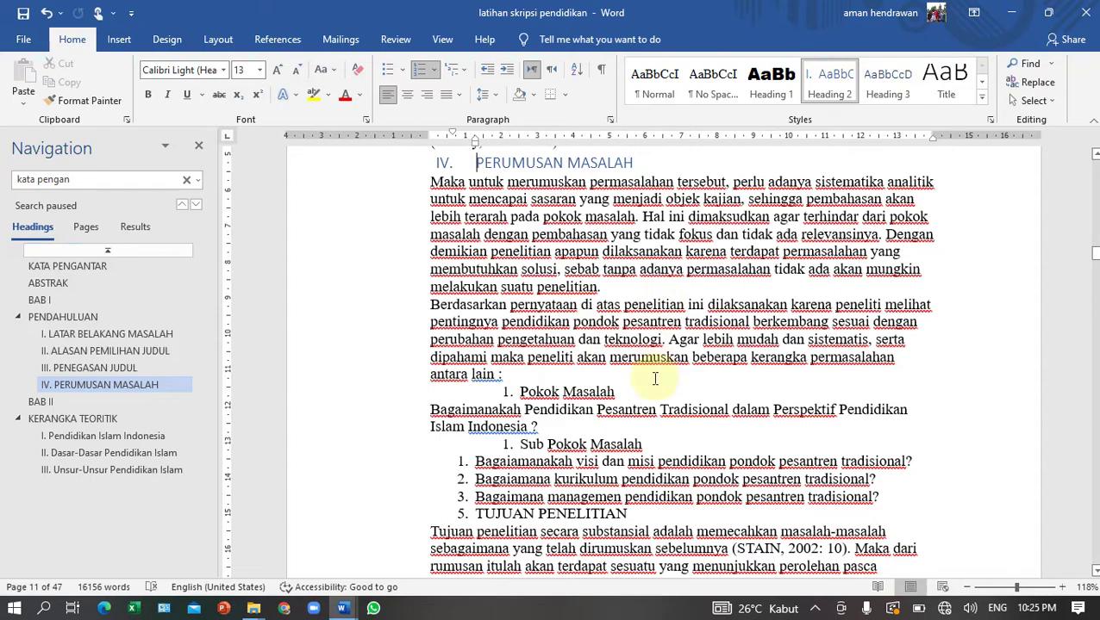
scroll(655, 380, up, 10)
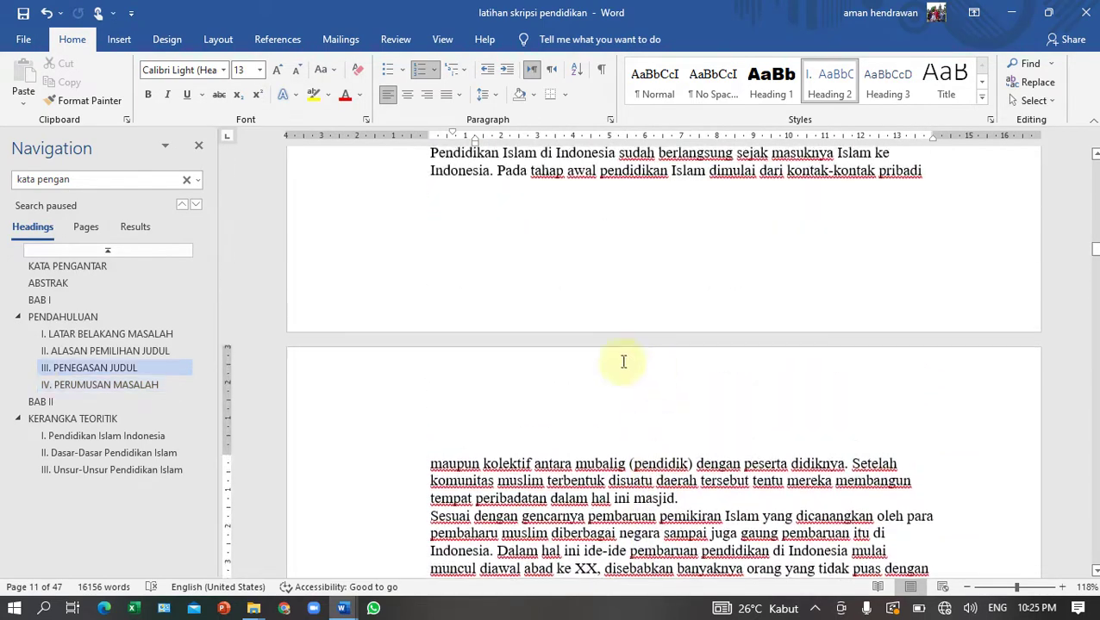
click(38, 300)
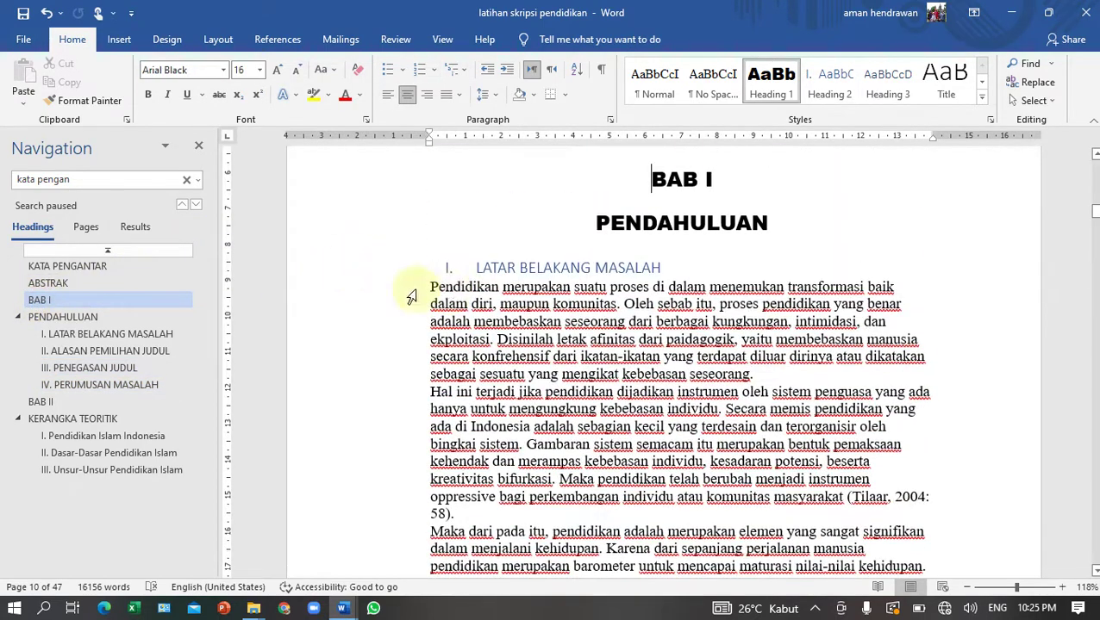
scroll(504, 307, down, 15)
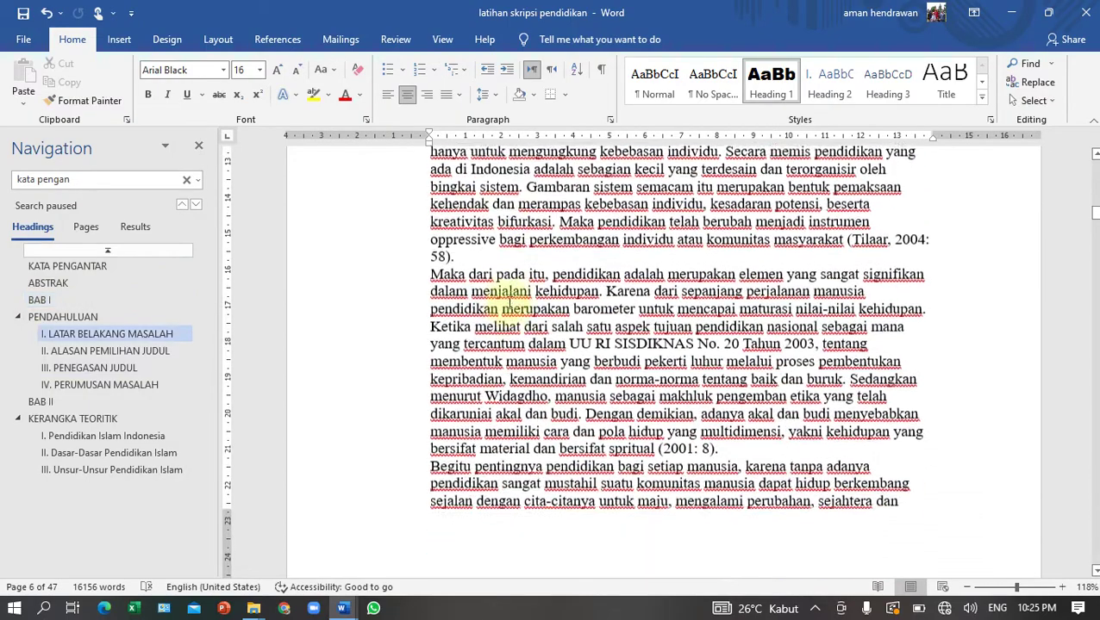
scroll(509, 344, down, 20)
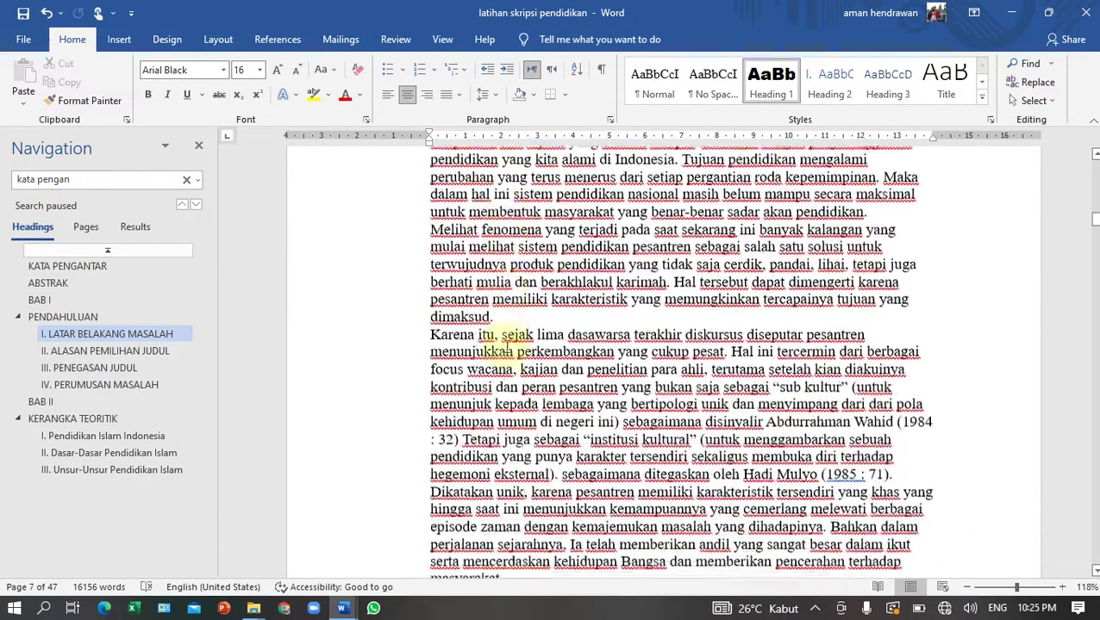
scroll(506, 345, down, 20)
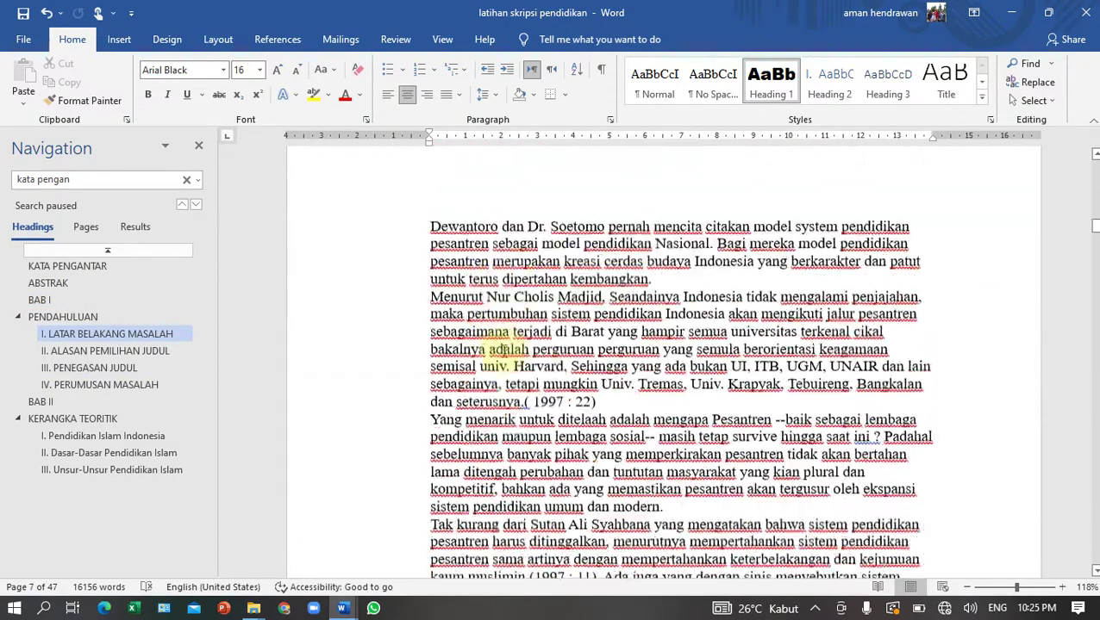
scroll(502, 345, down, 15)
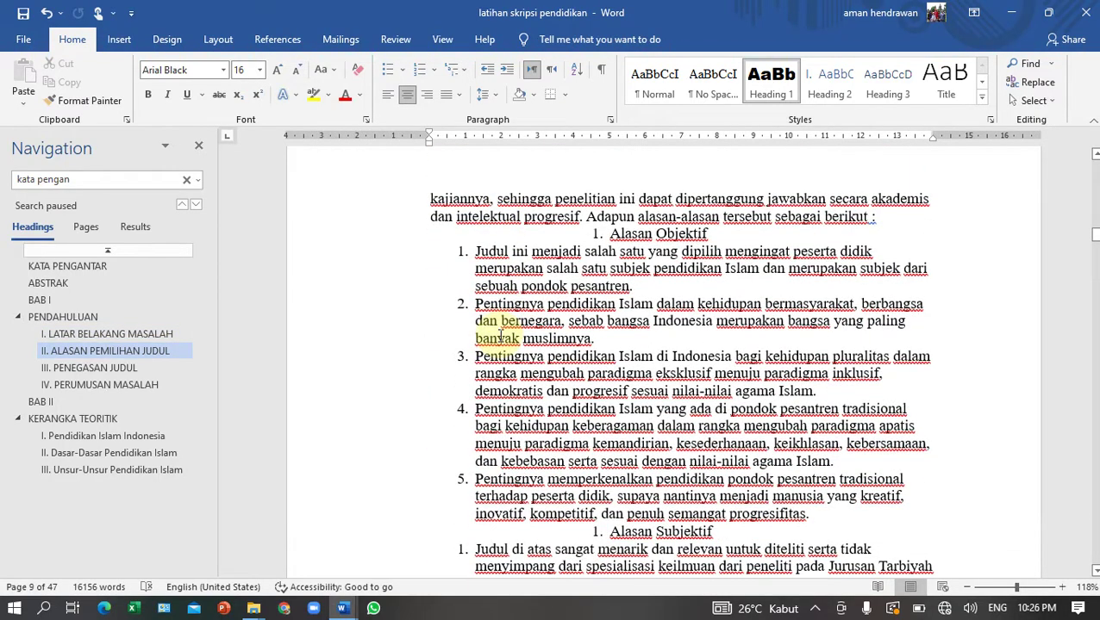
- Apply the Heading 3 style to the Alasan Objektif subheading under ALASAN PEMILIHAN JUDUL
click(651, 241)
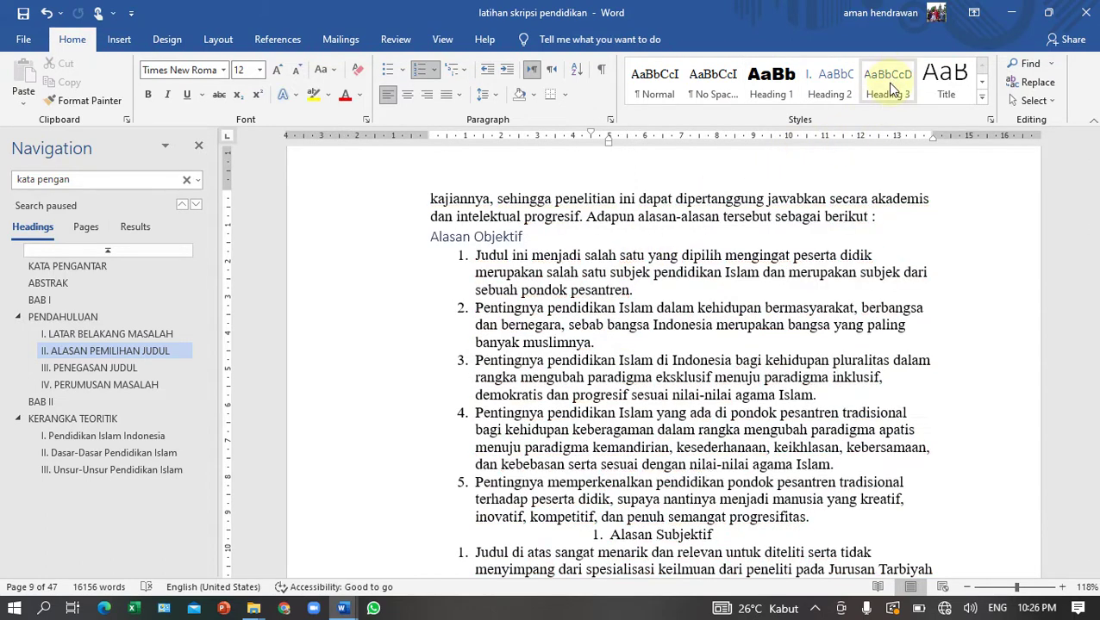
click(889, 83)
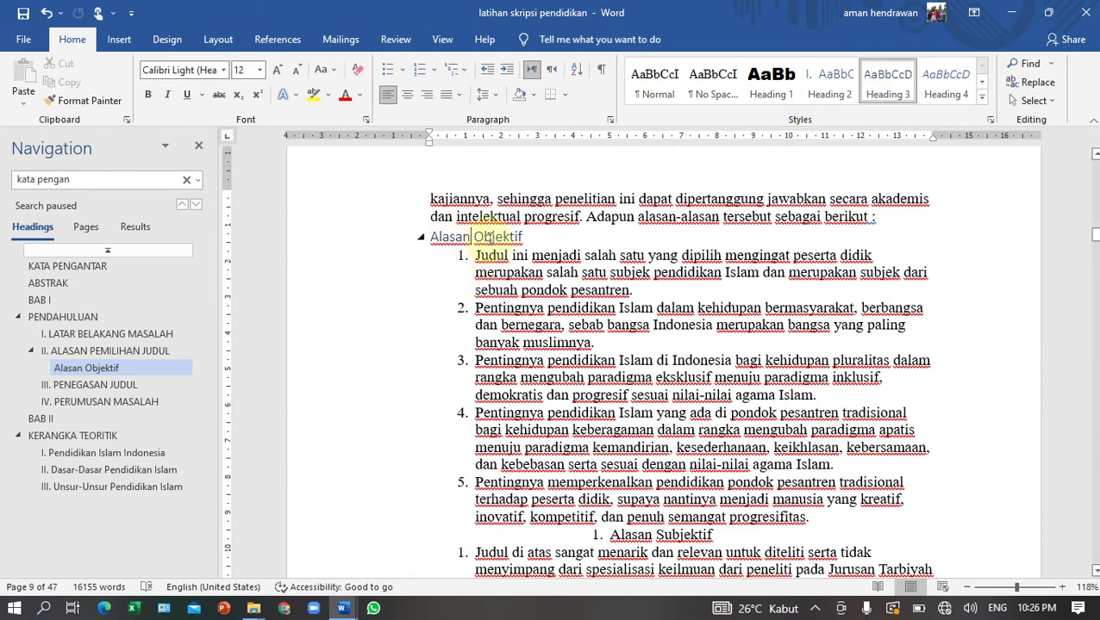
click(887, 88)
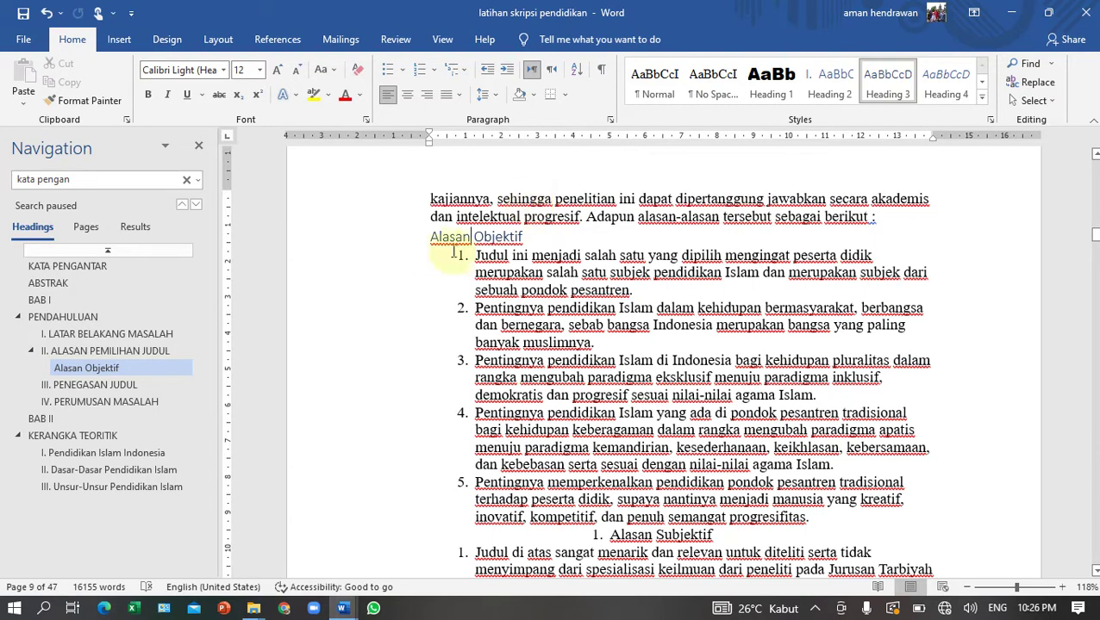
click(431, 238)
click(877, 76)
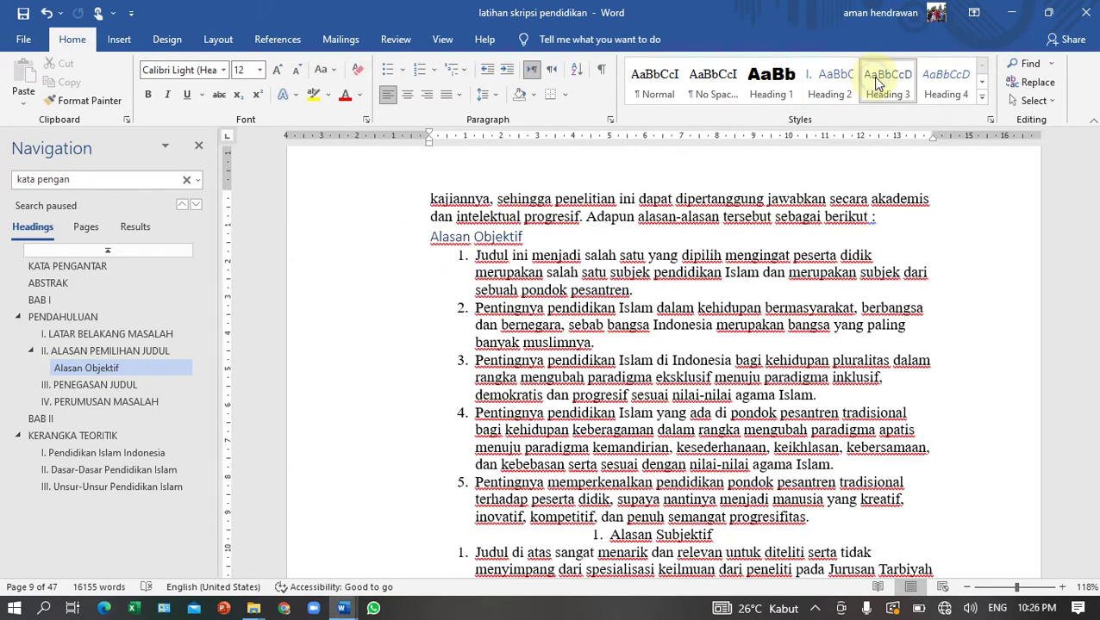
right_click(875, 75)
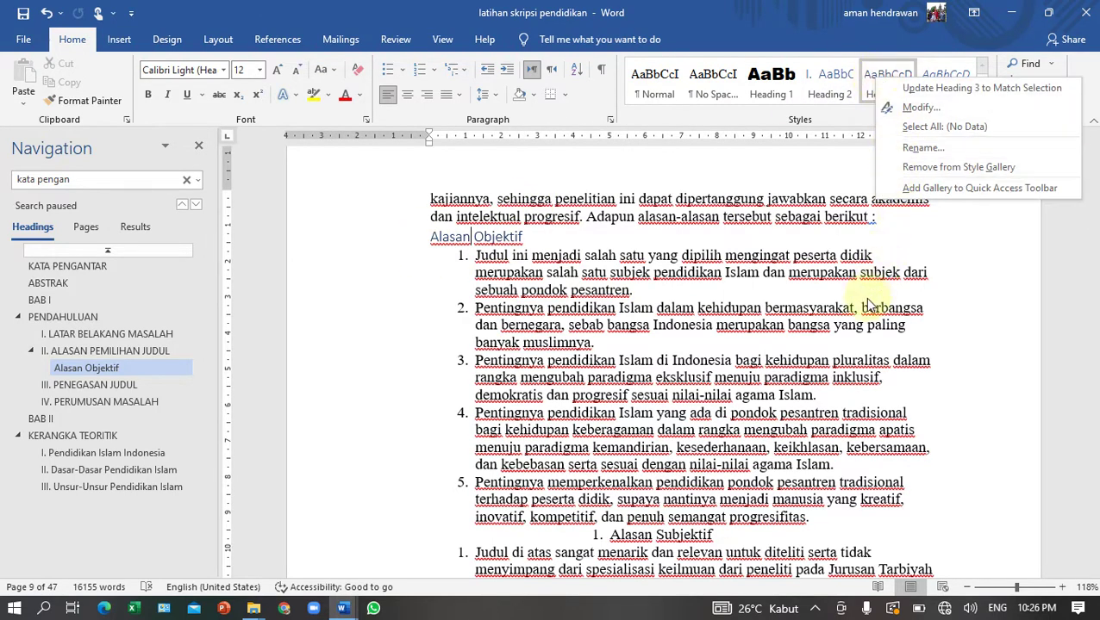
key(Escape)
- Apply the Heading 3 style to the Alasan Subjektif subheading under ALASAN PEMILIHAN JUDUL
scroll(648, 320, down, 3)
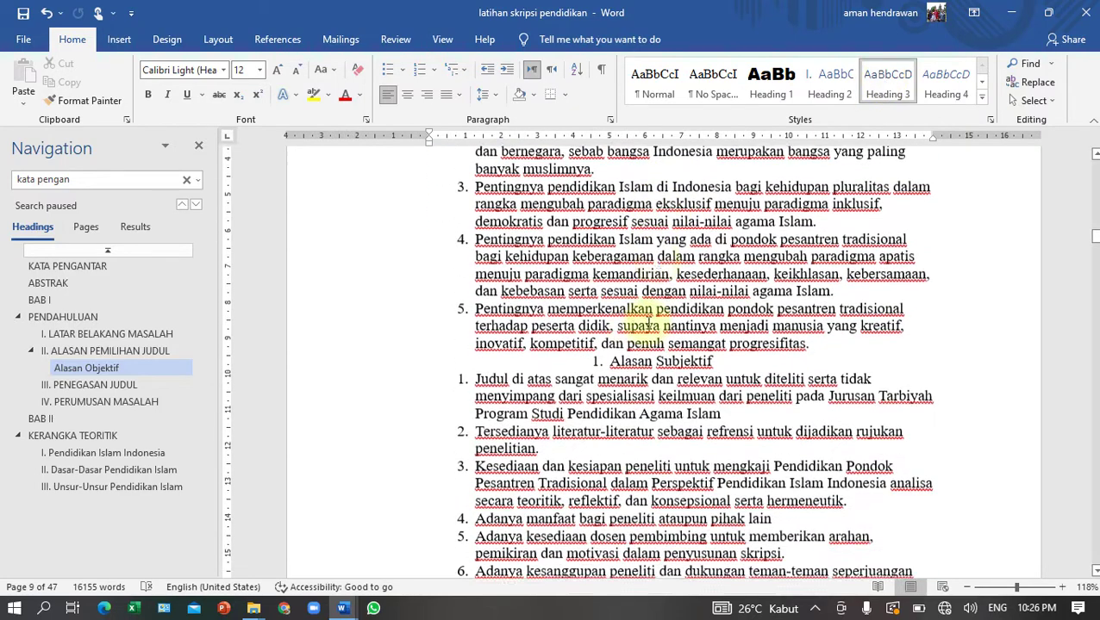
click(617, 363)
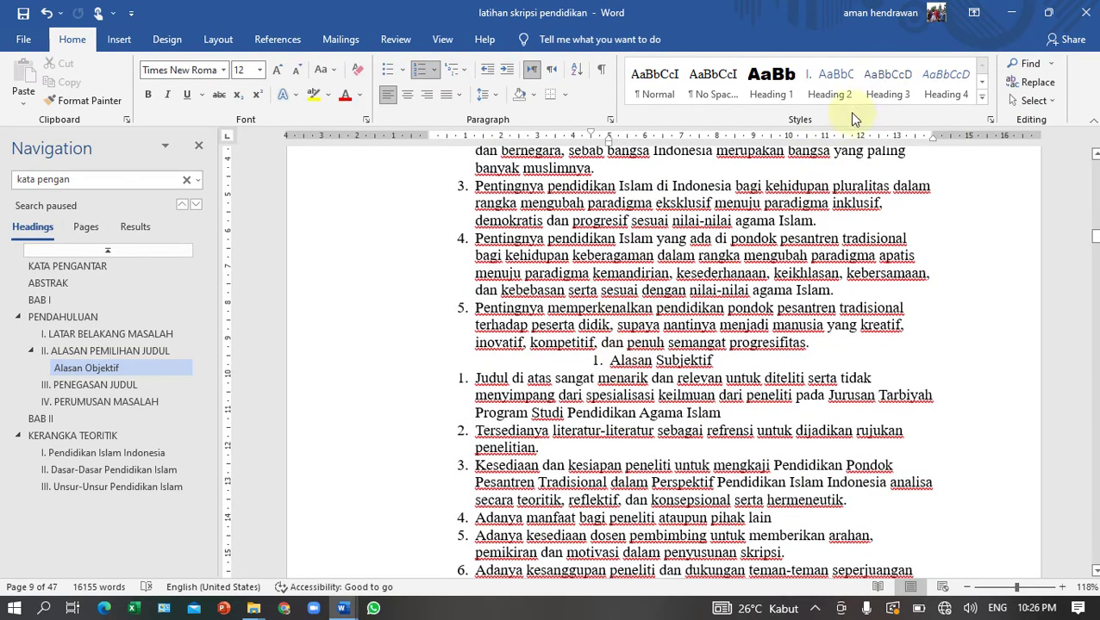
click(888, 82)
- Apply the Heading 3 style to the Pendidikan Pondok Pesantren Tradisional subheading under PENEGASAN JUDUL
scroll(642, 336, down, 10)
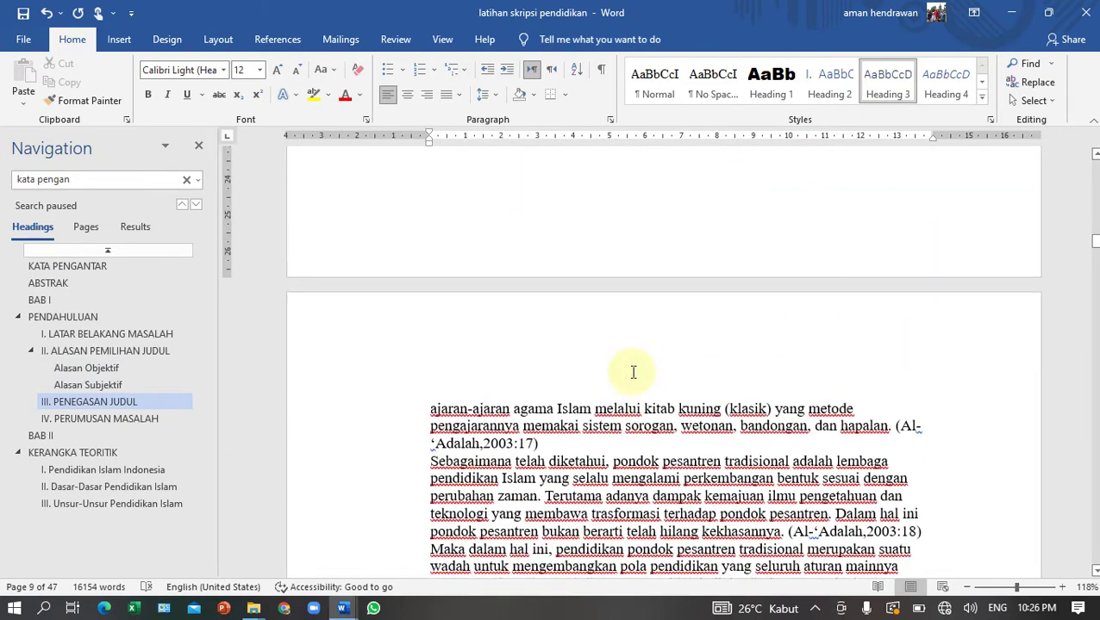
scroll(633, 356, up, 5)
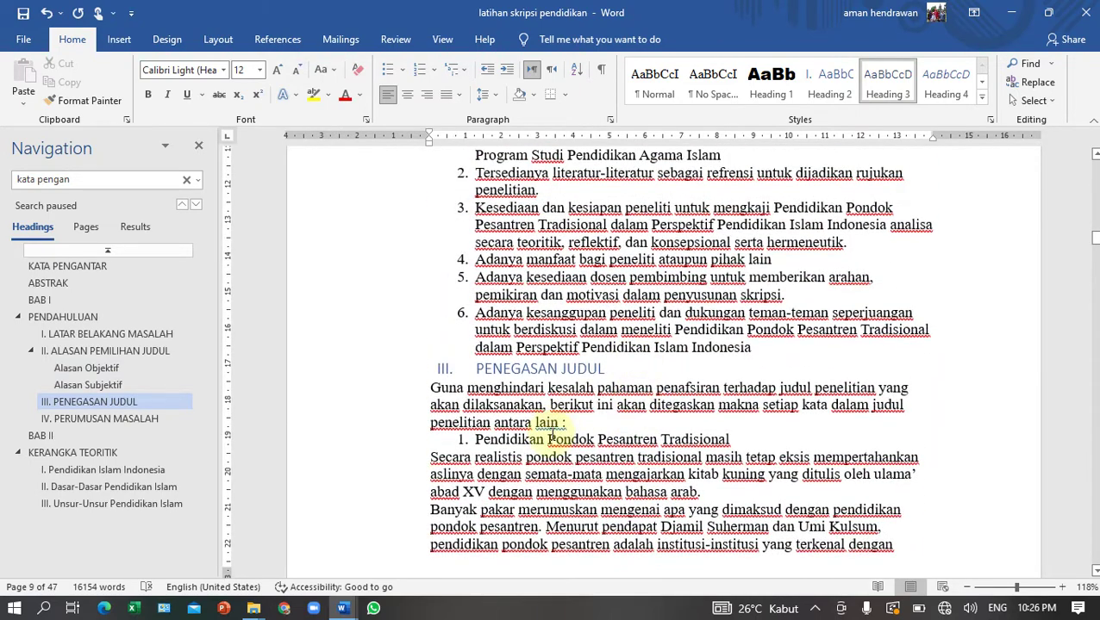
click(547, 439)
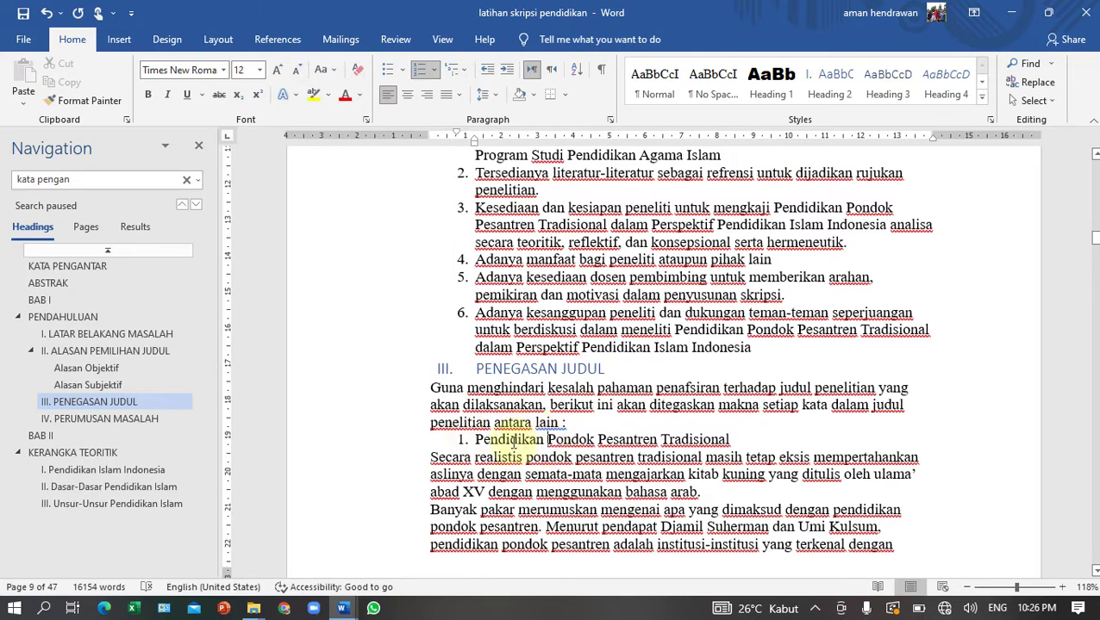
click(888, 82)
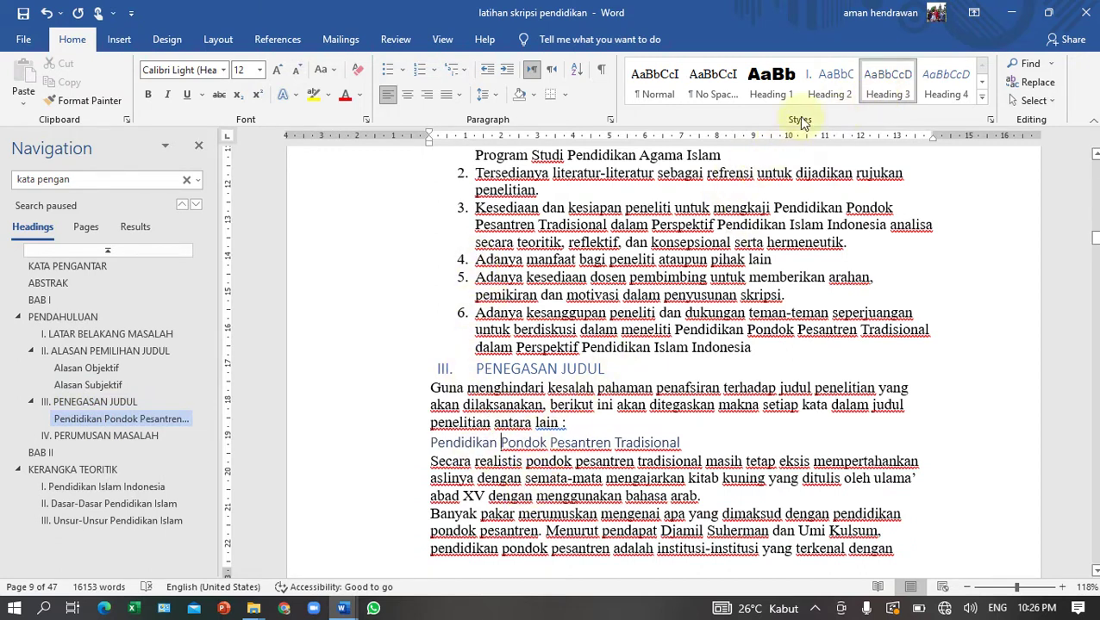
- Modify the Heading 3 style to use left-aligned A., B., C. numbering
right_click(880, 78)
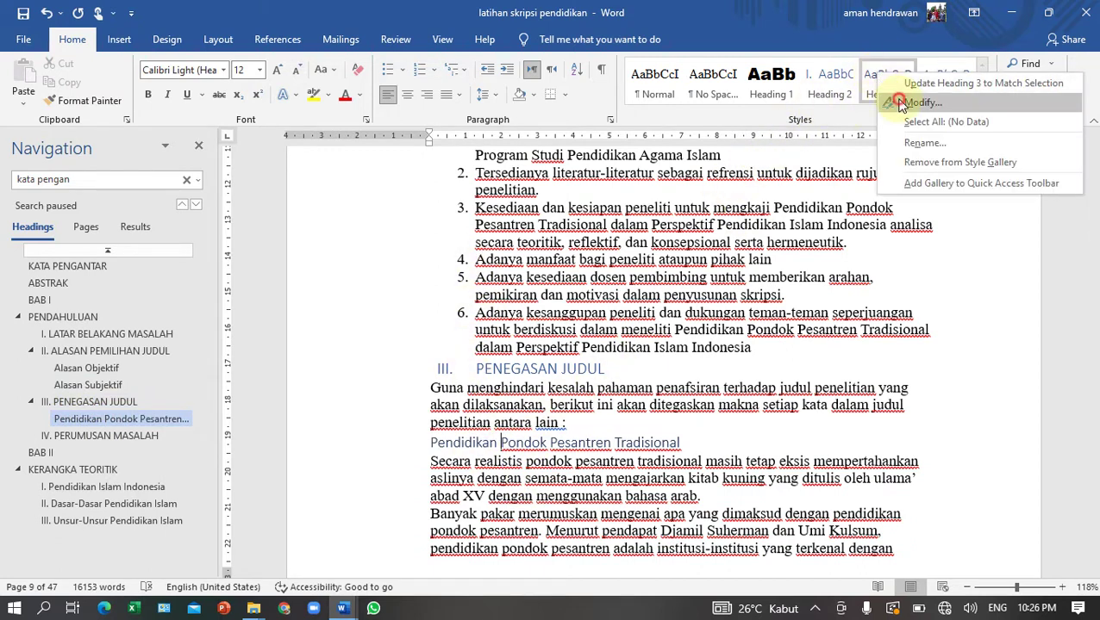
click(896, 102)
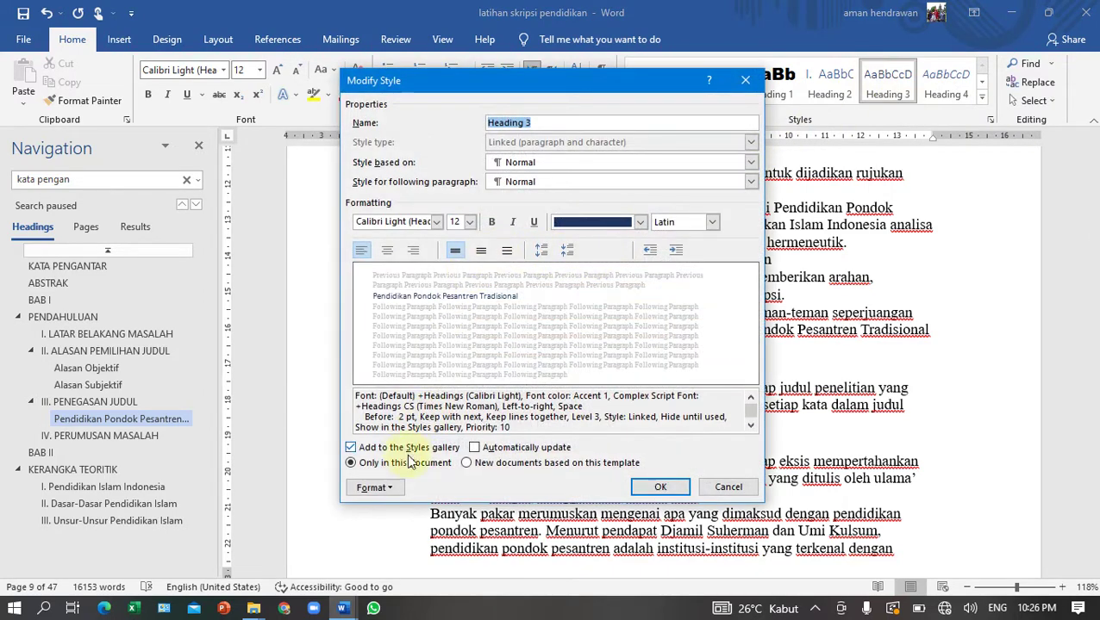
click(374, 488)
click(369, 442)
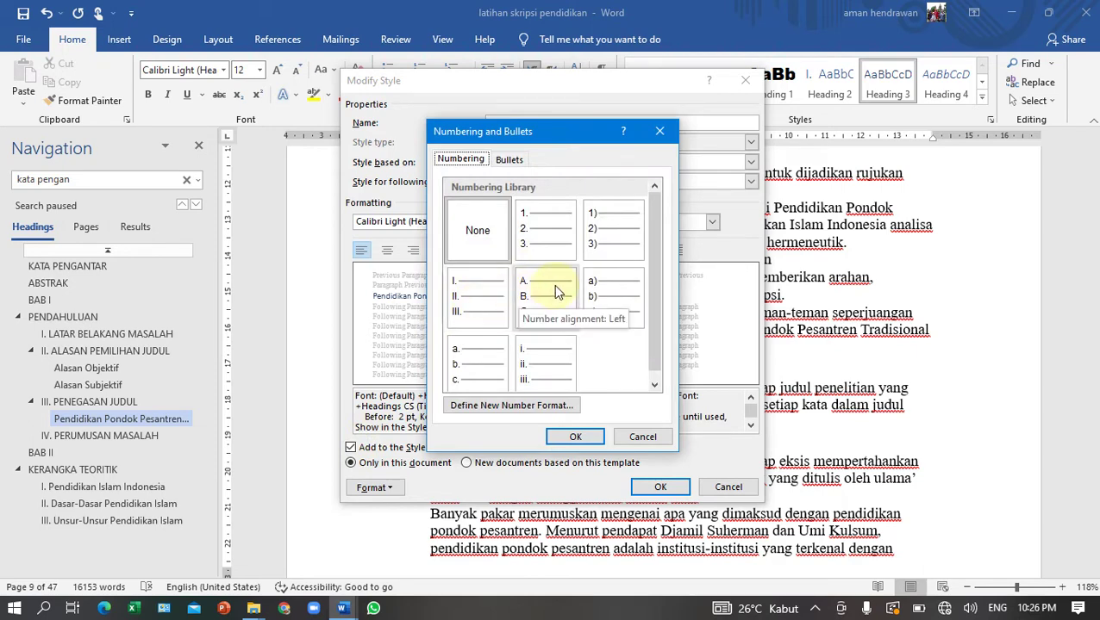
click(553, 286)
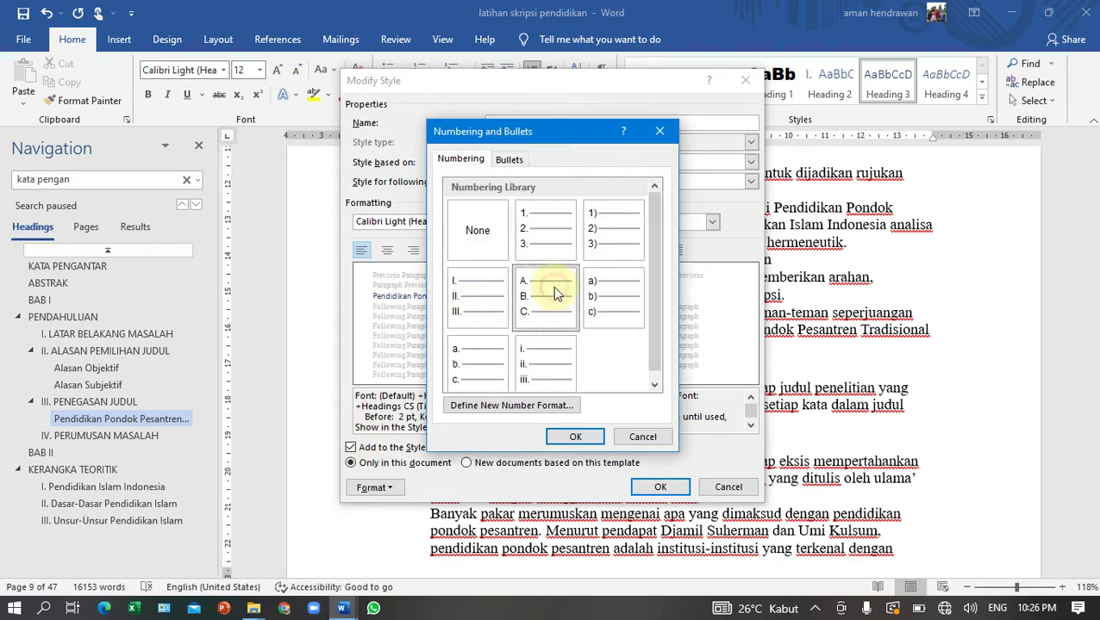
click(575, 437)
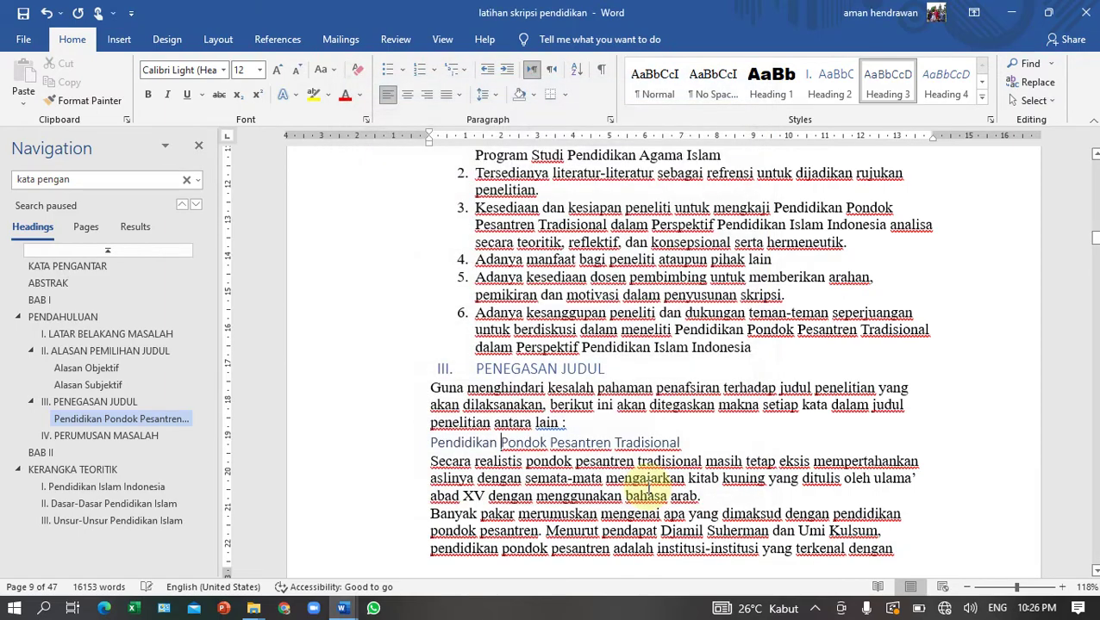
click(650, 487)
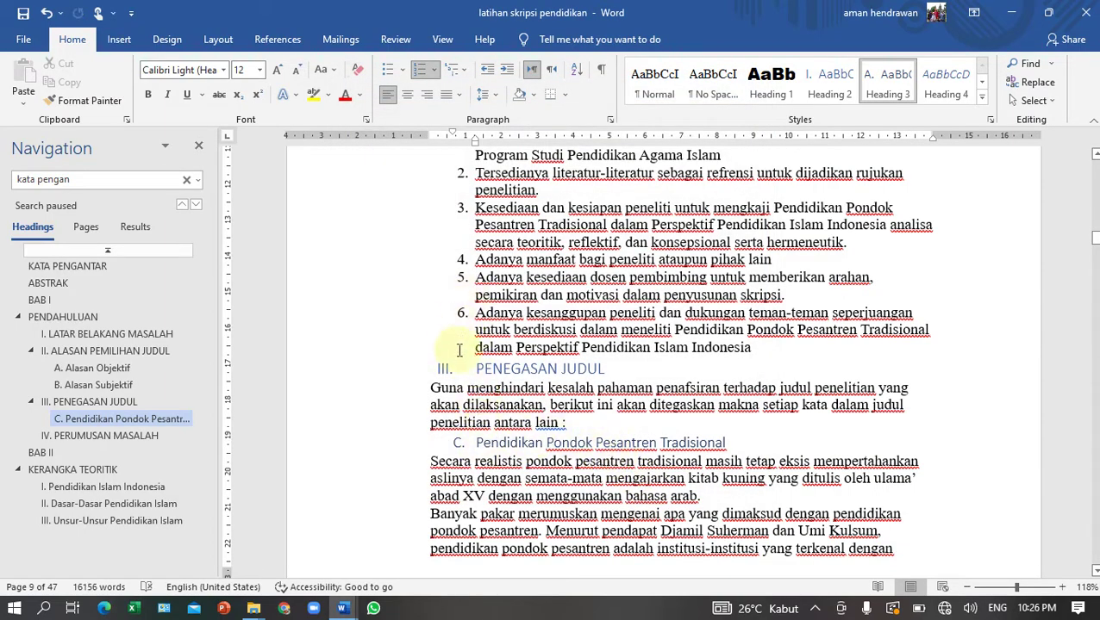
- Check the lettering of the Heading 3 subheadings and restart it at A for Pendidikan Pondok Pesantren Tradisional under PENEGASAN JUDUL
scroll(475, 388, up, 8)
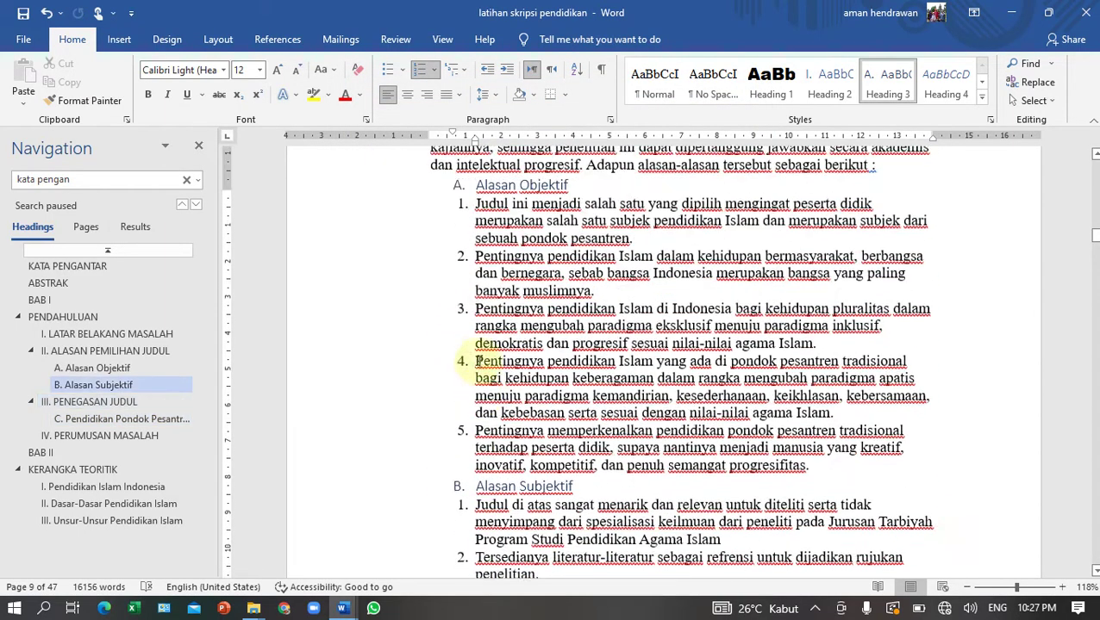
scroll(529, 515, down, 8)
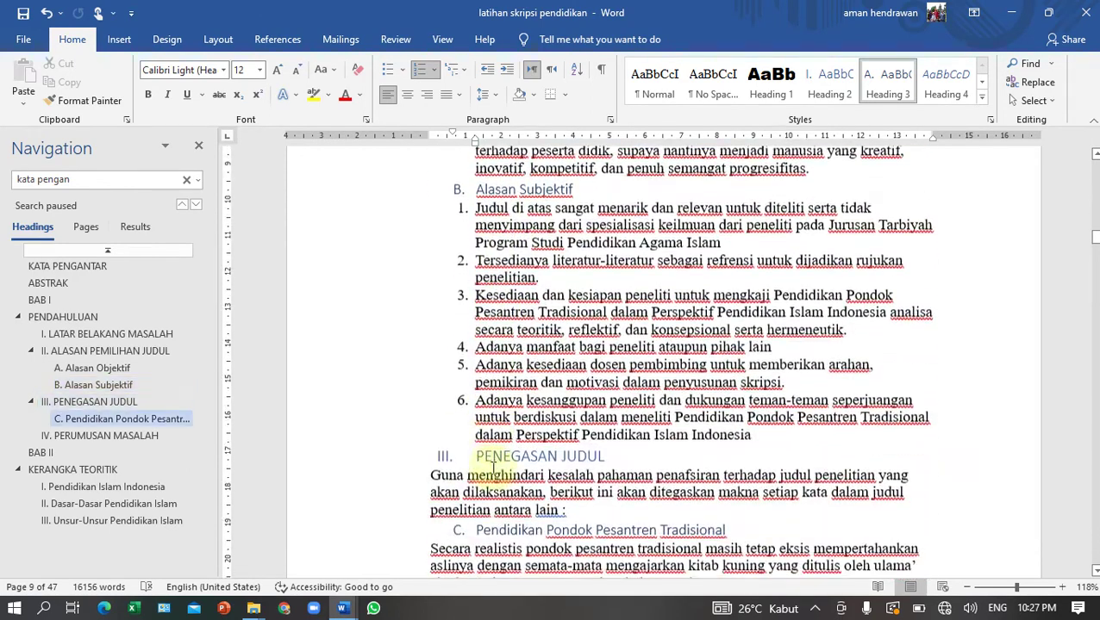
scroll(464, 452, down, 3)
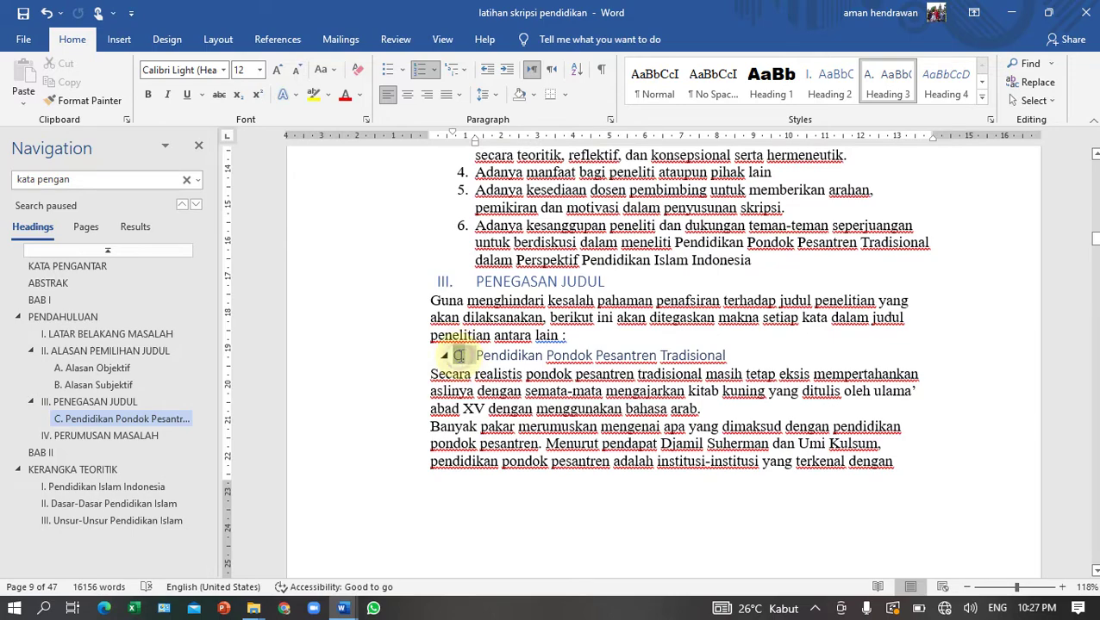
right_click(458, 355)
key(Escape)
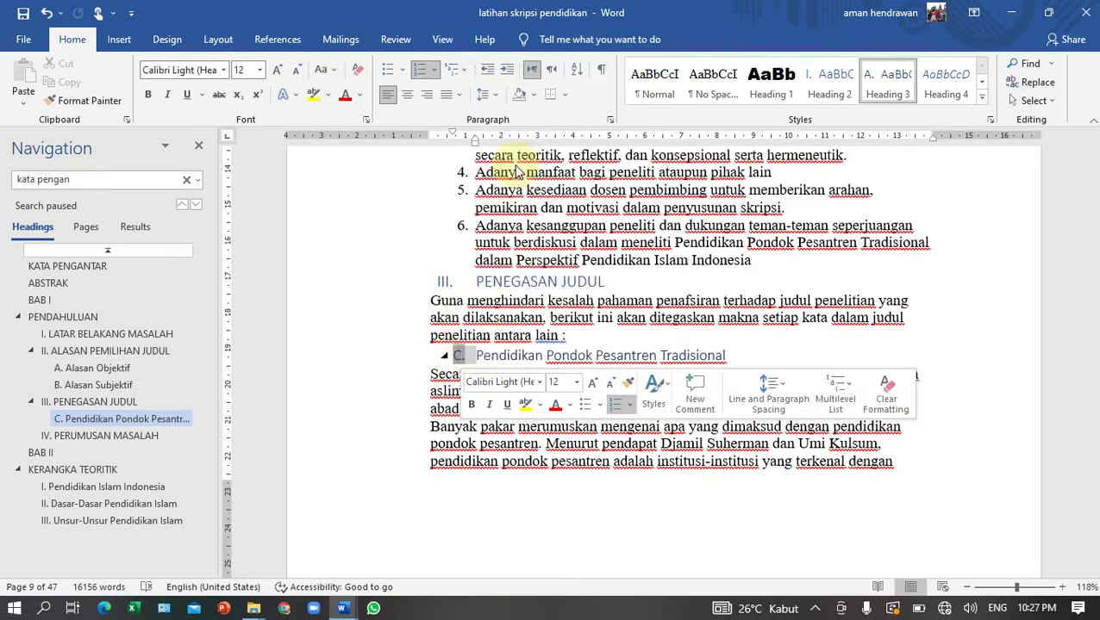
- Apply the Heading 3 style to the Perspektif and Pendidikan Islam Indonesia subheadings under PENEGASAN JUDUL
scroll(534, 311, down, 15)
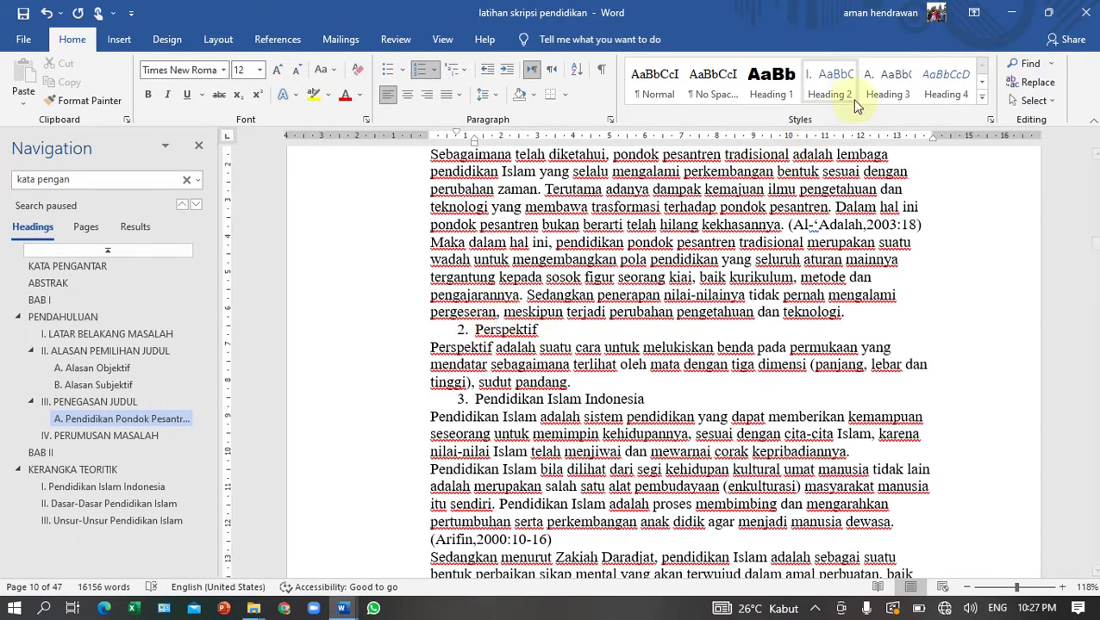
click(883, 95)
click(884, 96)
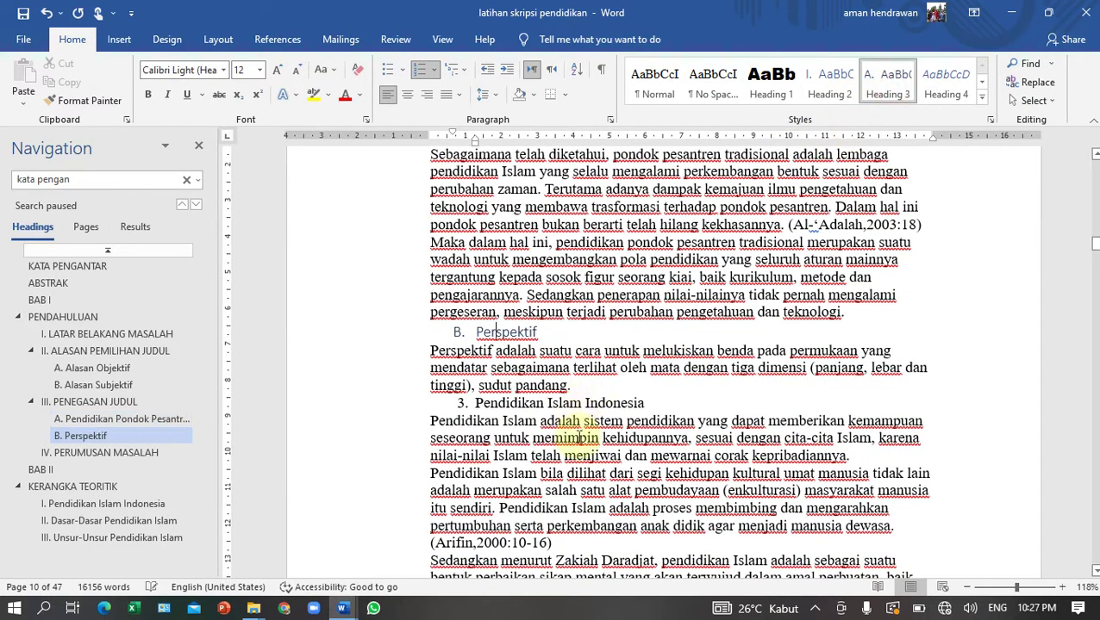
click(576, 405)
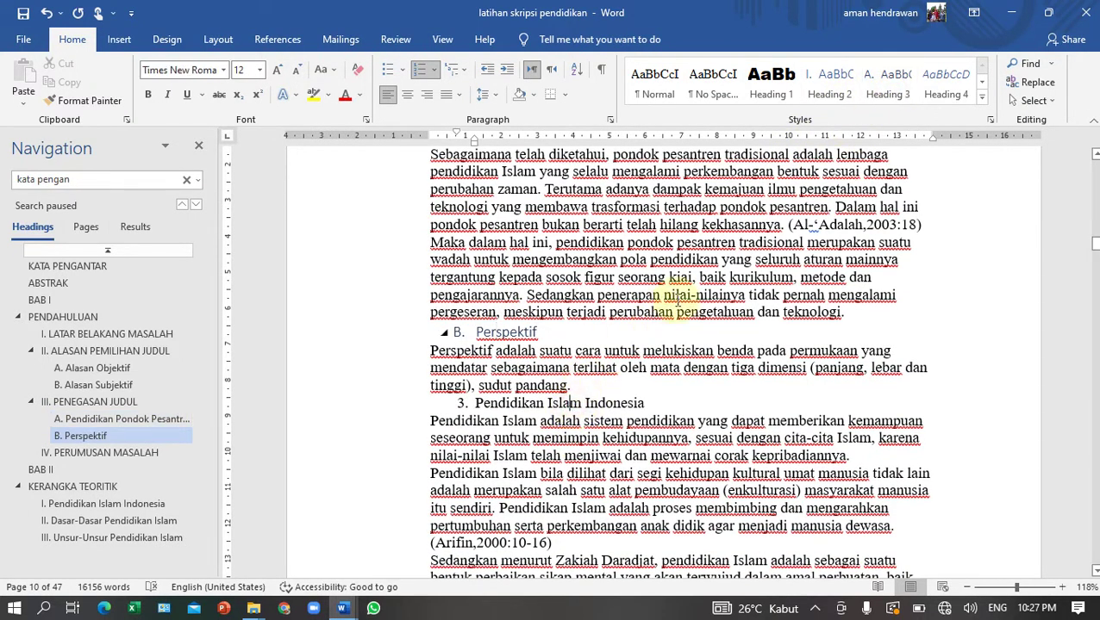
click(871, 99)
scroll(616, 384, down, 10)
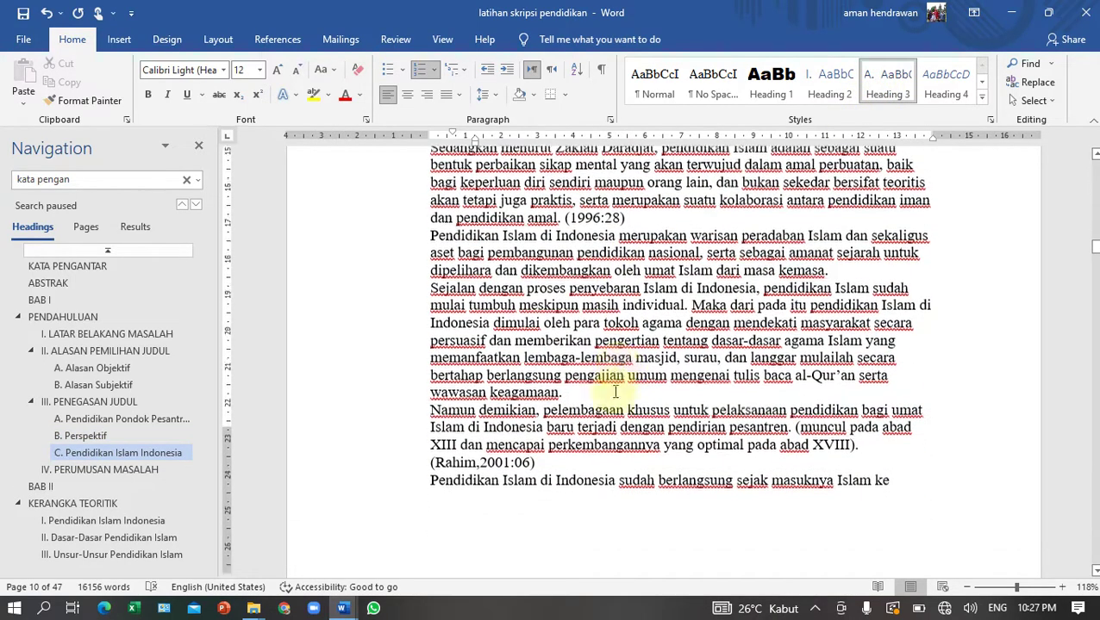
- Apply the Heading 3 style to the Pokok Masalah subheading under PERUMUSAN MASALAH and restart its lettering at A
scroll(612, 387, down, 6)
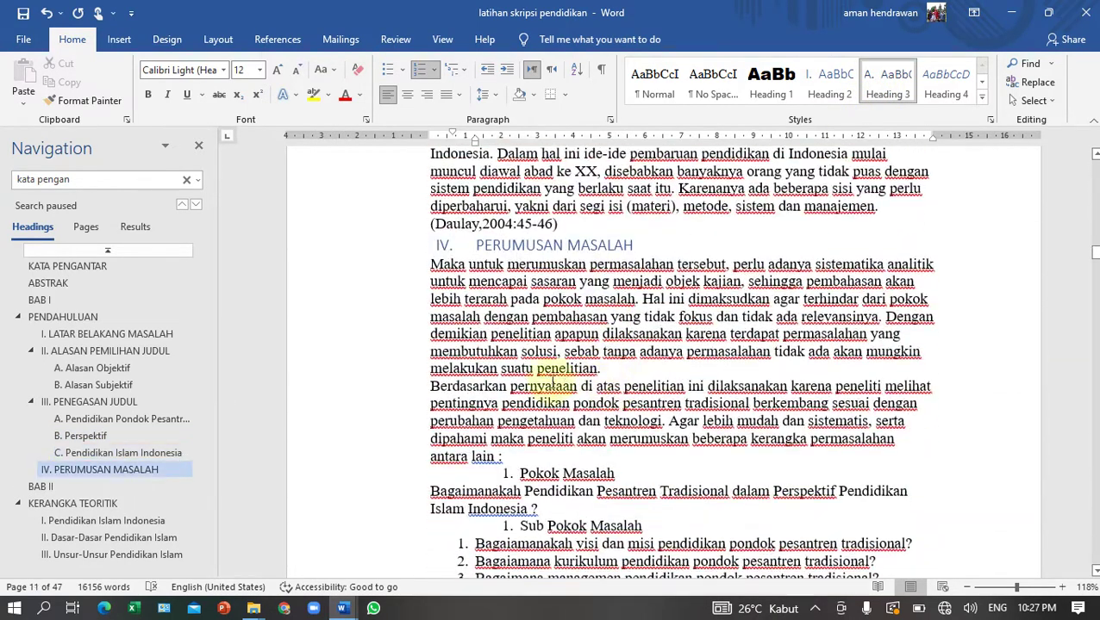
scroll(539, 465, down, 3)
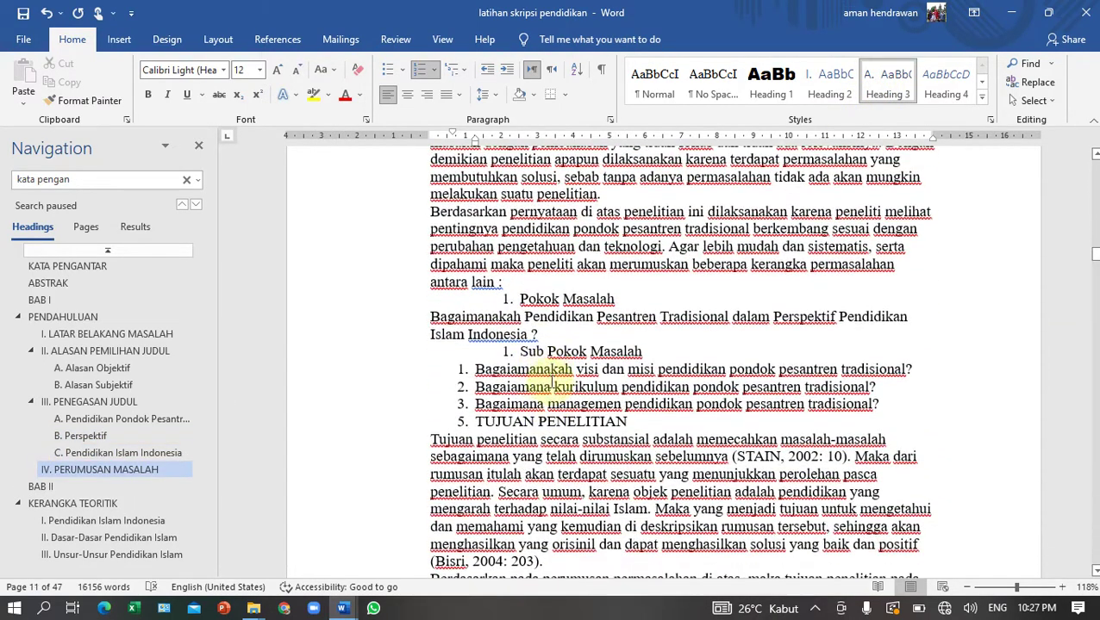
click(552, 298)
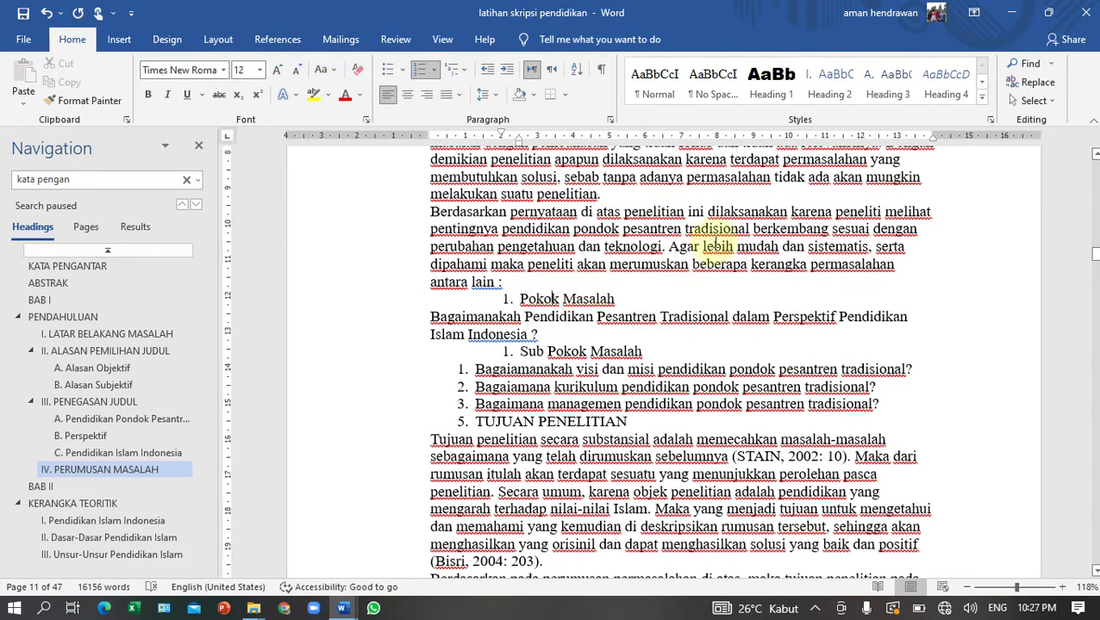
click(881, 95)
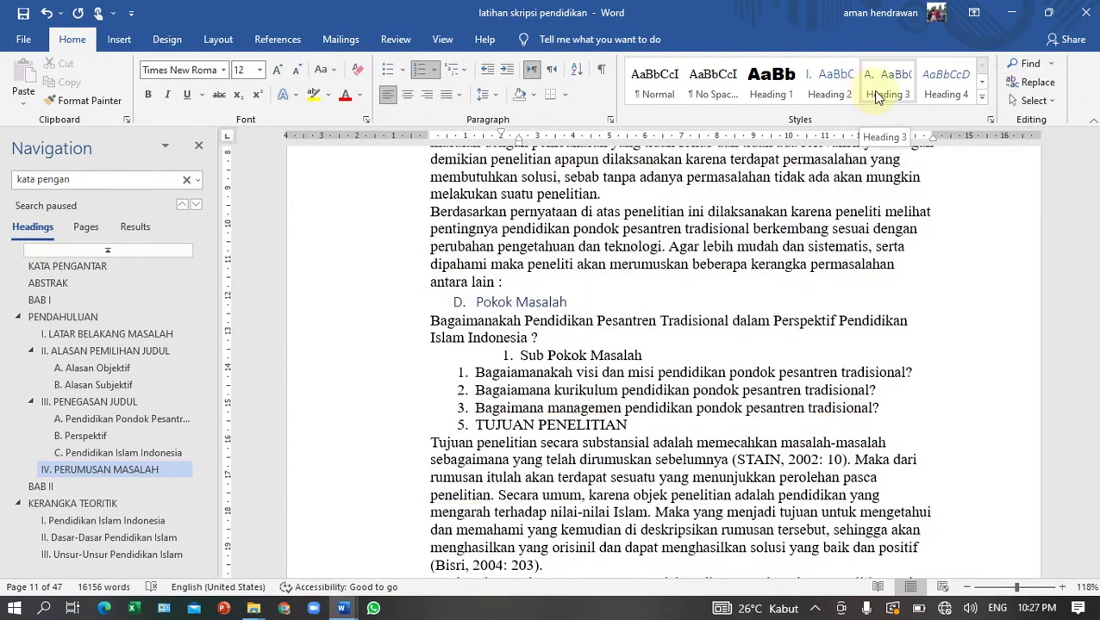
right_click(458, 303)
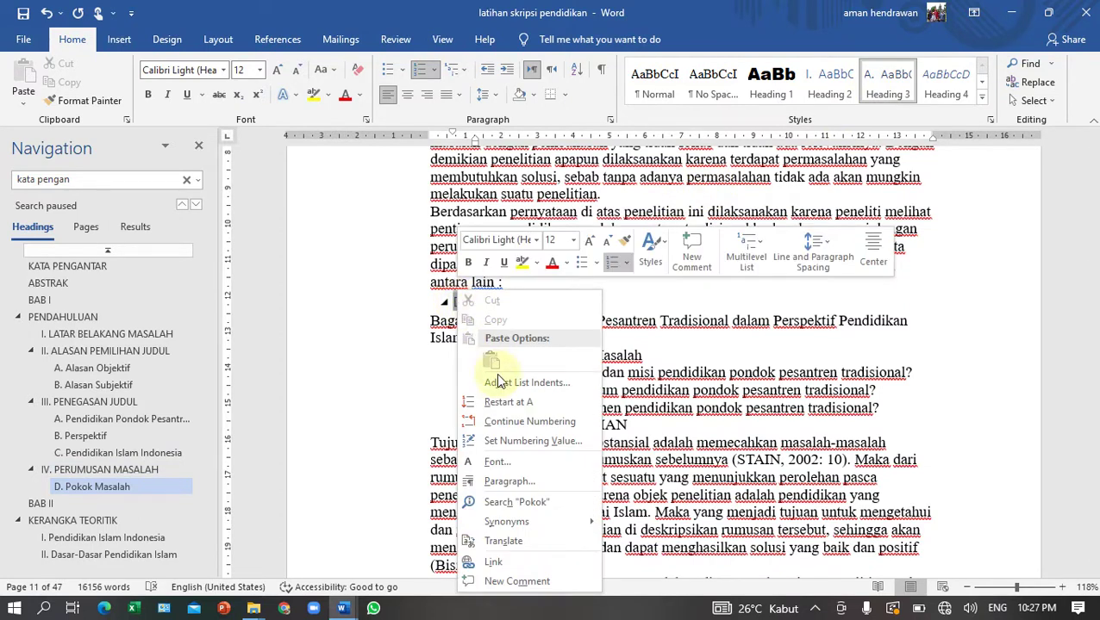
click(508, 402)
- Apply the Heading 3 style to the Sub Pokok Masalah subheading under PERUMUSAN MASALAH
click(541, 357)
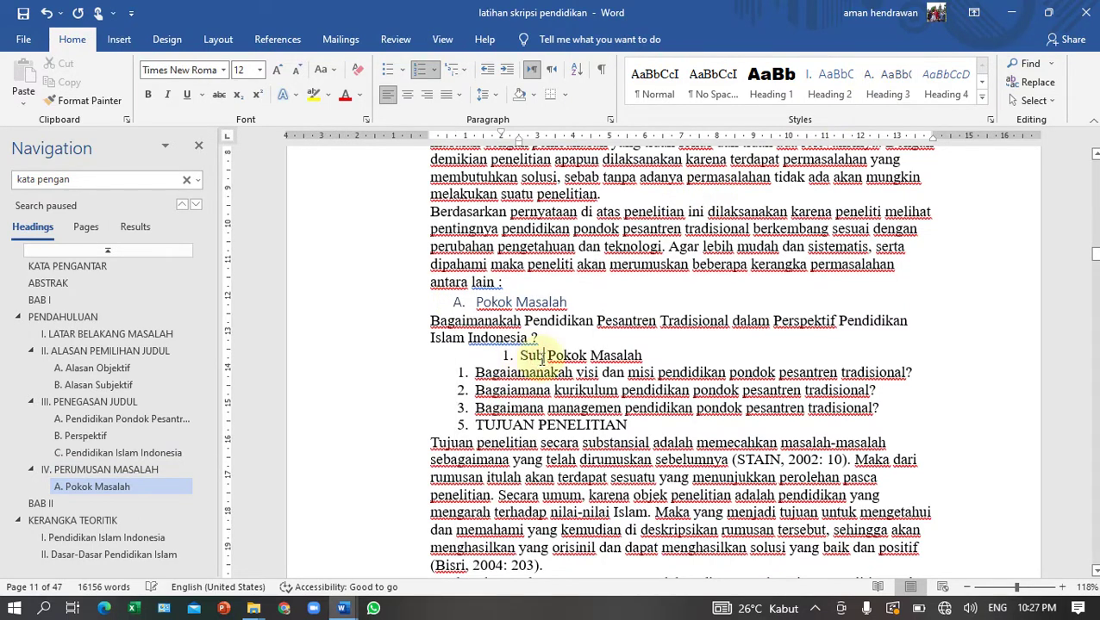
scroll(541, 360, down, 6)
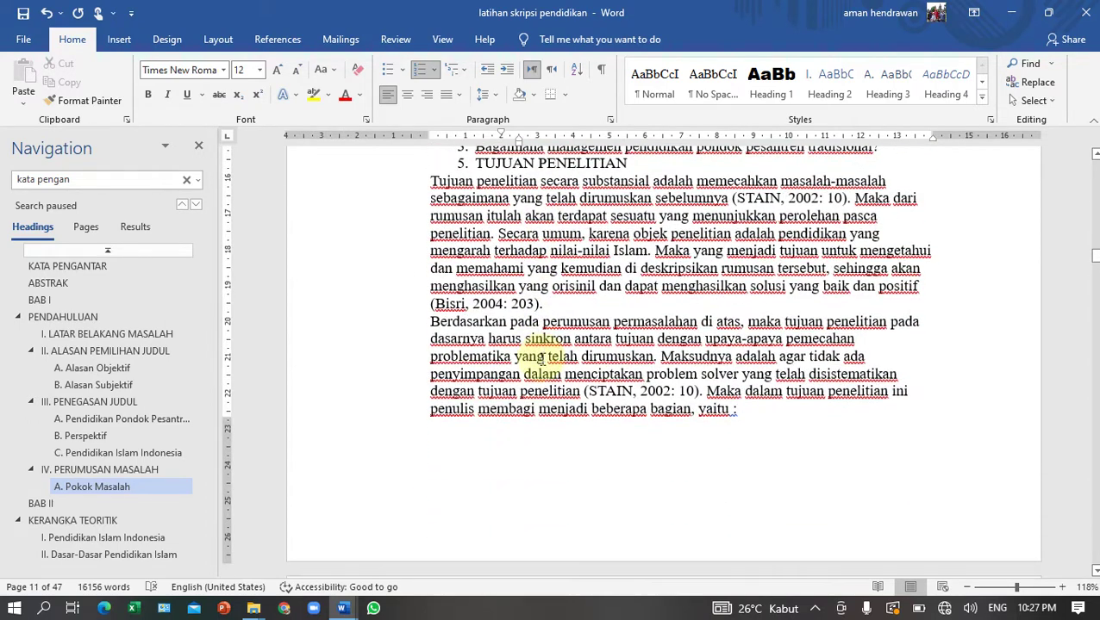
scroll(551, 327, up, 4)
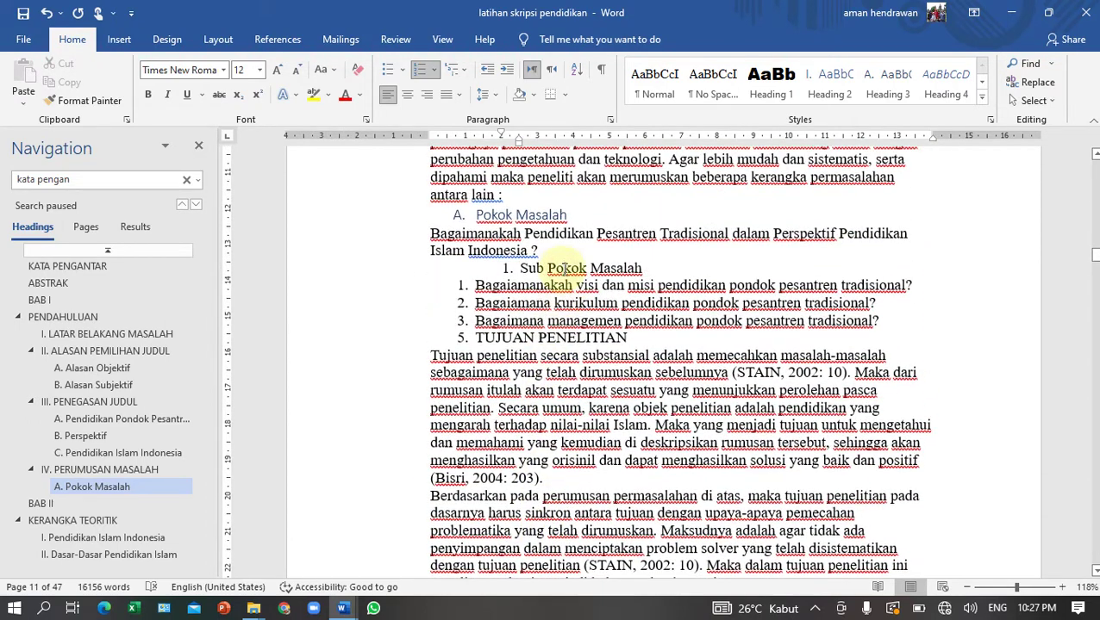
click(887, 95)
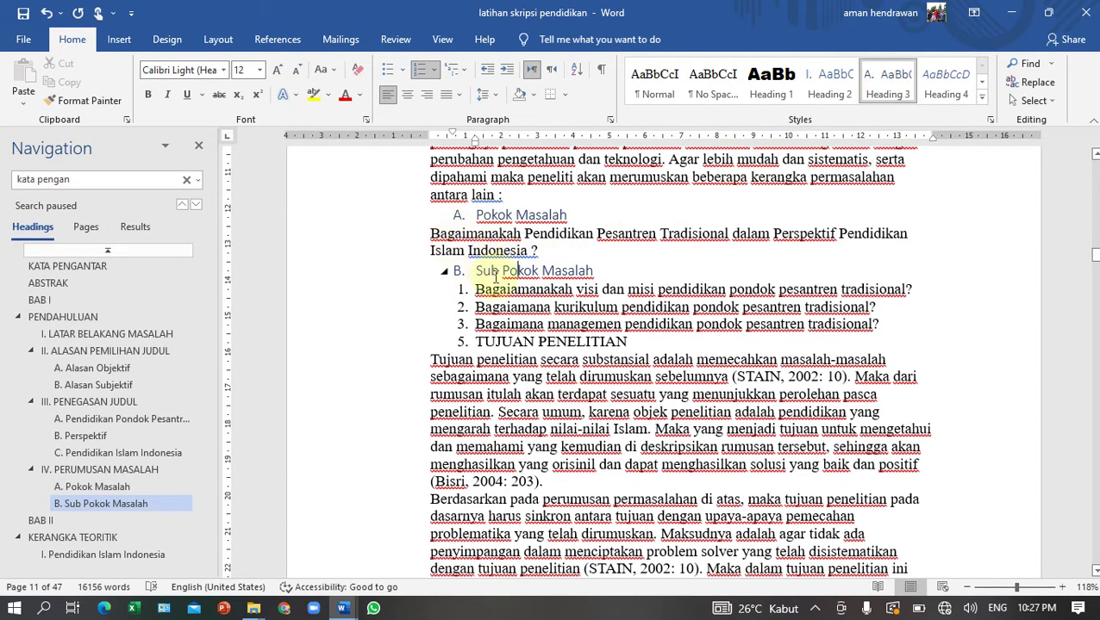
scroll(567, 420, down, 6)
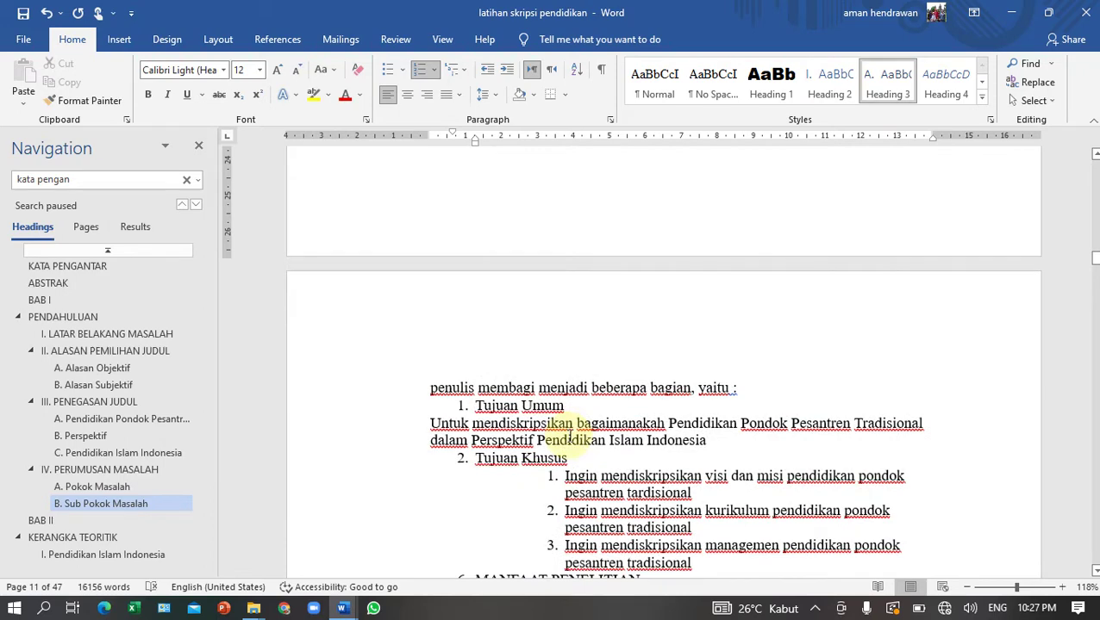
scroll(569, 438, down, 5)
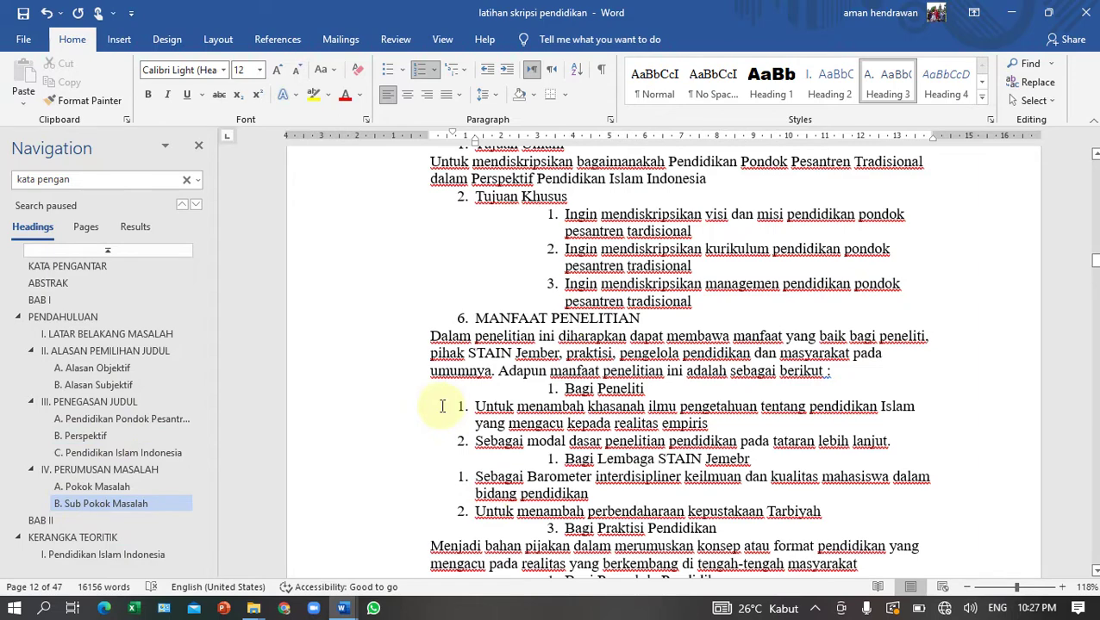
scroll(442, 406, up, 5)
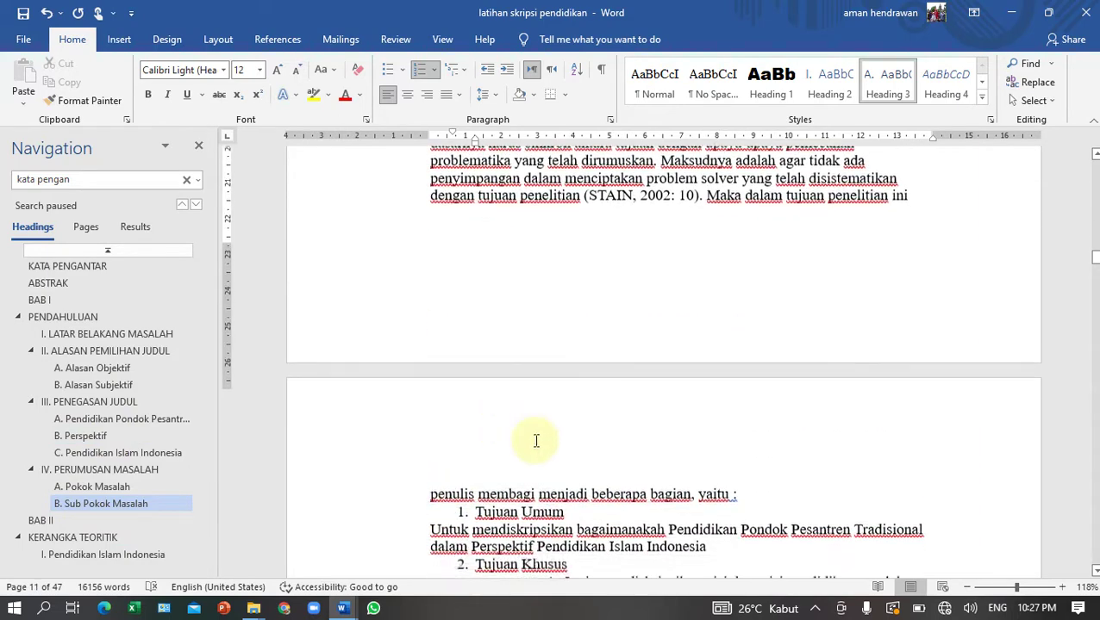
scroll(536, 442, up, 7)
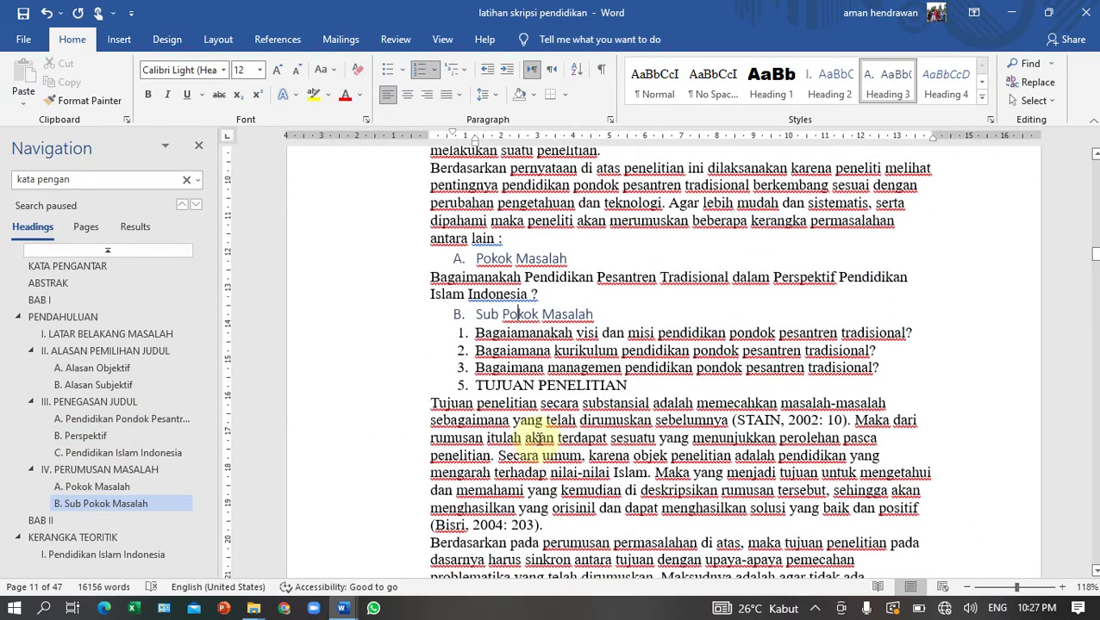
drag(1094, 254, 782, 241)
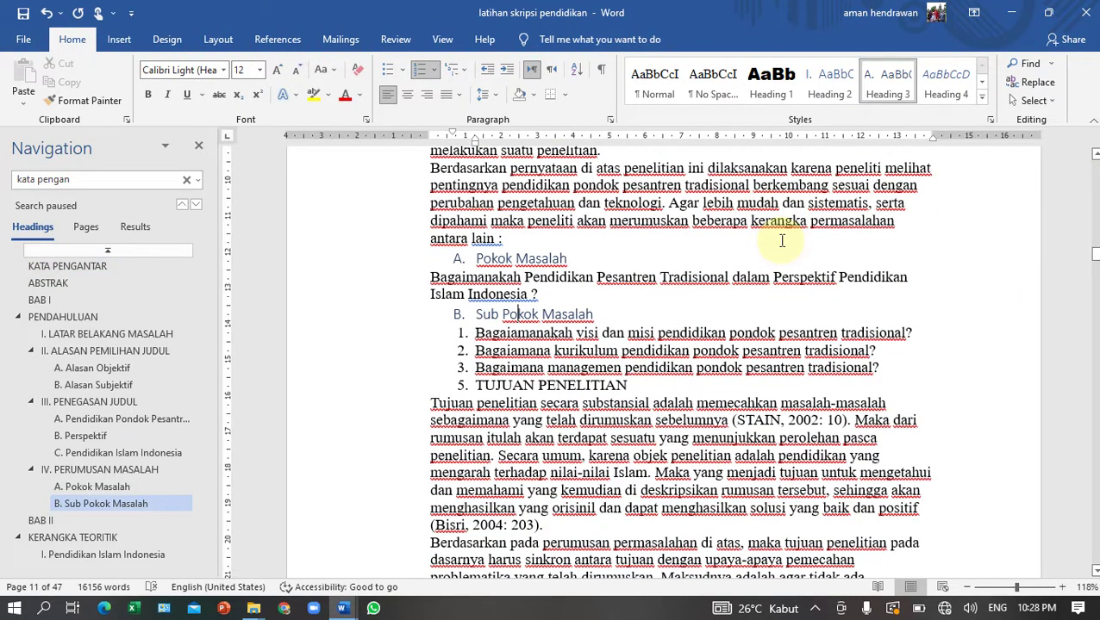
- Find "daftar isi" in the thesis and delete the manually typed contents list from its DAFTAR ISI title through Lampiran-lampiran
key(ctrl+f)
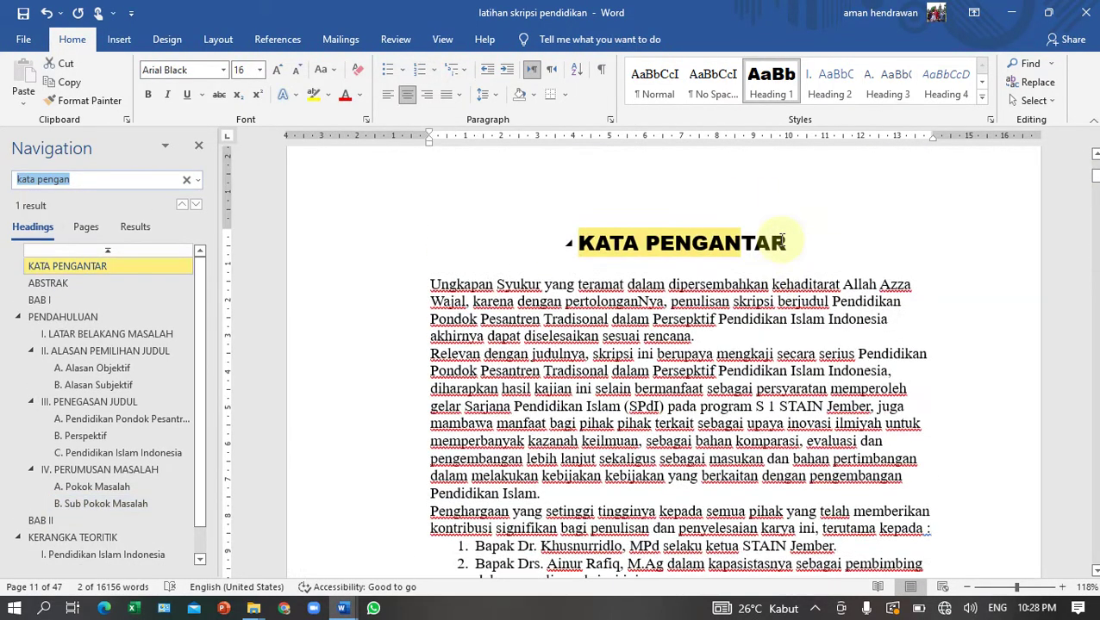
text(daftar isi)
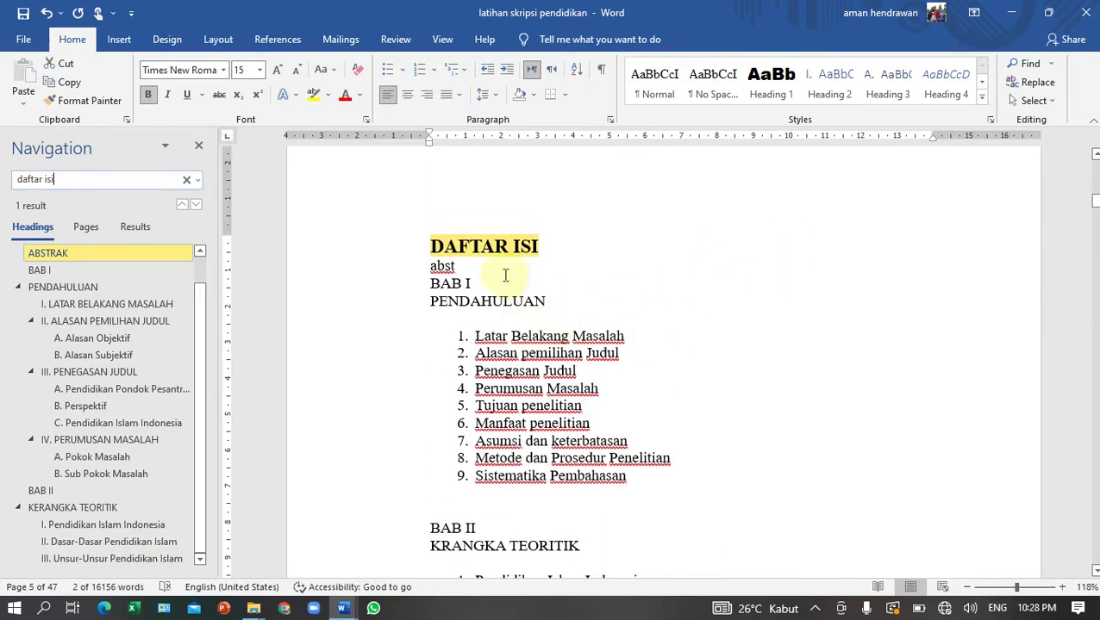
click(414, 257)
scroll(408, 285, down, 10)
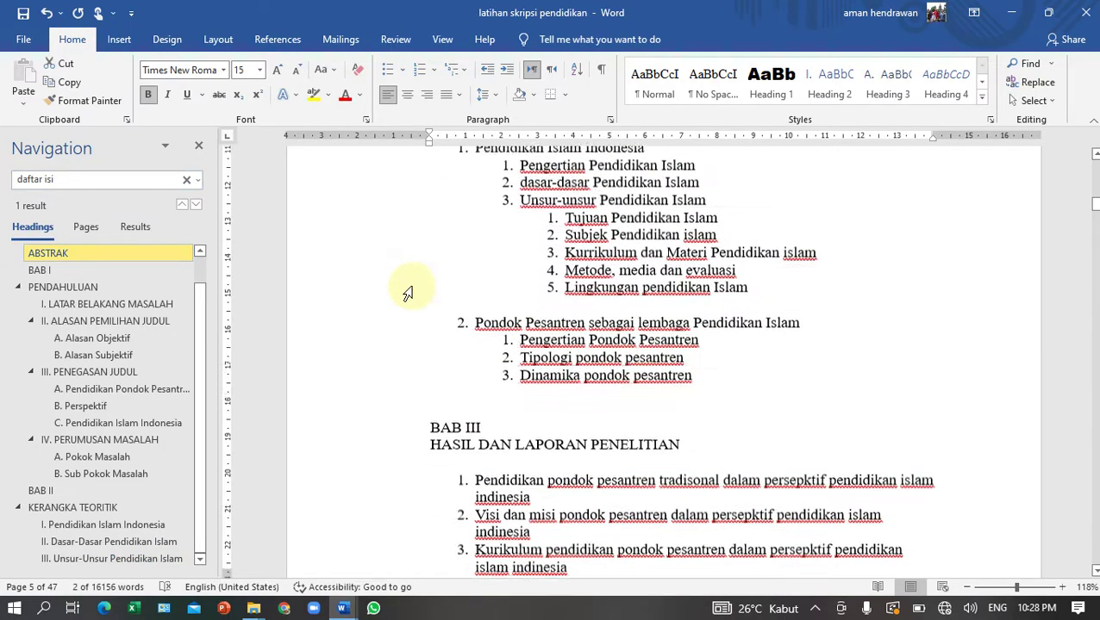
scroll(409, 299, down, 10)
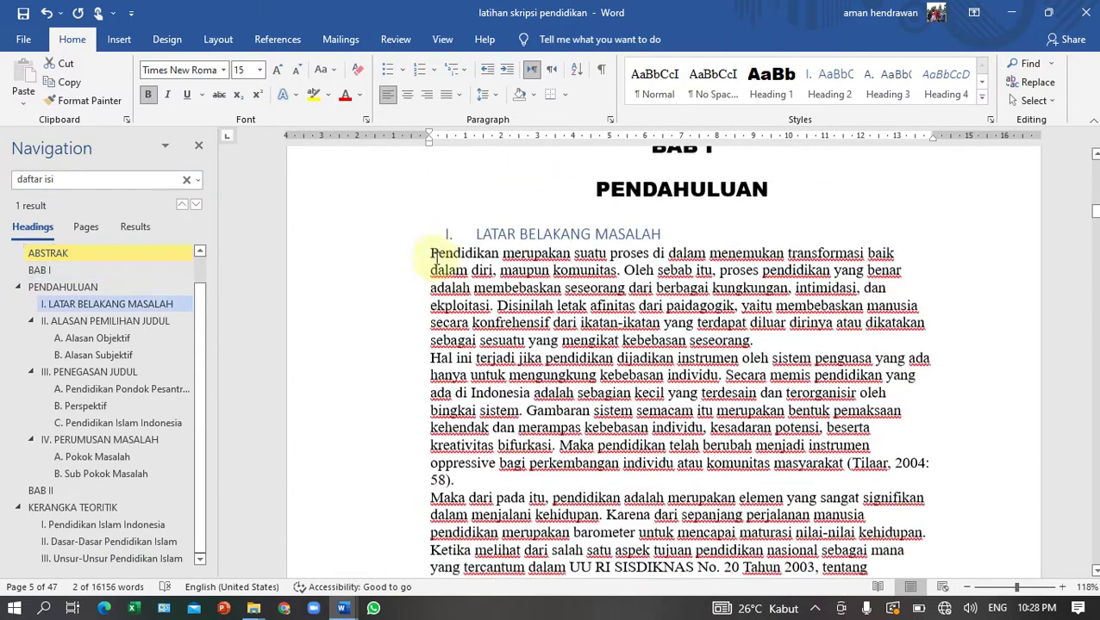
scroll(441, 196, up, 3)
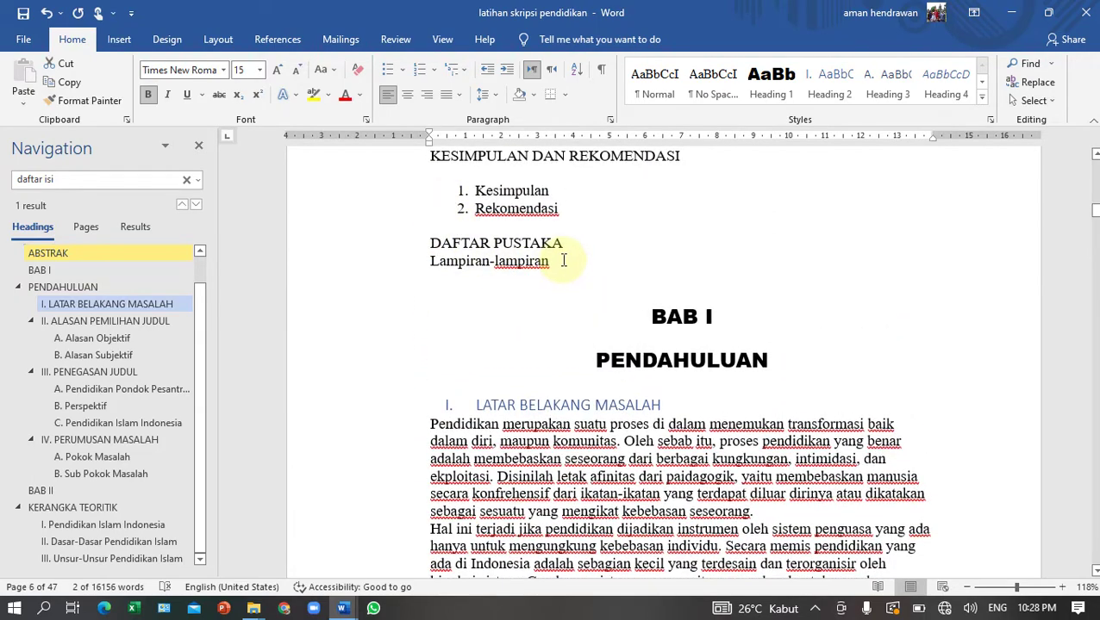
shift+click(563, 260)
key(Delete)
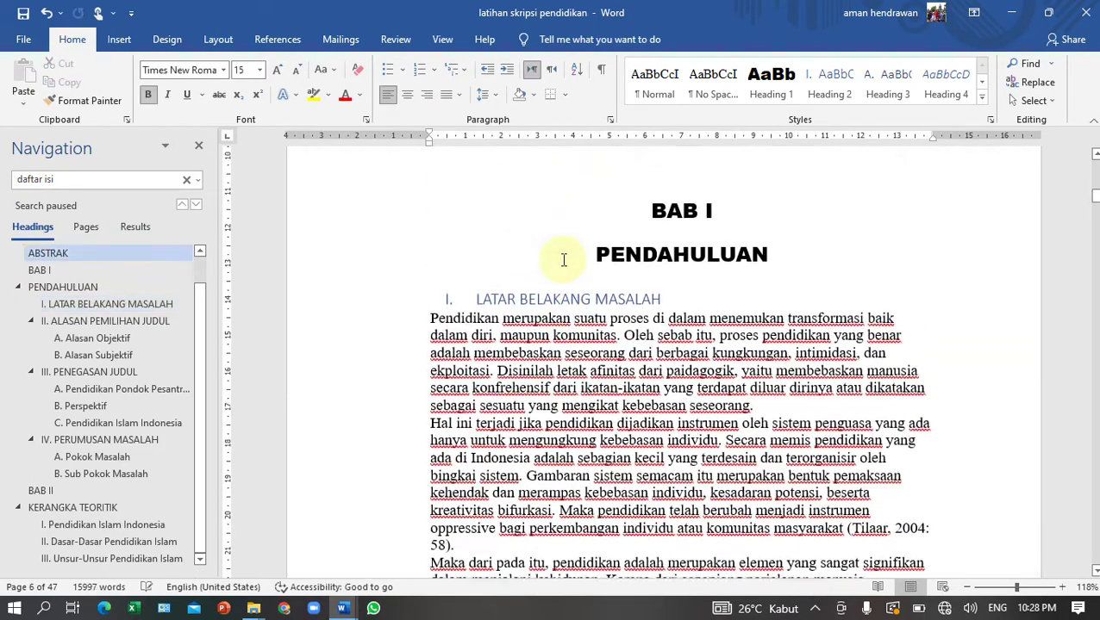
- Insert a page break between the end of the ABSTRAK text and the BAB I title
scroll(566, 261, up, 4)
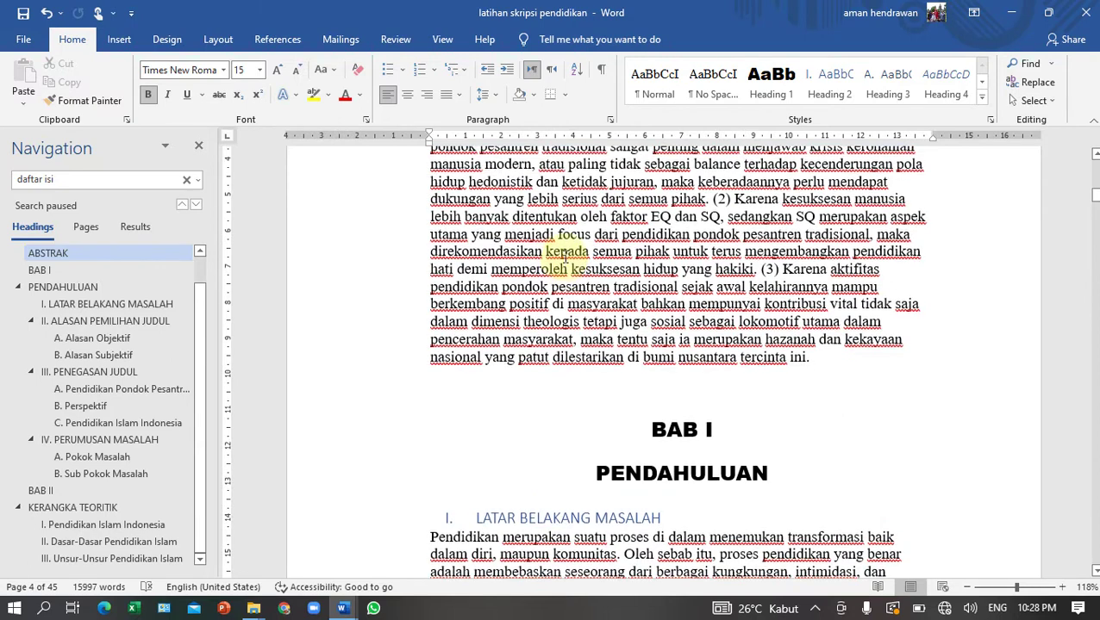
key(ctrl+Return)
scroll(517, 250, up, 5)
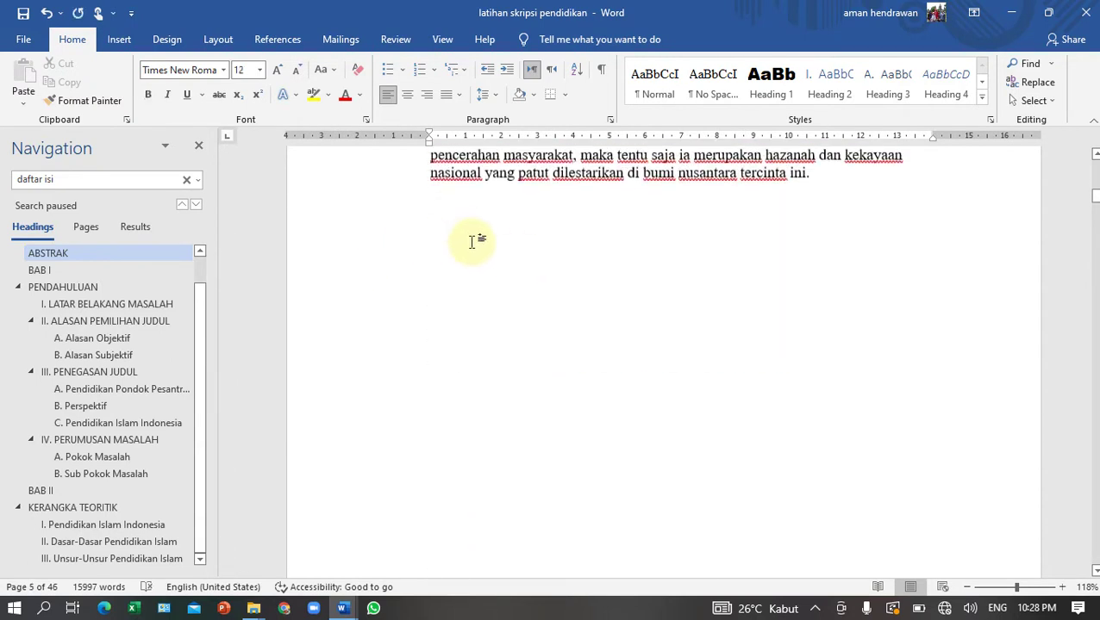
scroll(474, 287, down, 6)
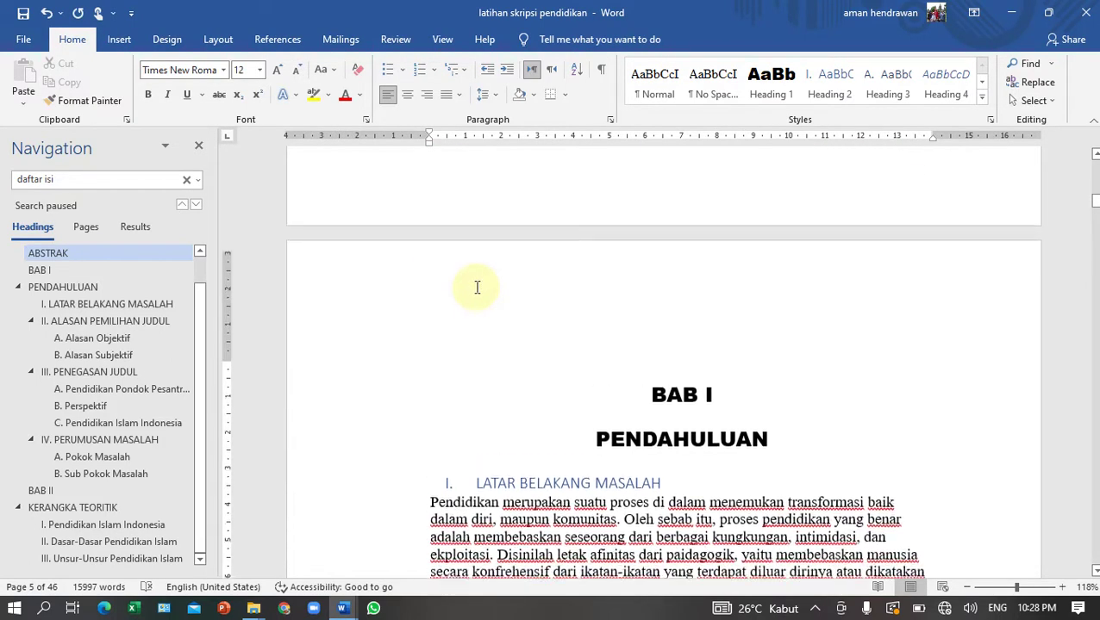
scroll(478, 289, up, 3)
scroll(483, 291, up, 4)
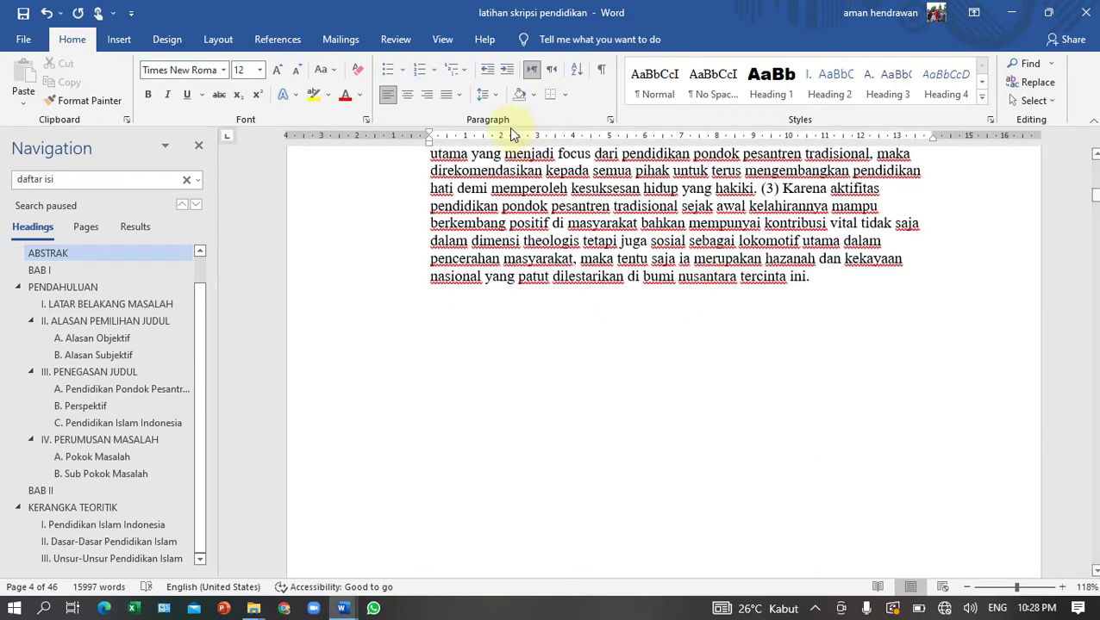
- Show the formatting marks and insert a second page break after the ABSTRAK text to create an empty page before BAB I
click(601, 71)
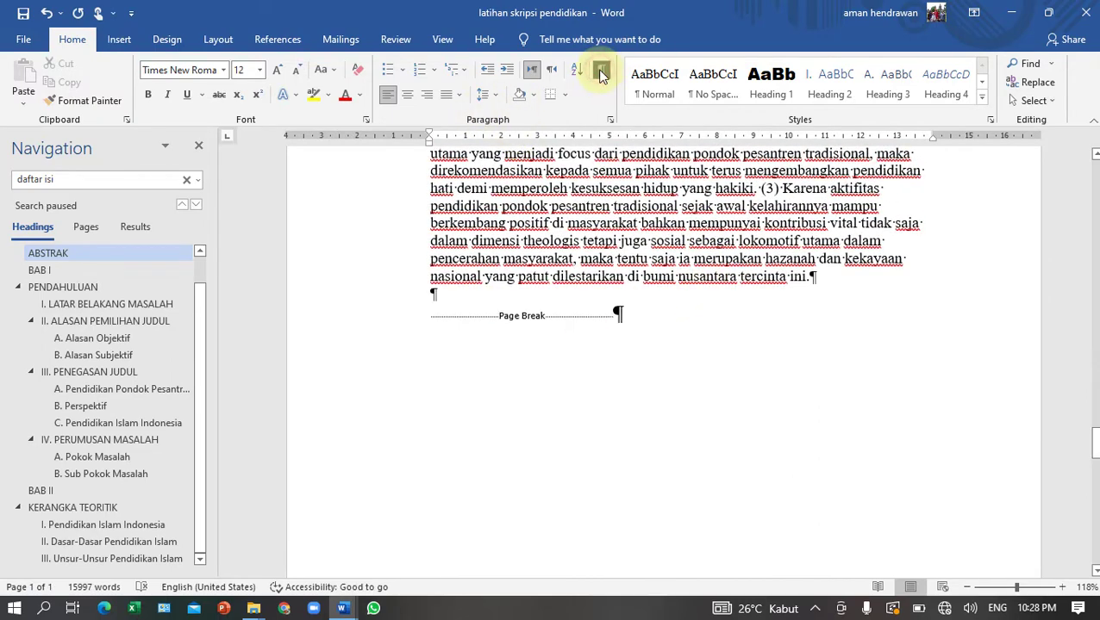
click(441, 318)
key(ctrl+Return)
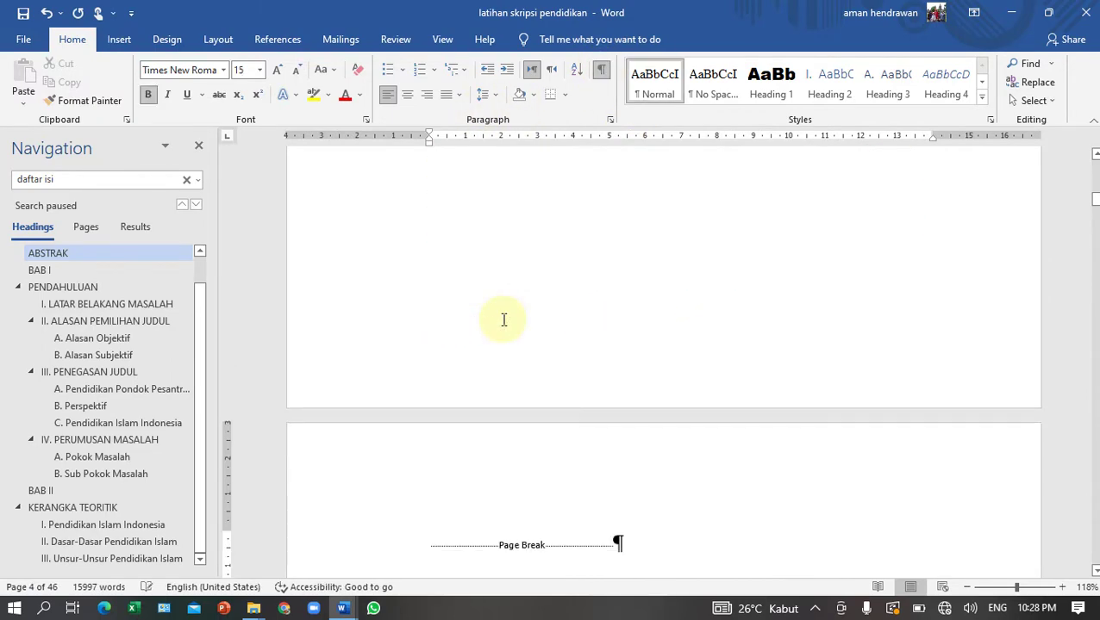
click(484, 312)
scroll(487, 353, down, 10)
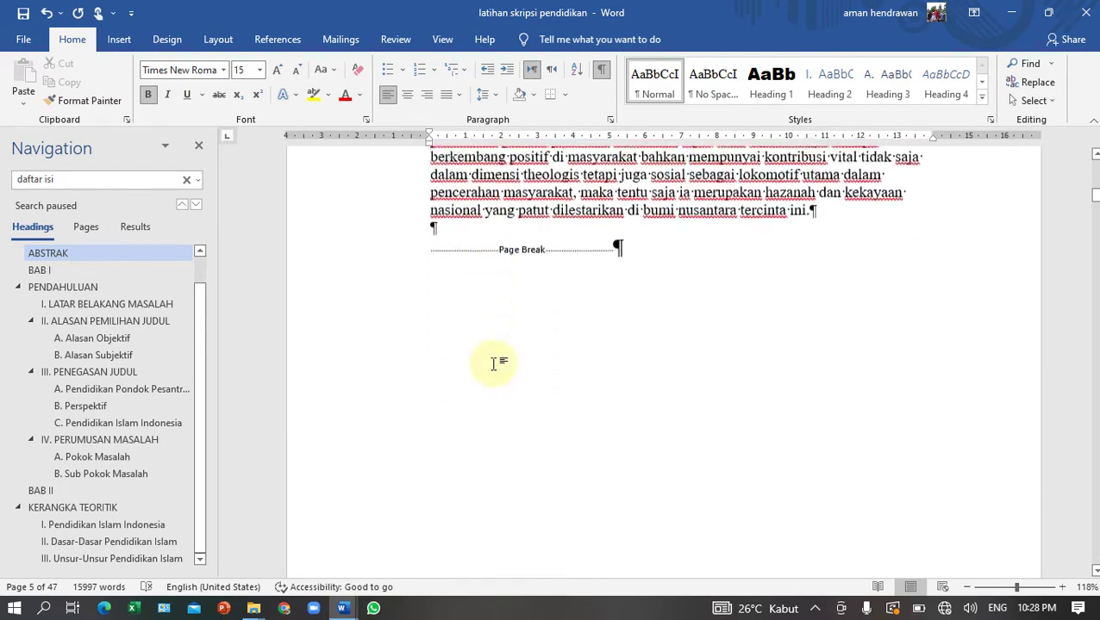
scroll(531, 382, down, 2)
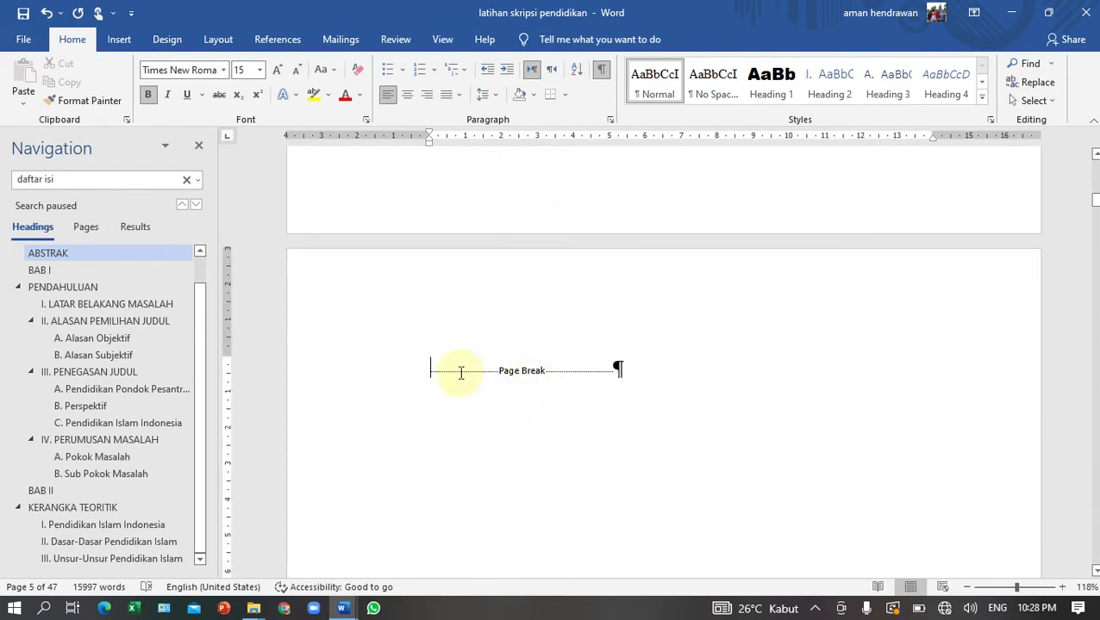
- Add a centered DAFTAR ISI title on the empty page before BAB I, followed by a left-aligned new line
text(DA)
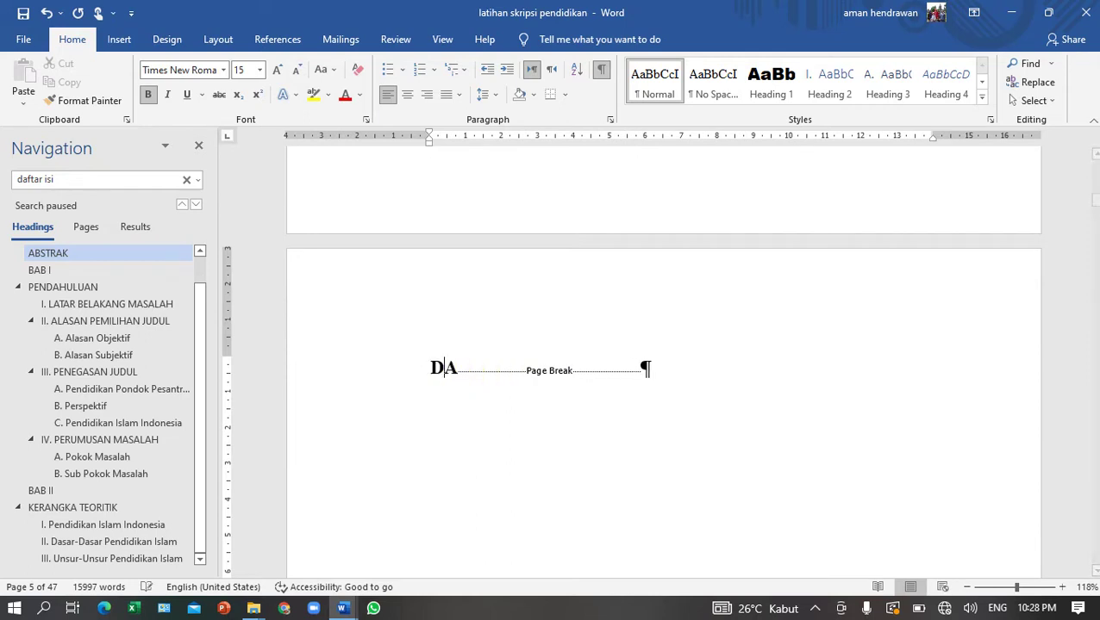
text(FTAR ISI)
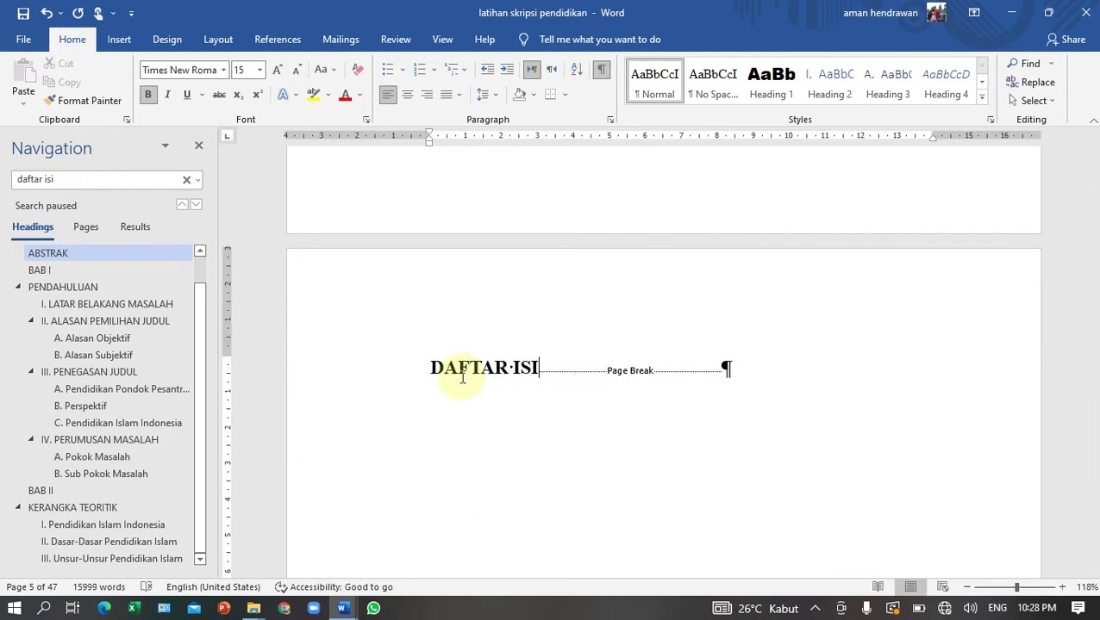
key(ctrl+e)
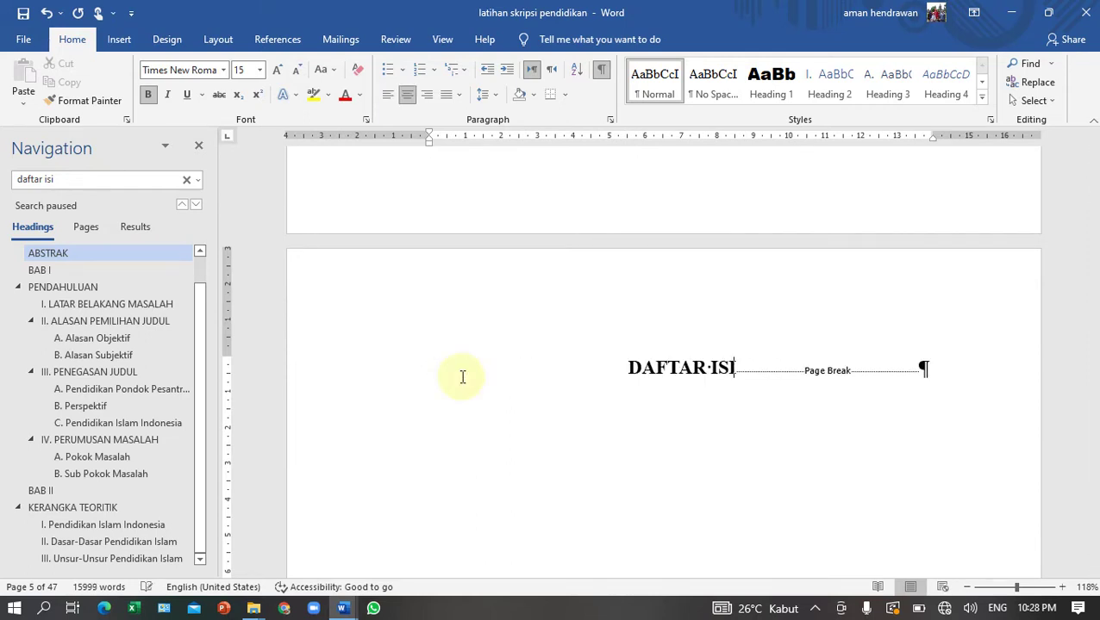
key(Return)
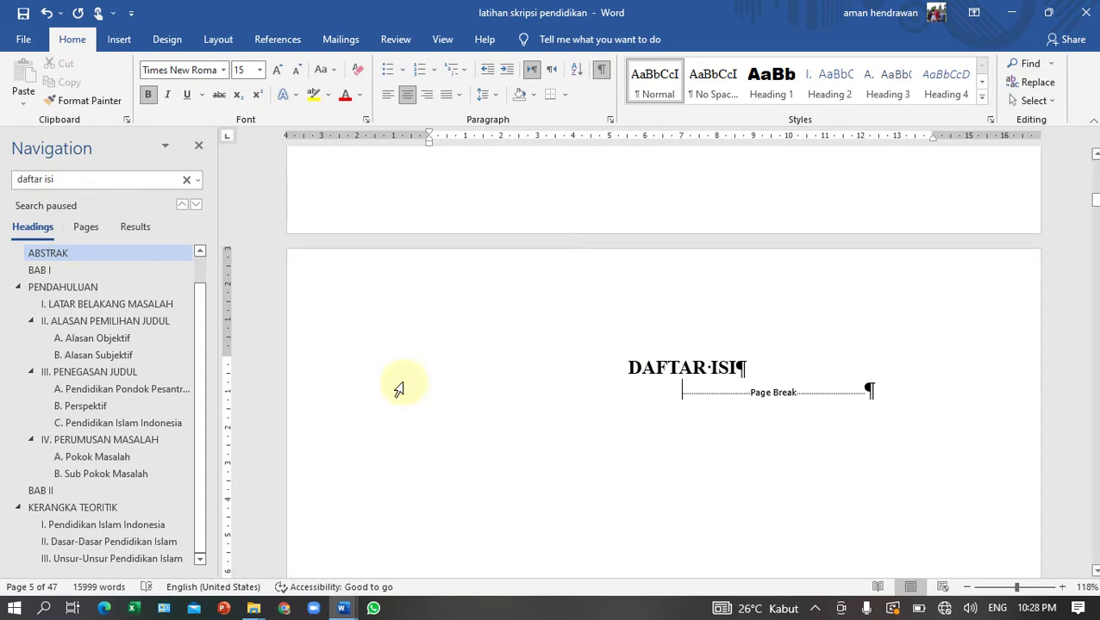
key(ctrl+l)
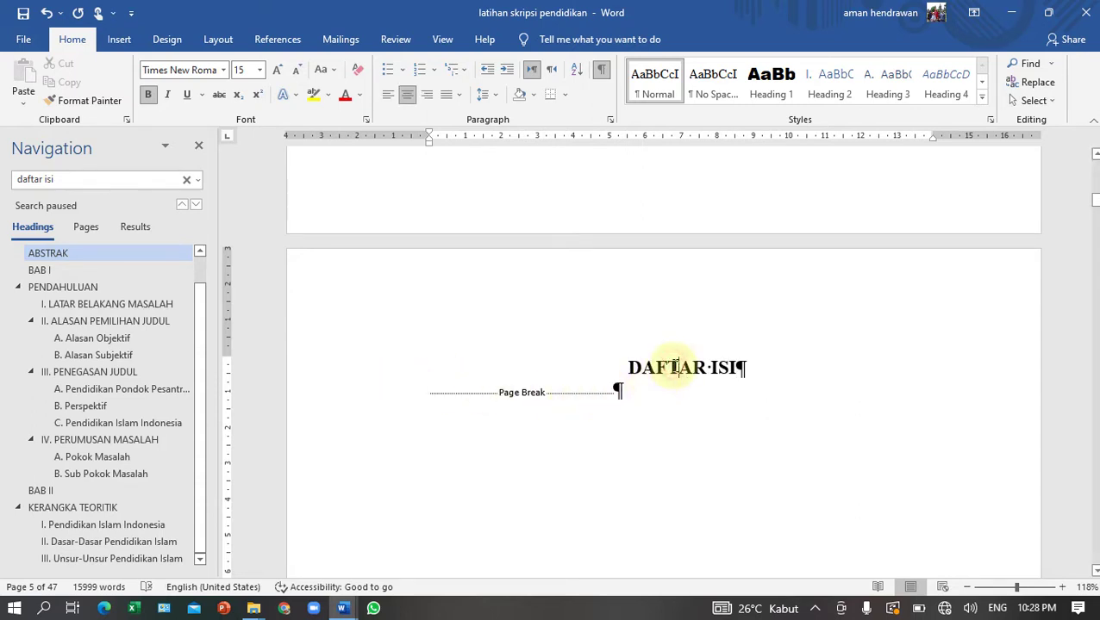
- Apply the Heading 1 style to the DAFTAR ISI title
drag(673, 366, 719, 367)
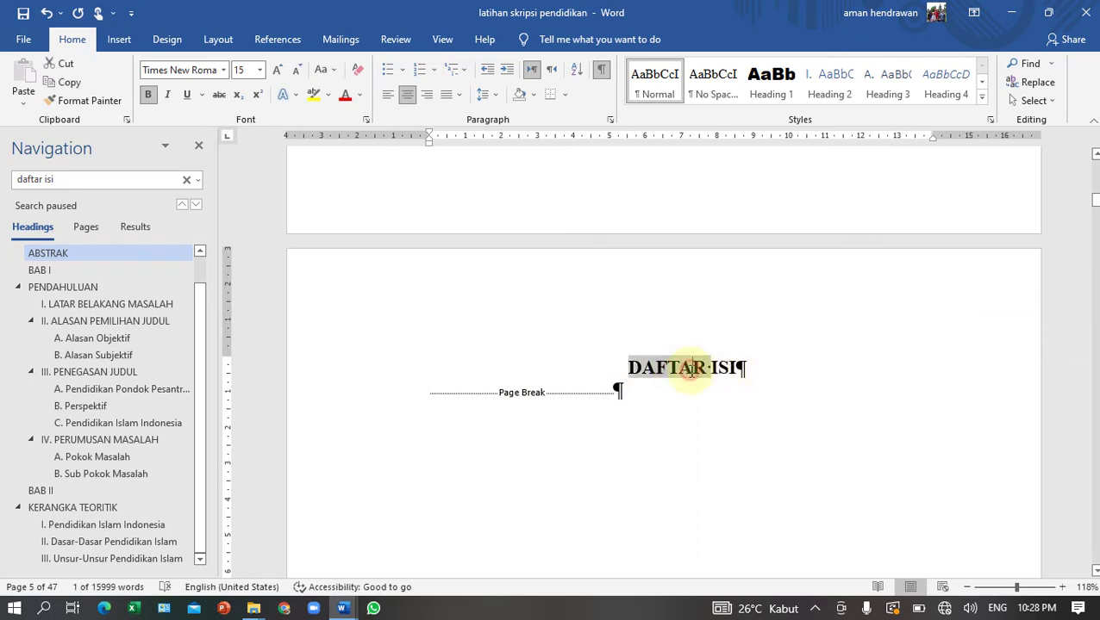
click(693, 367)
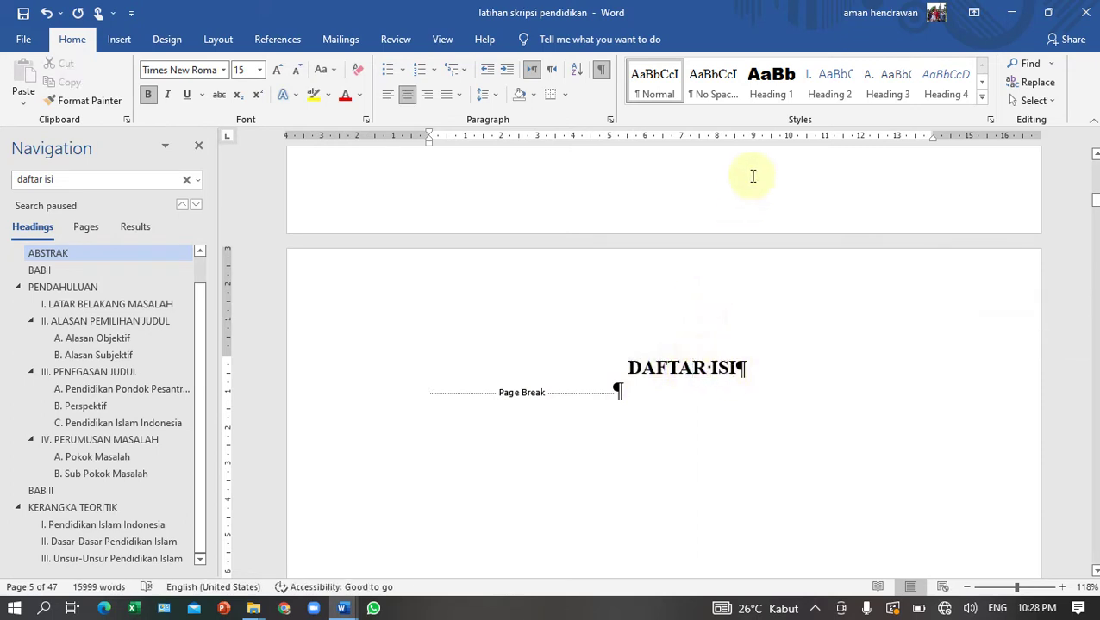
click(771, 91)
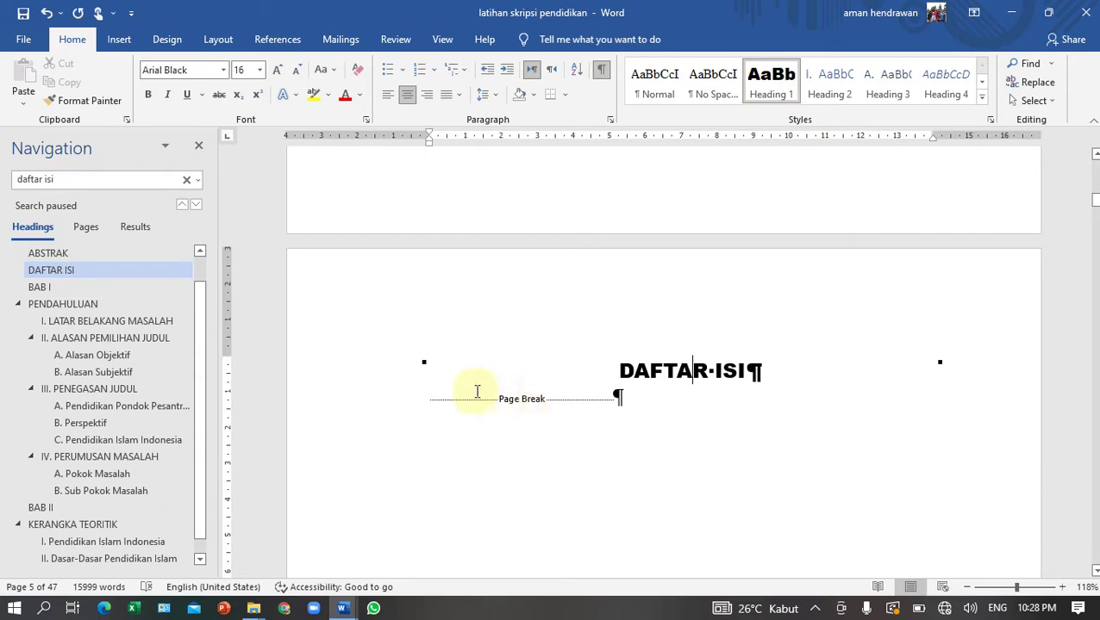
- Add two empty lines between the DAFTAR ISI title and the page break, and insert an Automatic Table 1 table of contents there
click(428, 396)
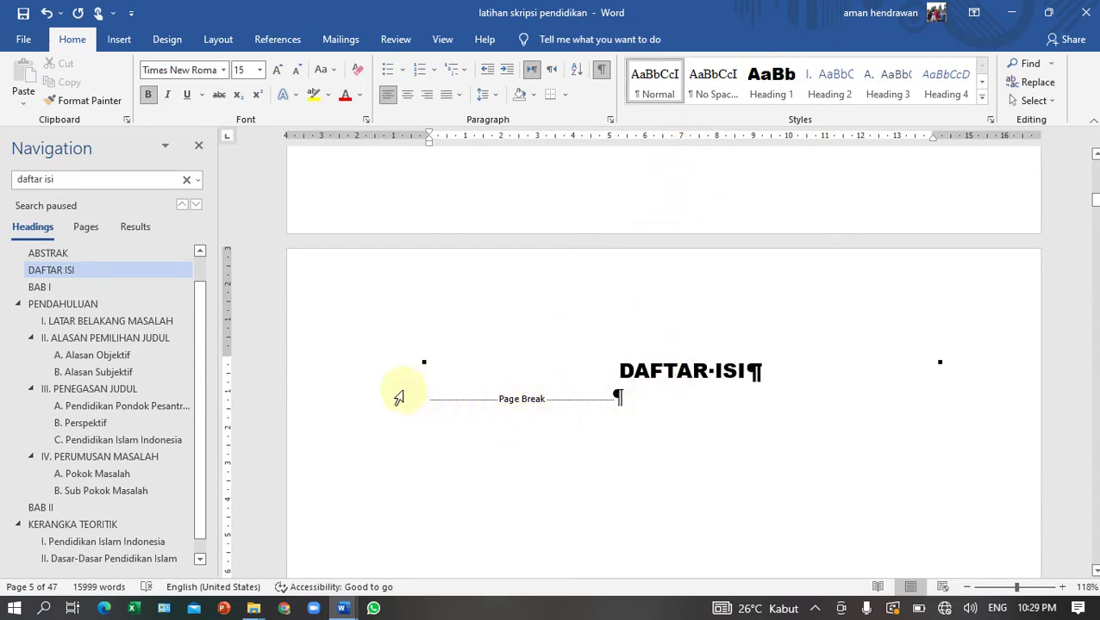
key(Return)
key(Return)
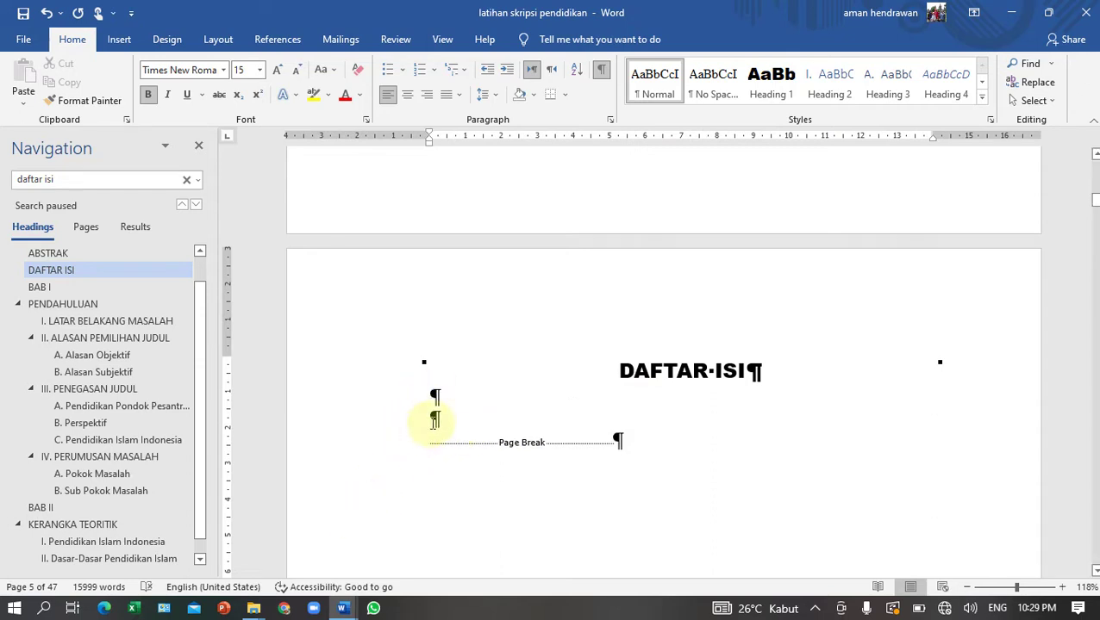
click(276, 43)
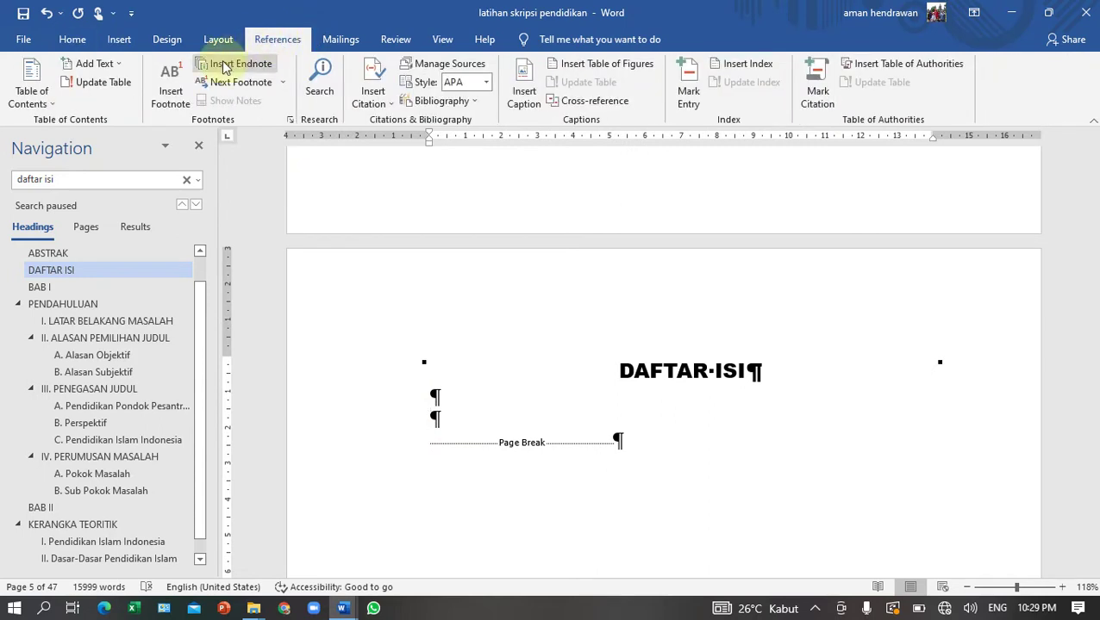
click(41, 103)
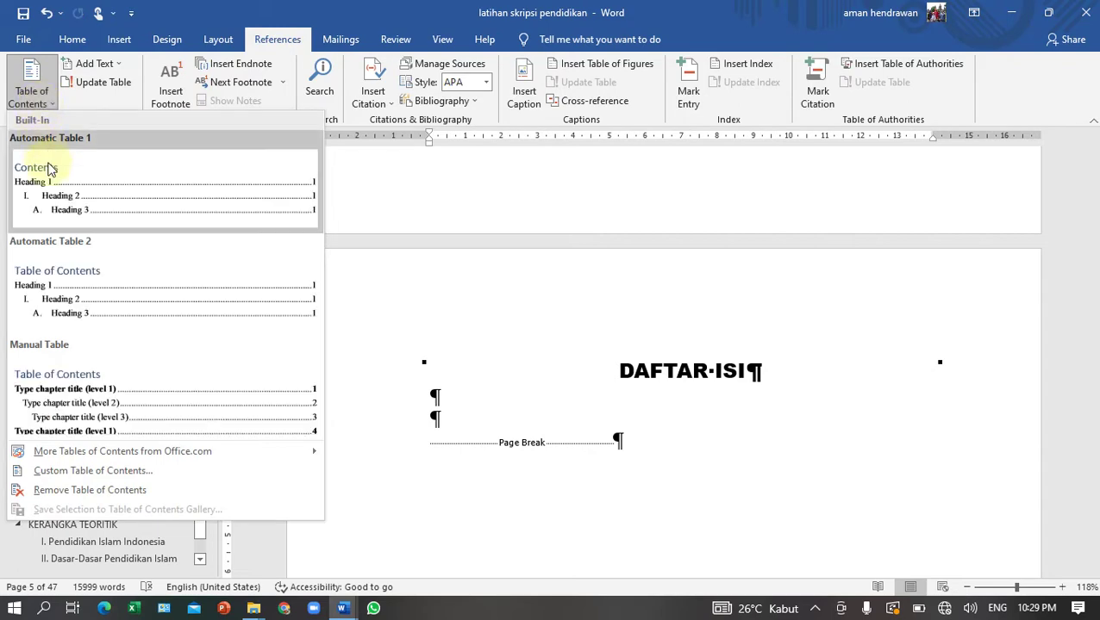
click(60, 205)
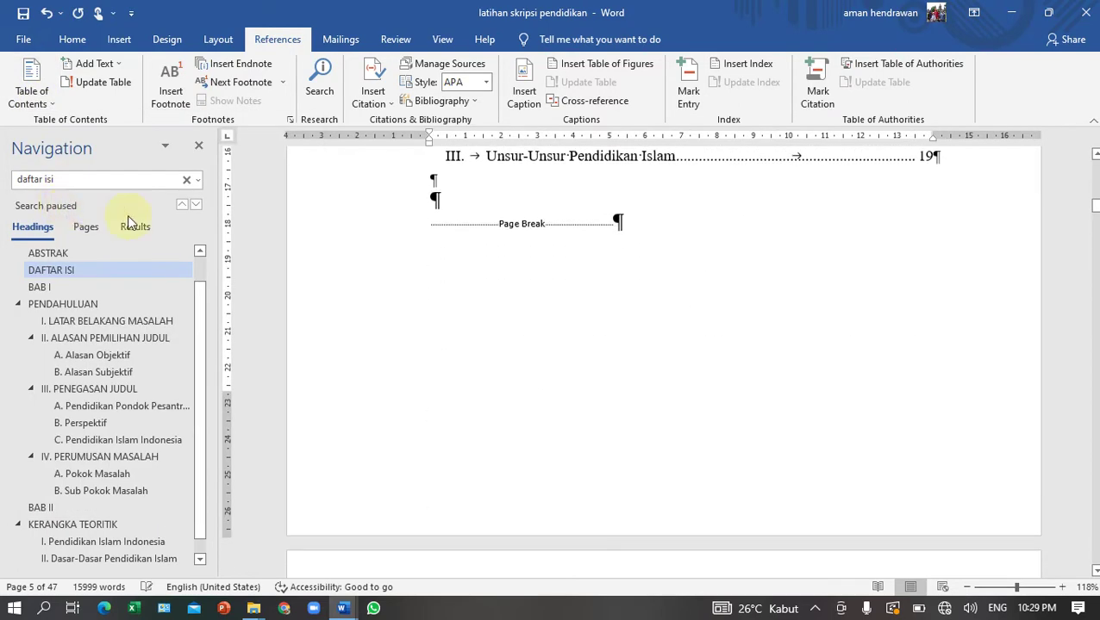
scroll(534, 311, up, 5)
scroll(534, 310, up, 5)
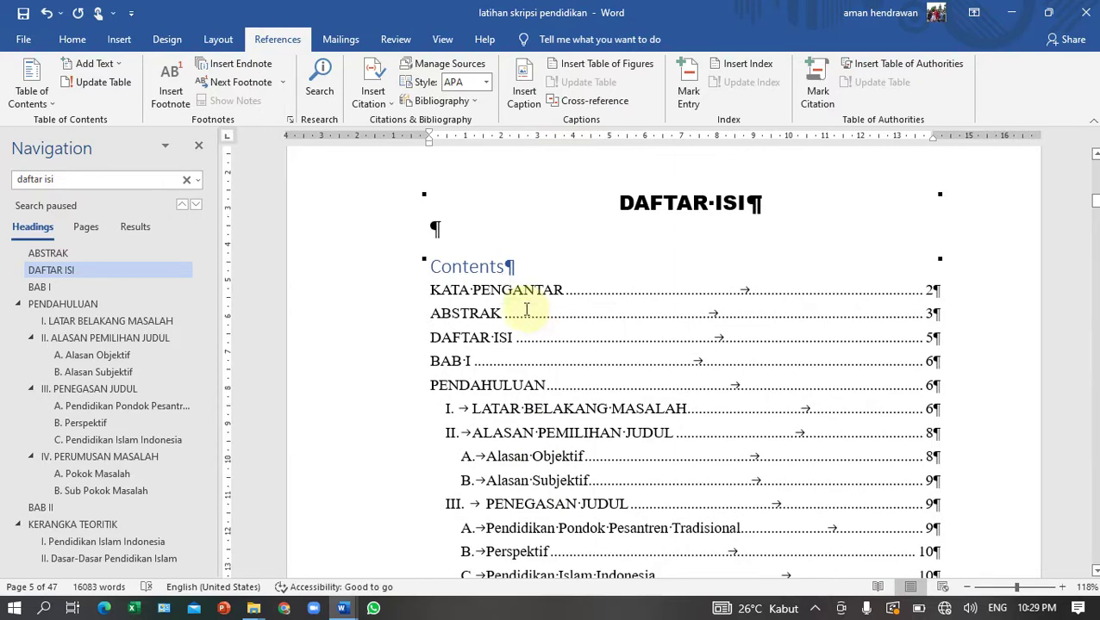
scroll(525, 308, down, 3)
click(468, 312)
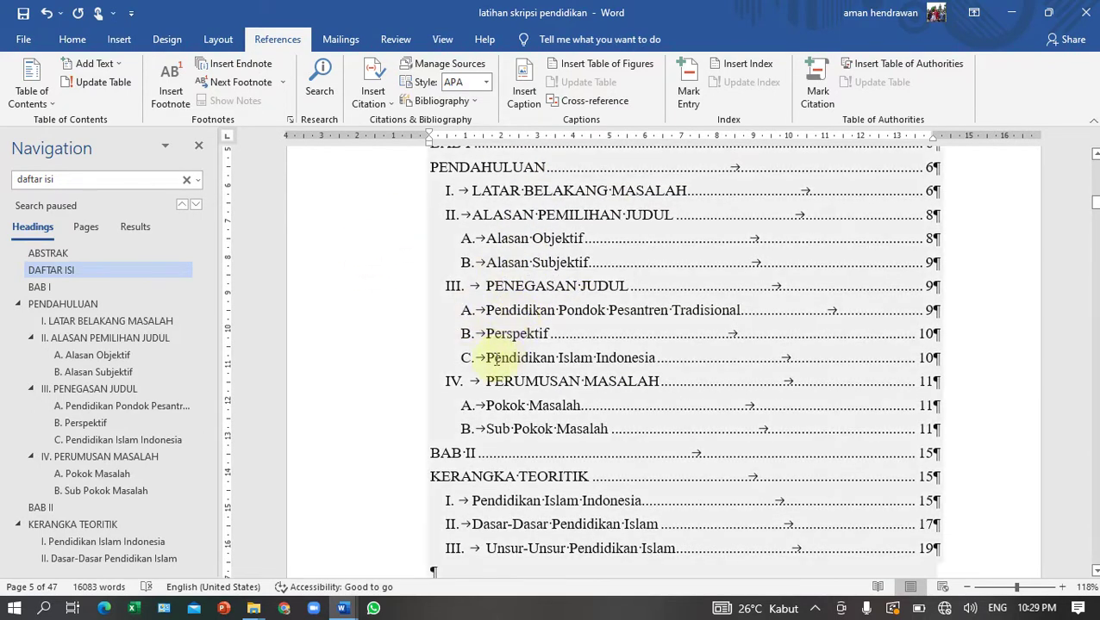
scroll(523, 437, down, 1)
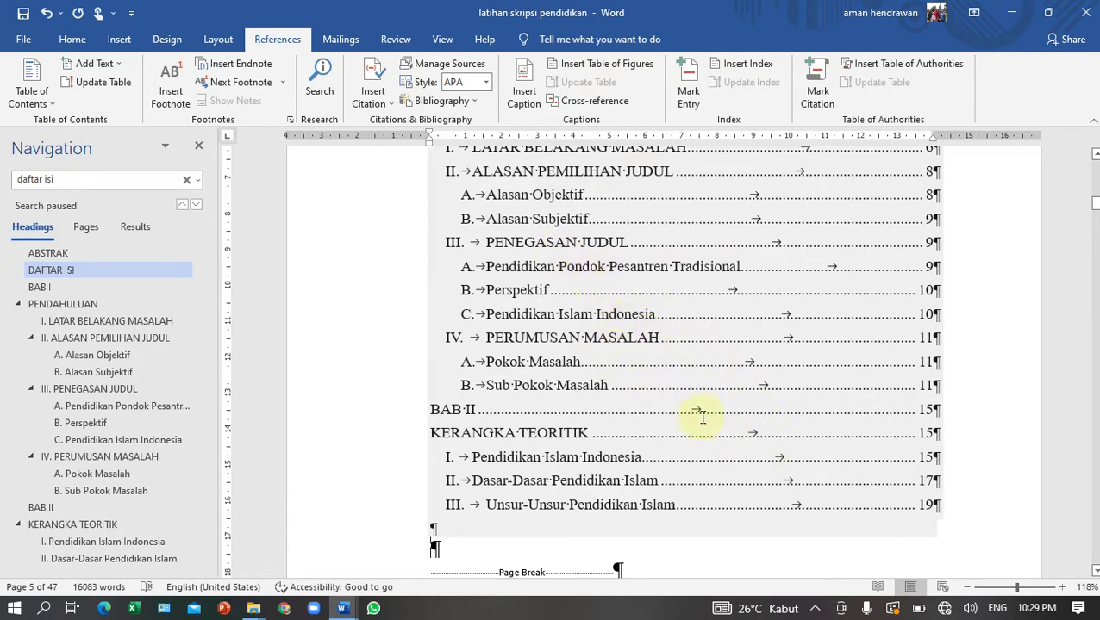
- Open the options for a custom table of contents and clear the TOC level of the Heading 3 style
click(50, 104)
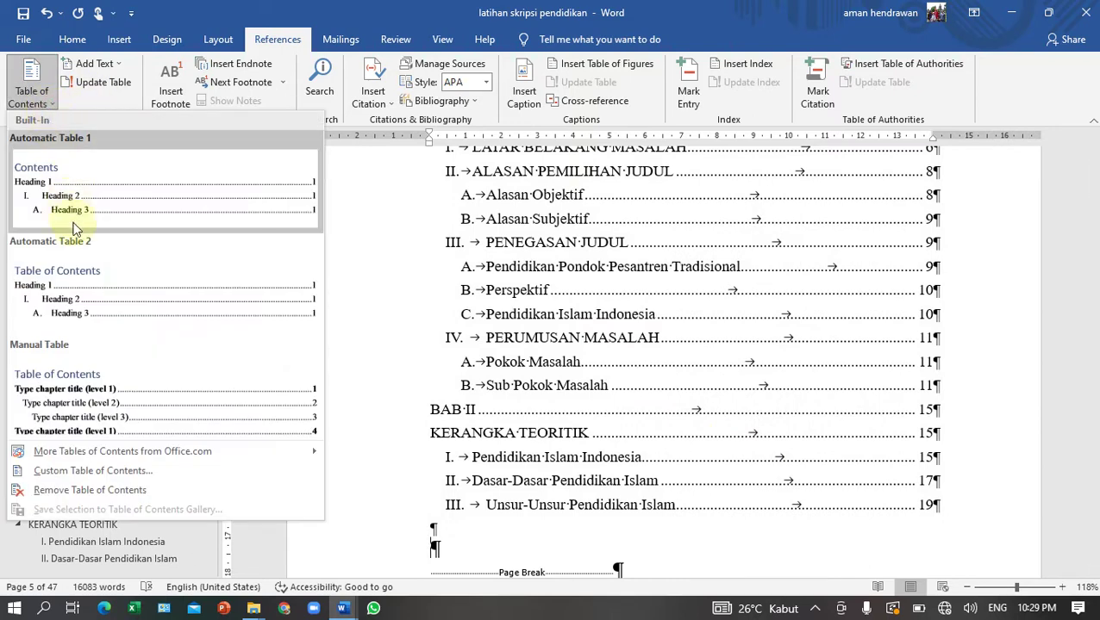
click(82, 471)
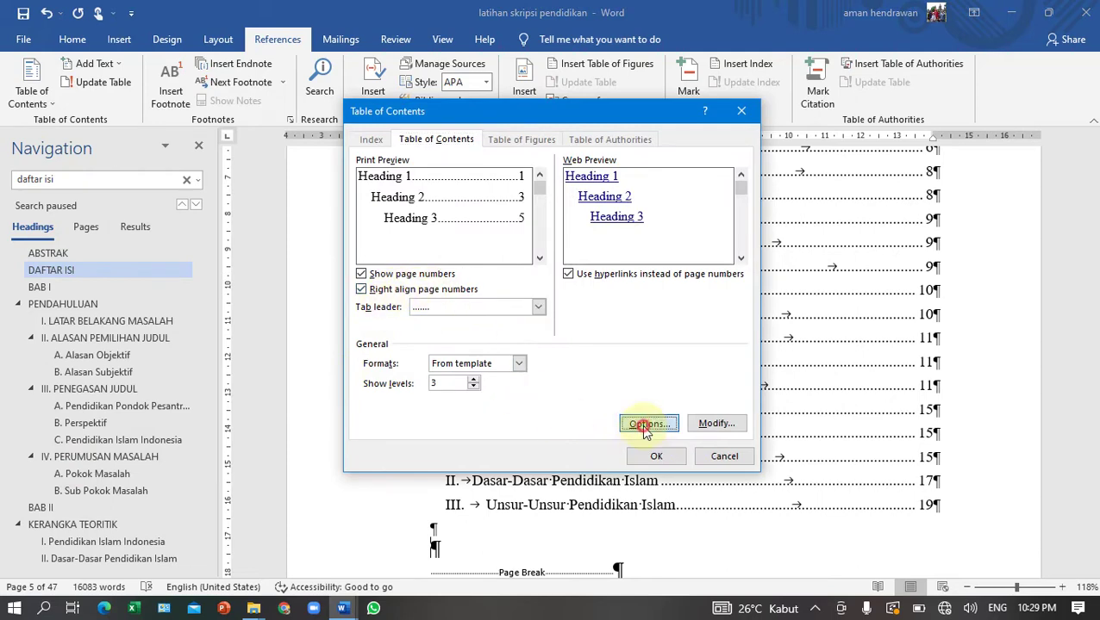
click(646, 423)
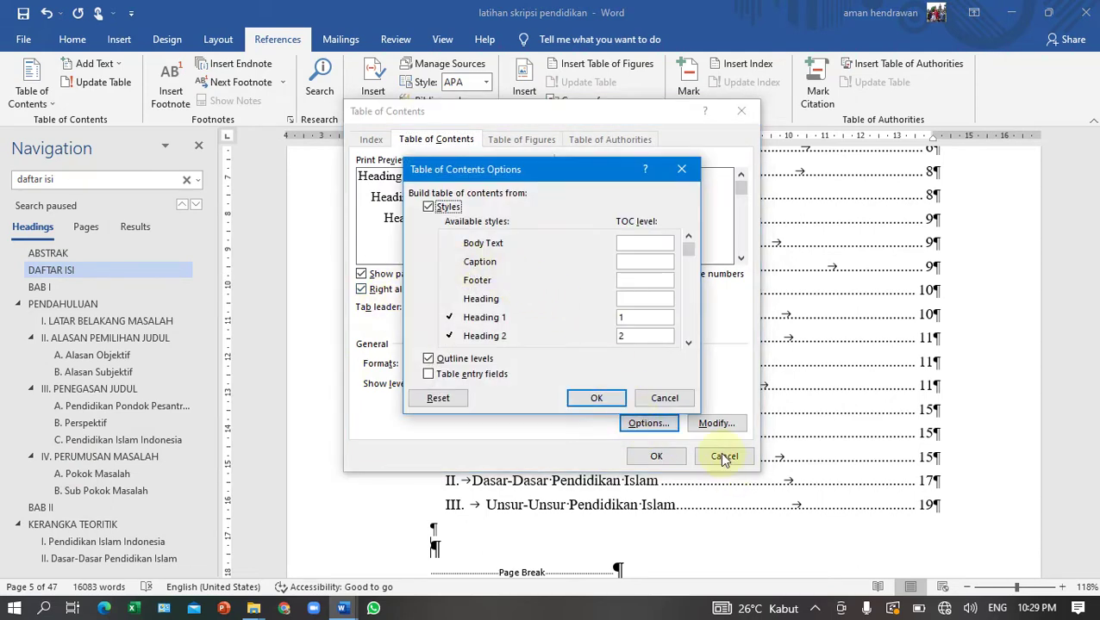
click(661, 397)
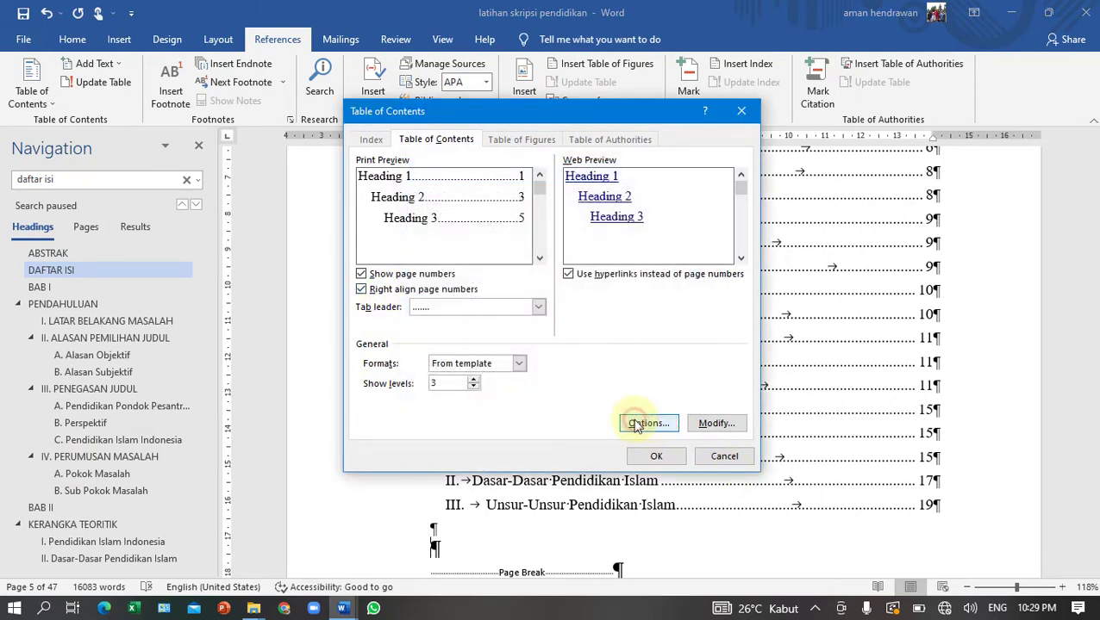
click(635, 424)
click(689, 346)
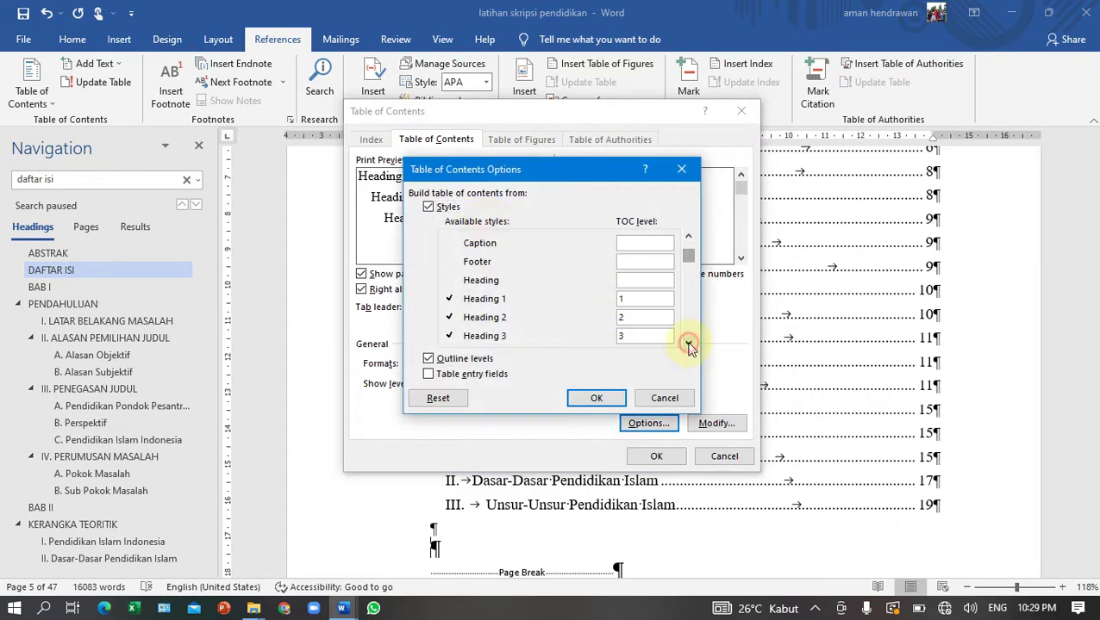
click(688, 344)
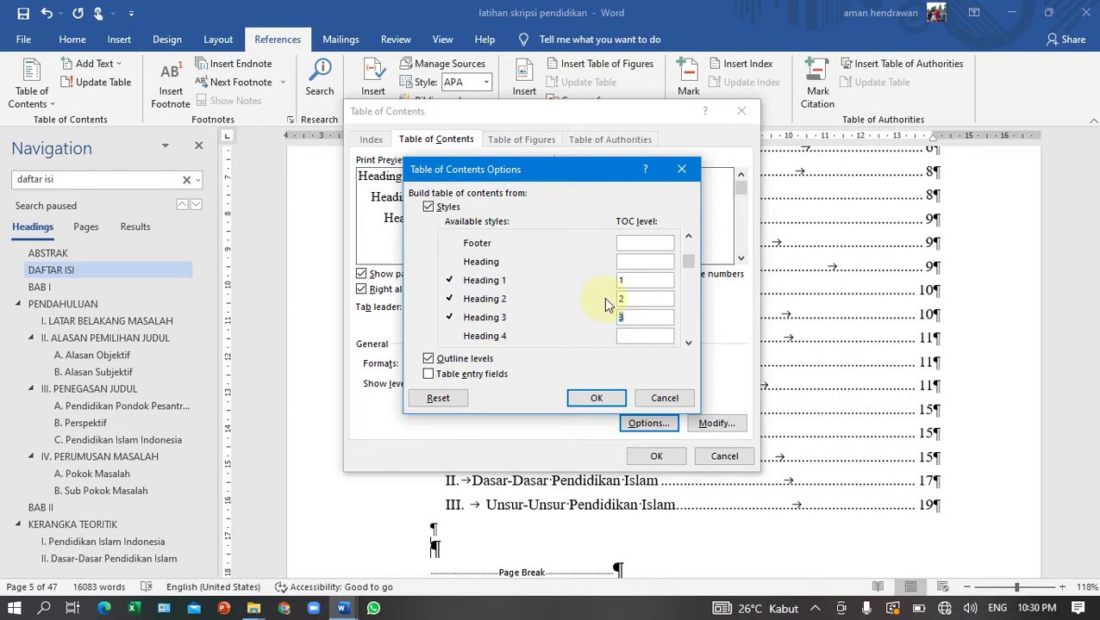
key(BackSpace)
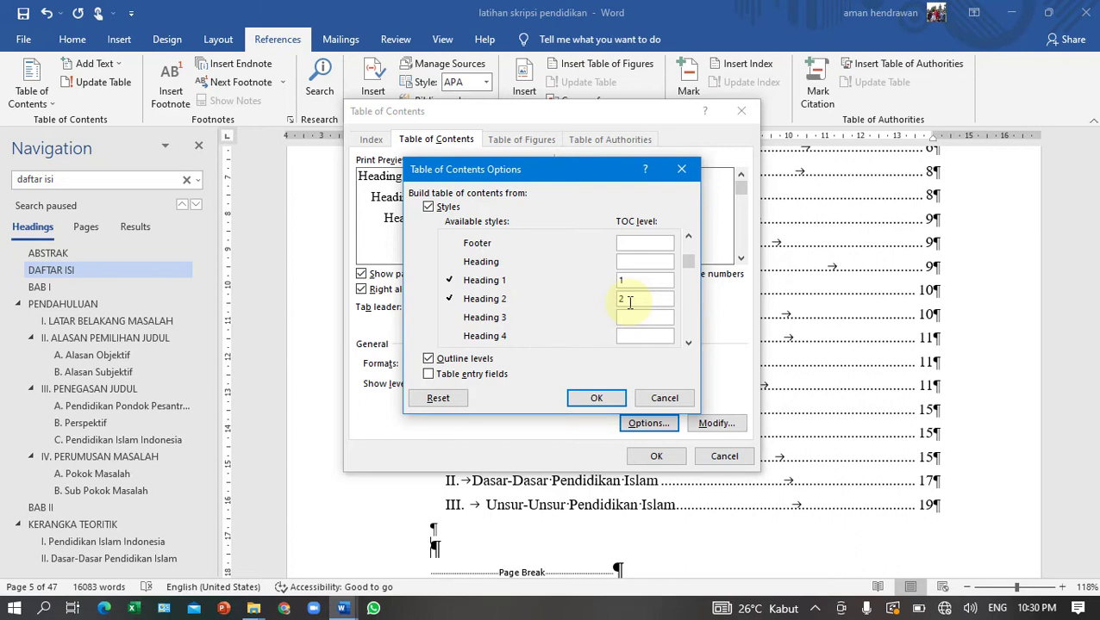
- Check the remaining style levels, confirm the custom settings with only Heading 1 and Heading 2, and replace the existing table of contents
double_click(689, 343)
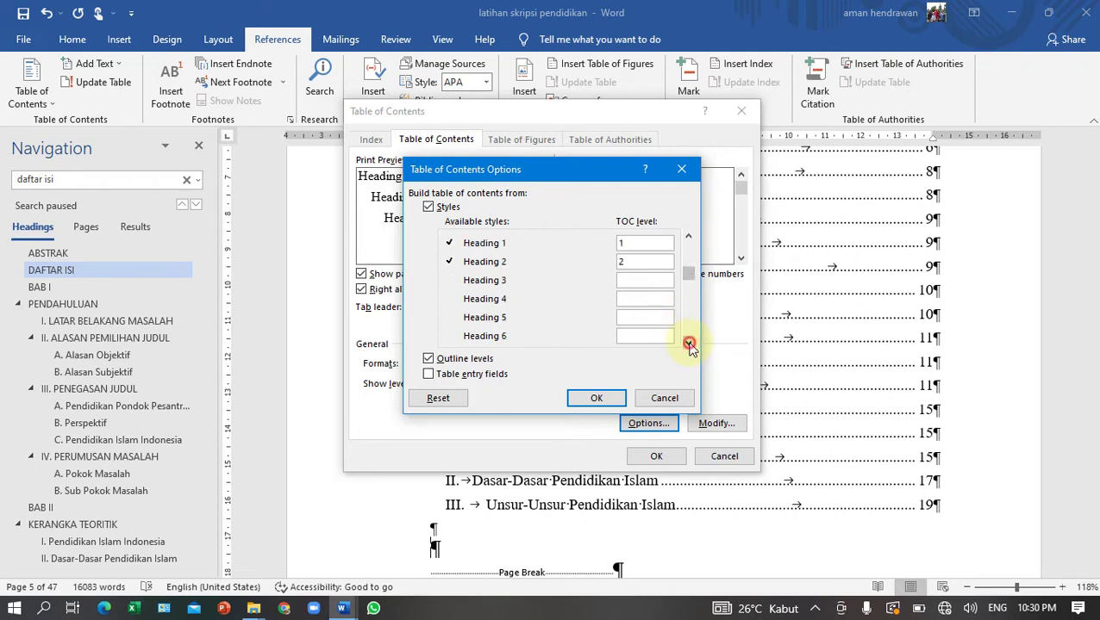
click(689, 343)
drag(687, 285, 689, 245)
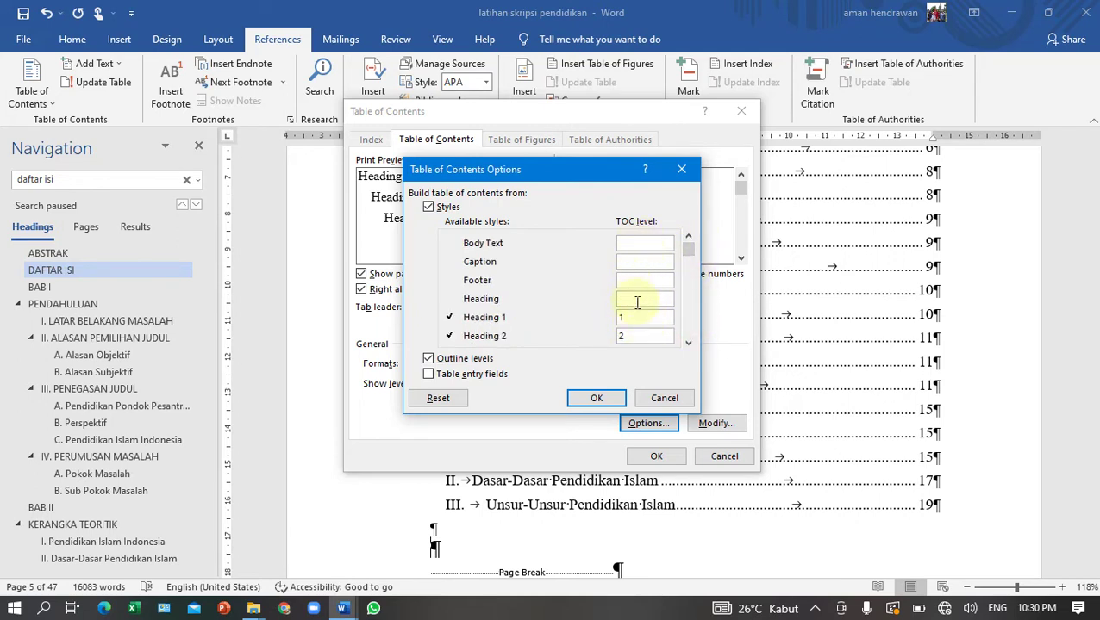
click(688, 343)
click(688, 343)
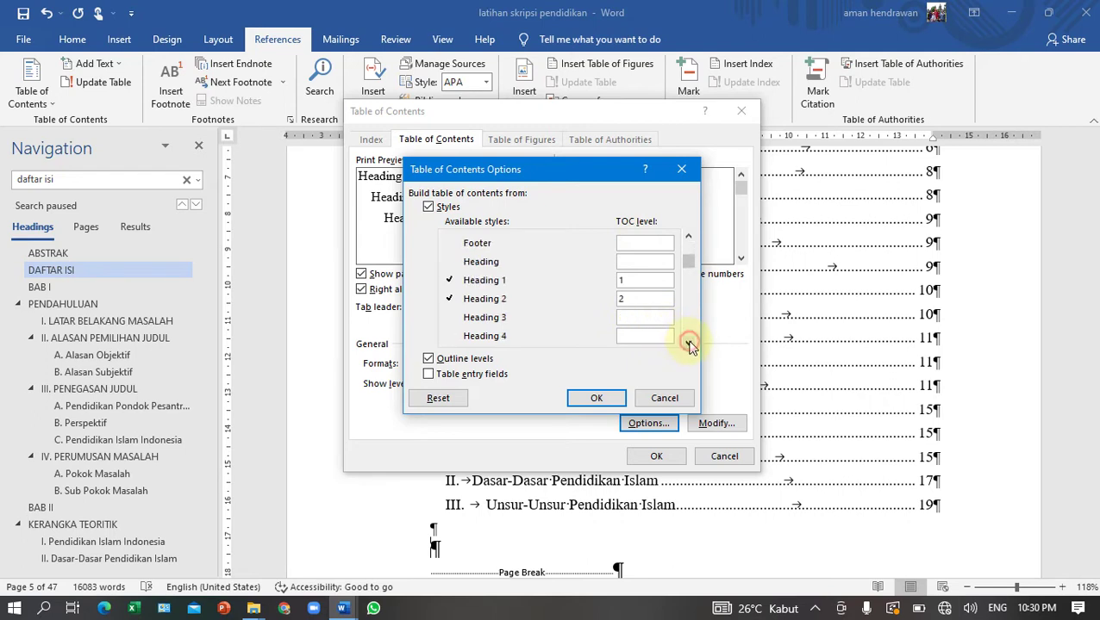
click(687, 343)
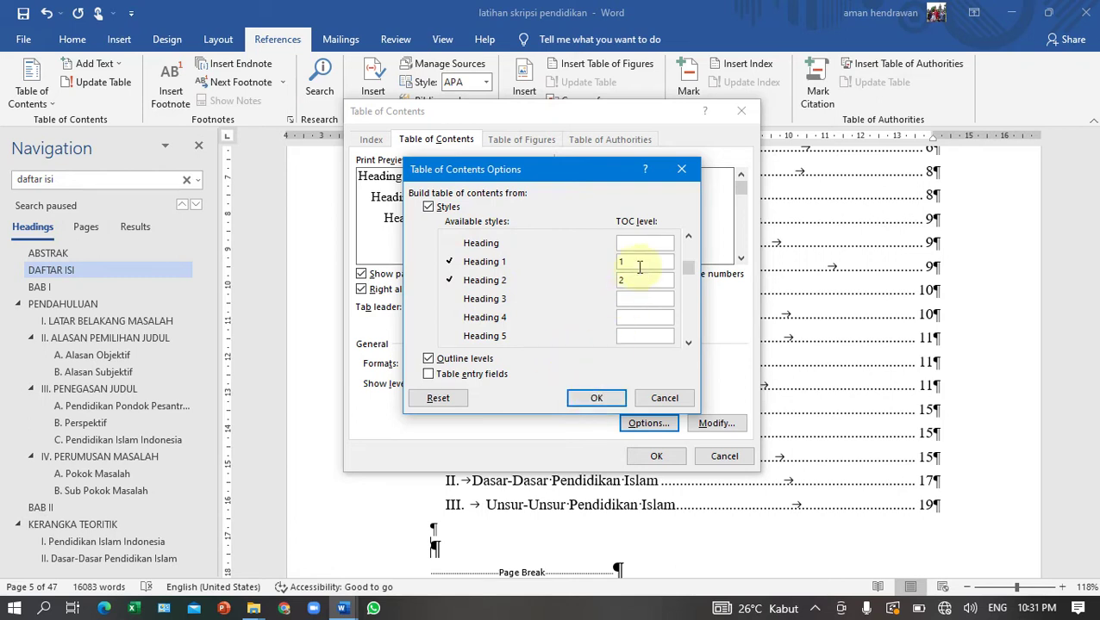
click(597, 398)
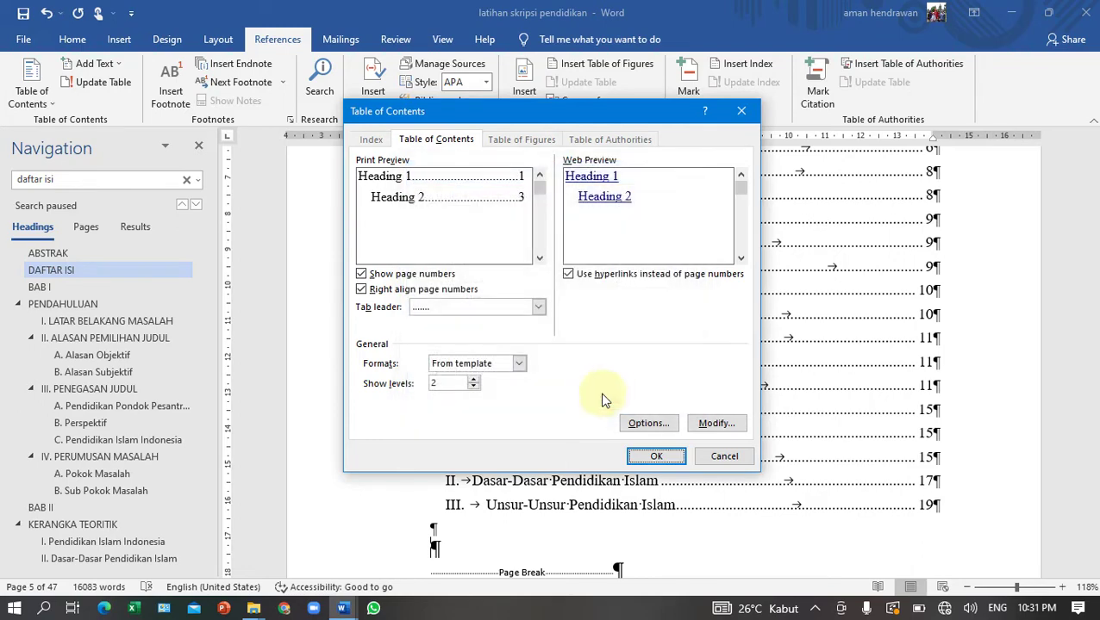
click(648, 456)
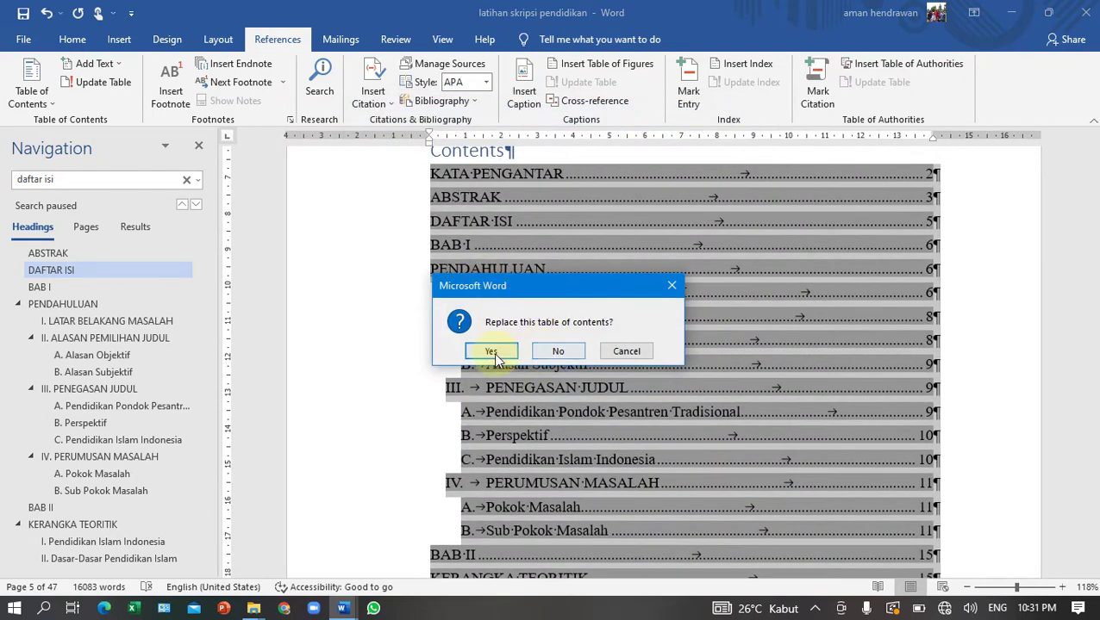
click(491, 354)
scroll(524, 319, down, 3)
scroll(523, 285, up, 4)
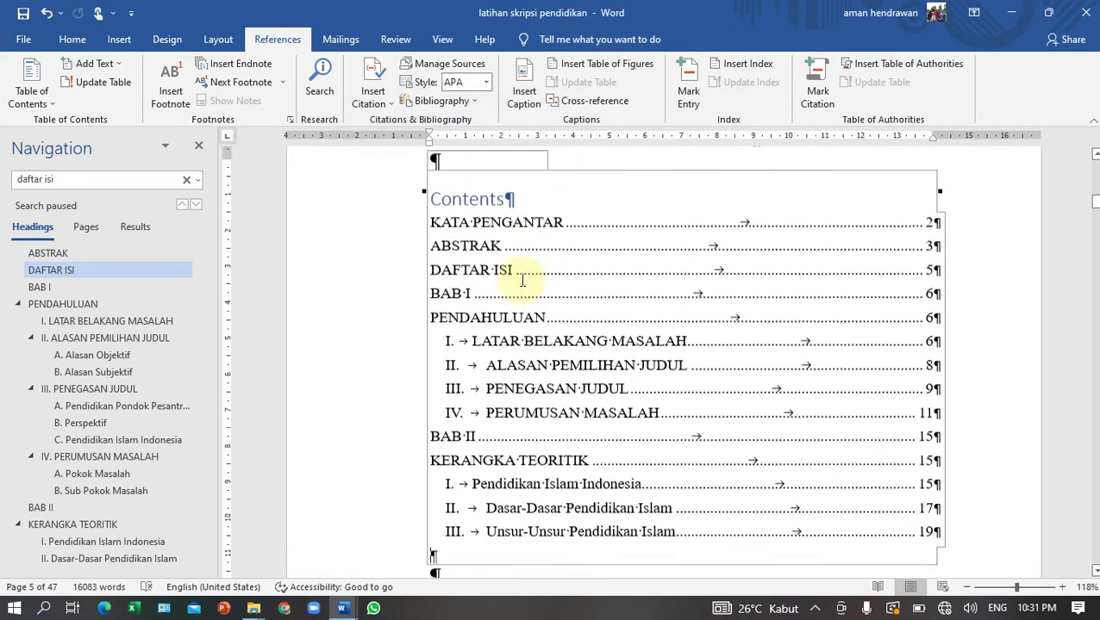
scroll(528, 405, down, 3)
scroll(623, 362, up, 4)
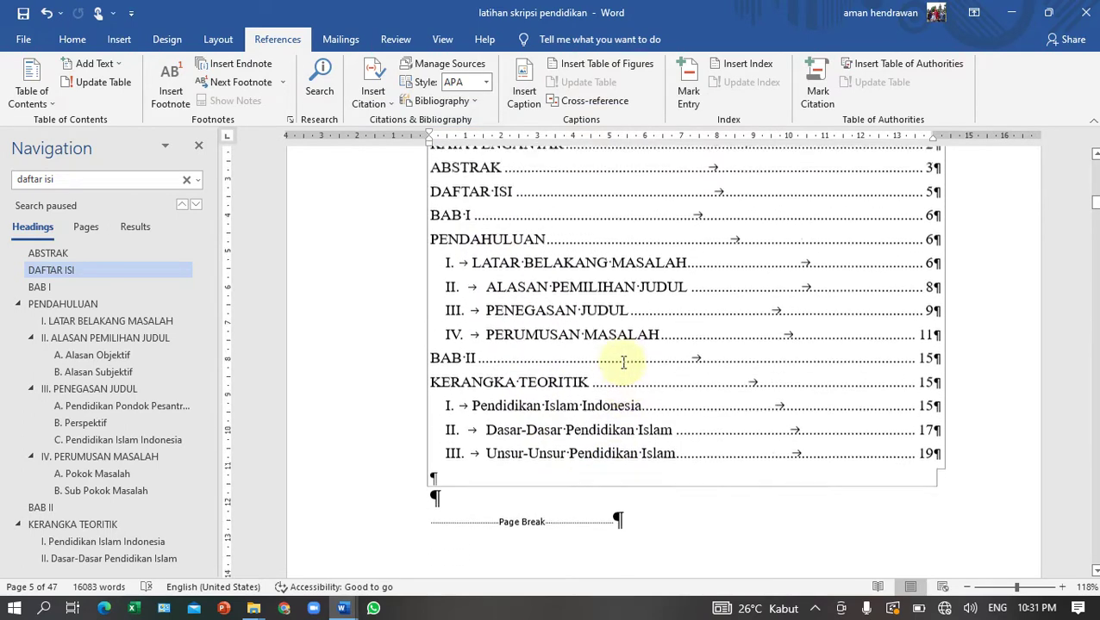
scroll(613, 336, down, 3)
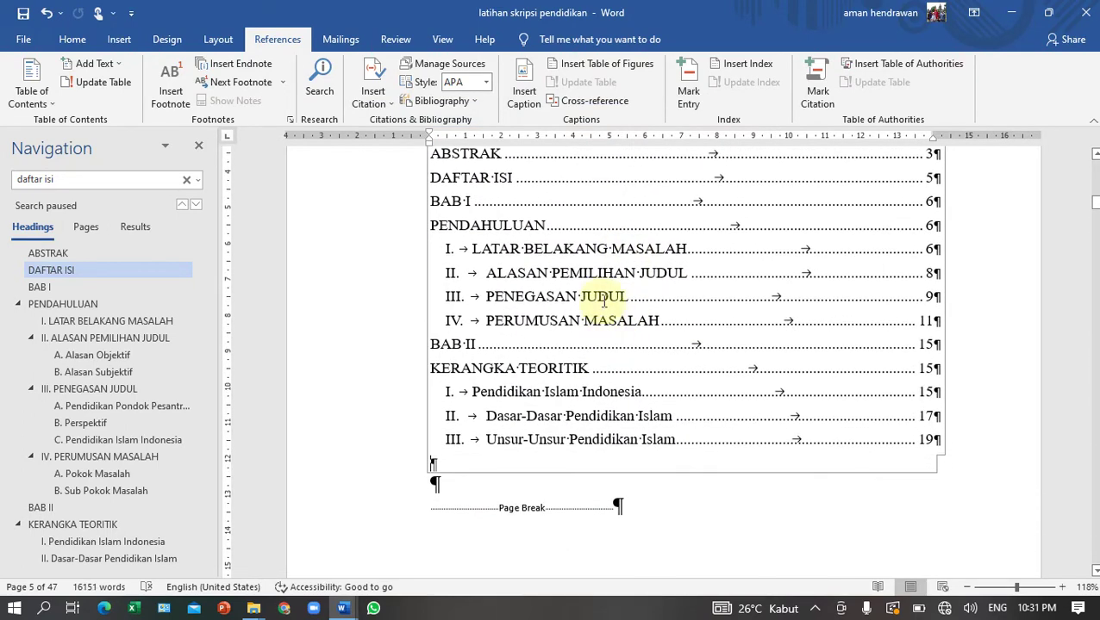
- Update the table of contents field under the DAFTAR ISI title
double_click(606, 293)
right_click(595, 295)
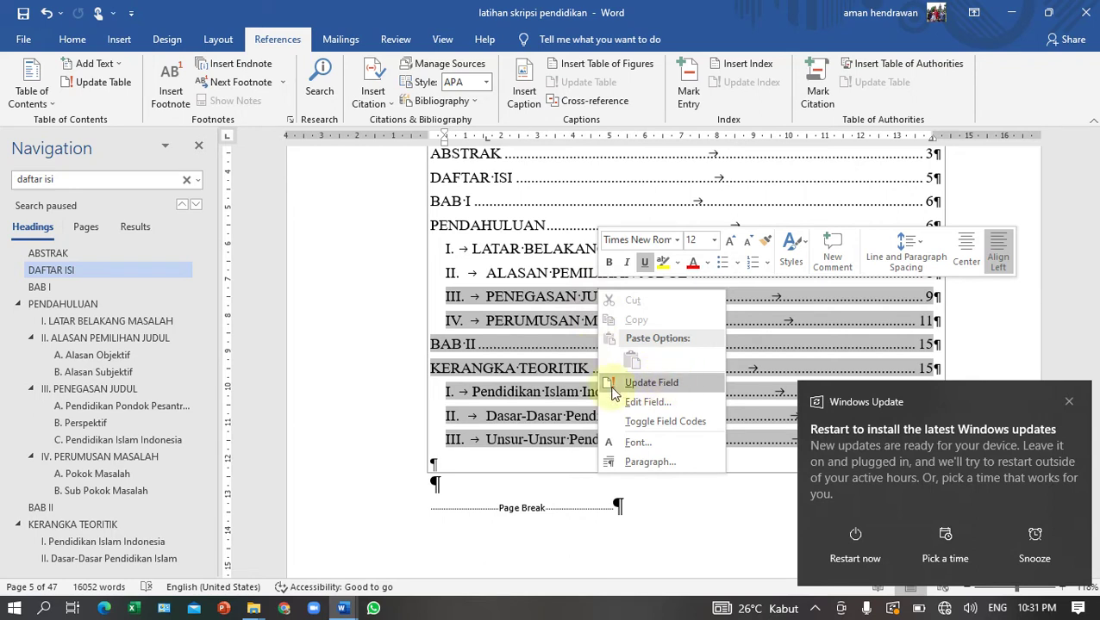
click(621, 383)
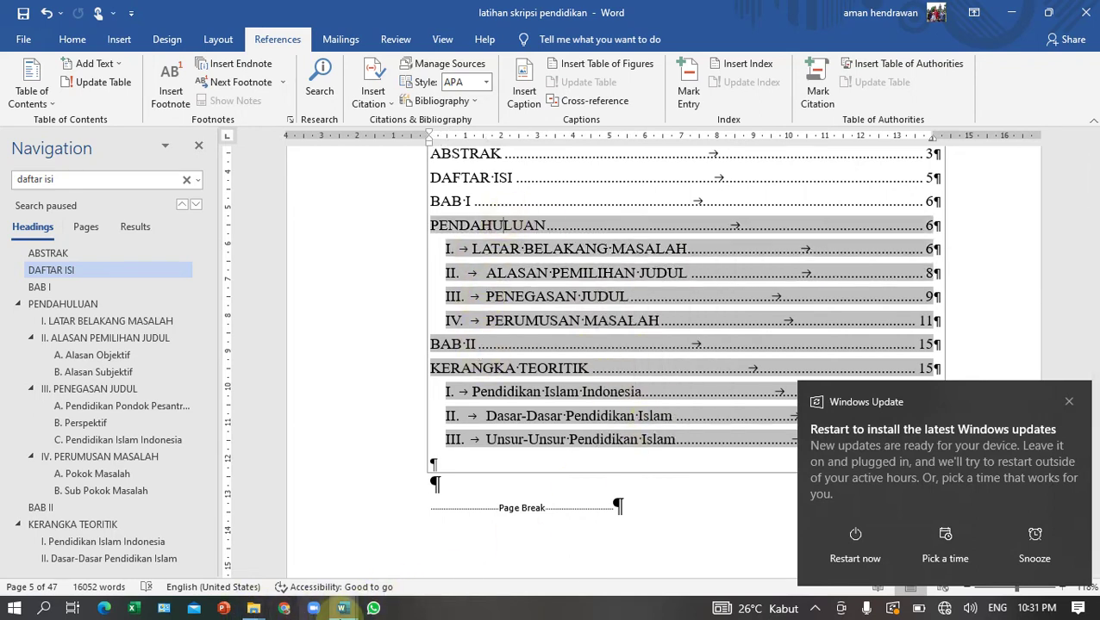
- Minimize the thesis window and dismiss the Windows Update notification
key(alt+Tab)
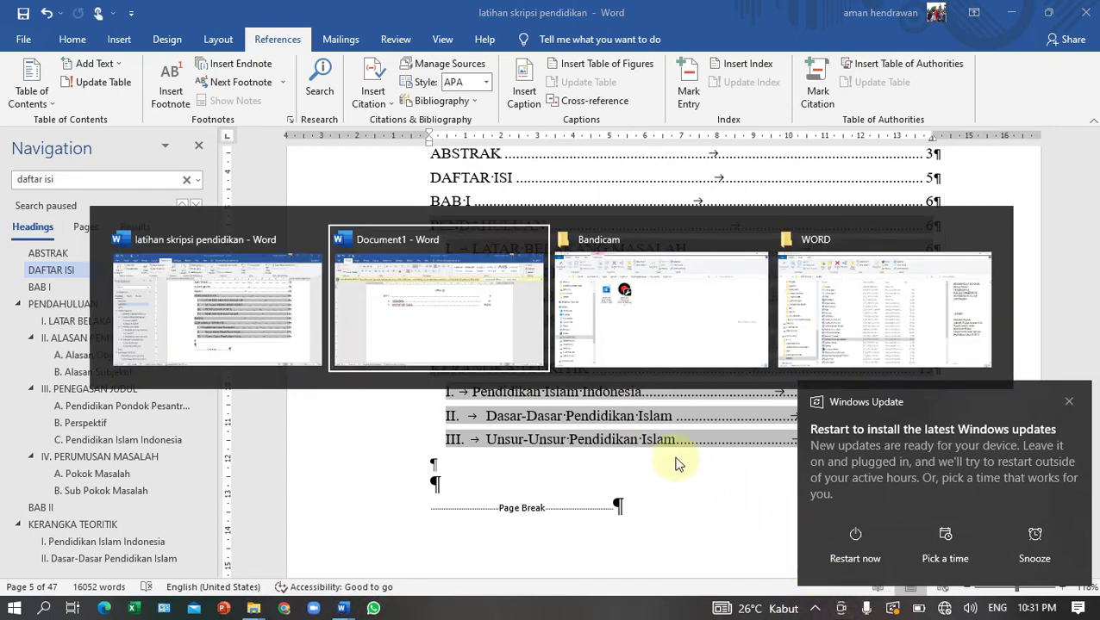
key(alt+Tab)
key(alt+Tab)
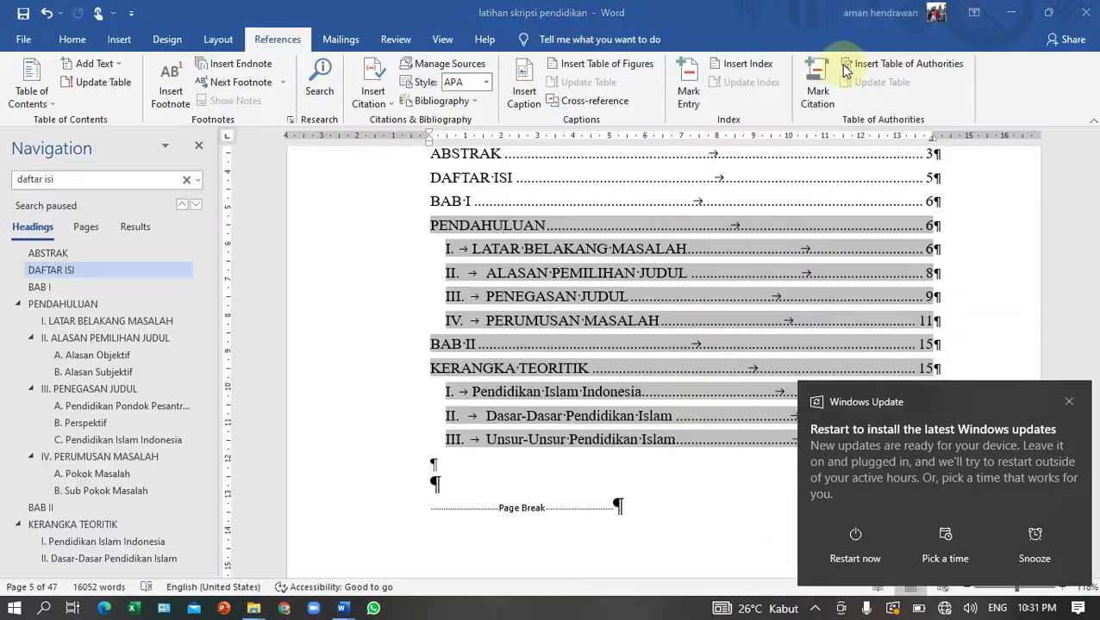
click(1013, 18)
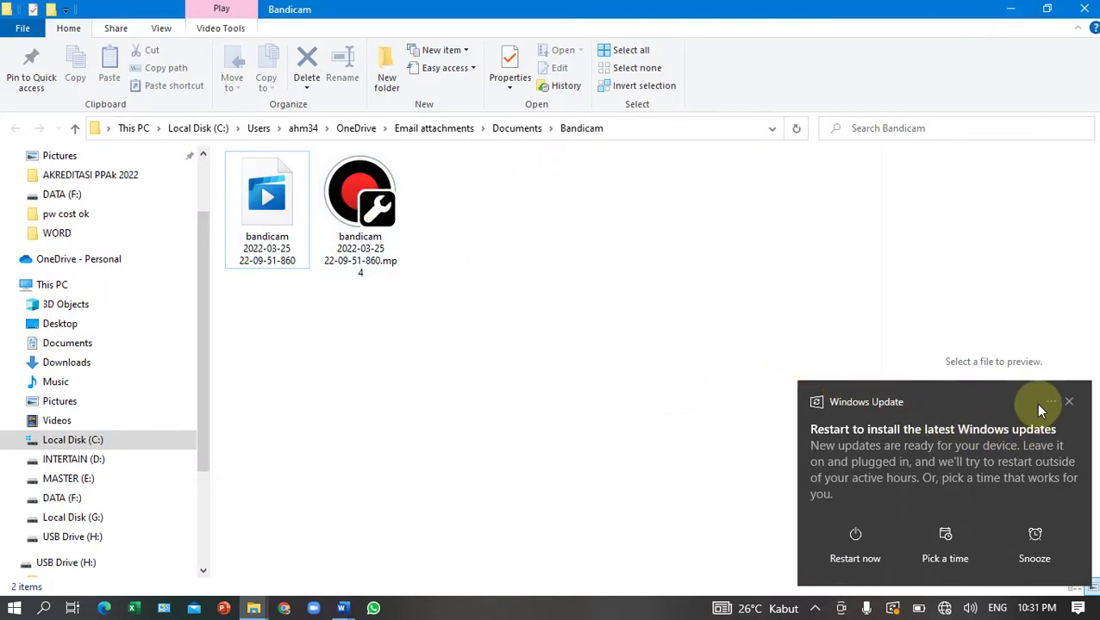
click(1069, 402)
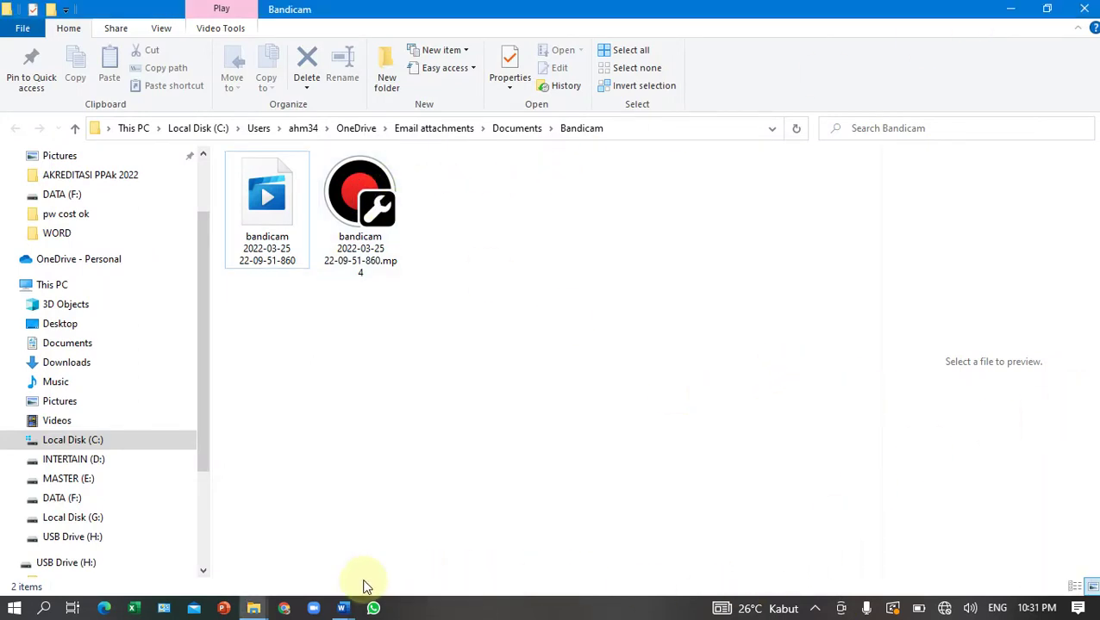
click(970, 604)
click(1097, 608)
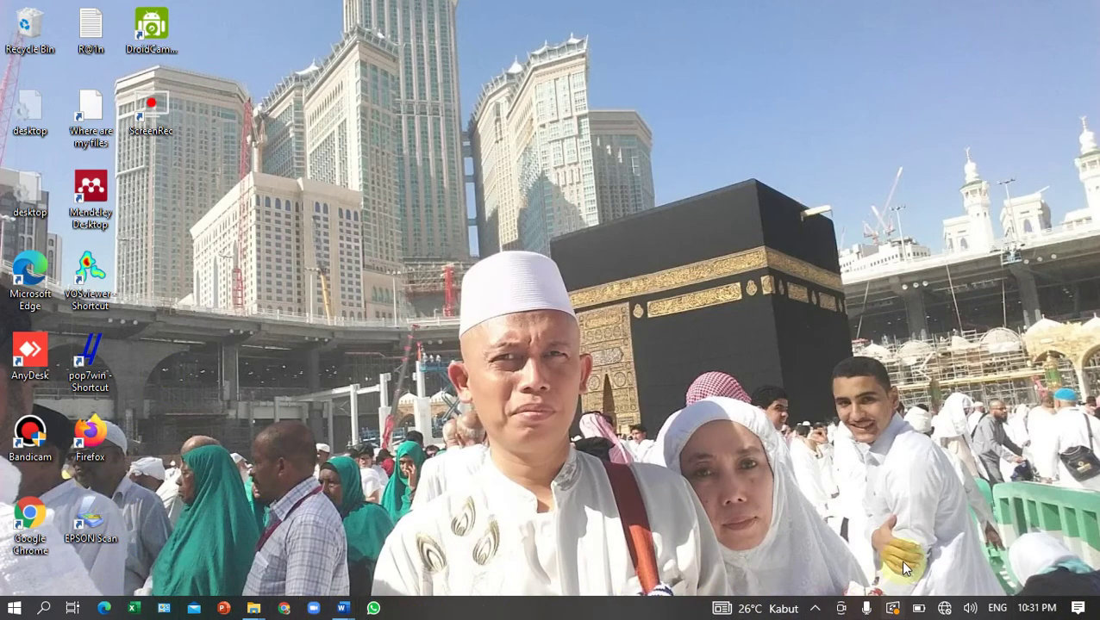
click(892, 610)
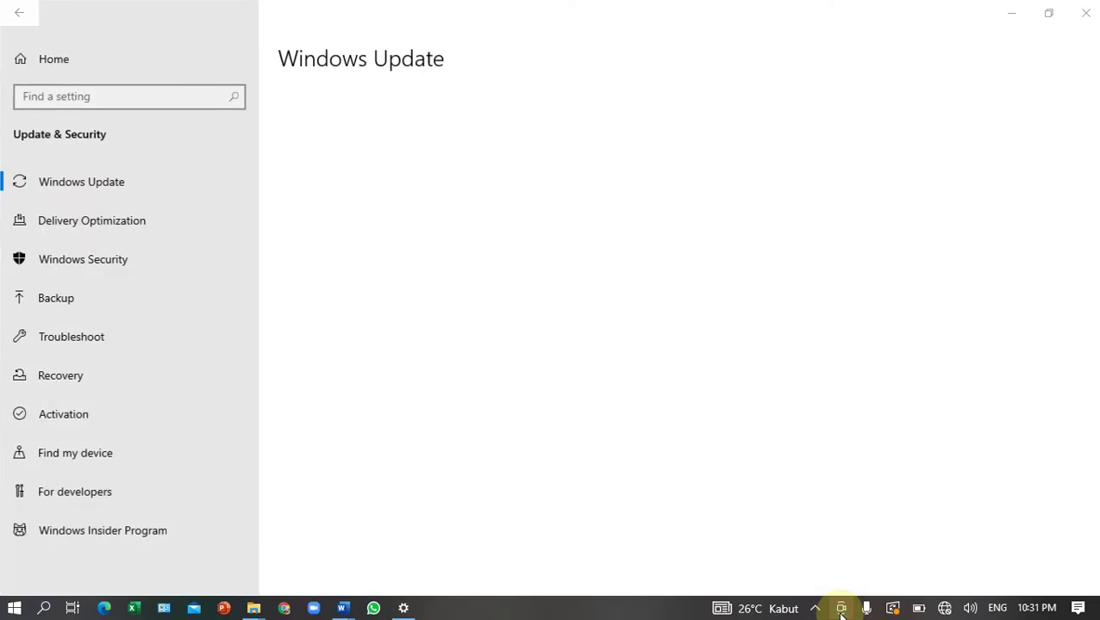
click(840, 609)
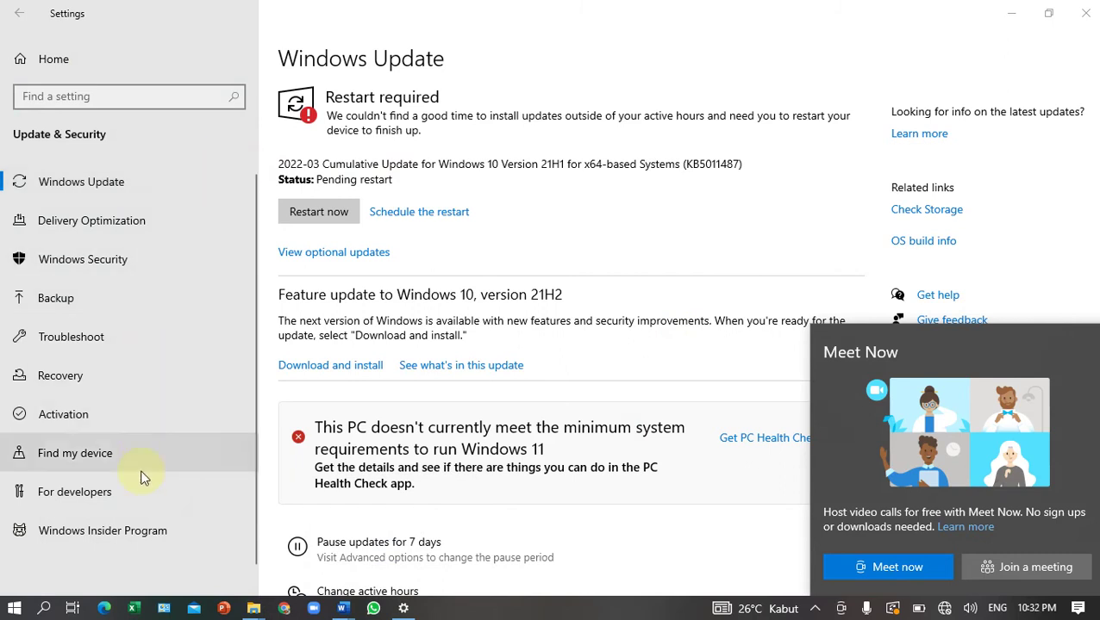
- Search Windows for "BAN" and open the Bandicam app
click(44, 609)
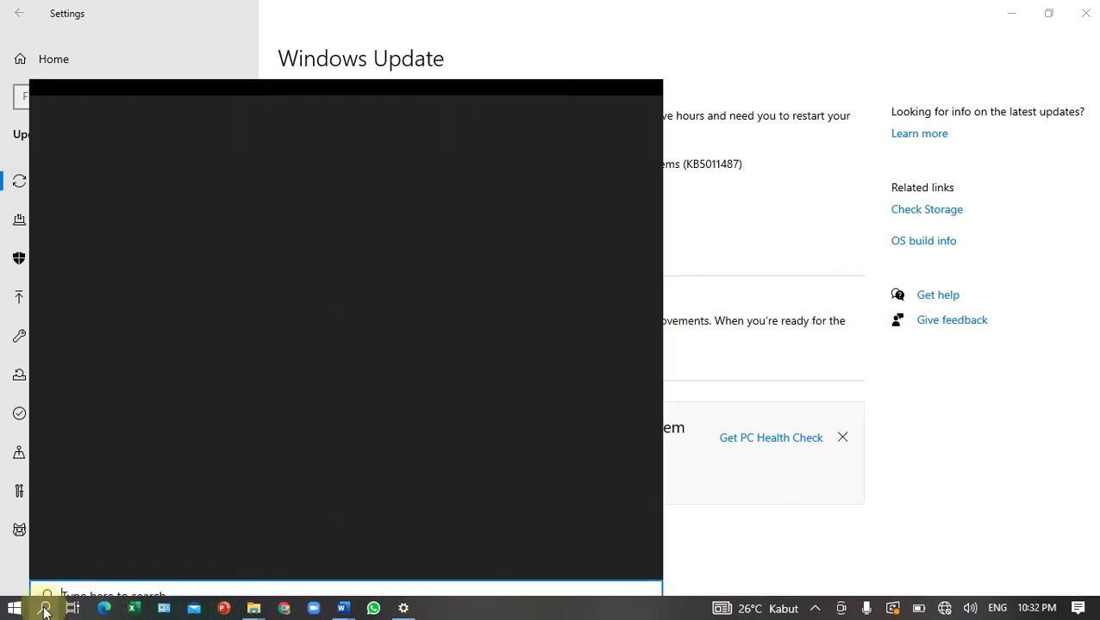
text(BAN)
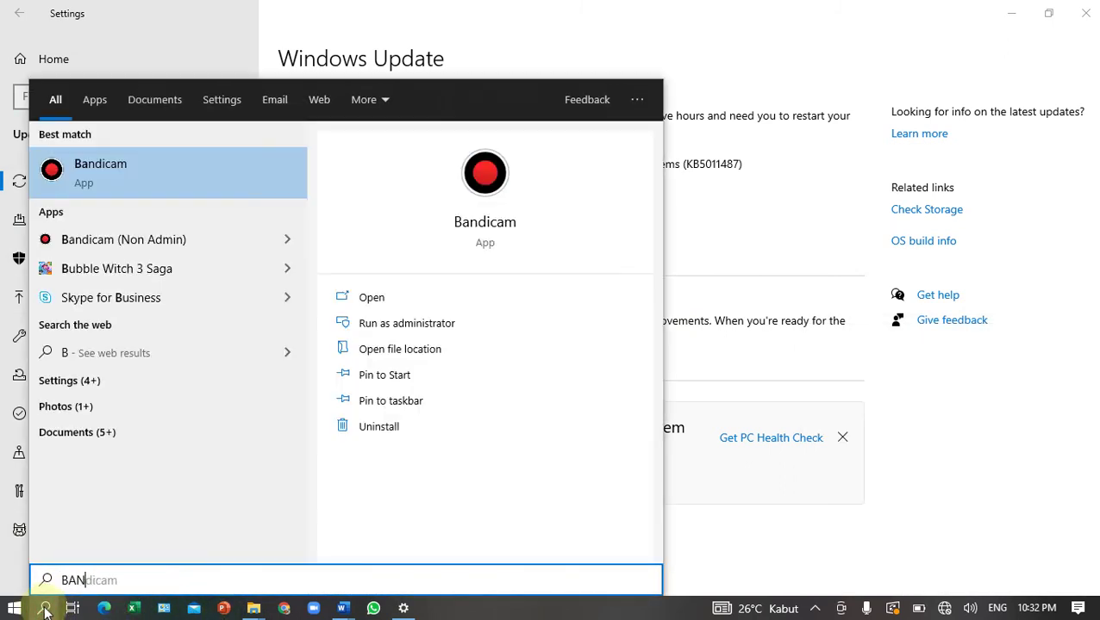
click(364, 301)
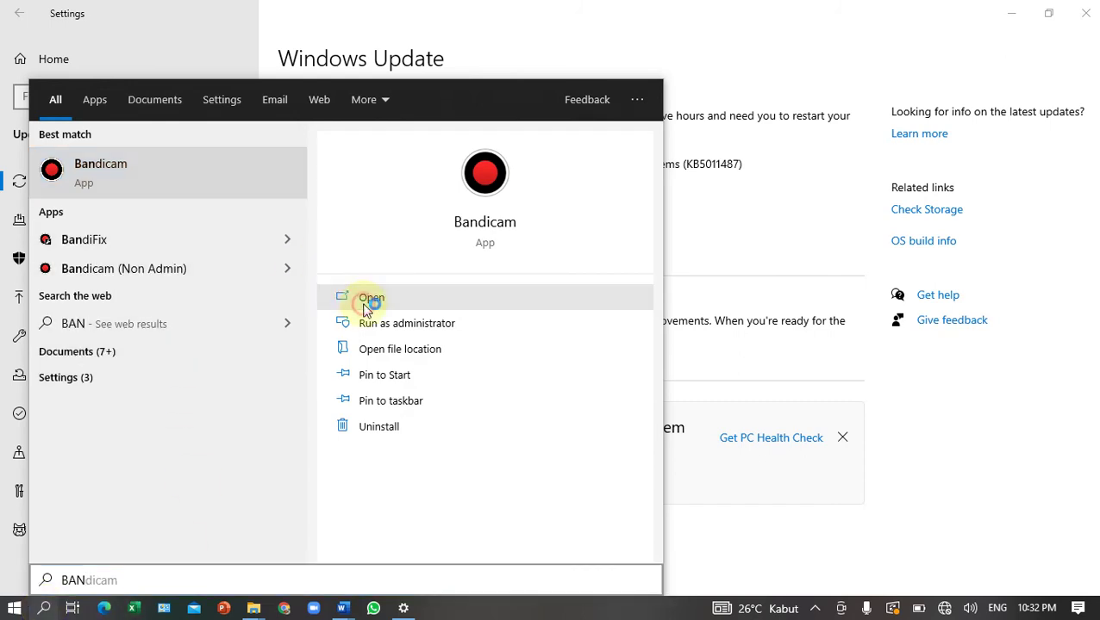